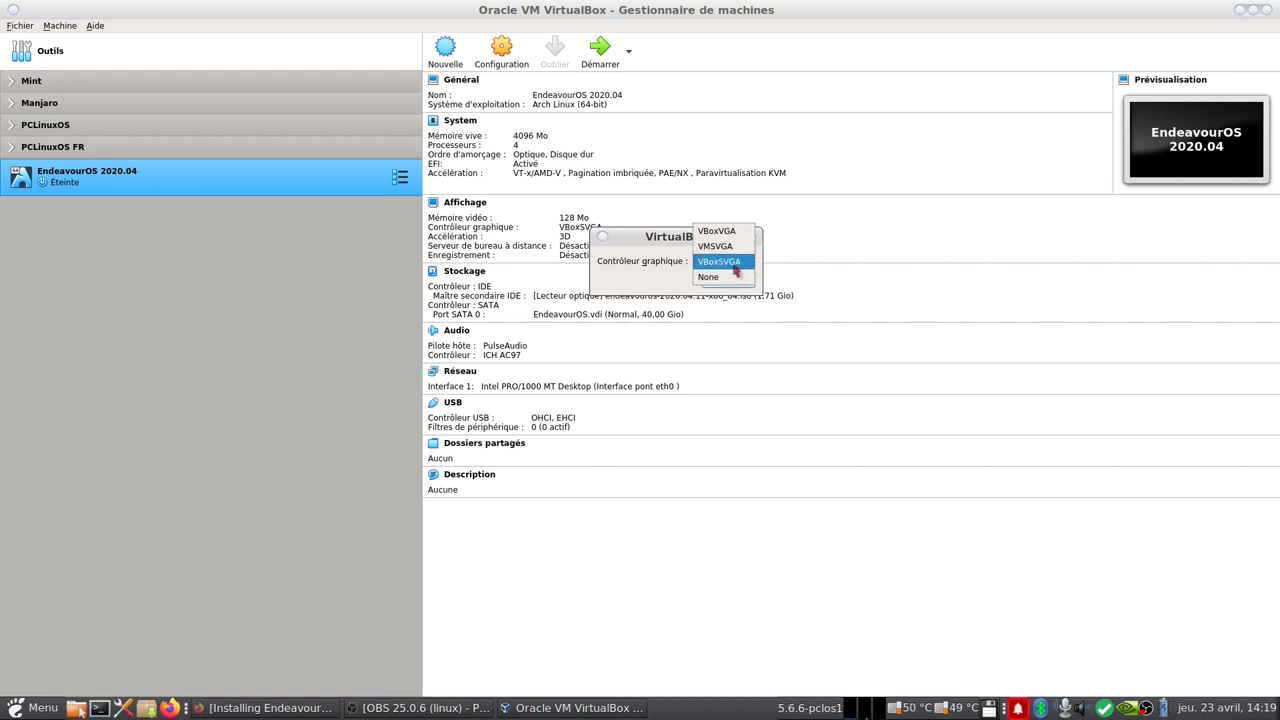
Step: Keep the VBoxSVGA controller with 128 Mo video memory and boot the EndeavourOS 2020.04 VM
click(735, 262)
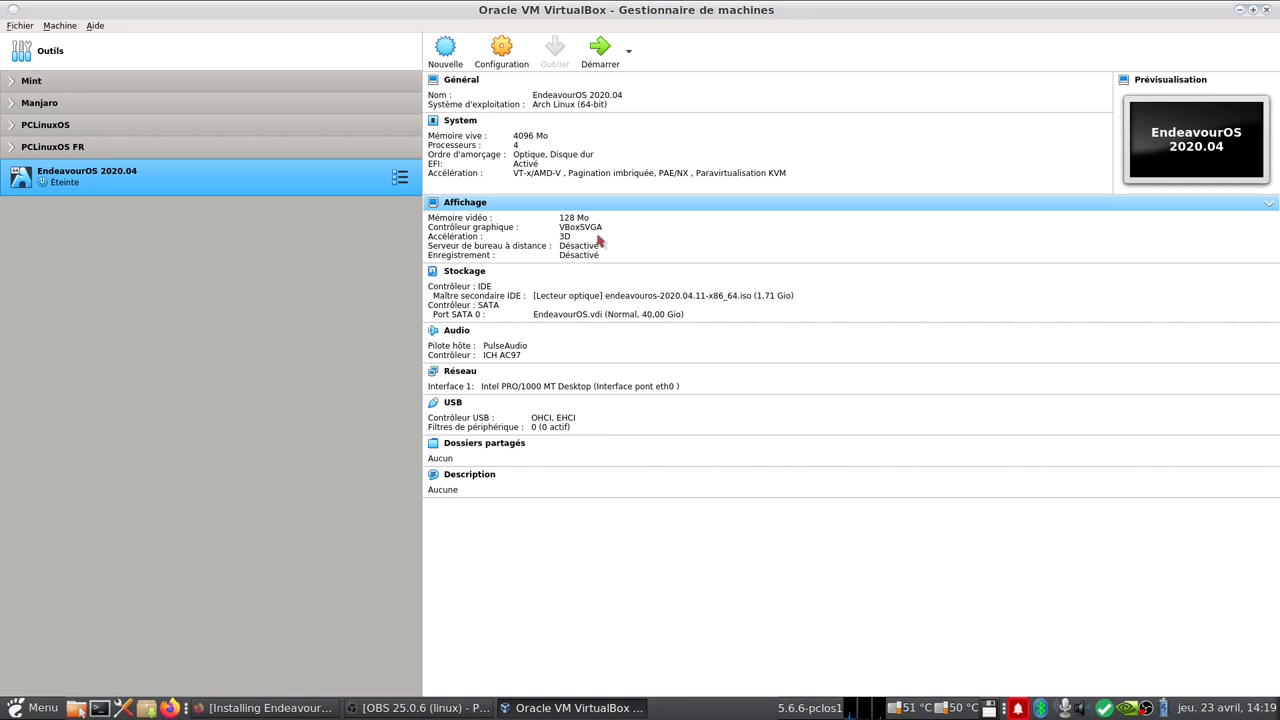
click(572, 217)
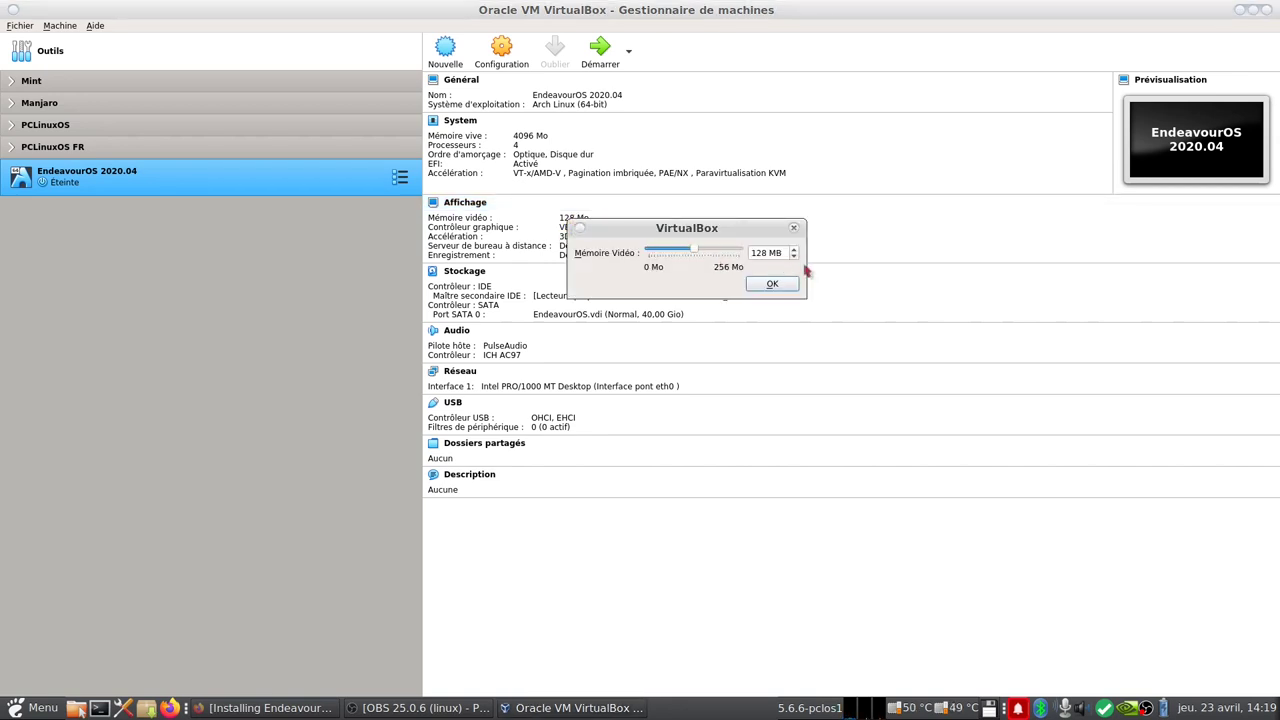
click(772, 285)
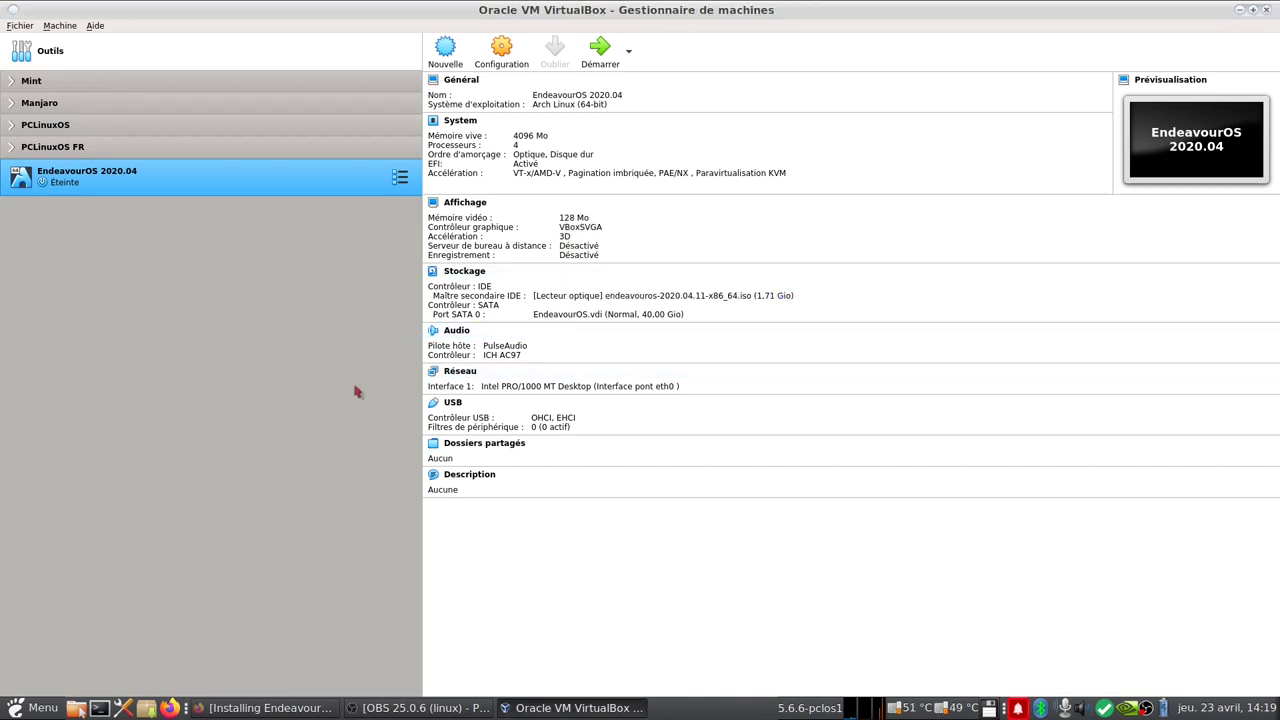
click(600, 48)
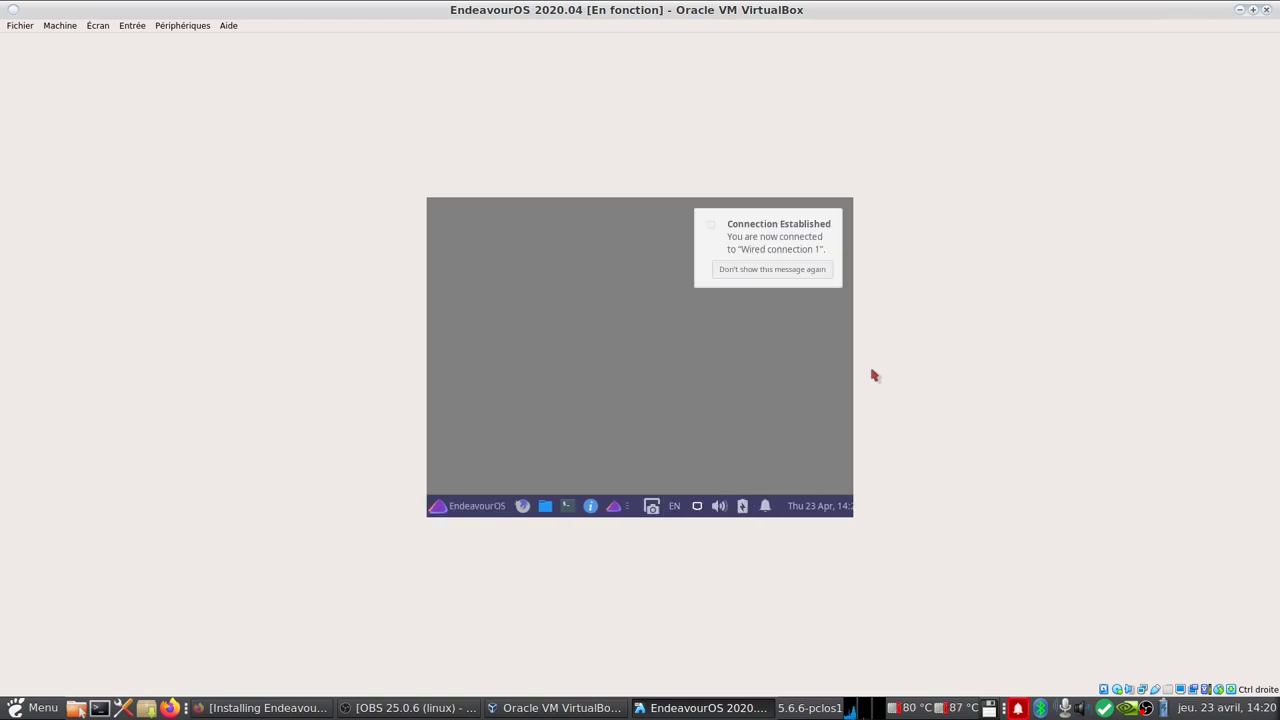
Step: Open the guest's Display settings by searching 'dis' in the Xfce menu
click(99, 29)
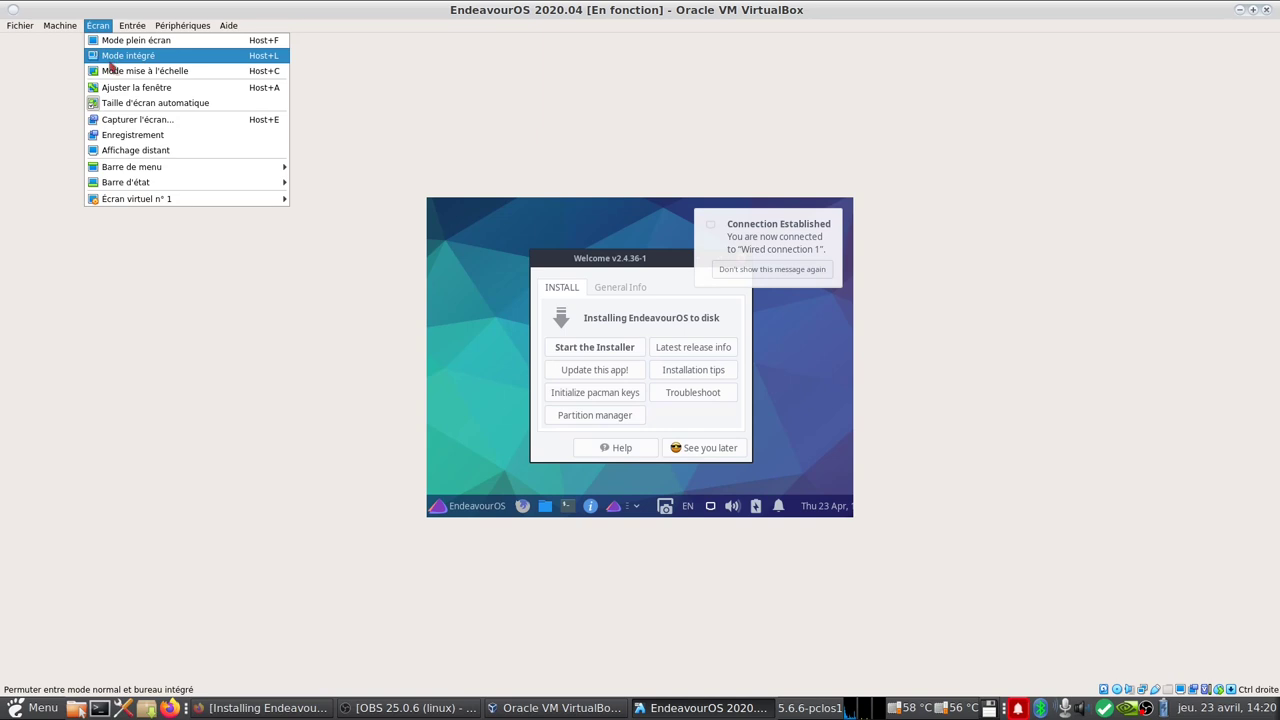
click(480, 433)
click(450, 506)
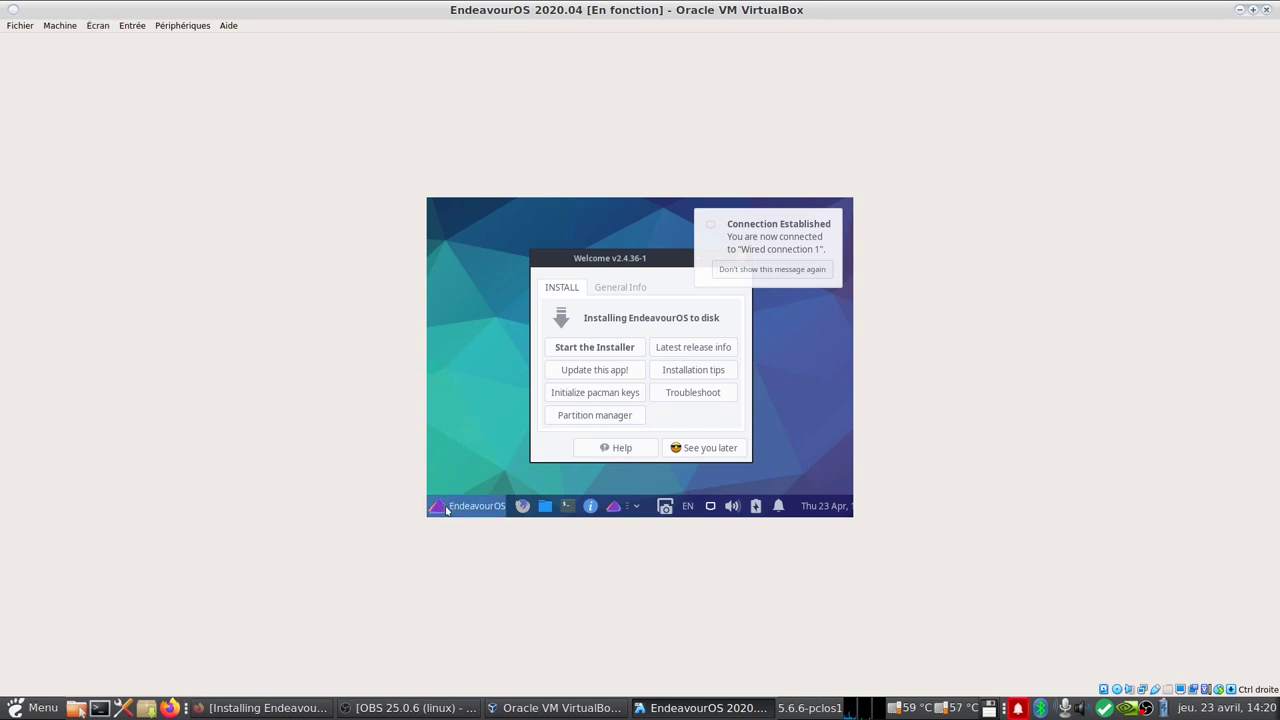
text(dis)
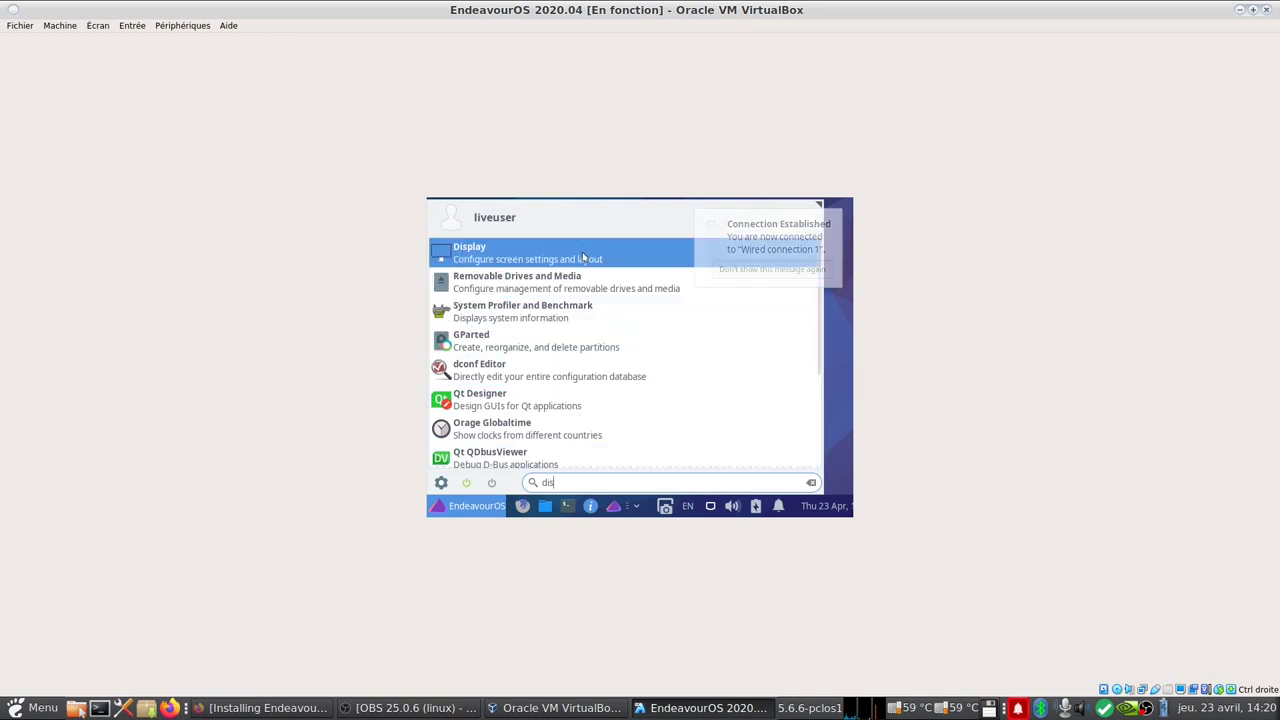
click(585, 253)
click(784, 330)
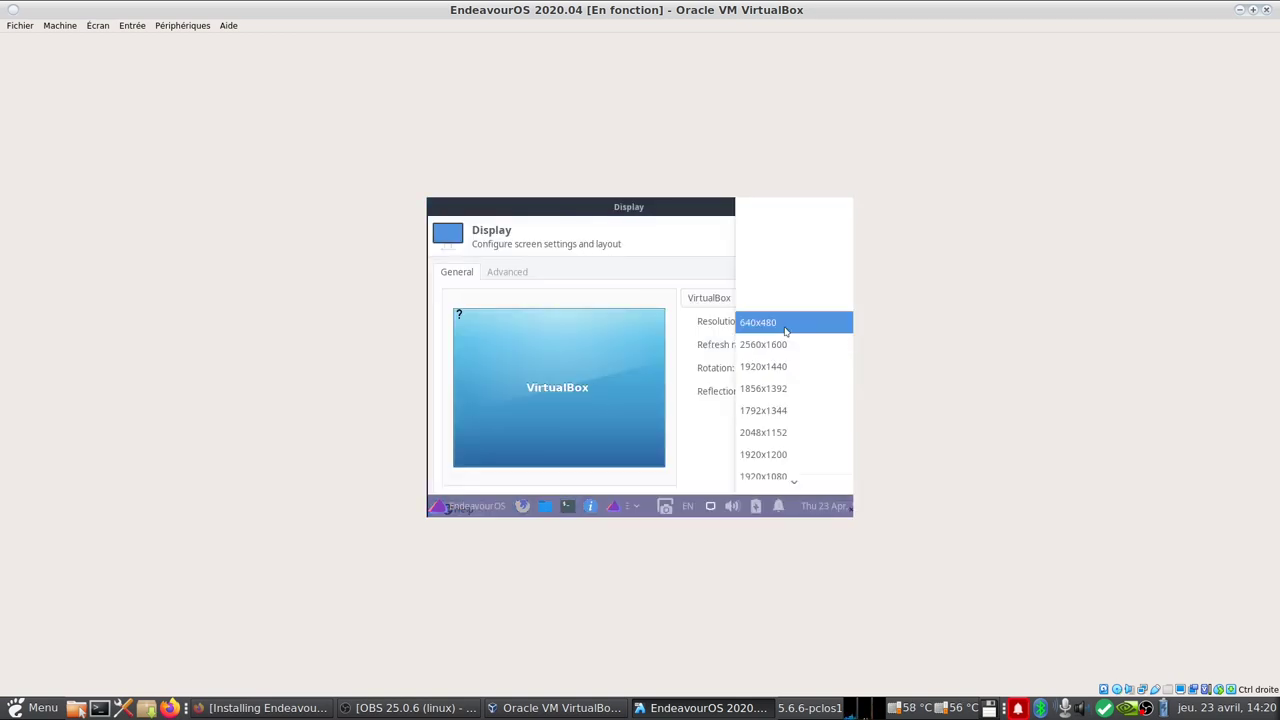
click(778, 332)
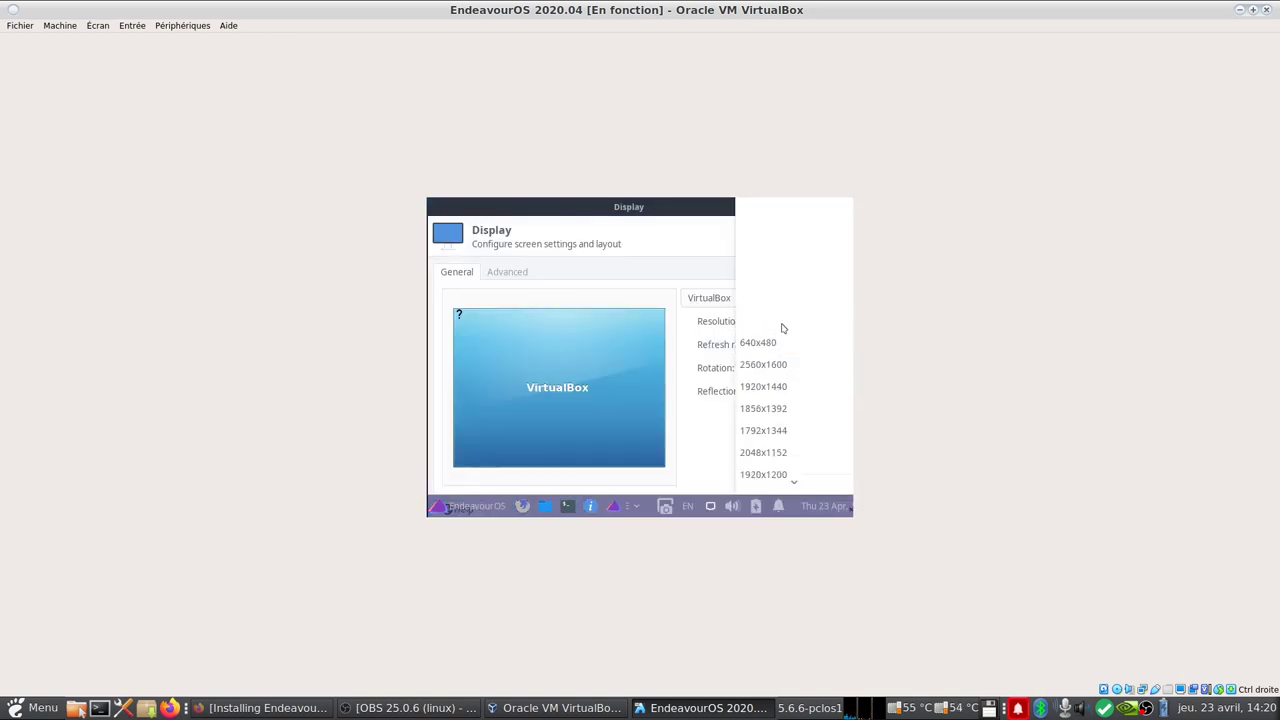
click(1252, 10)
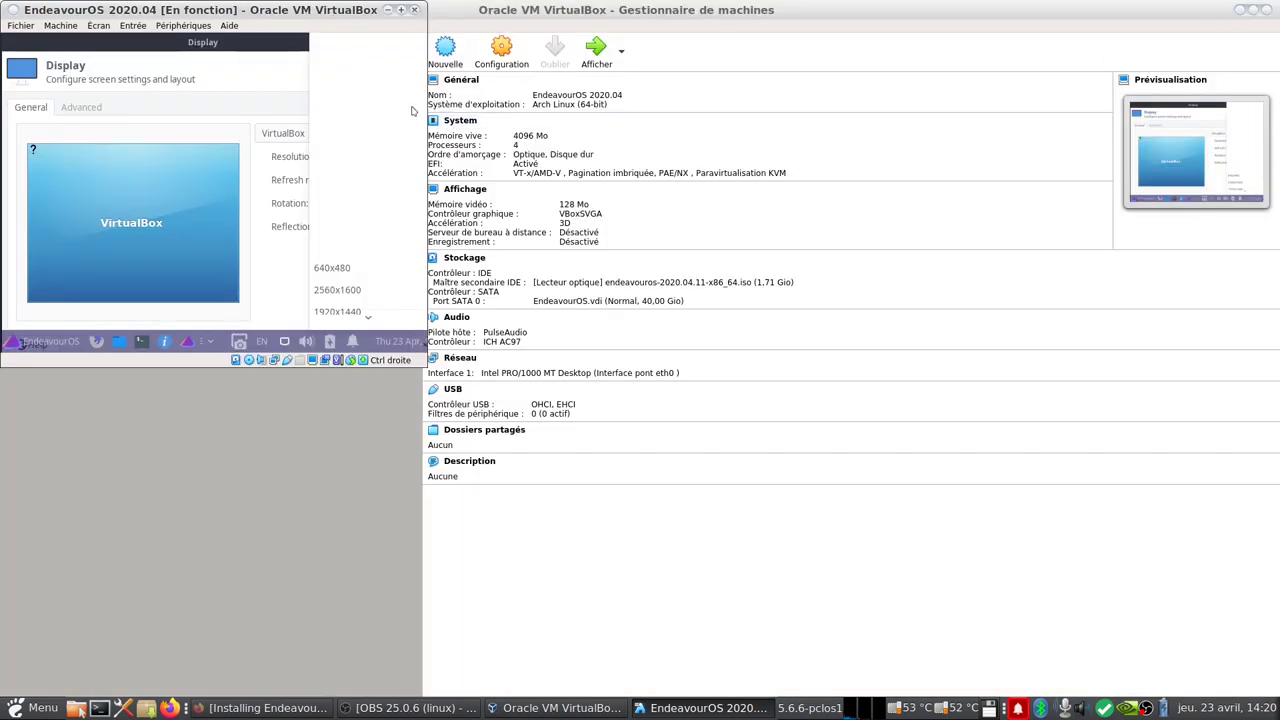
click(398, 12)
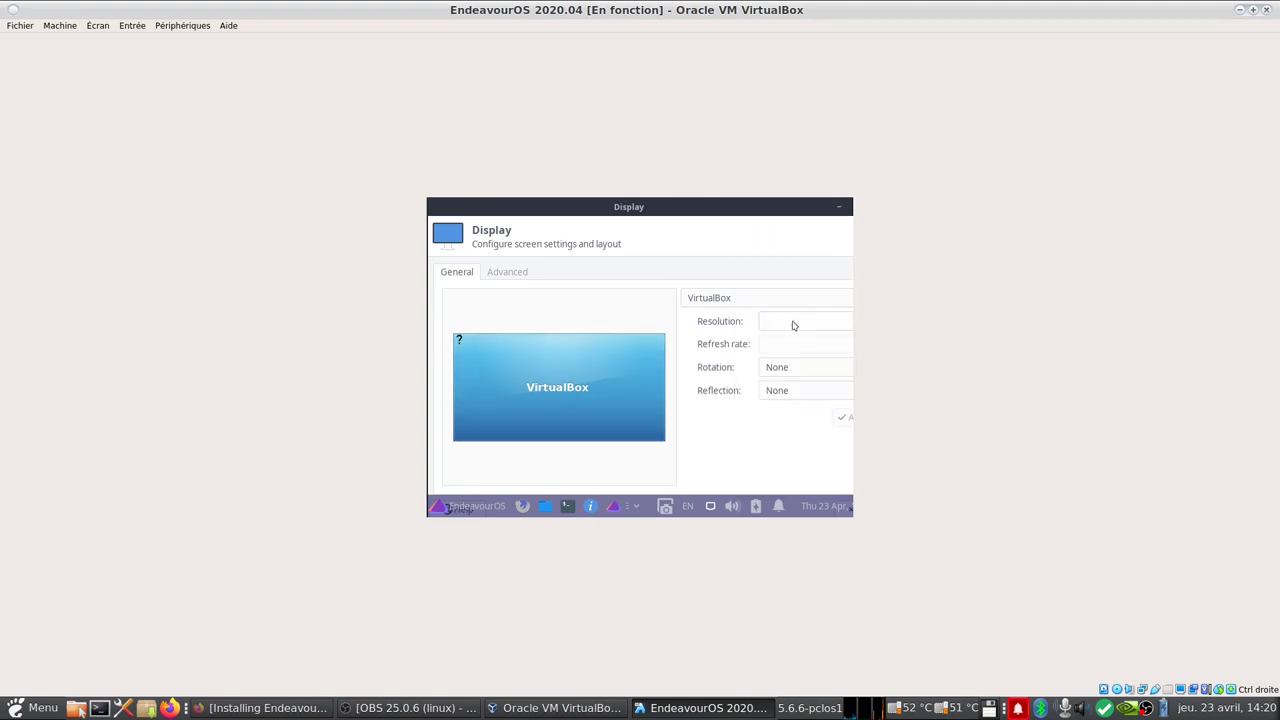
Step: Apply a 1920x974 resolution, close Display, and centre the Welcome window
click(793, 322)
click(793, 323)
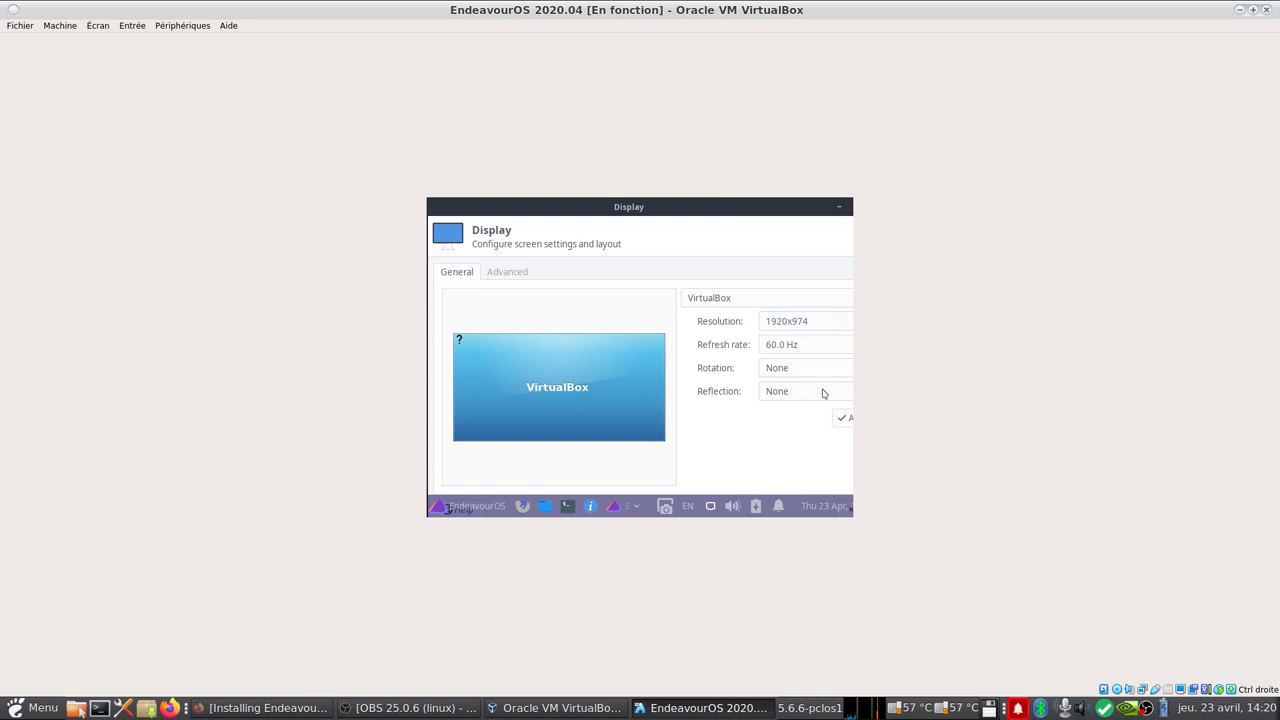
click(843, 419)
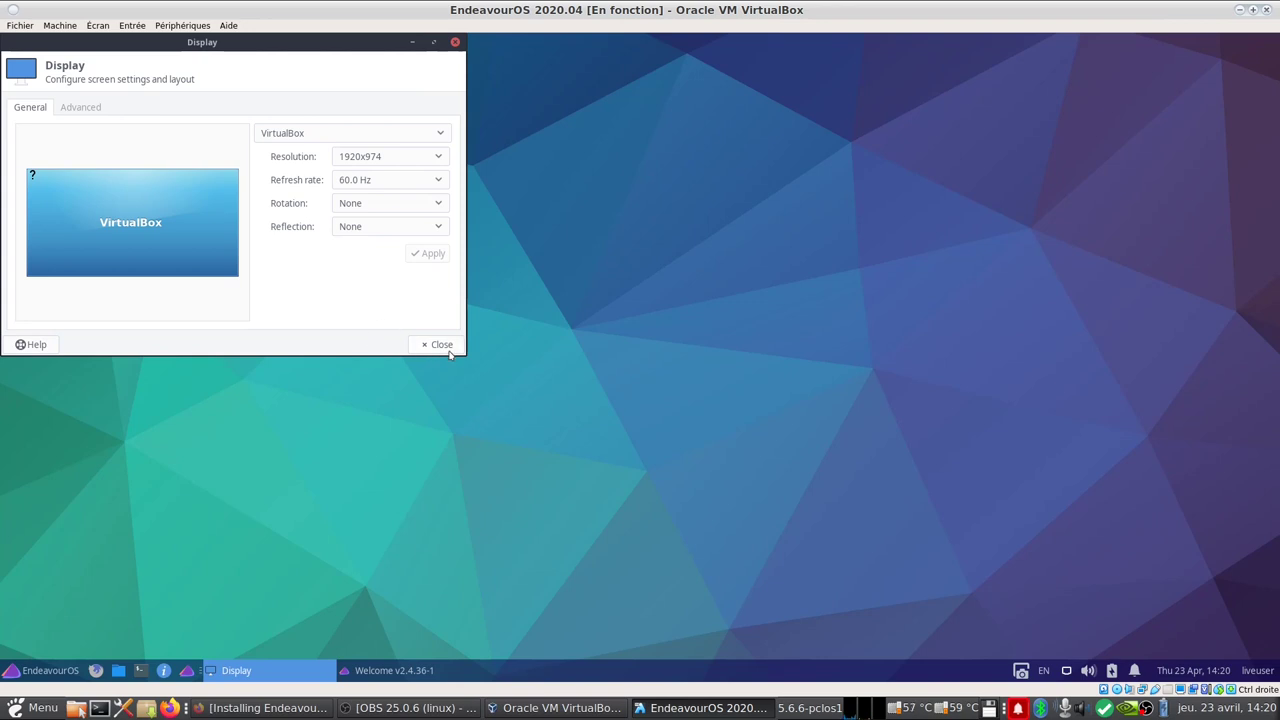
click(448, 351)
drag(222, 94, 688, 185)
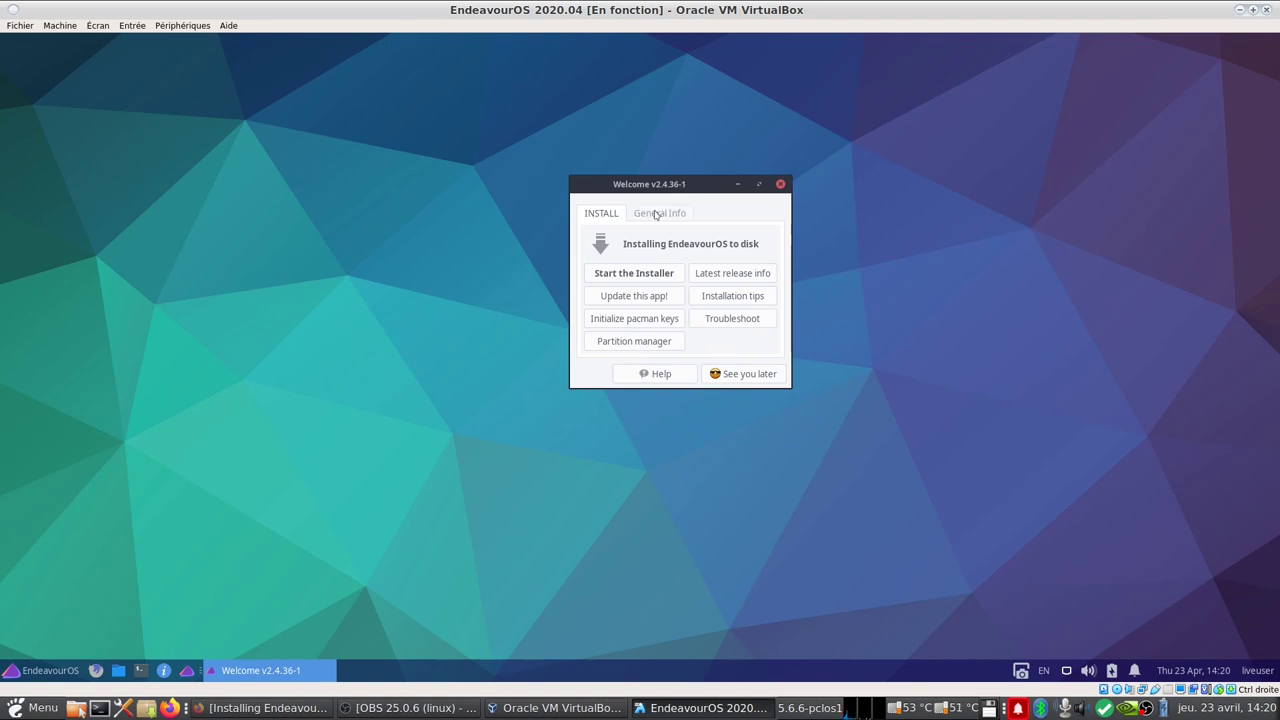
click(650, 282)
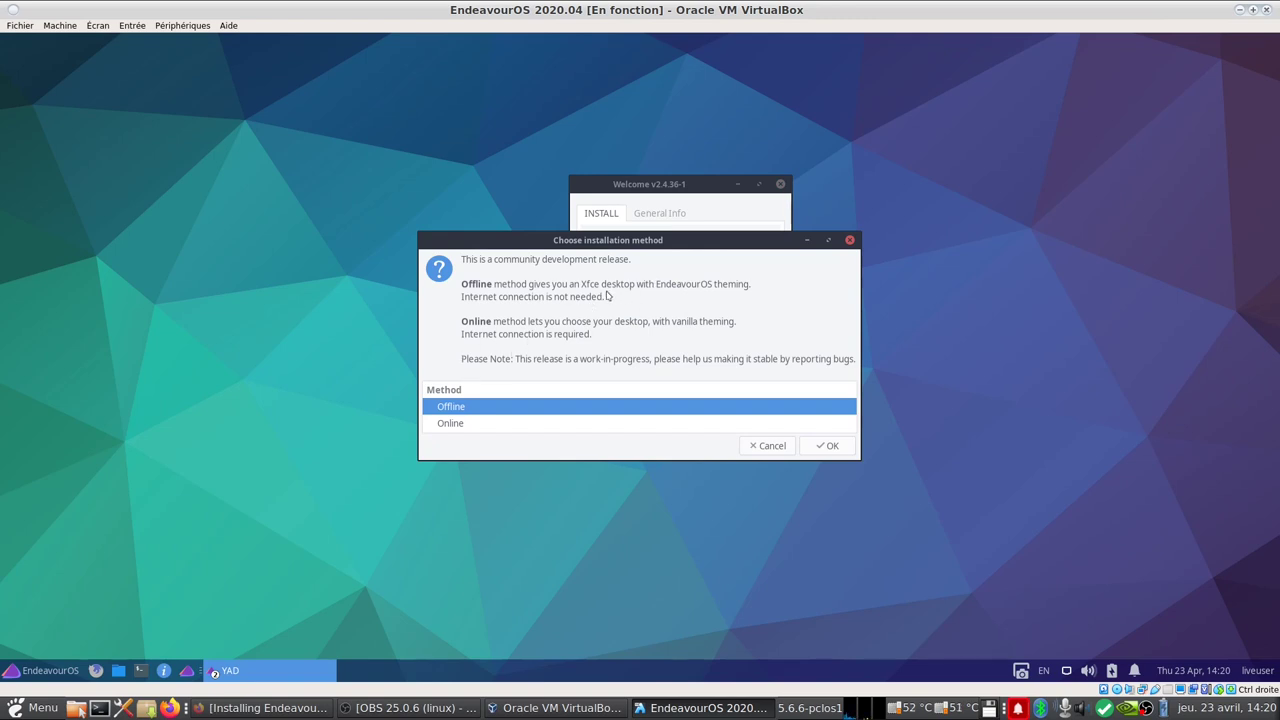
click(832, 446)
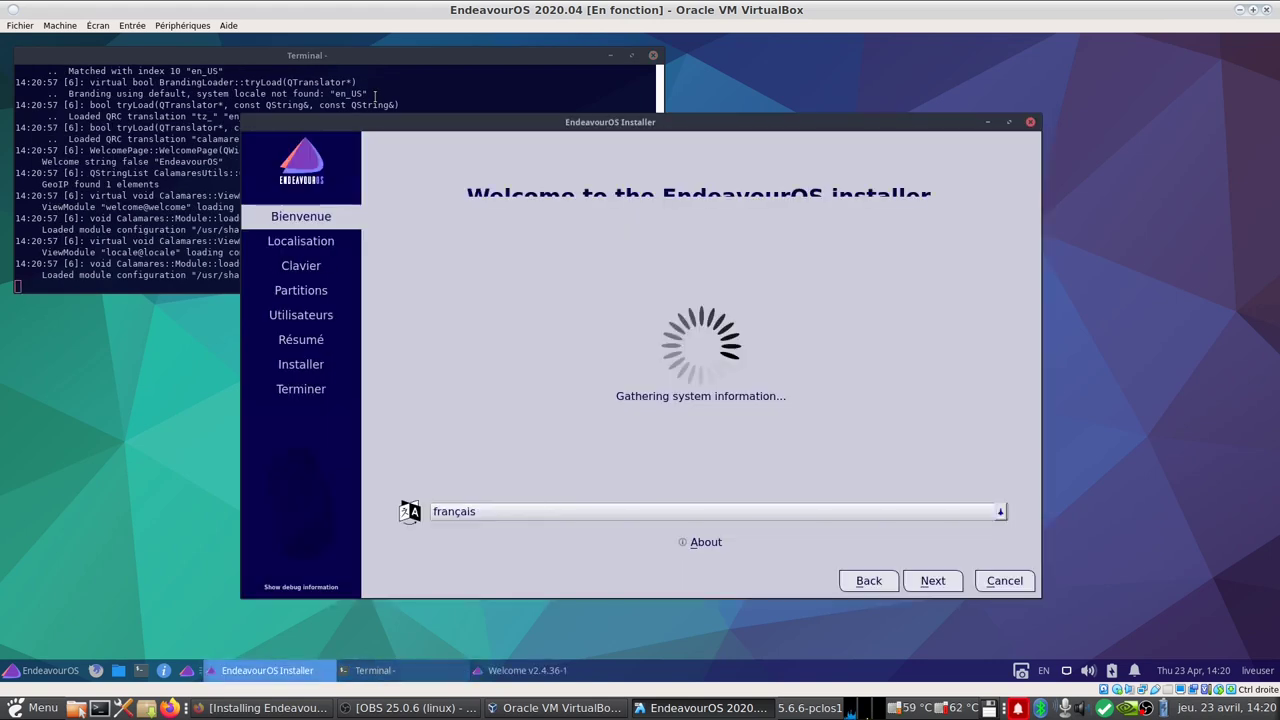
click(930, 584)
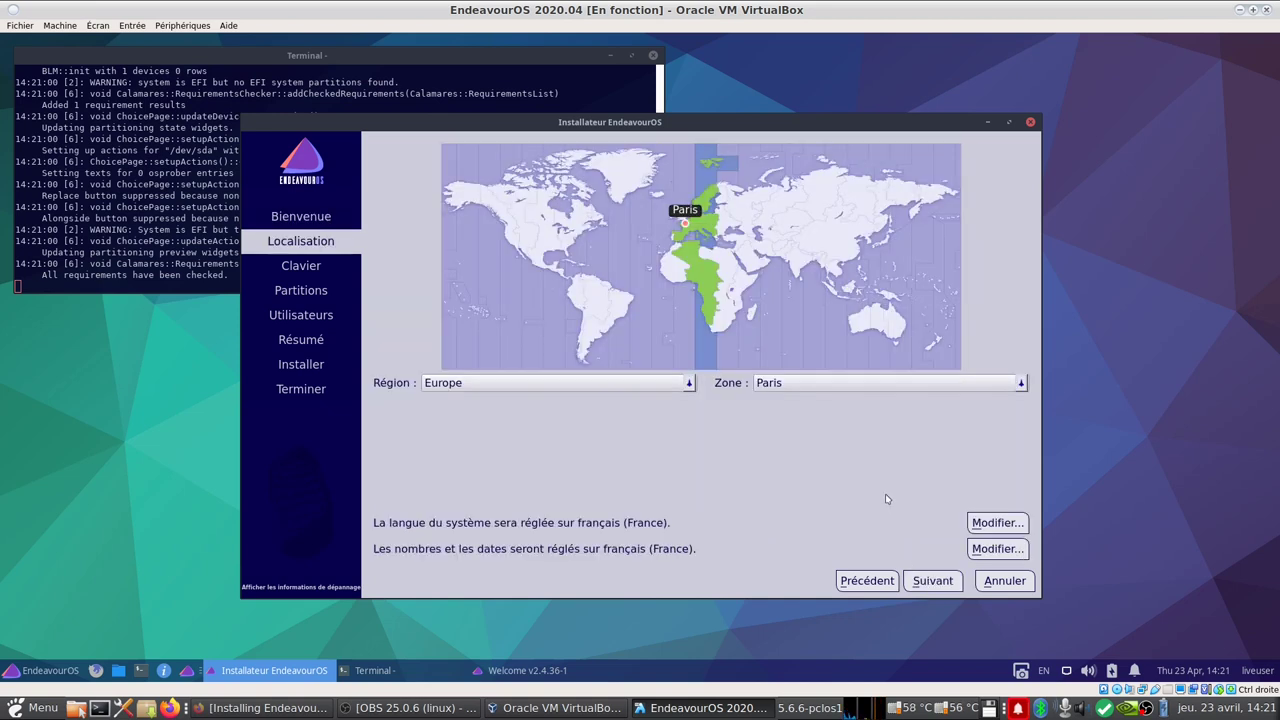
click(937, 579)
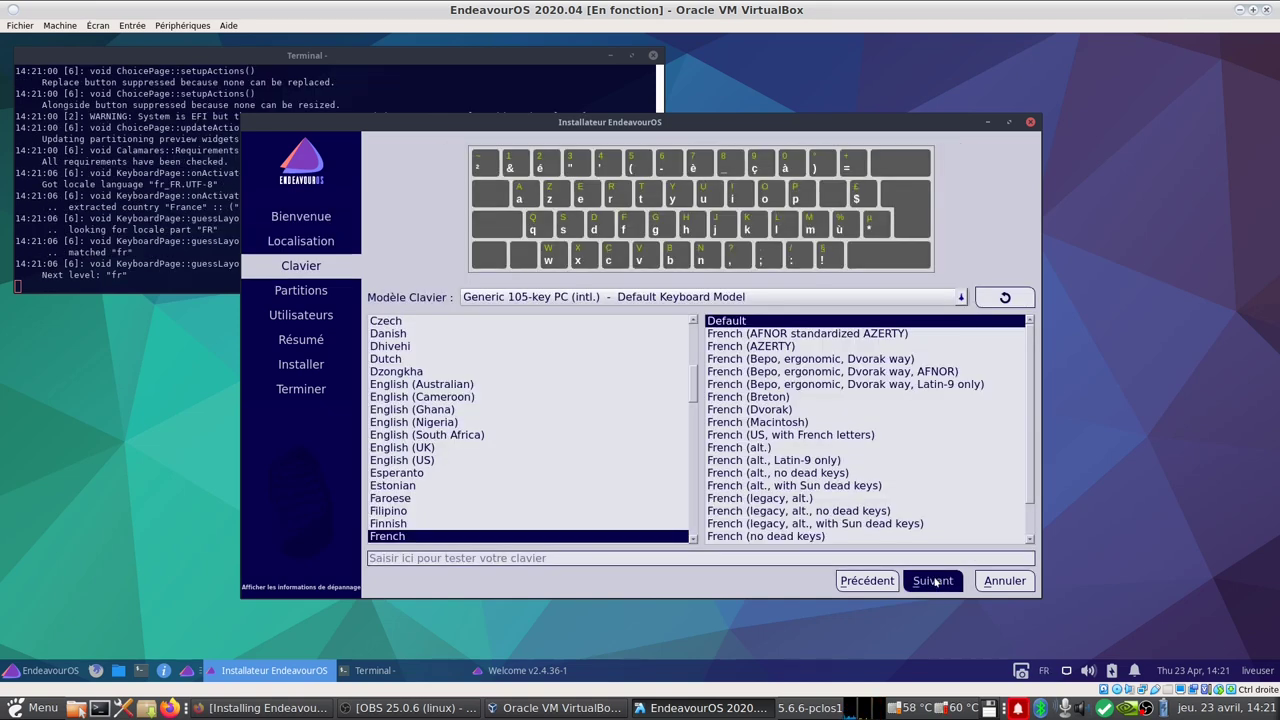
click(935, 580)
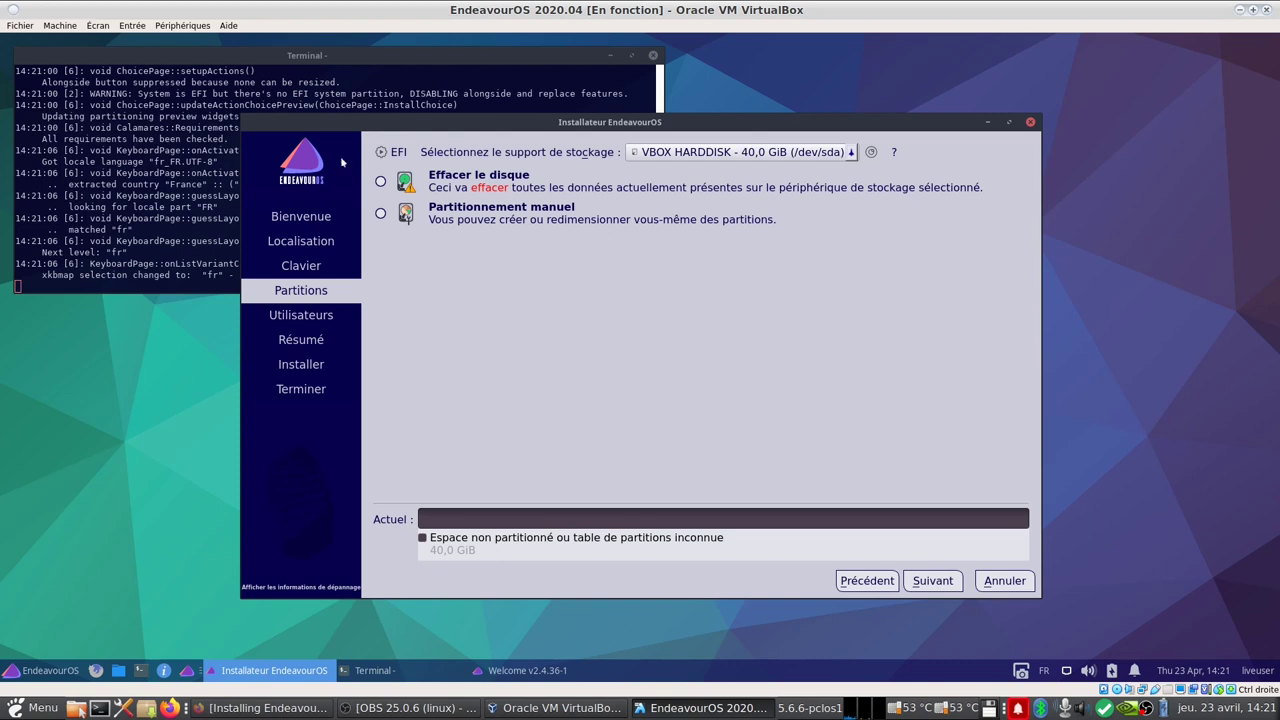
click(381, 183)
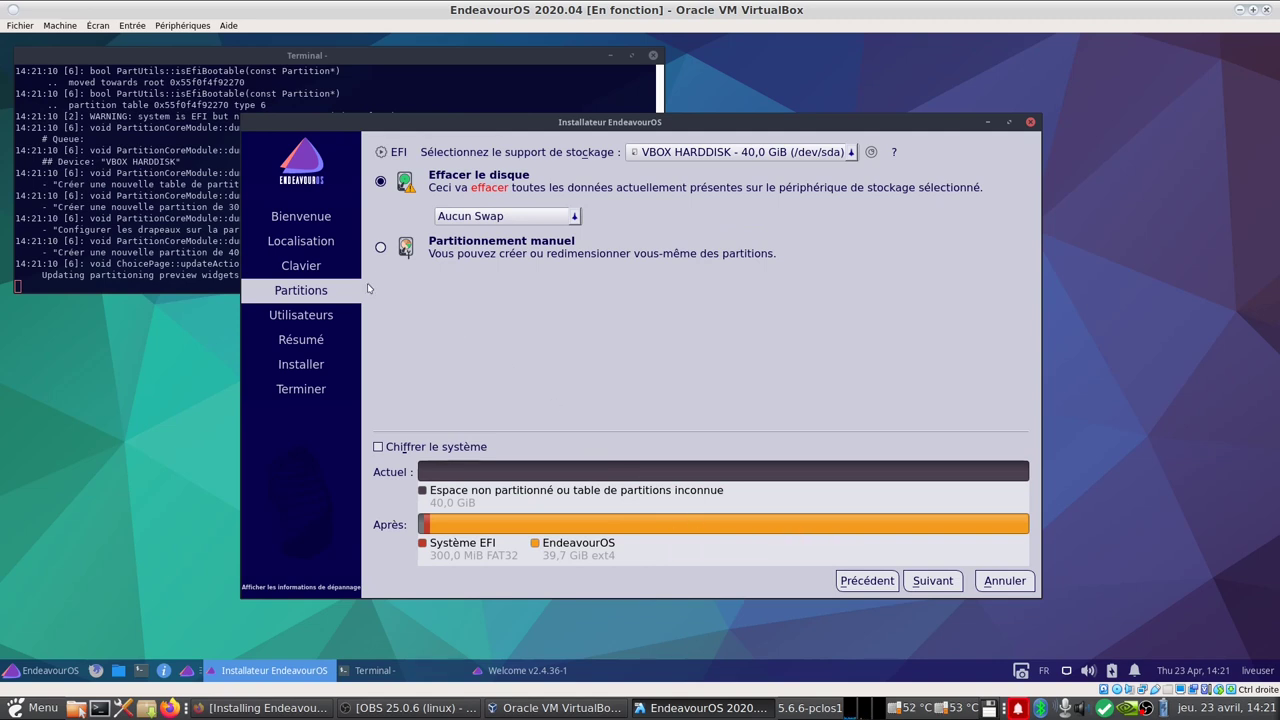
click(381, 247)
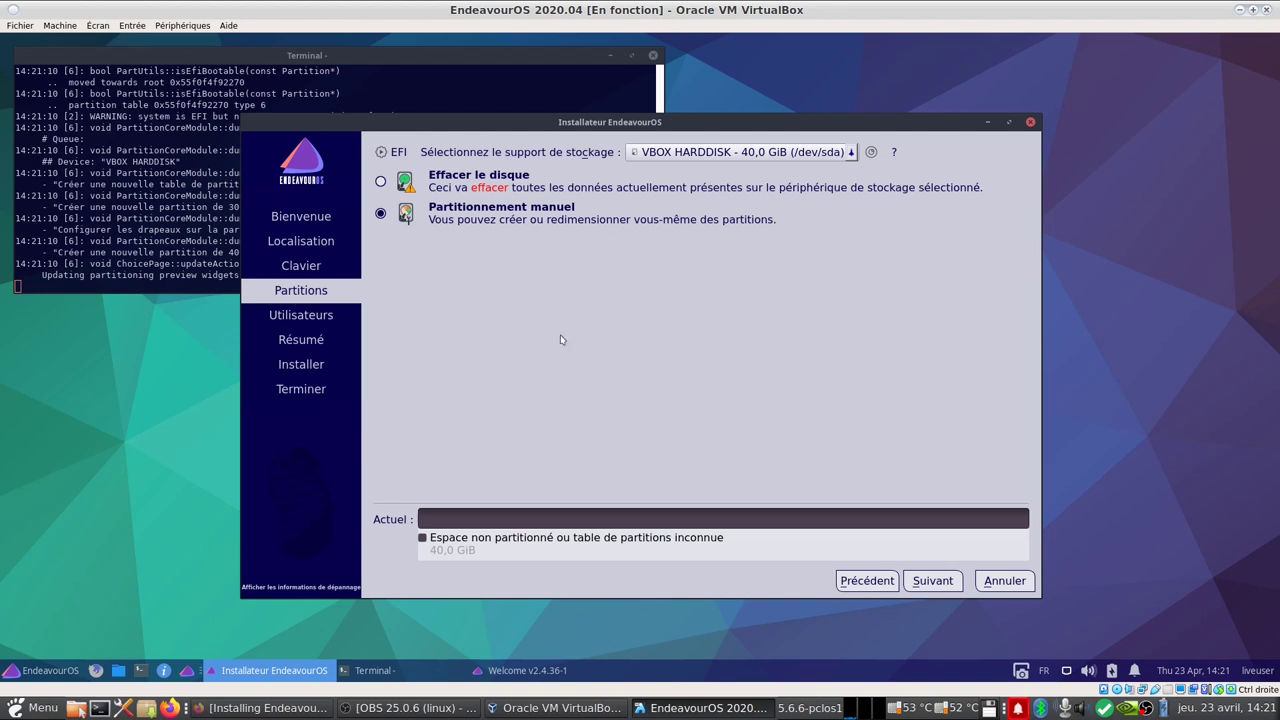
click(930, 581)
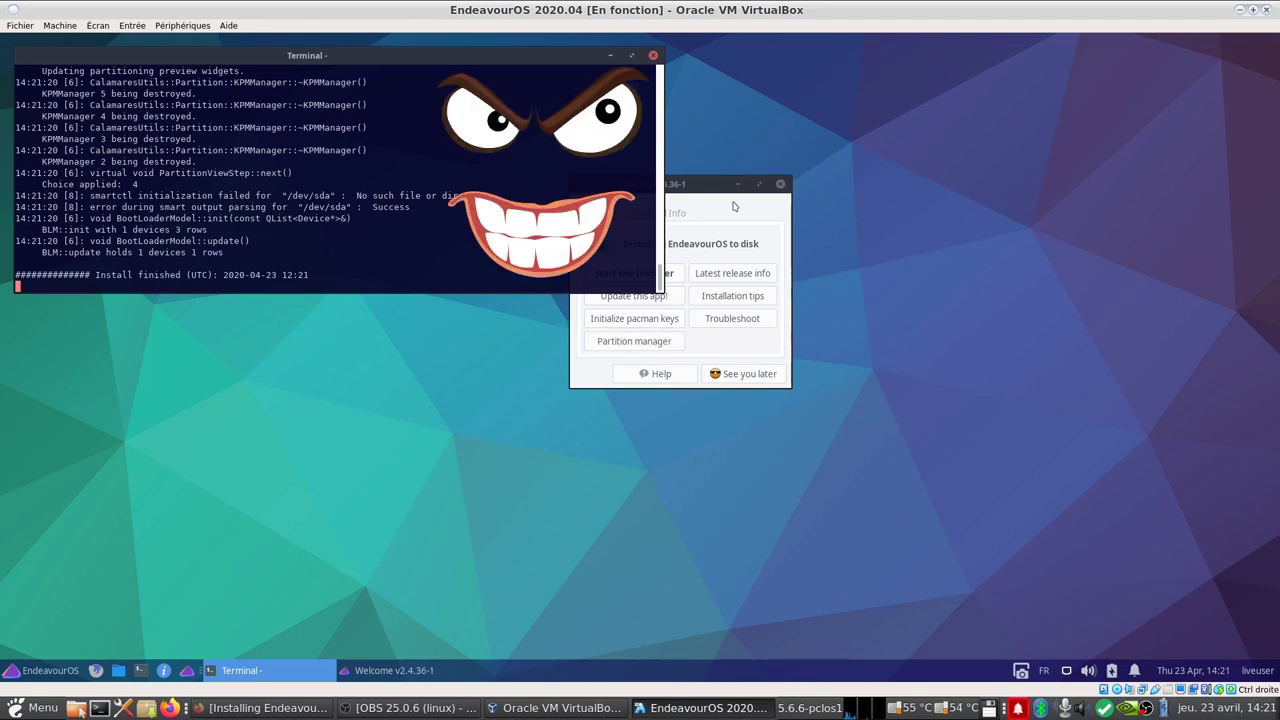
click(653, 55)
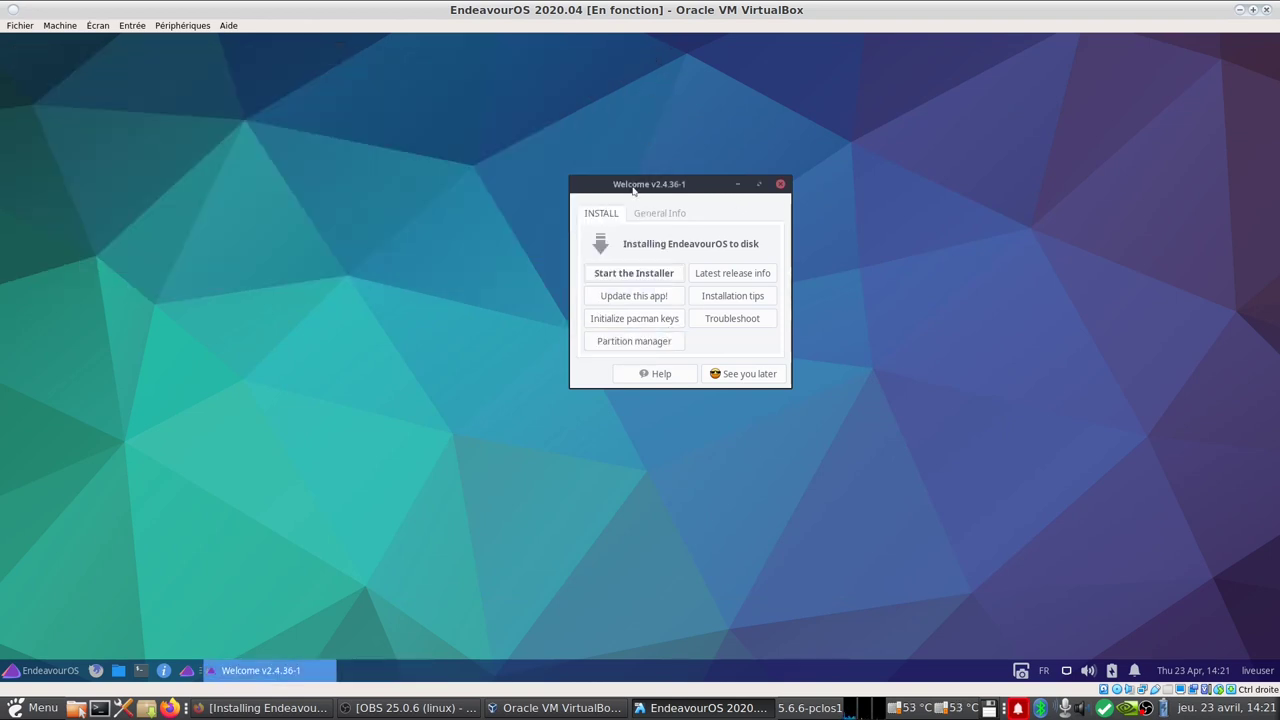
Step: Relaunch the installer offline and advance through location and keyboard to choose manual partitioning
click(633, 272)
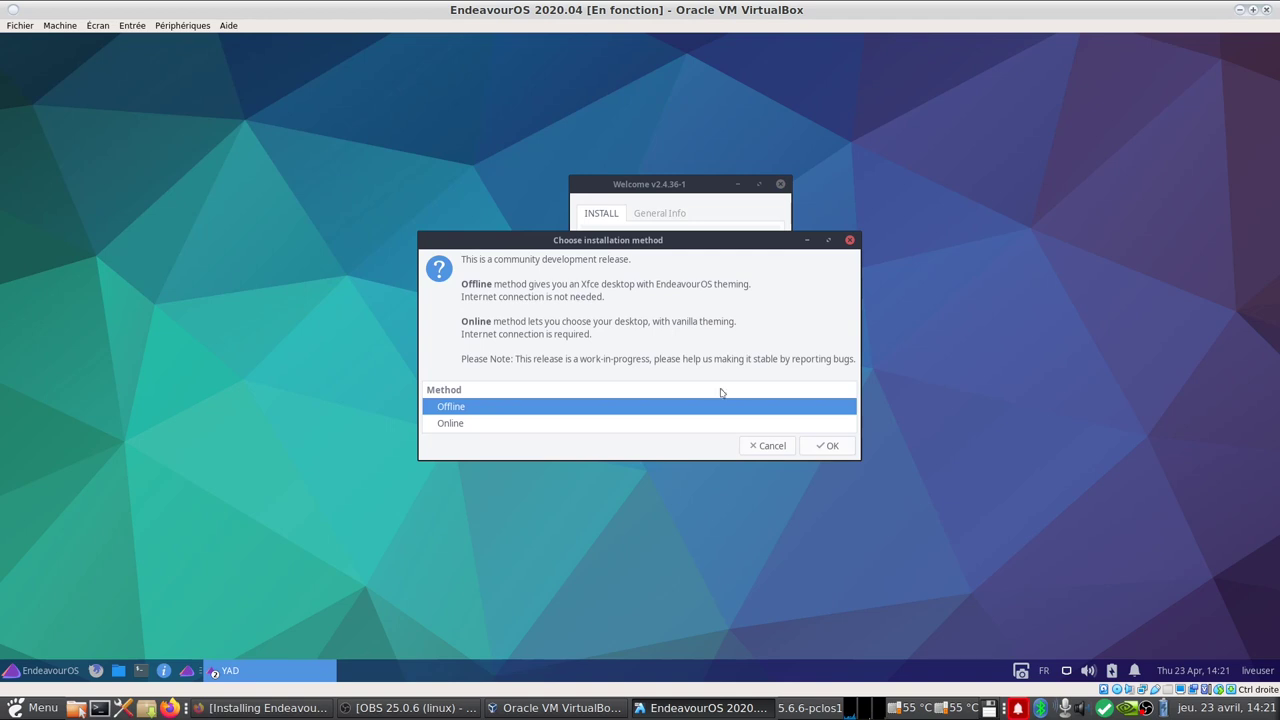
click(831, 446)
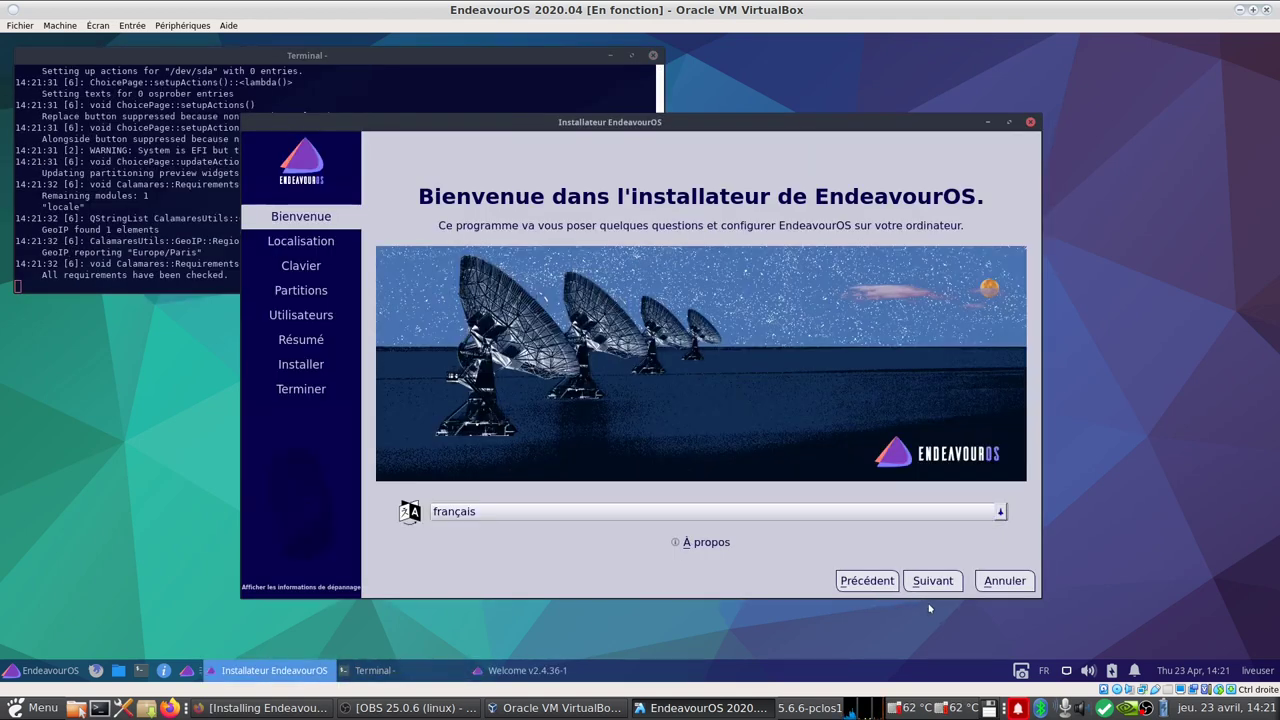
click(929, 588)
click(929, 588)
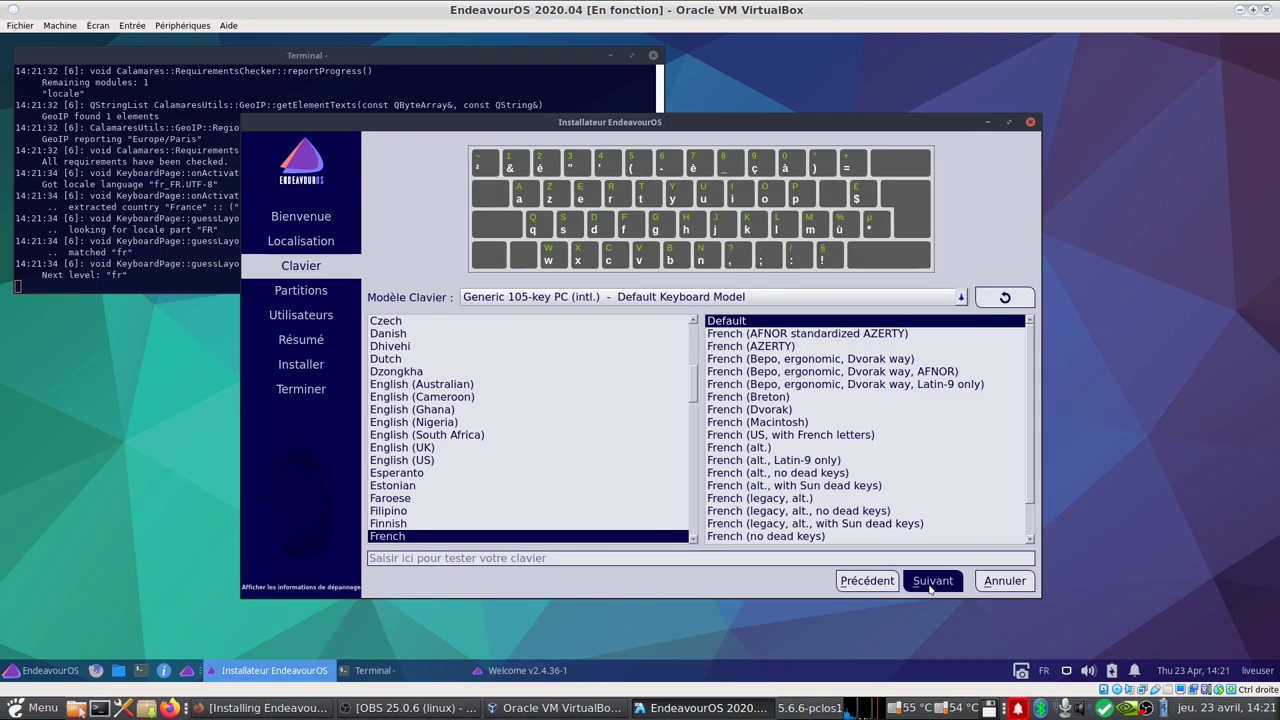
click(932, 588)
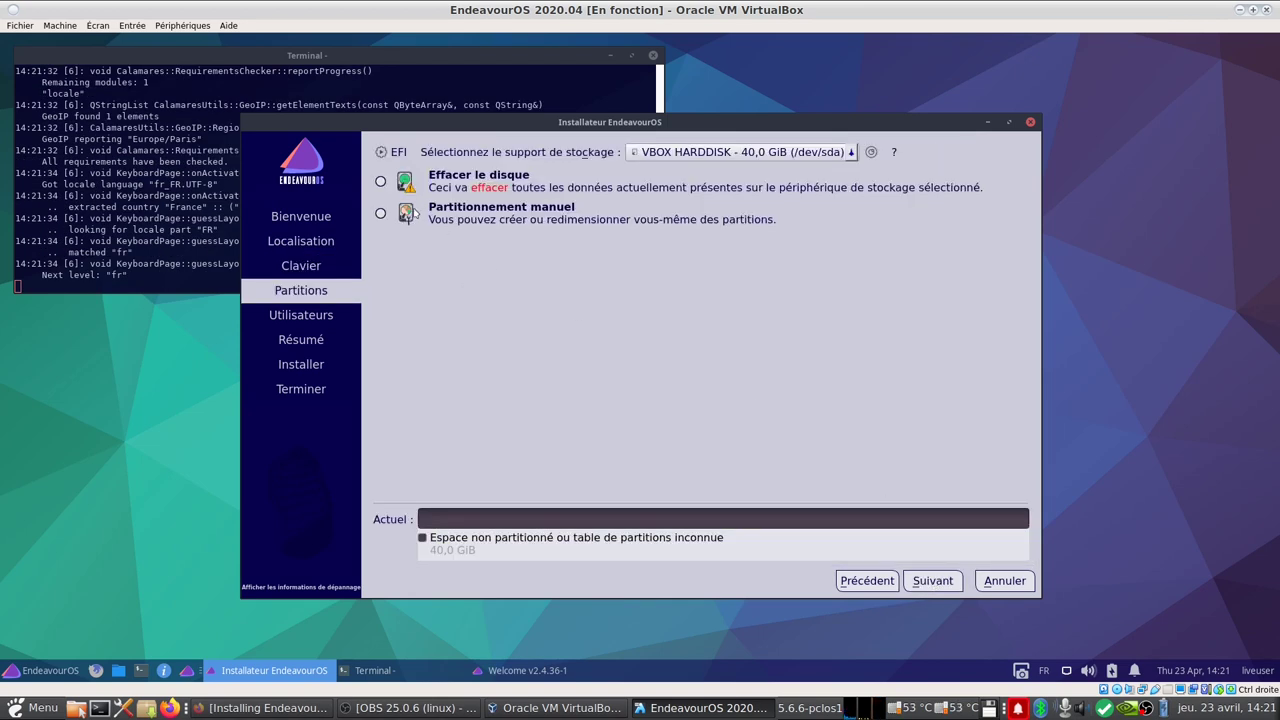
click(381, 214)
click(938, 587)
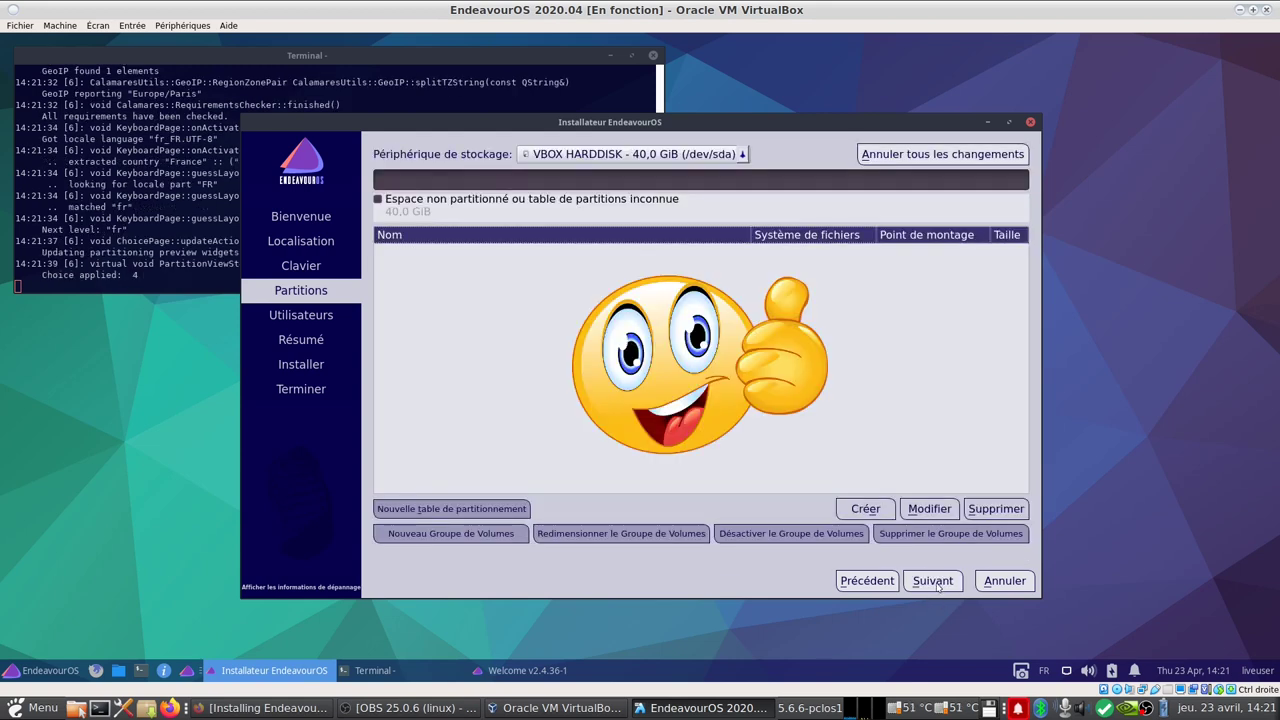
Step: Settle on manual partitioning, continue past it, and move Welcome beside the log terminal
click(868, 581)
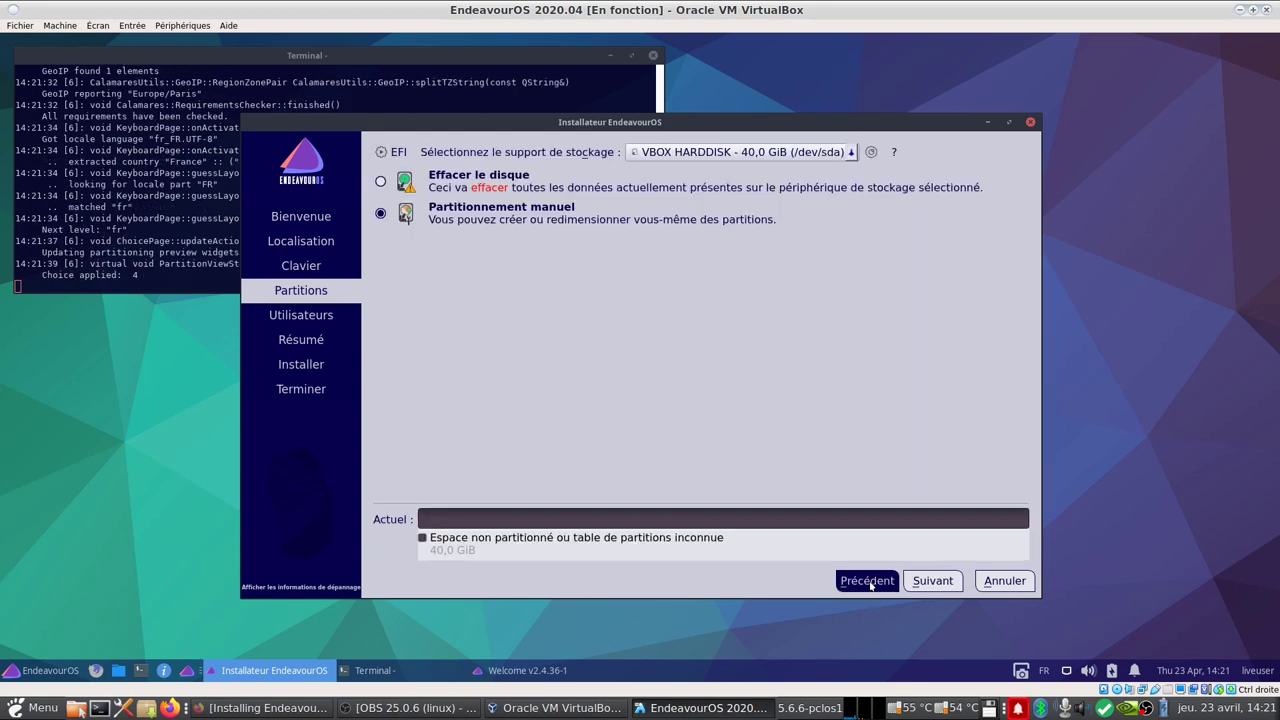
click(380, 183)
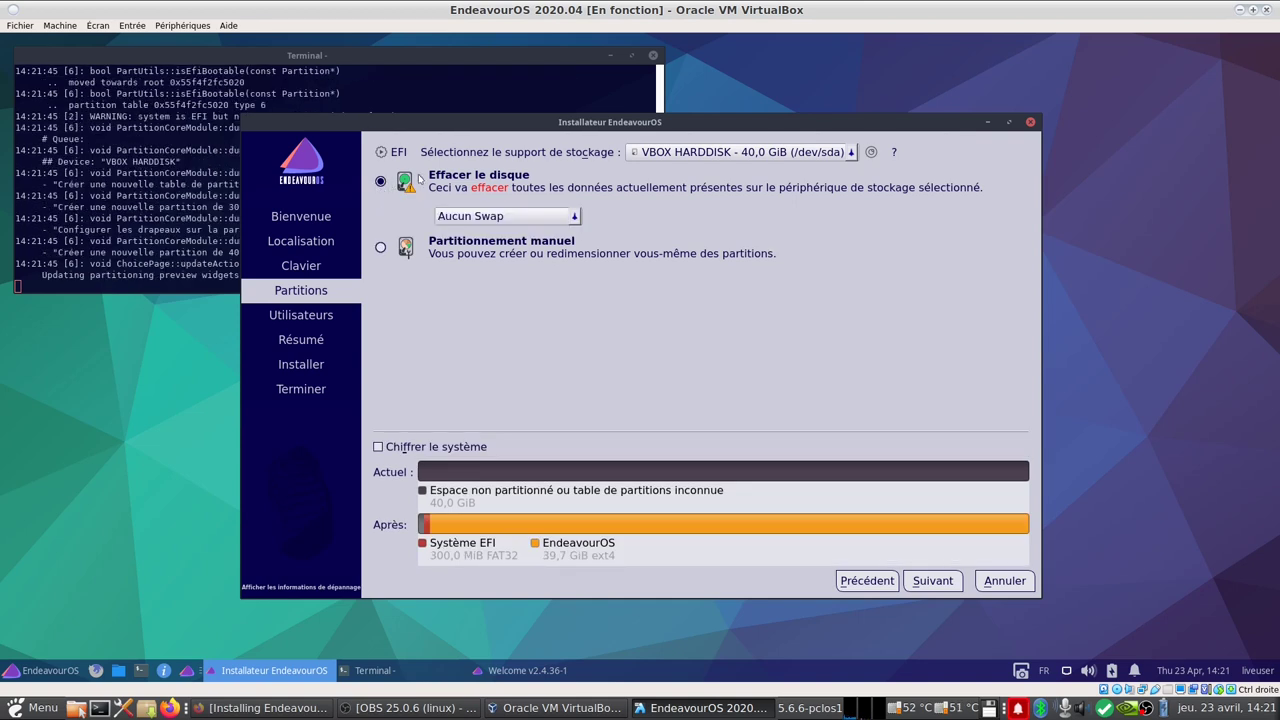
click(380, 247)
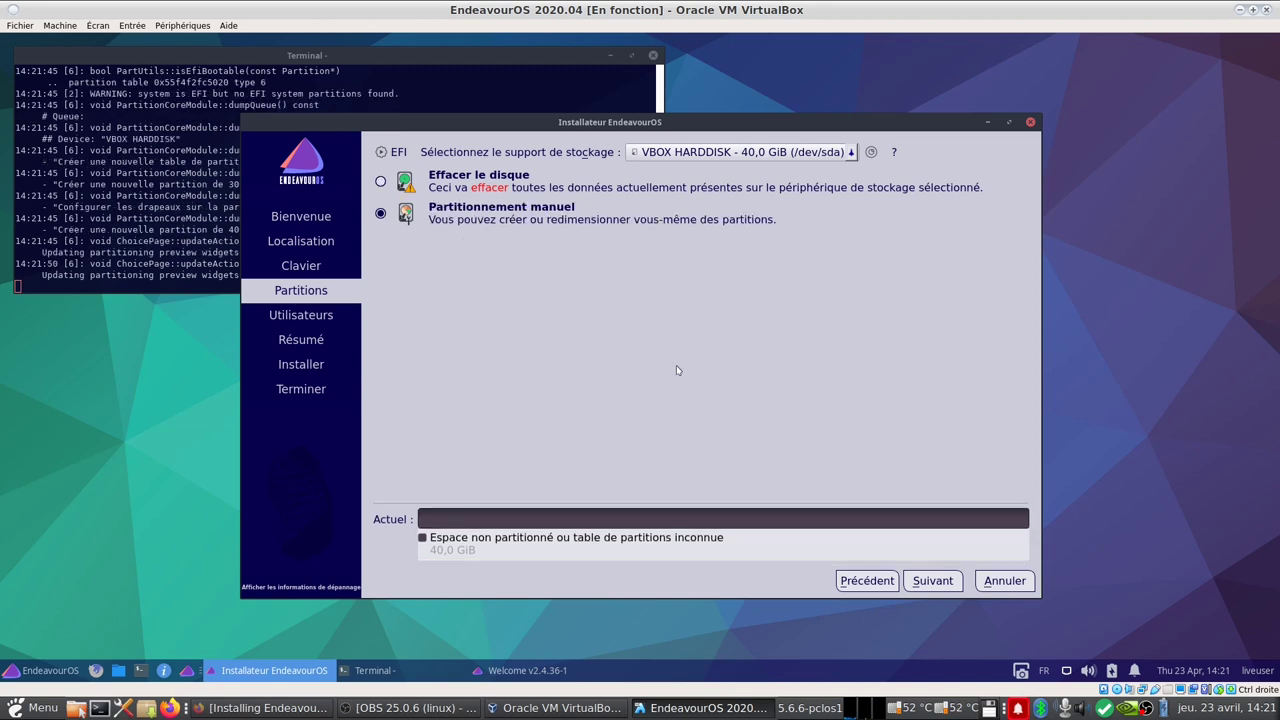
click(941, 583)
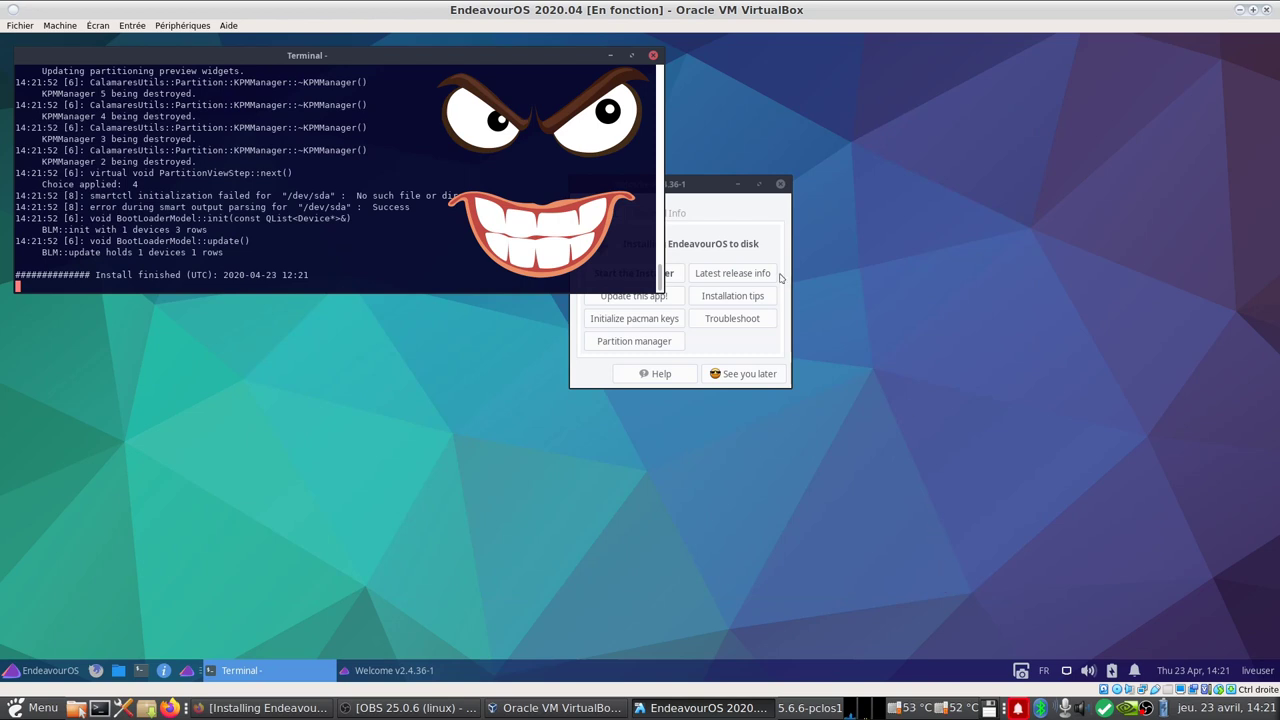
click(704, 185)
drag(695, 183, 852, 195)
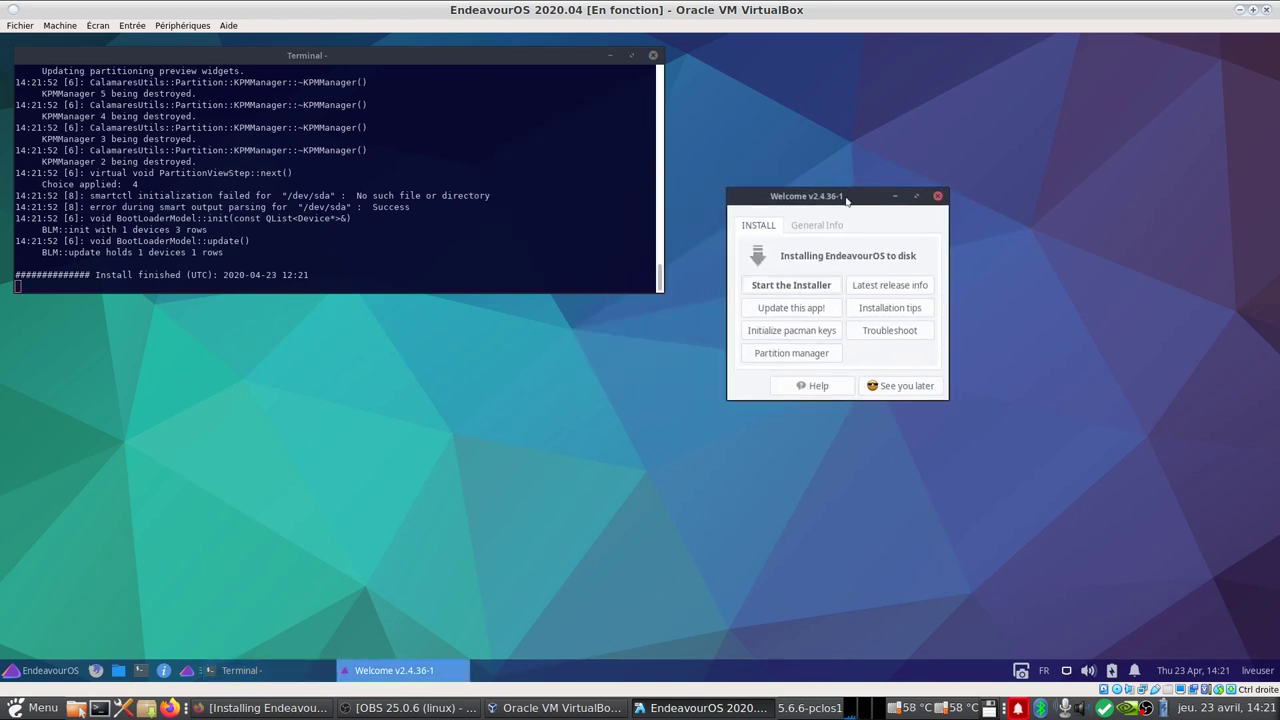
Step: Start an offline install keeping français, Europe/Paris and French keyboard, with Effacer le disque partitioning
click(797, 289)
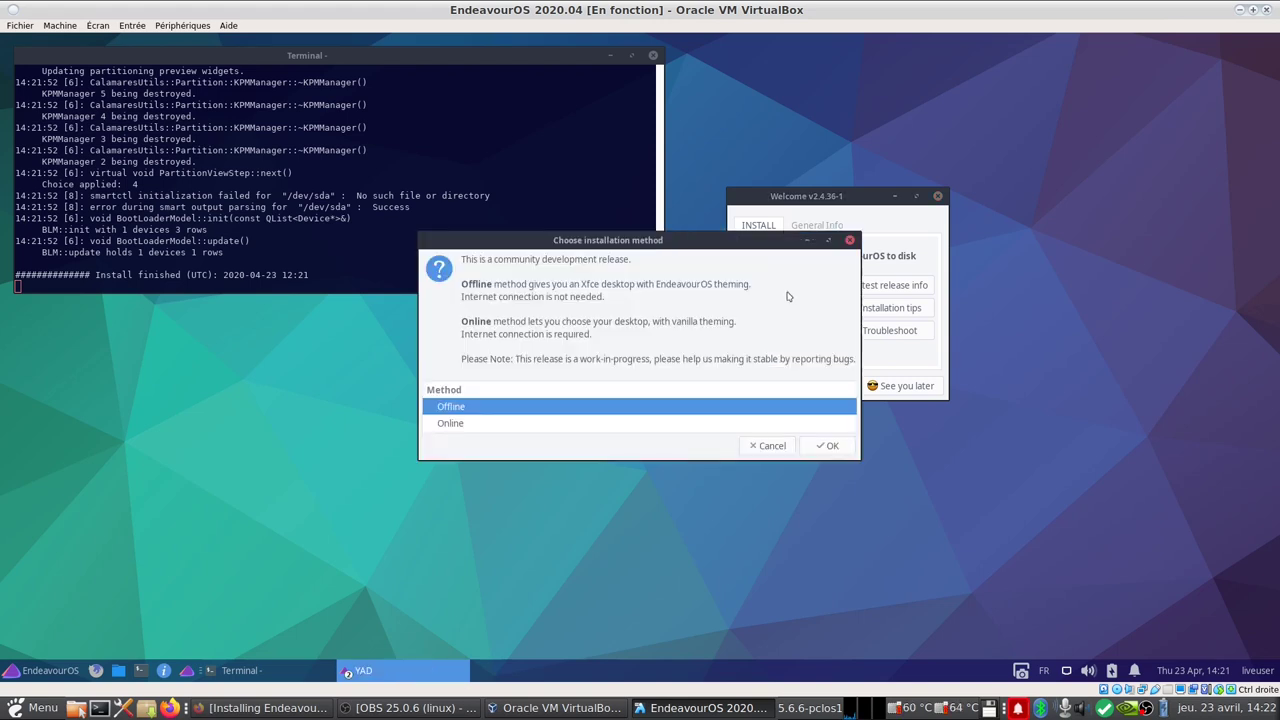
click(825, 445)
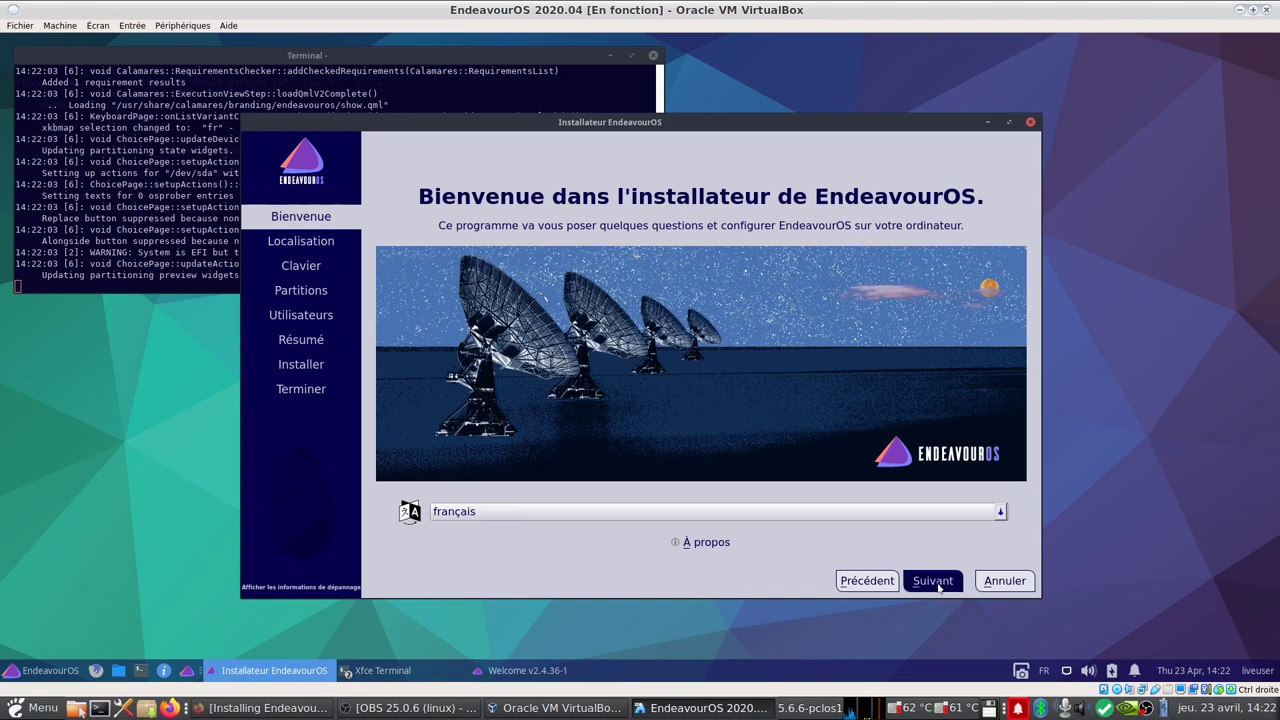
click(935, 585)
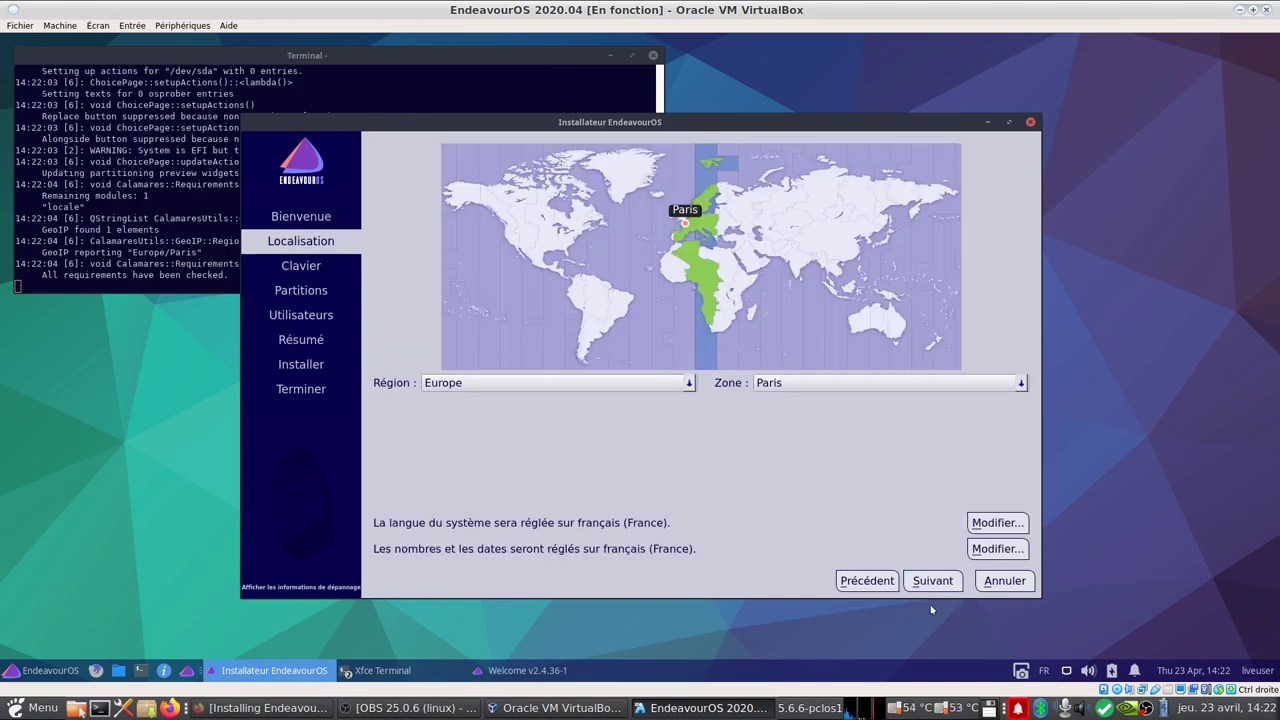
click(934, 585)
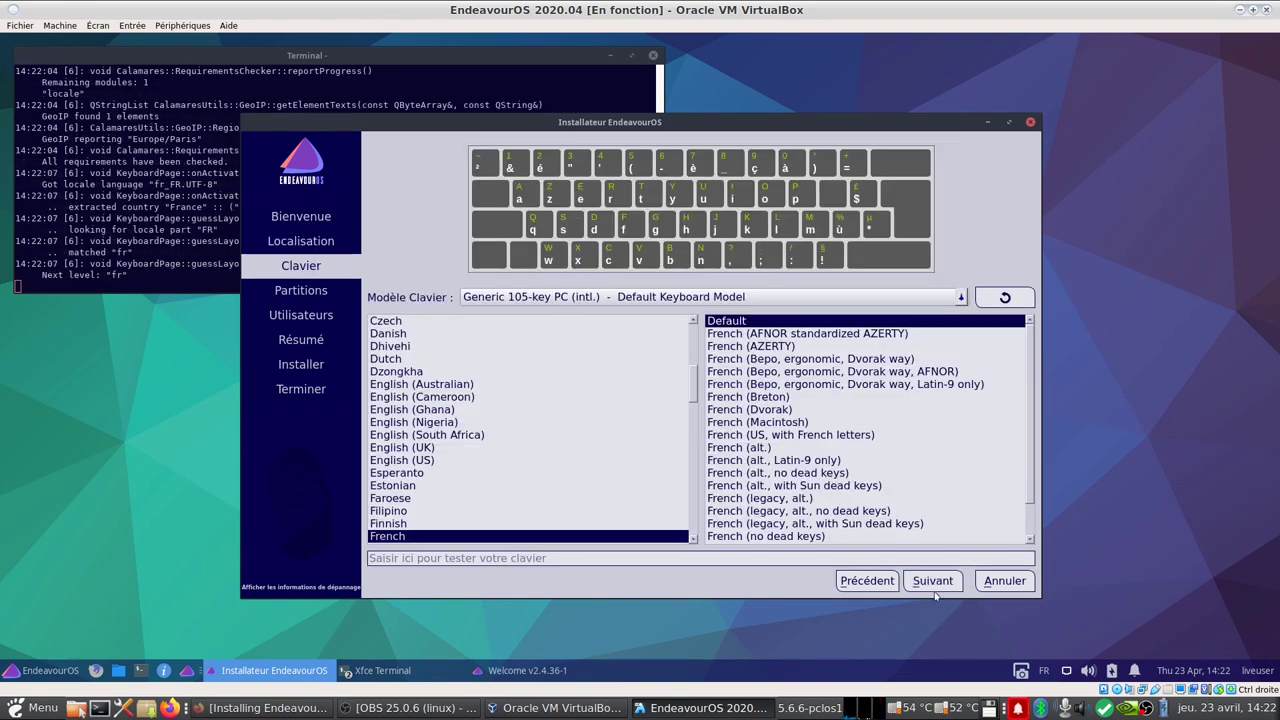
click(934, 586)
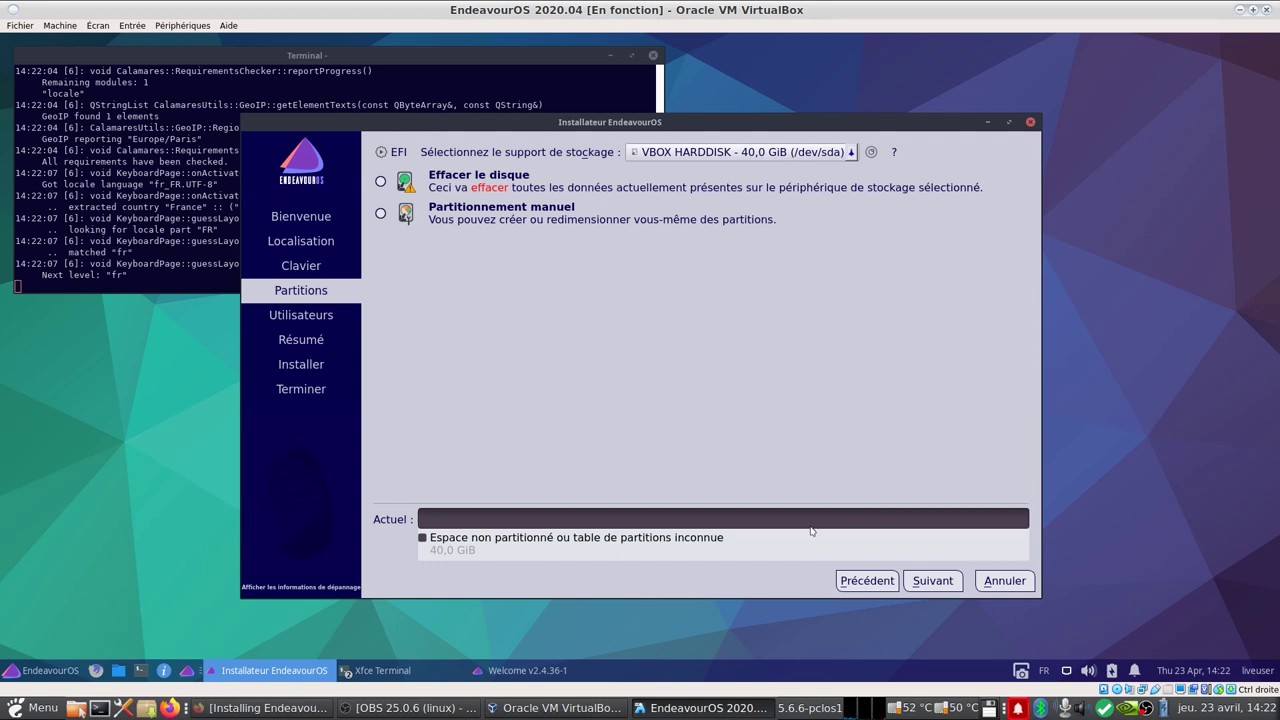
click(379, 183)
click(932, 581)
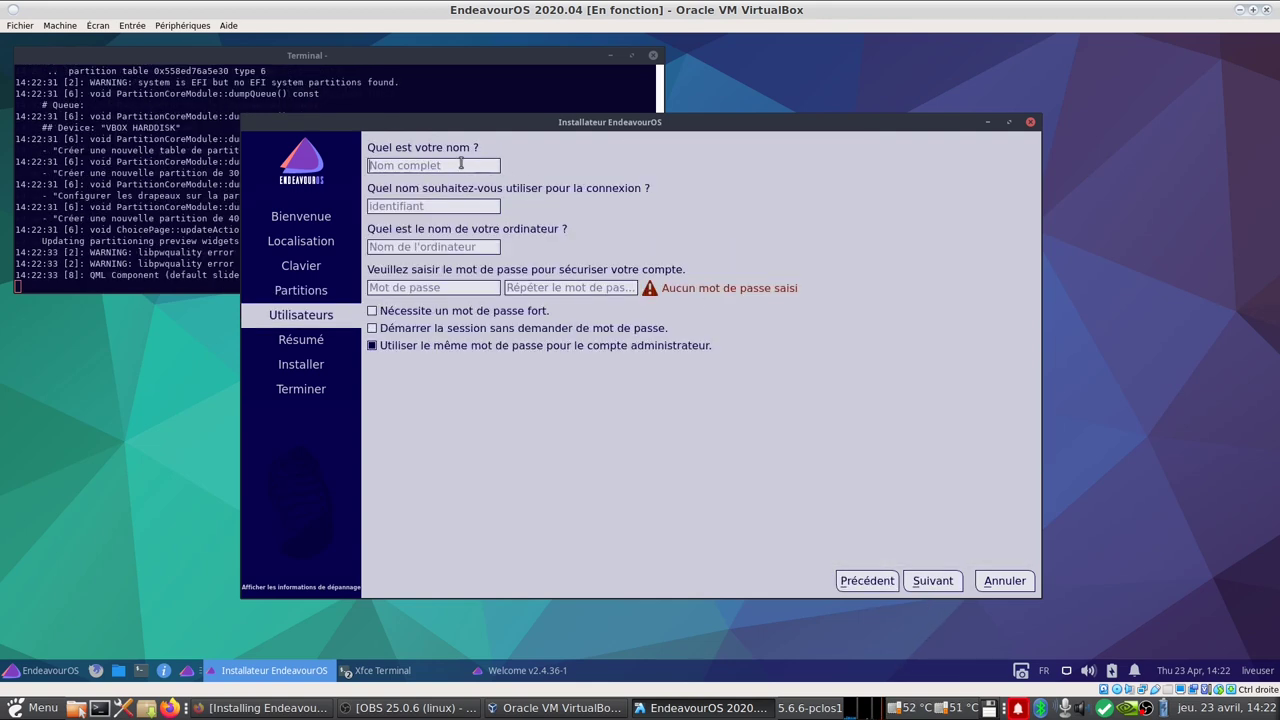
Step: Enter the account name and the same password in both fields, then reach the Résumé summary
text(monb)
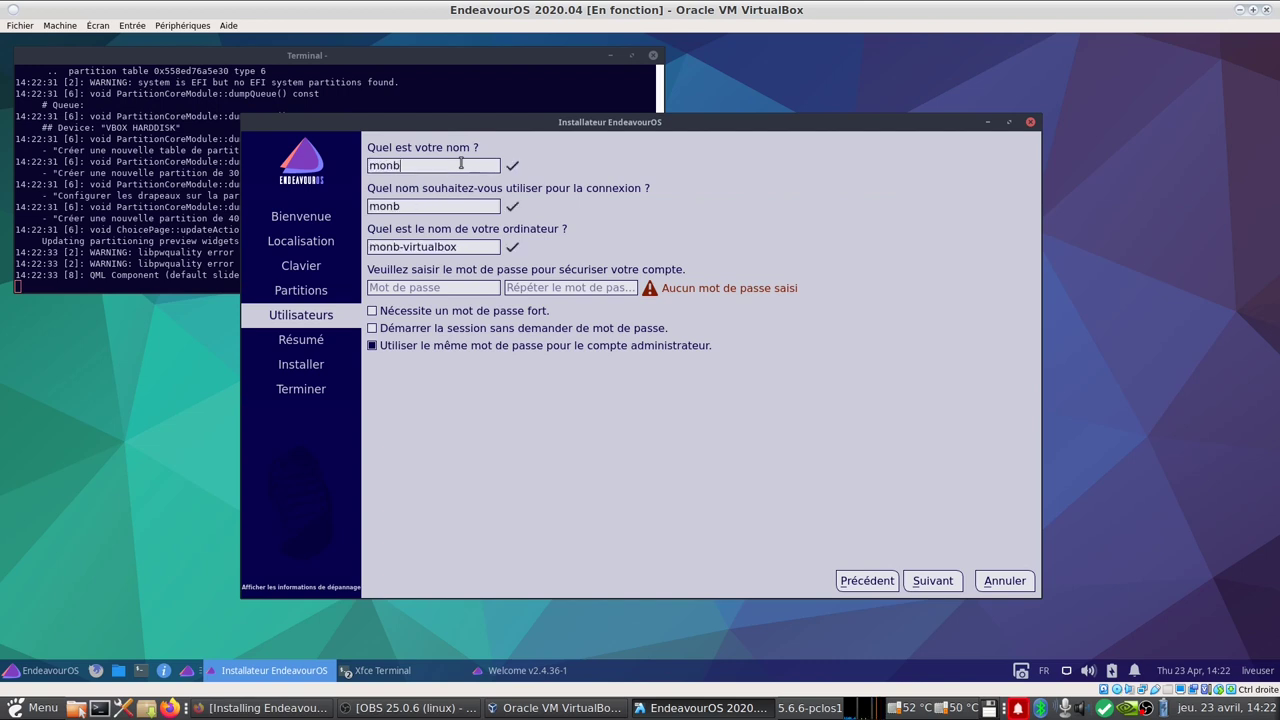
text(ureaulinux)
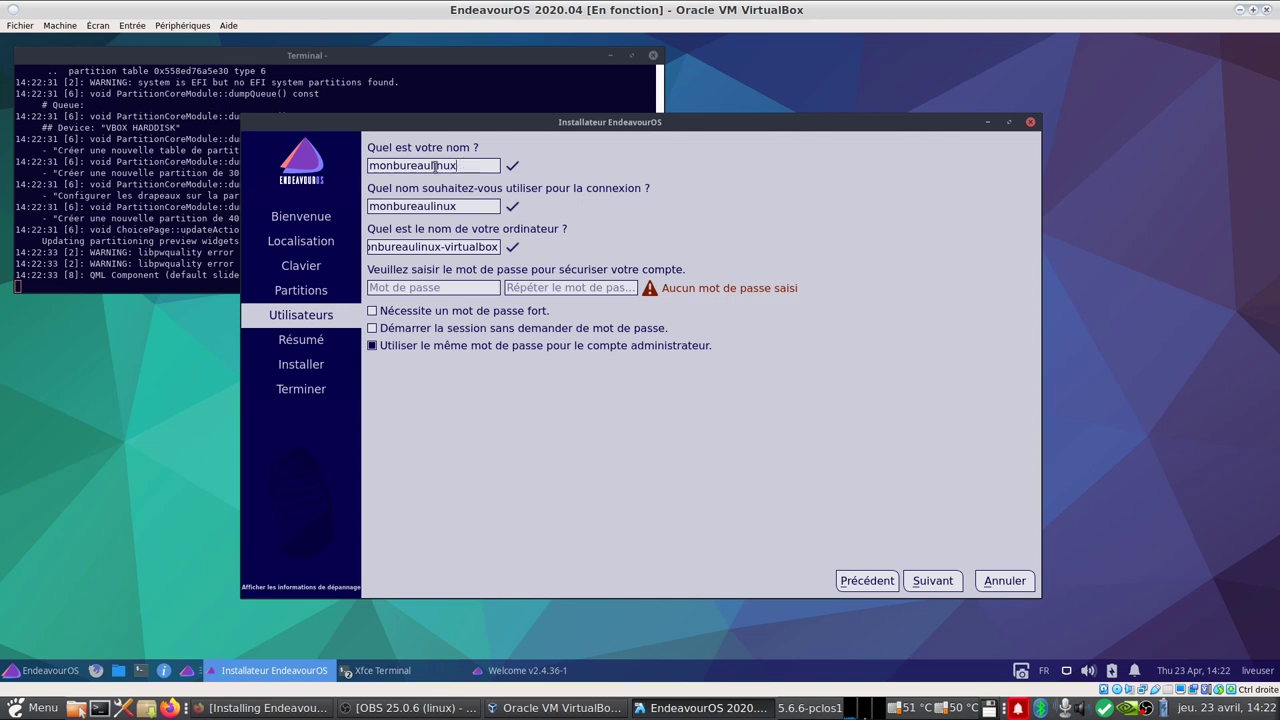
click(476, 289)
text(*********)
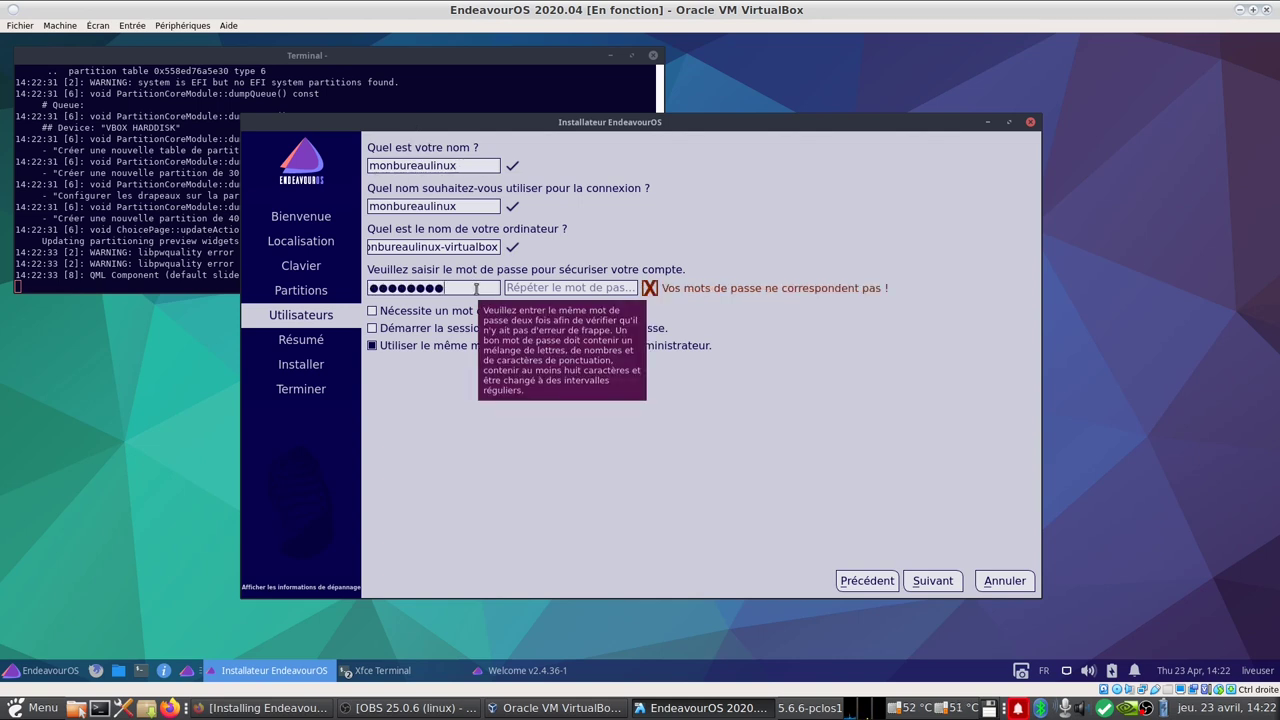
click(553, 289)
text(********)
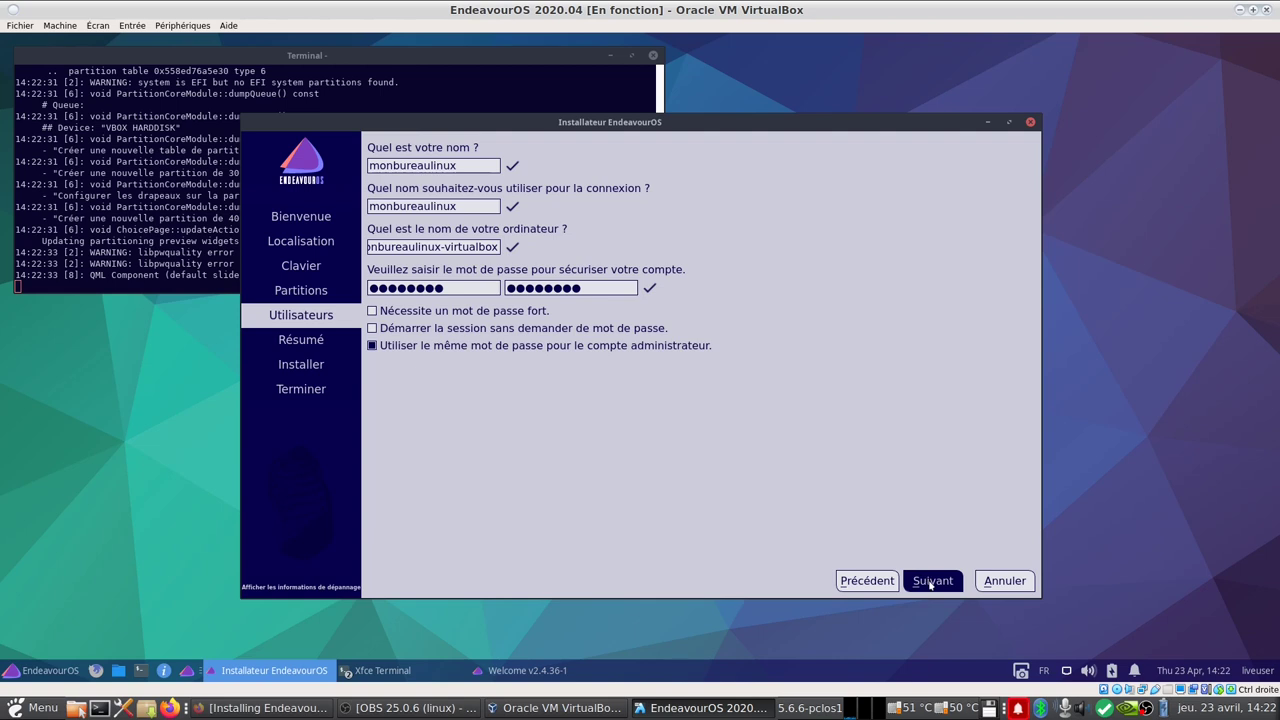
click(931, 583)
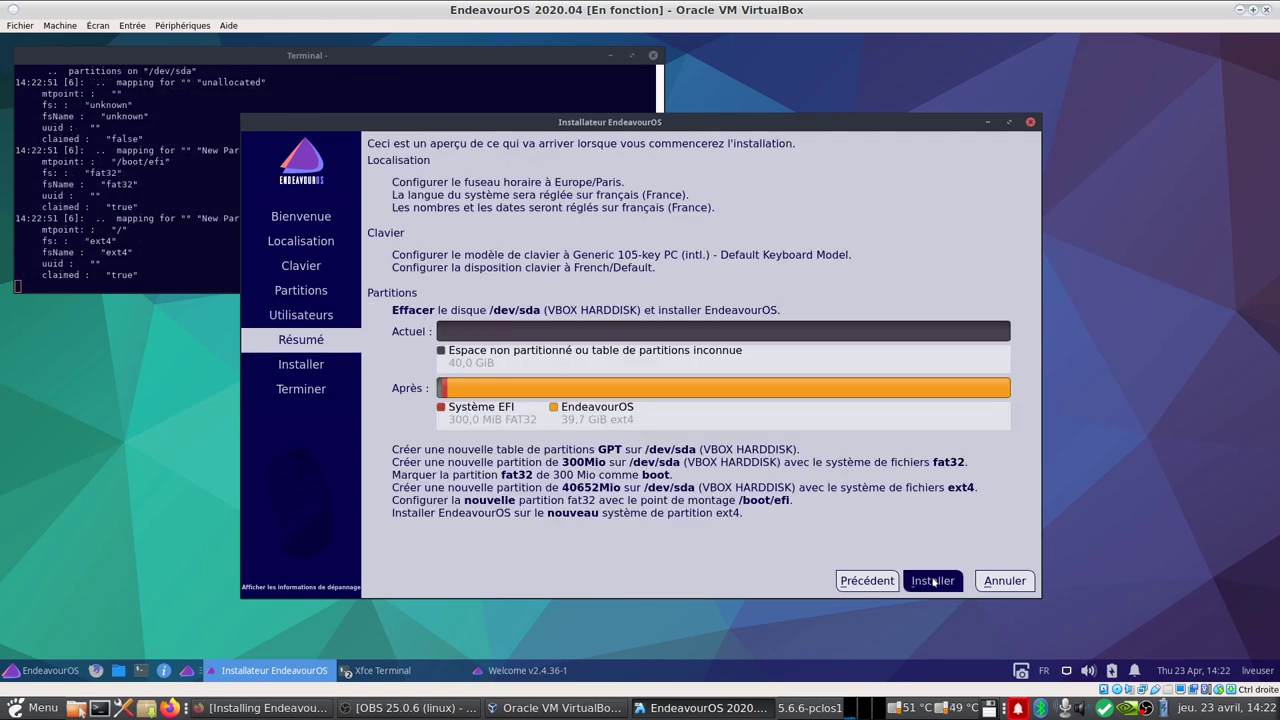
Step: Install EndeavourOS on the erased 40 GiB disk, confirm the changes, and tick Redémarrer maintenant
click(933, 581)
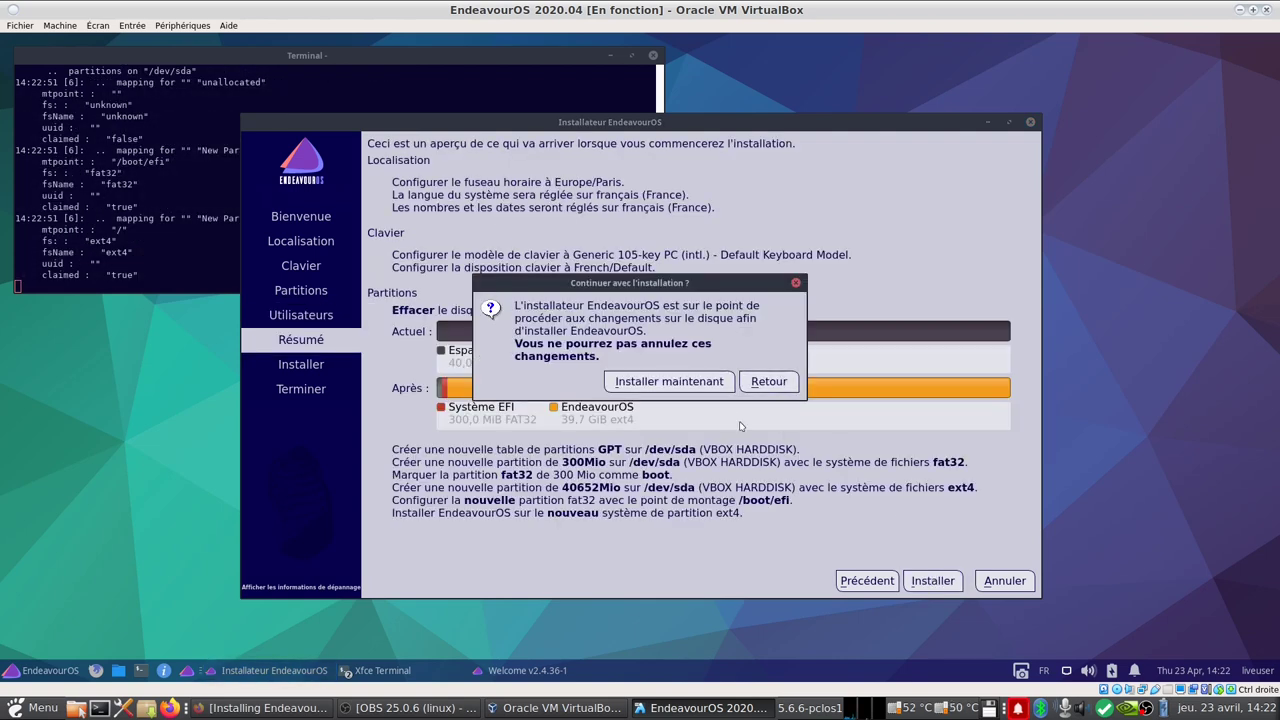
click(703, 382)
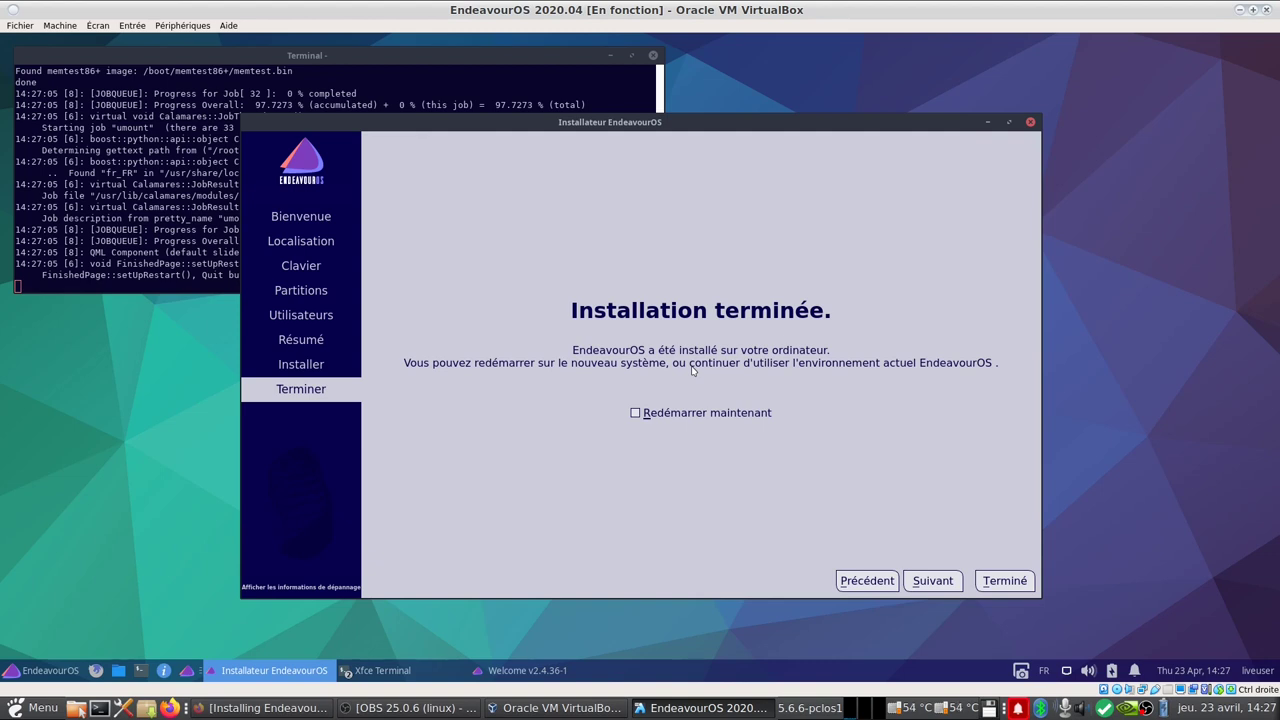
click(637, 413)
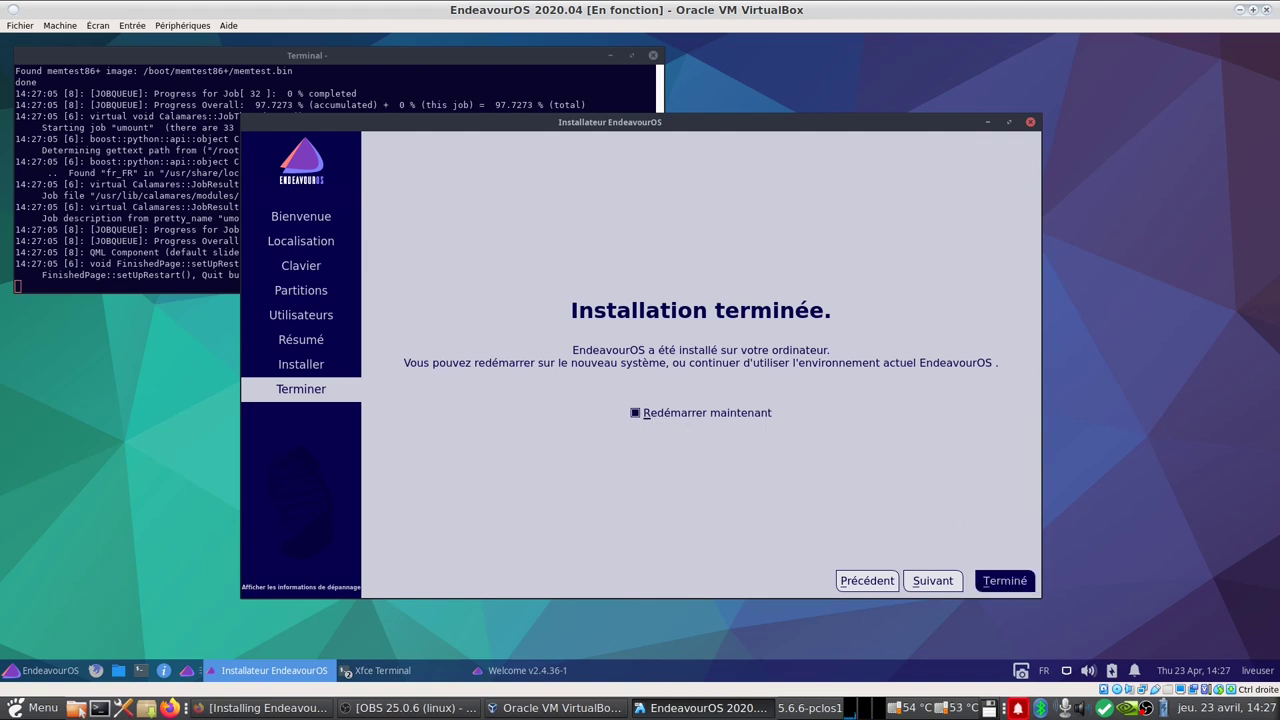
Step: Finish the installer with Terminé to reboot into the installed EndeavourOS
click(996, 580)
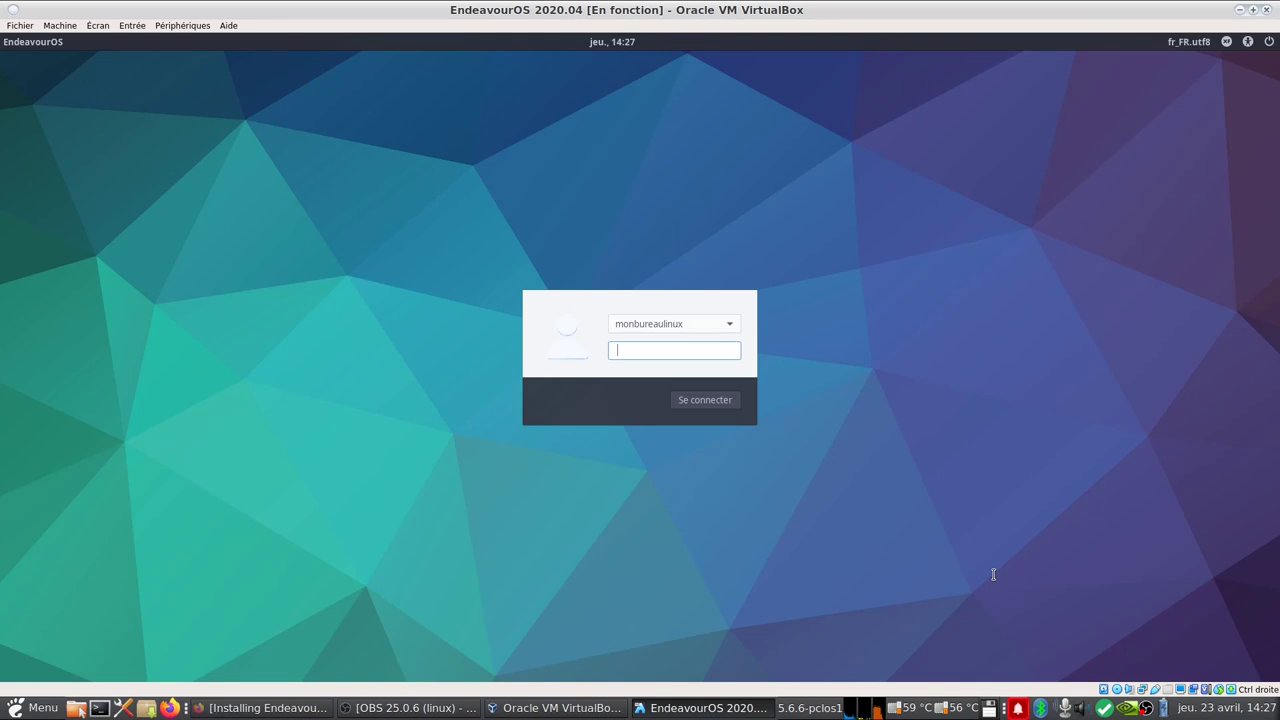
Step: Log in at the greeter with the account password
text(********)
key(Return)
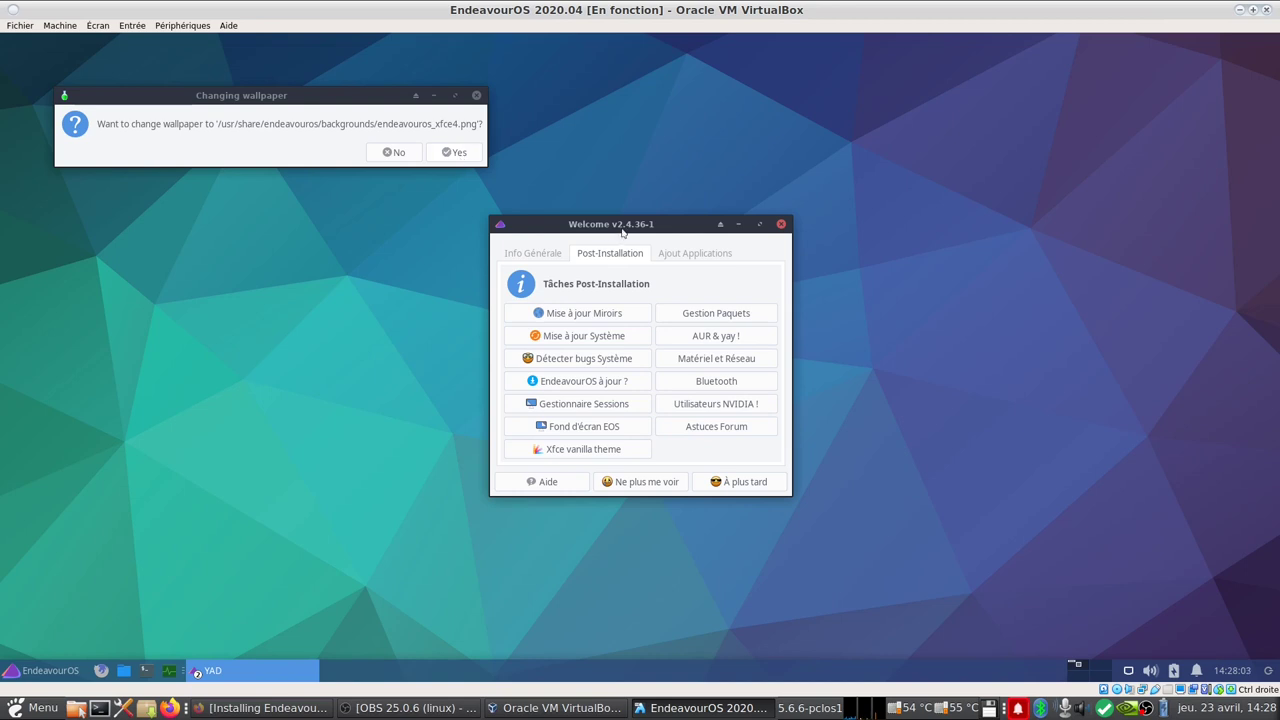
Step: Accept the suggested new wallpaper and reposition the Welcome window
drag(635, 218, 954, 99)
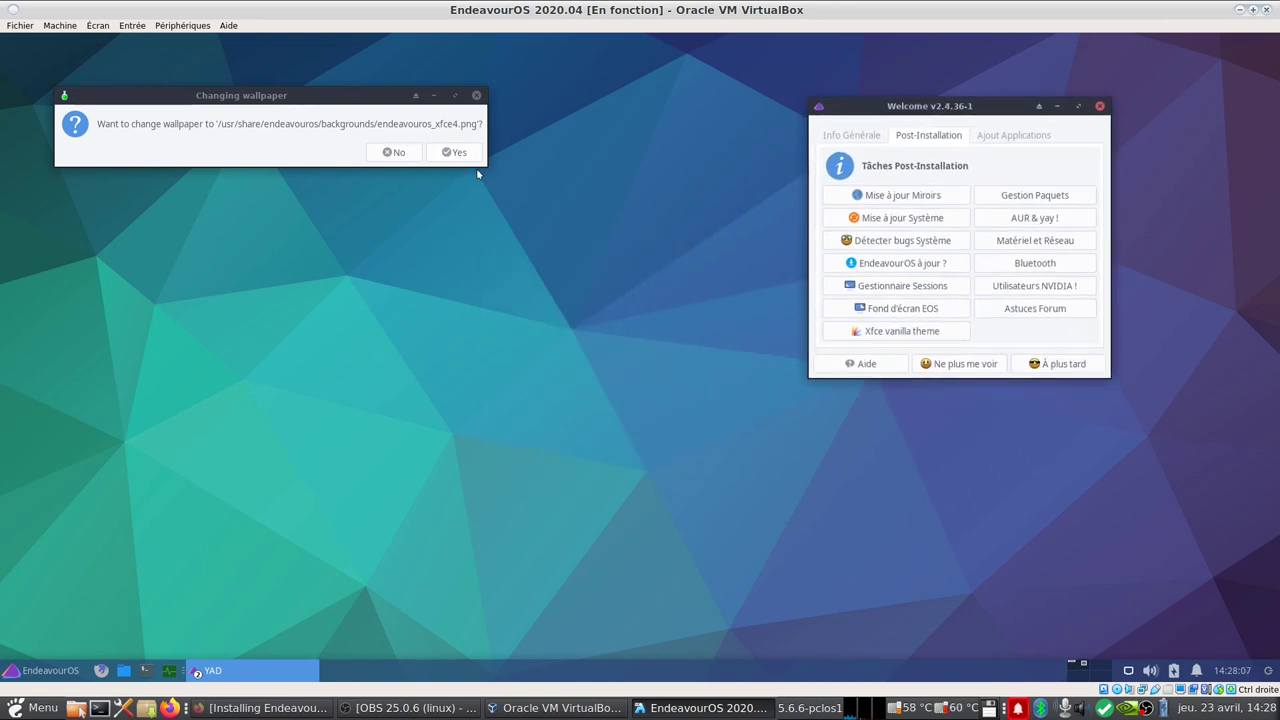
click(456, 152)
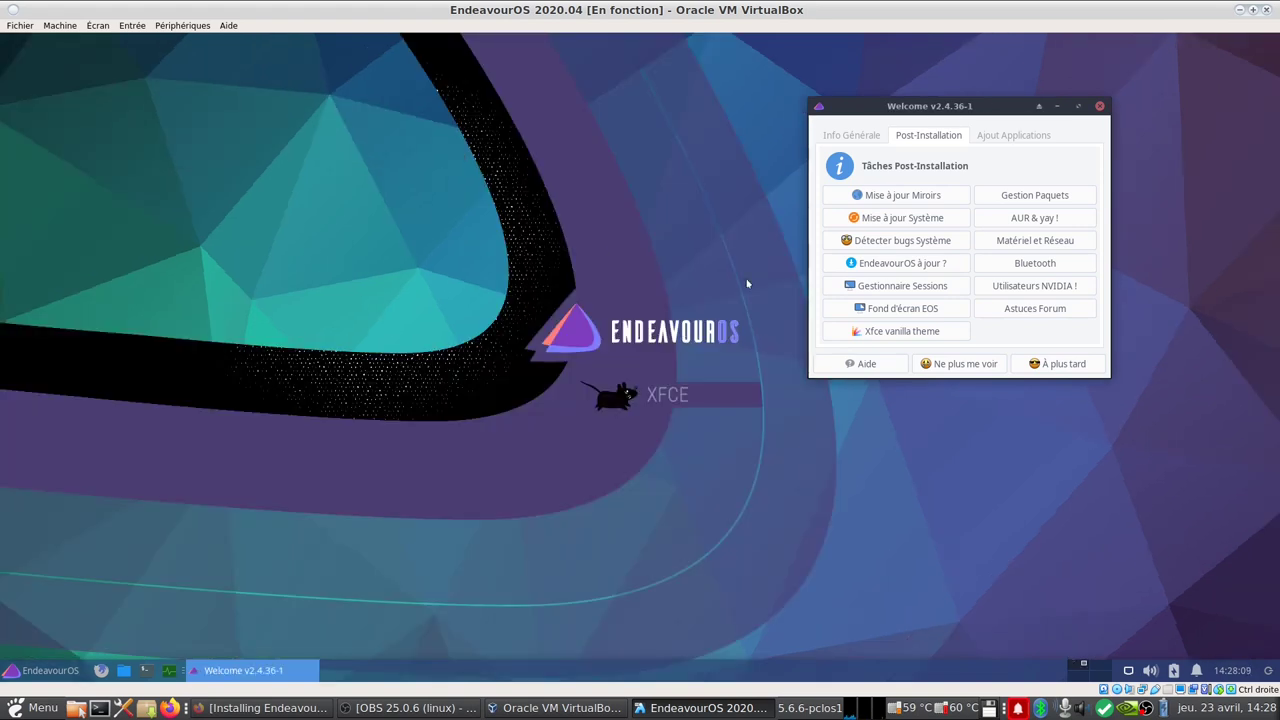
drag(902, 110, 934, 78)
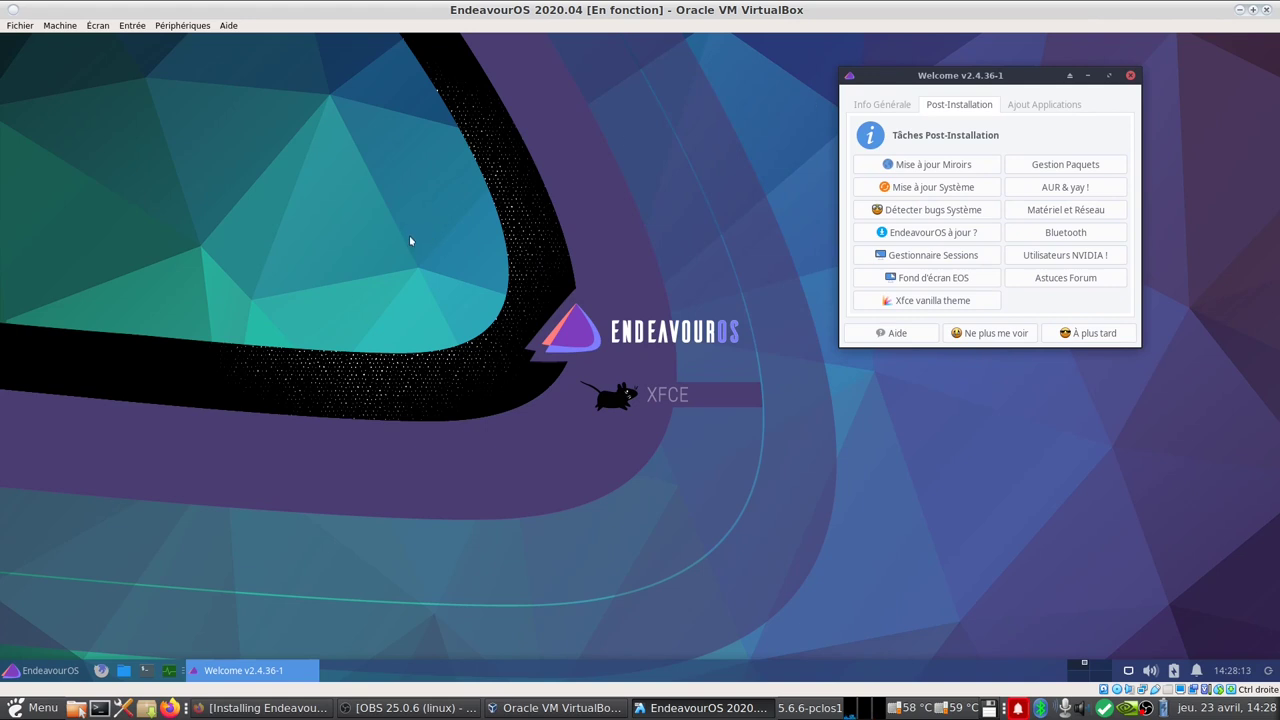
Step: Pick the plain blue-green polygon background in the Bureau settings and close them
right_click(409, 230)
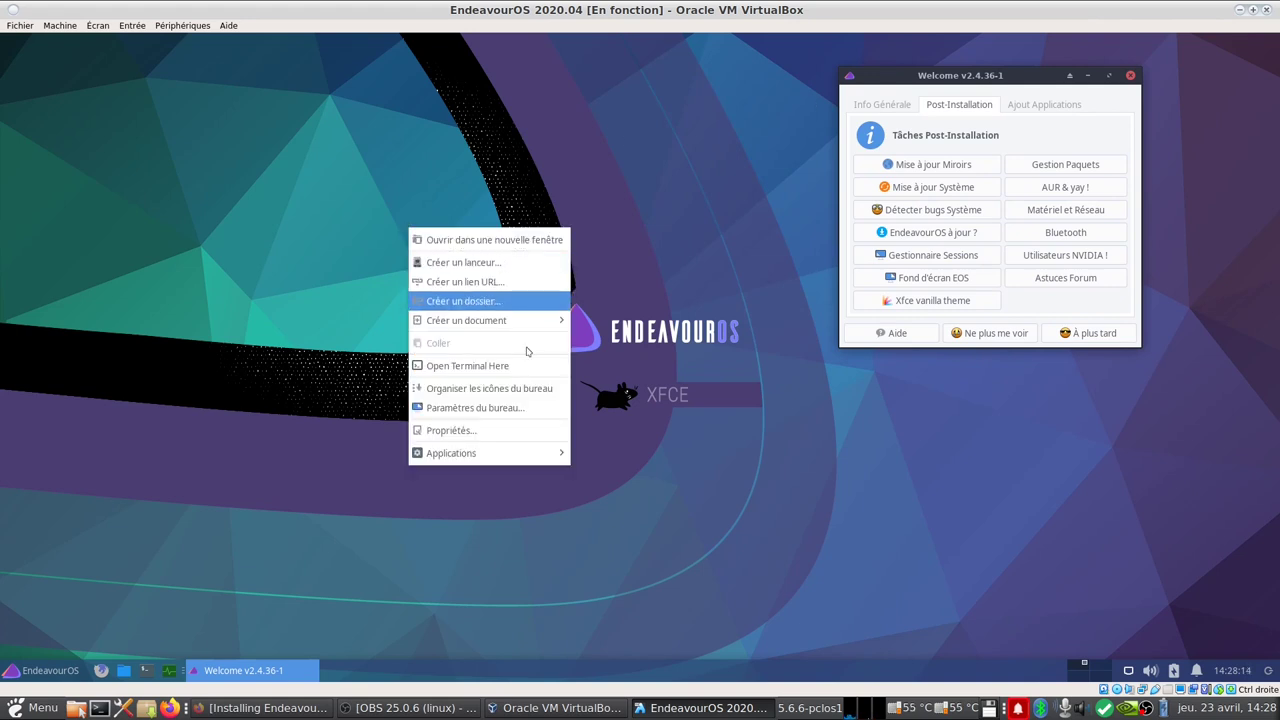
click(549, 412)
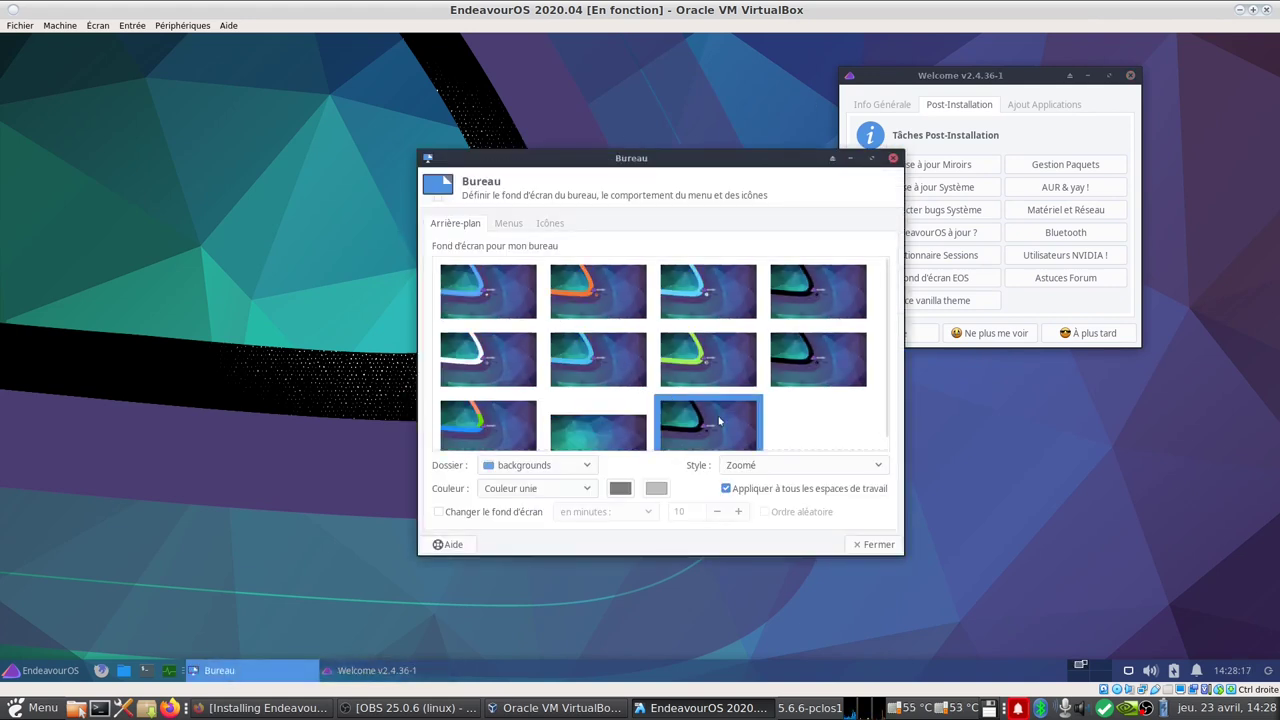
click(514, 370)
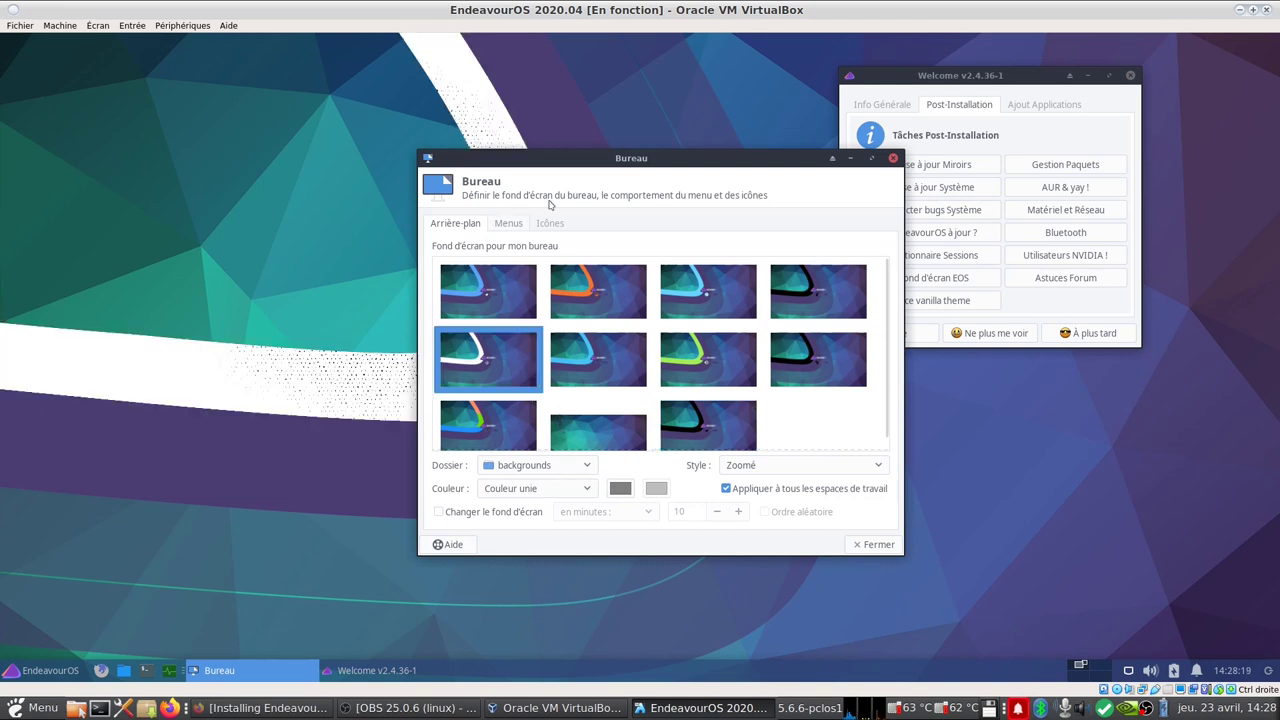
drag(580, 158, 955, 129)
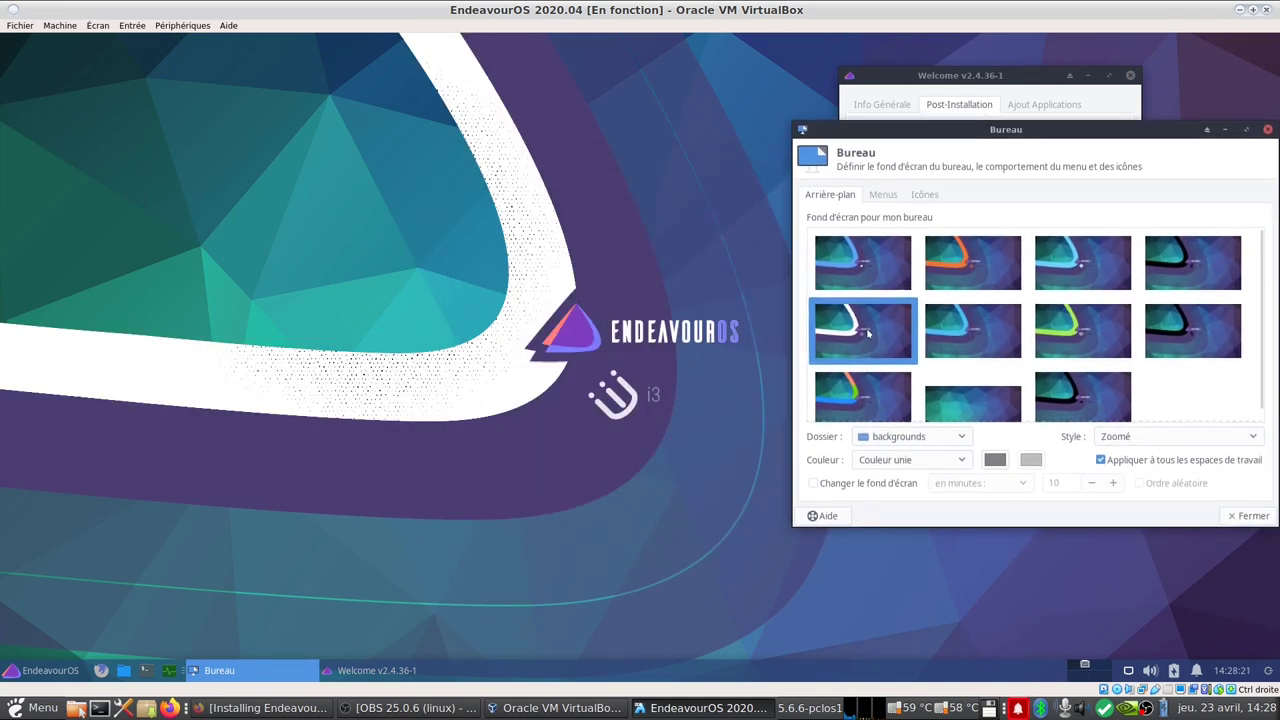
click(866, 262)
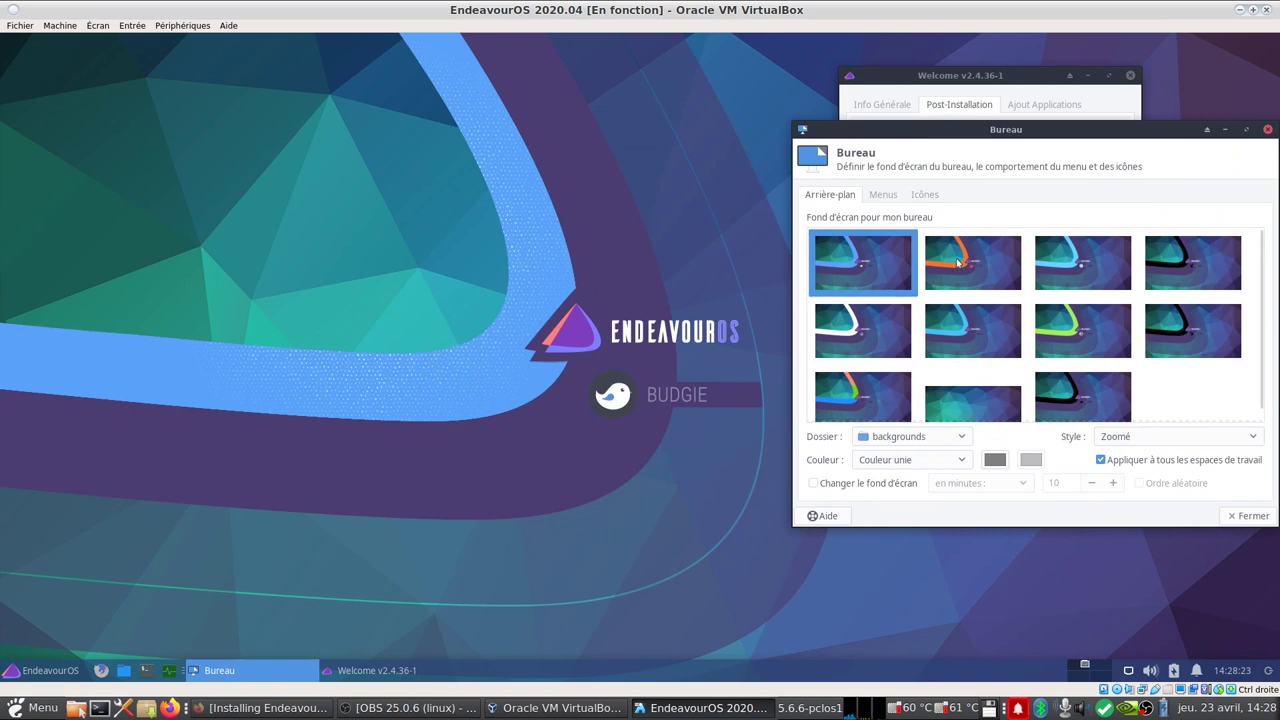
click(958, 262)
click(962, 402)
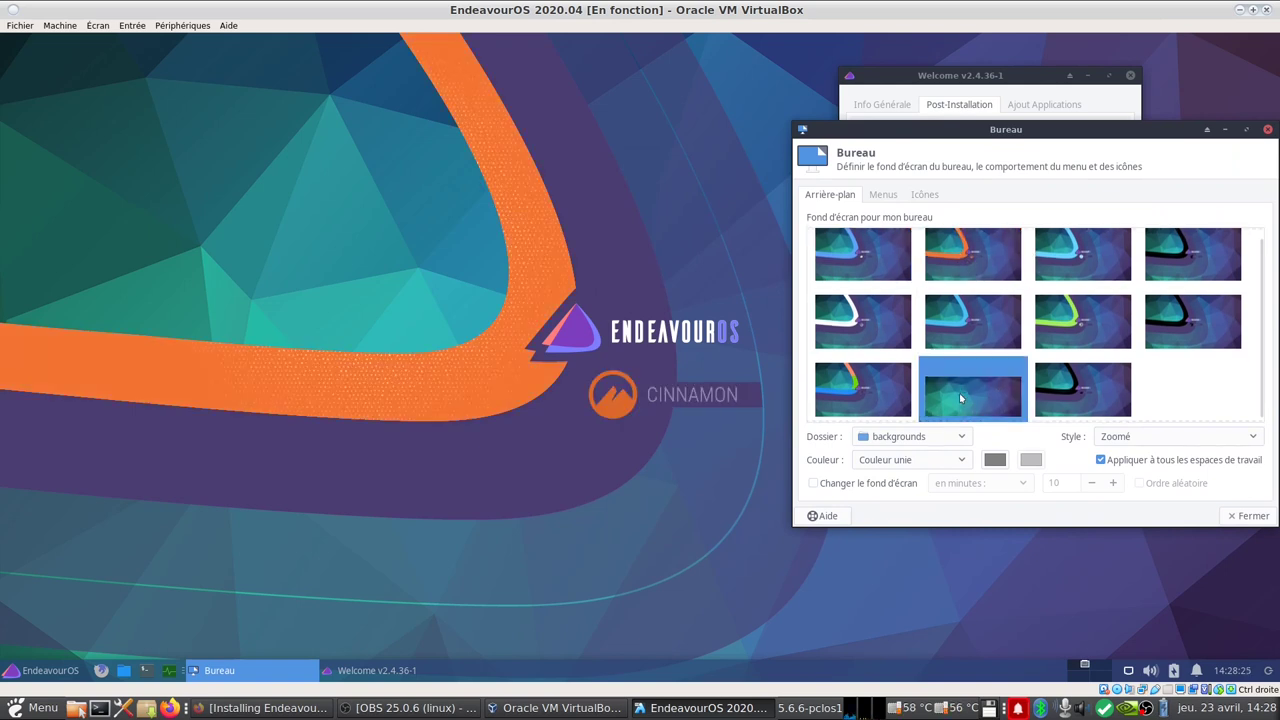
drag(1006, 129, 571, 88)
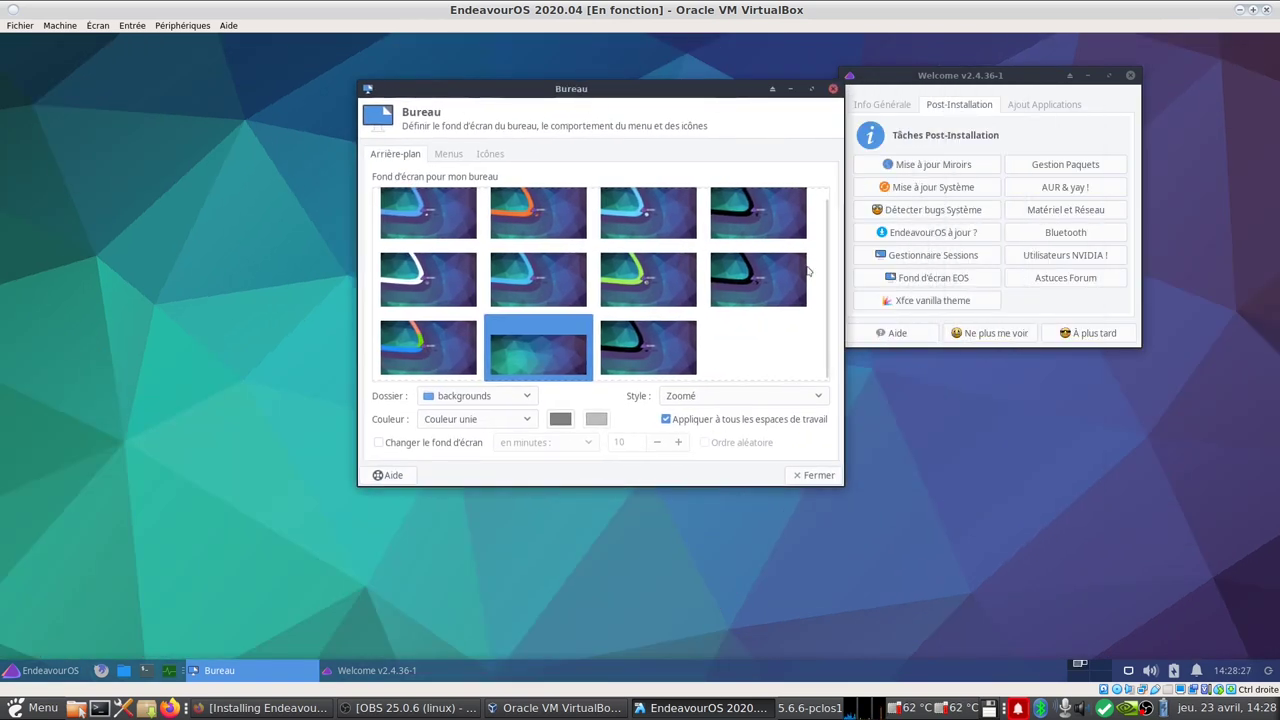
click(815, 476)
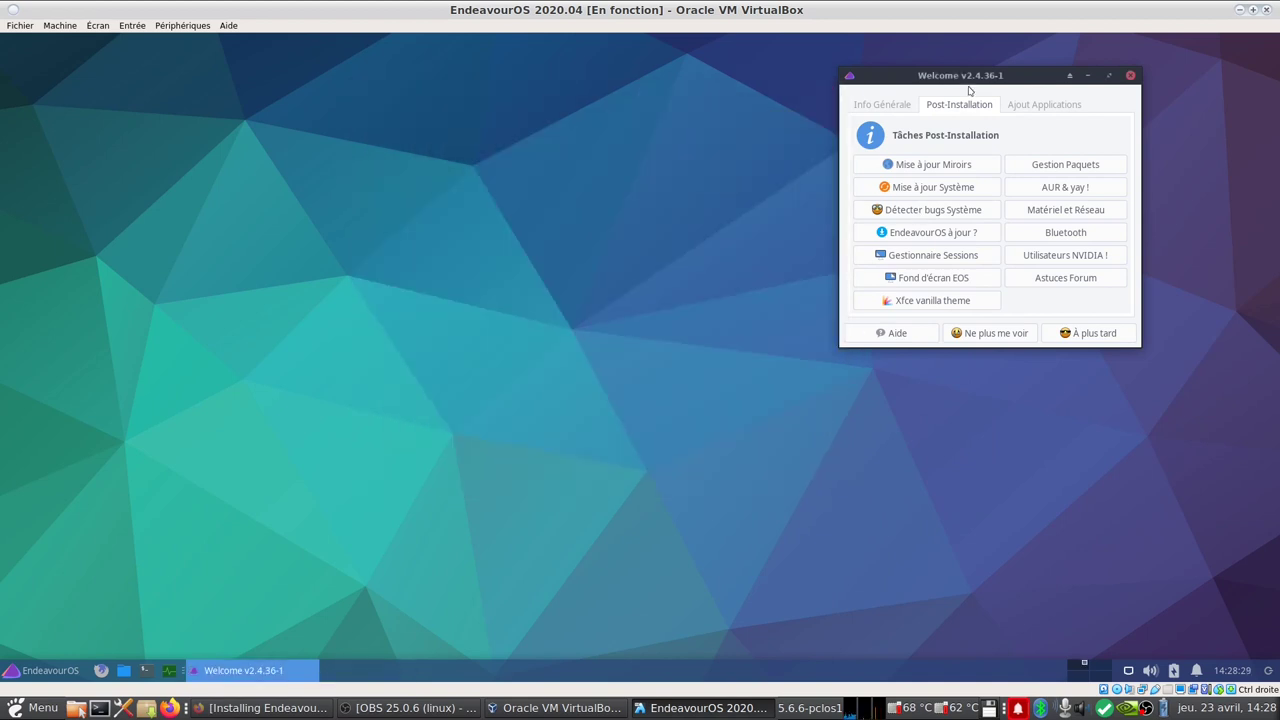
Step: Generate a French https mirror list and save it to /etc/pacman.d/mirrorlist with admin authentication
drag(984, 77, 622, 177)
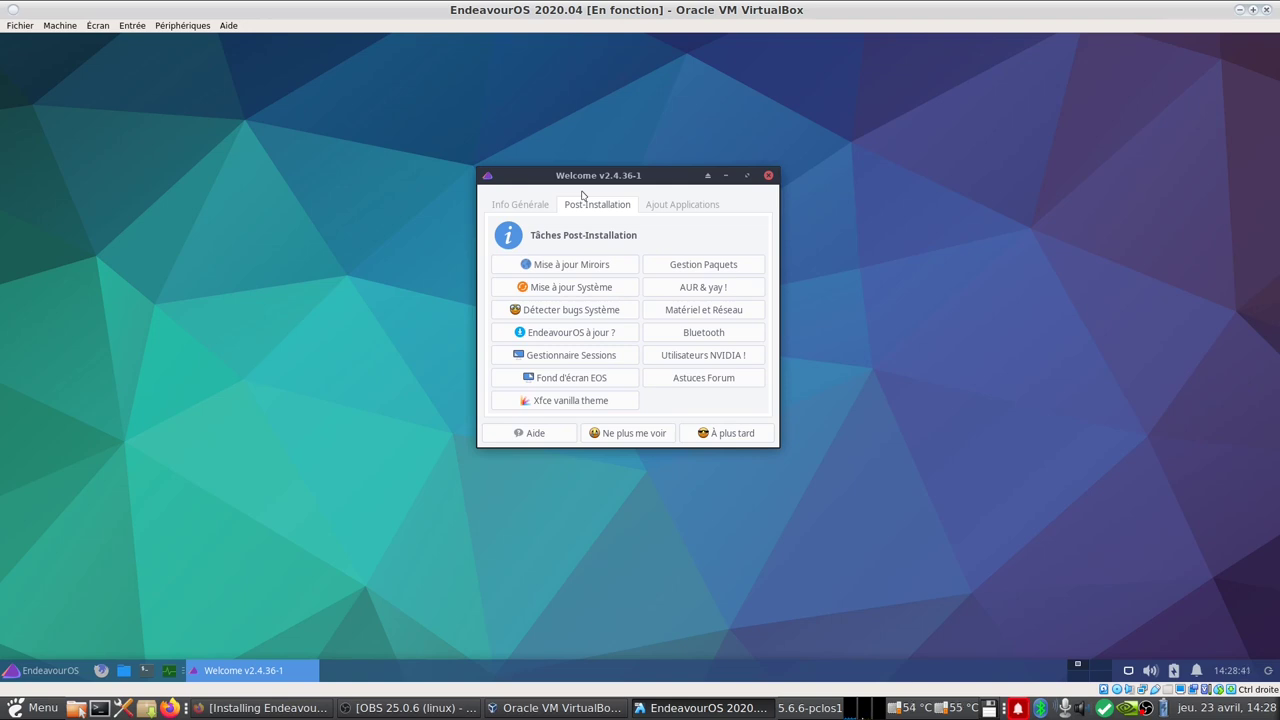
click(580, 266)
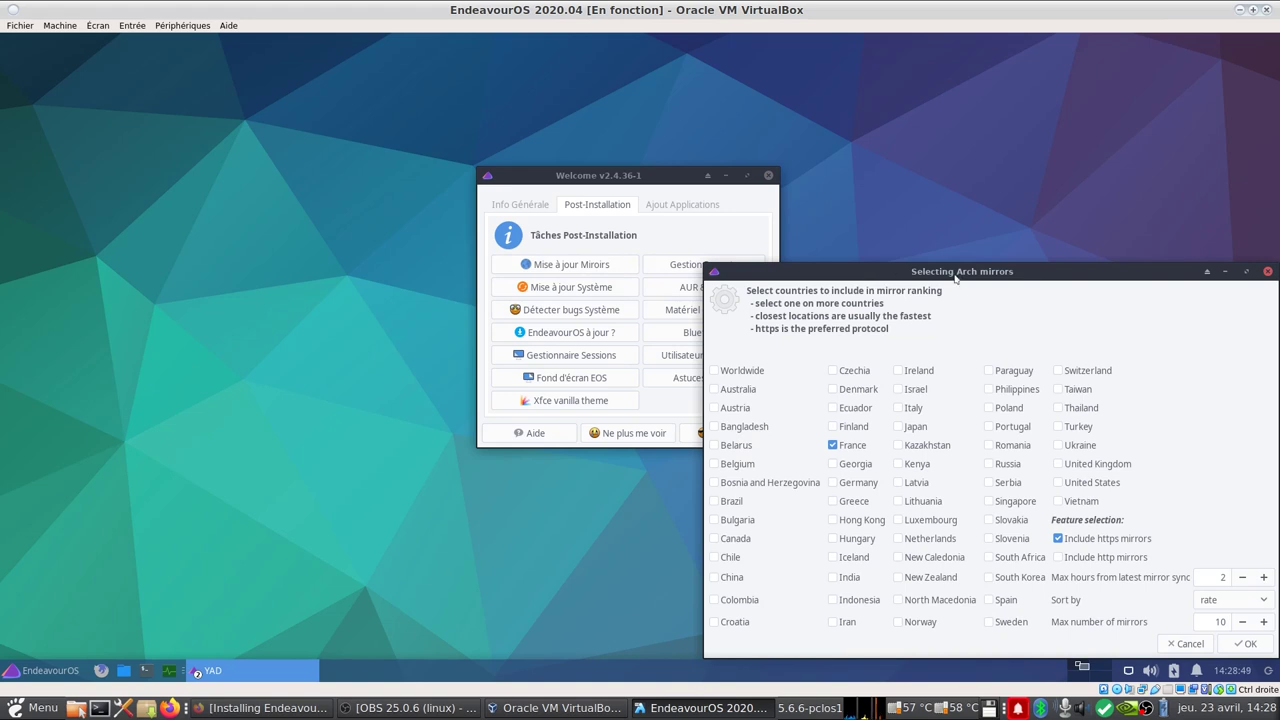
drag(959, 275, 832, 196)
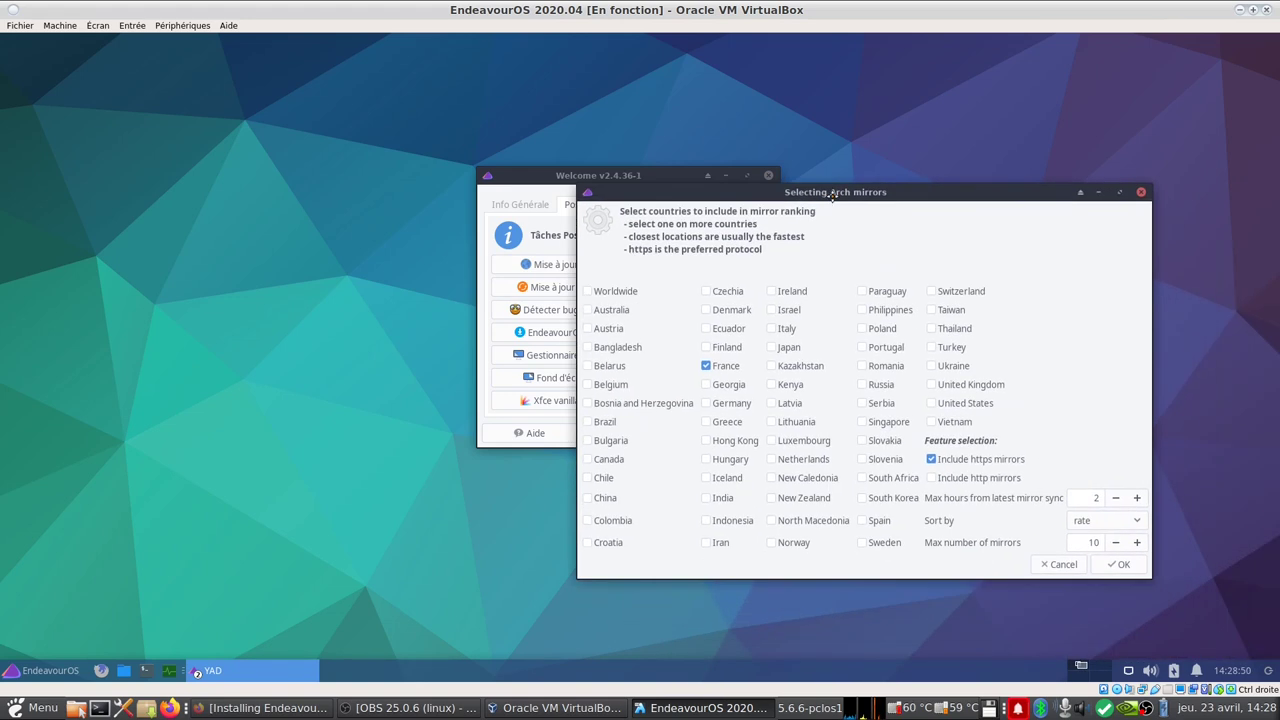
click(1121, 567)
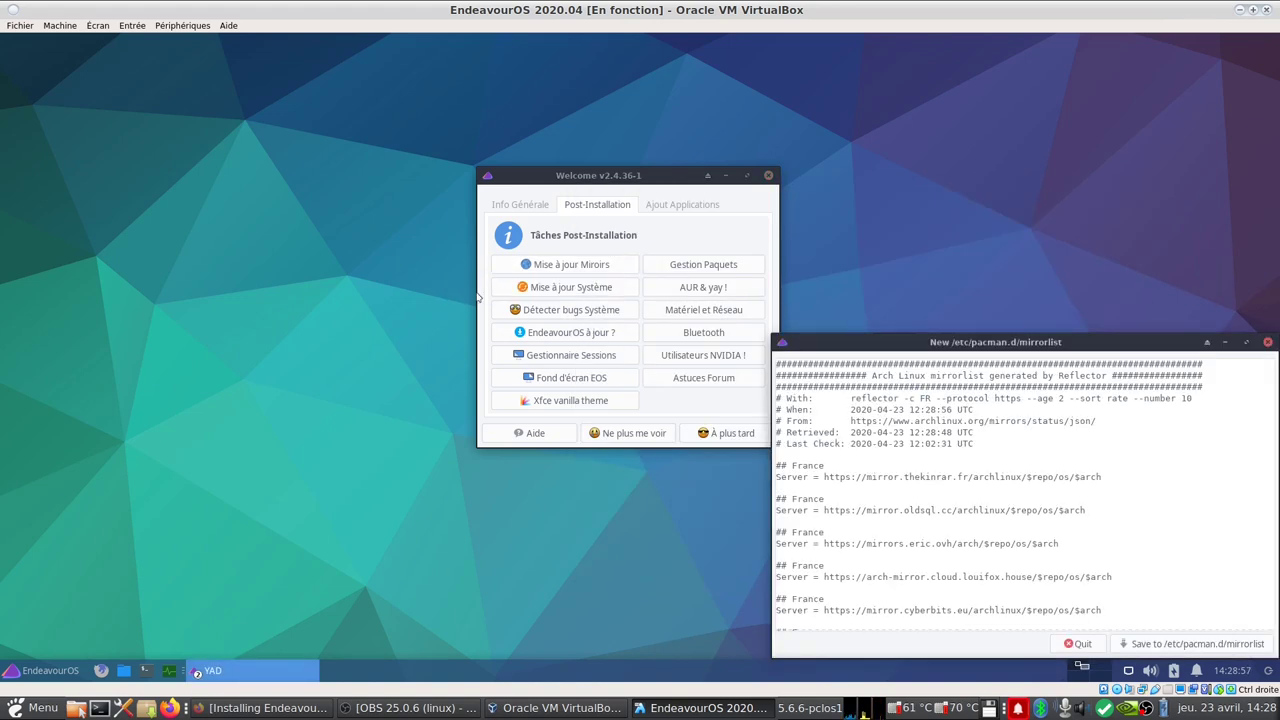
click(1177, 643)
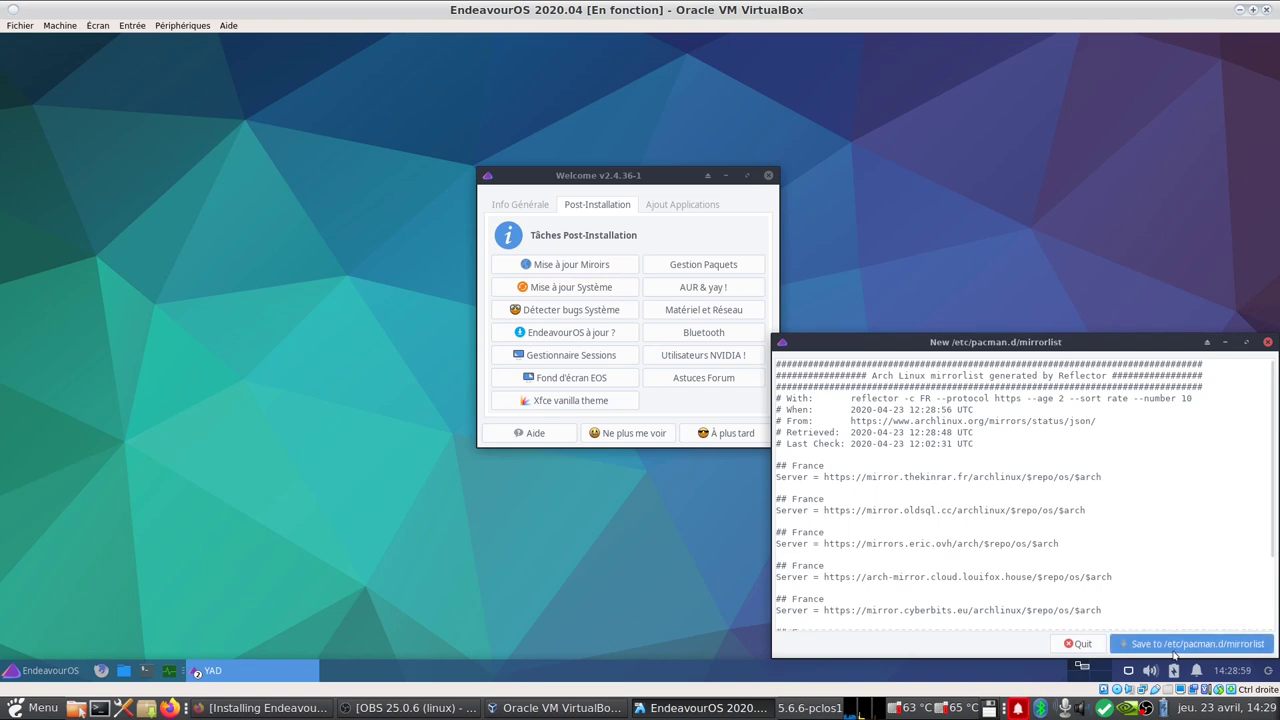
text(•••••••)
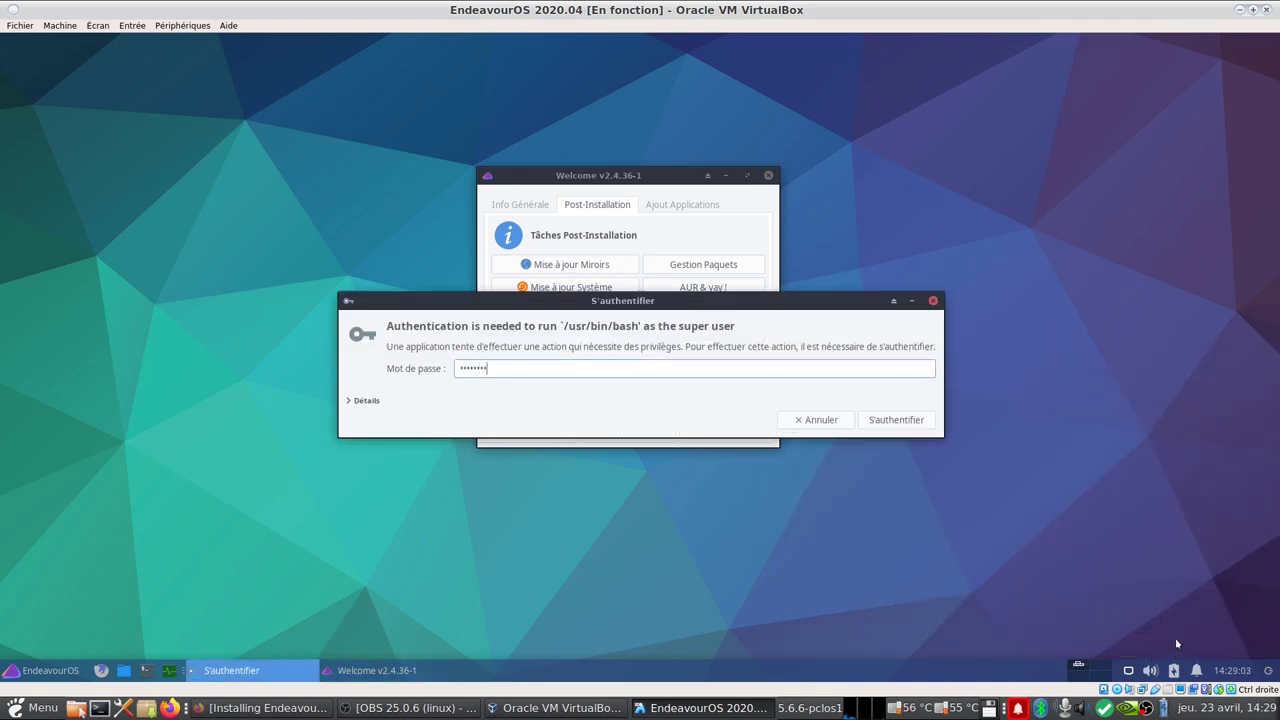
key(Return)
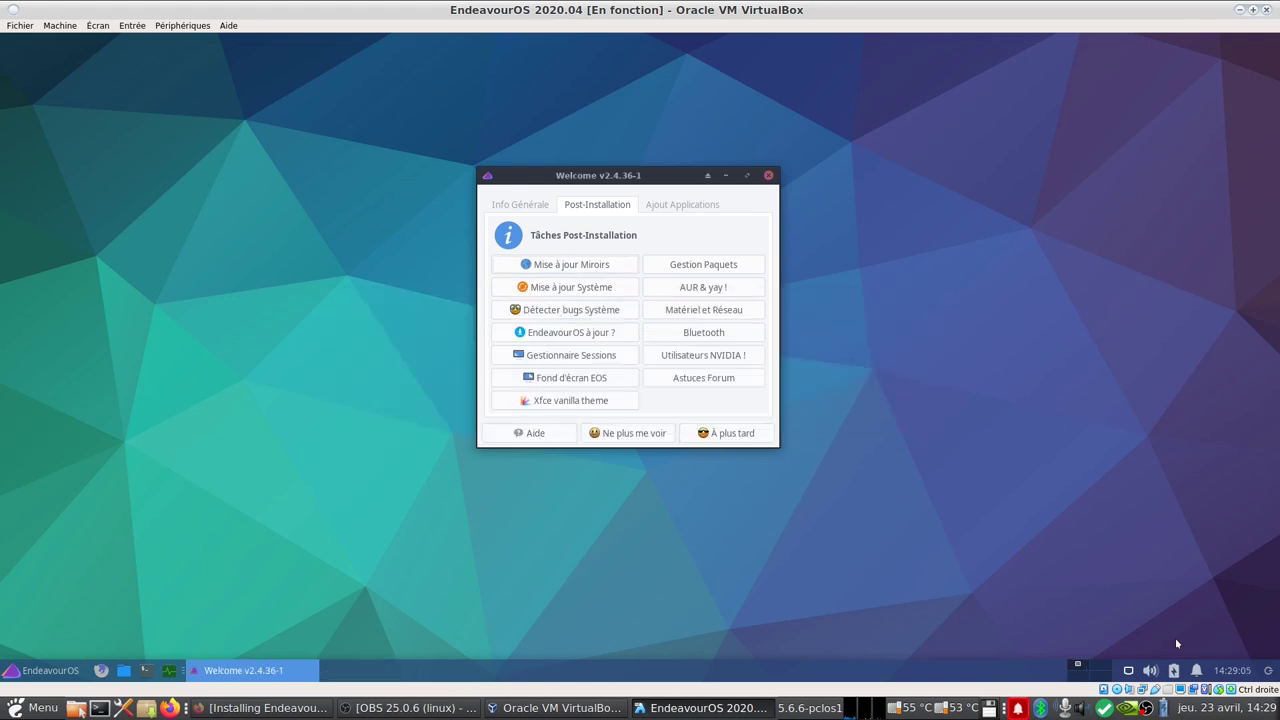
Step: Launch Mise à jour Système from Welcome, submit the sudo password, and move the update terminal aside
click(600, 293)
drag(625, 176, 725, 137)
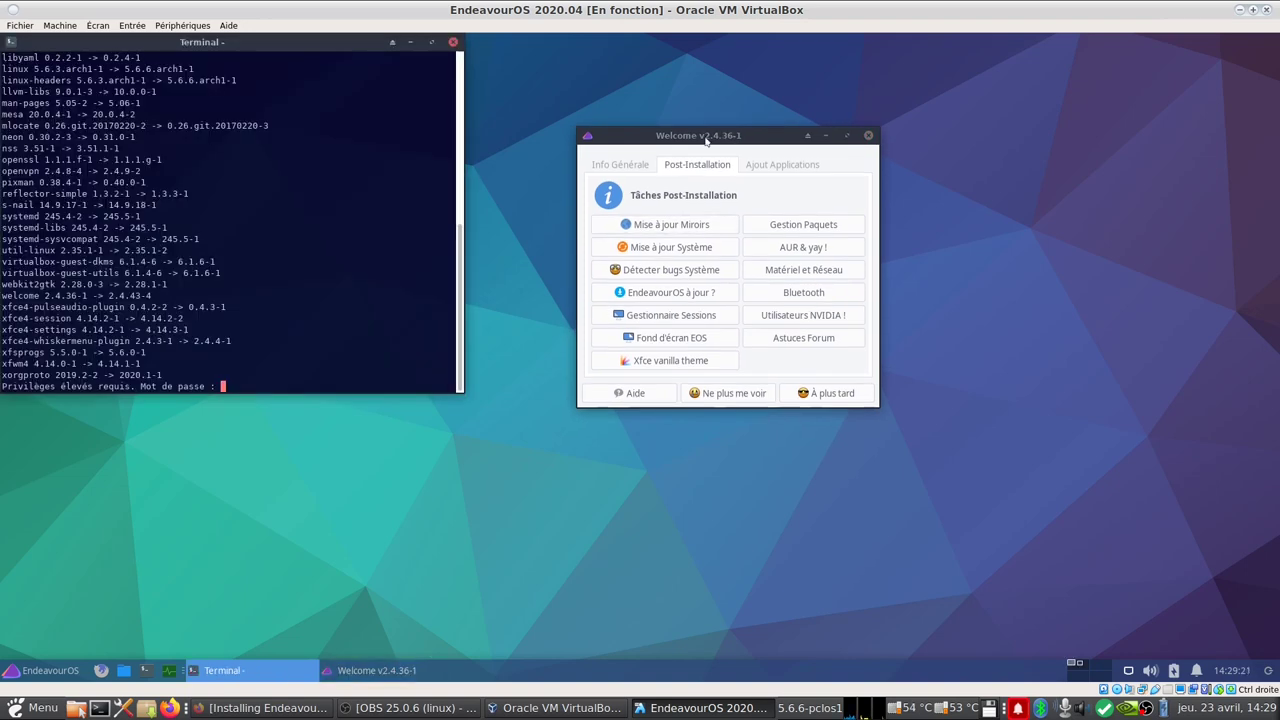
scroll(222, 220, up, 5)
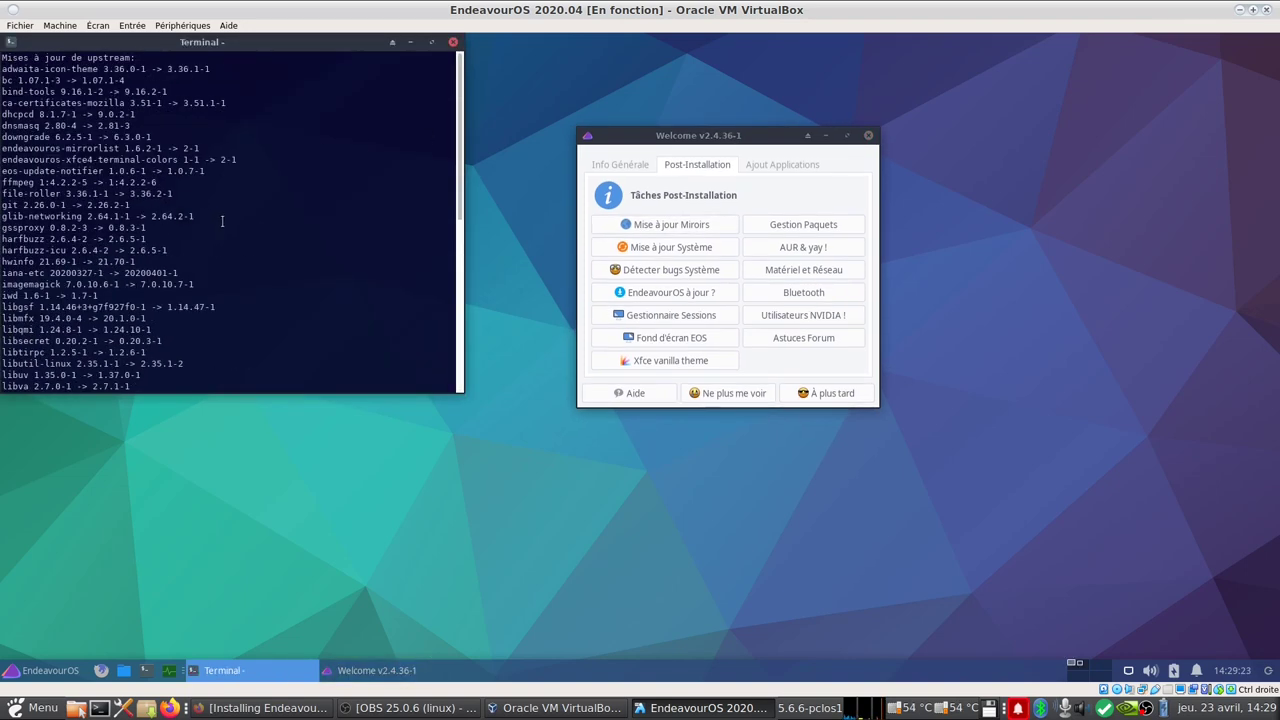
scroll(222, 220, down, 10)
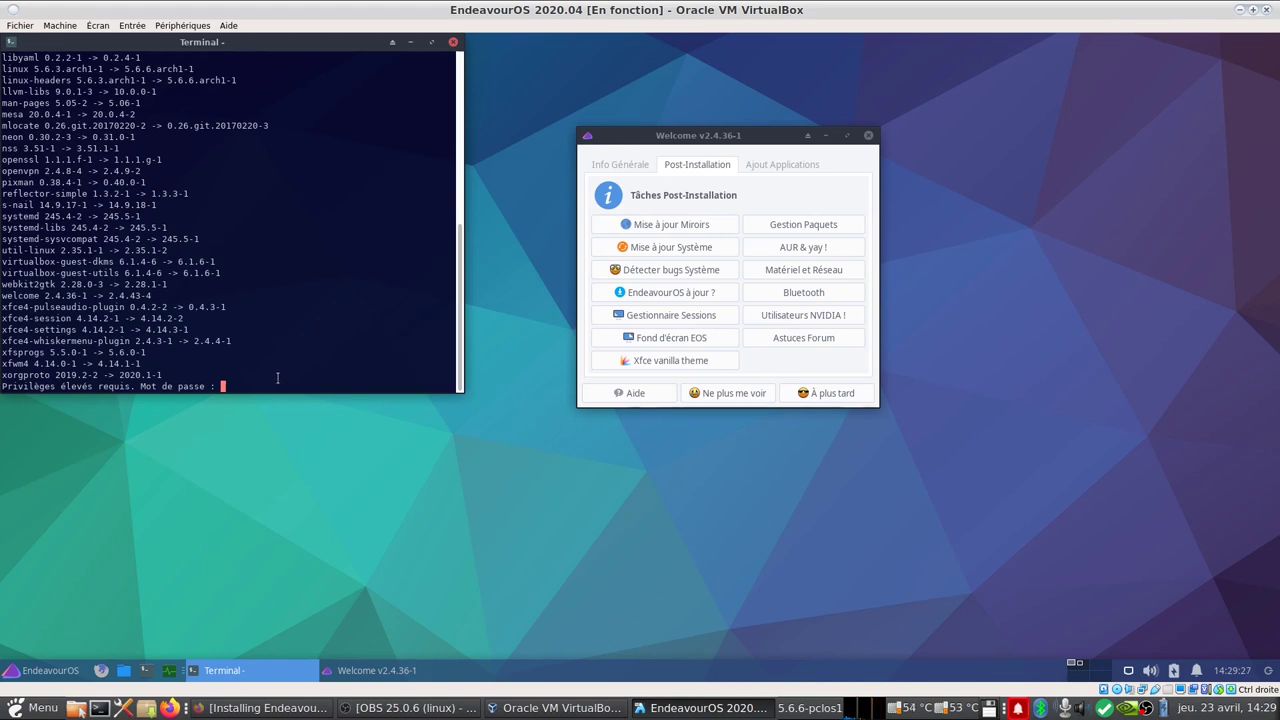
key(Return)
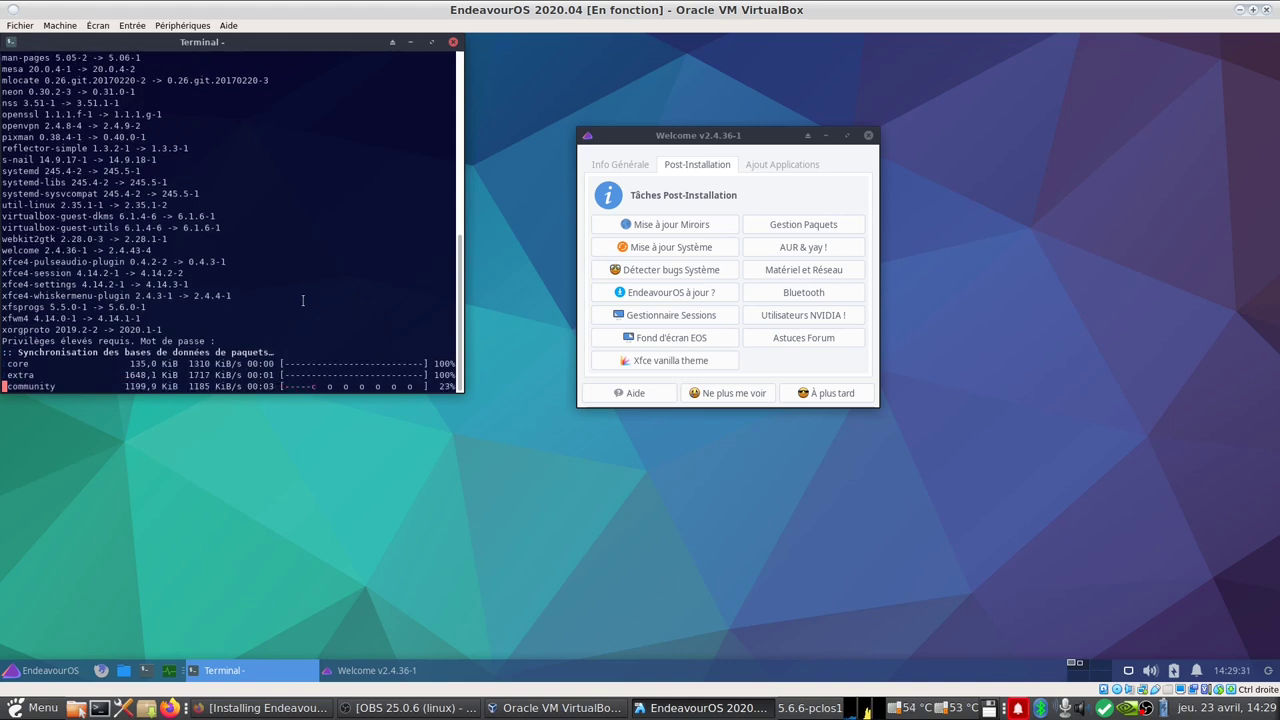
drag(336, 42, 1135, 50)
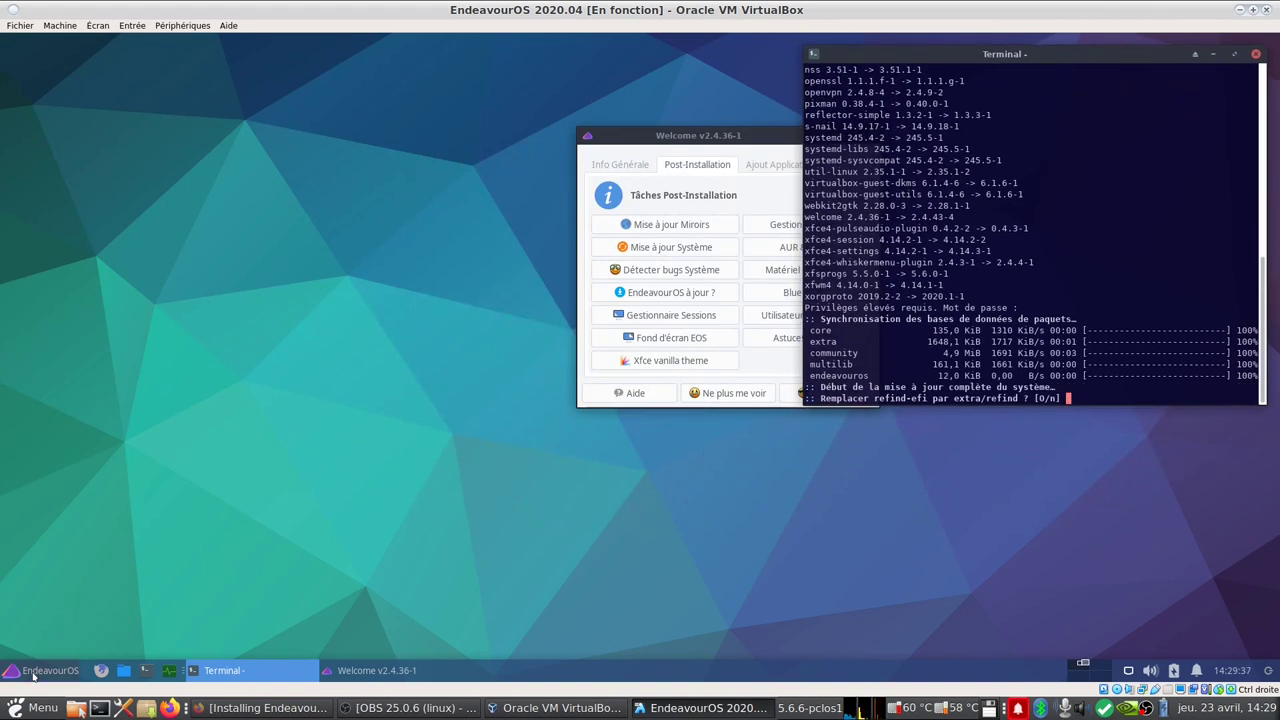
Step: Launch Htop from the Système category of the application menu
click(35, 675)
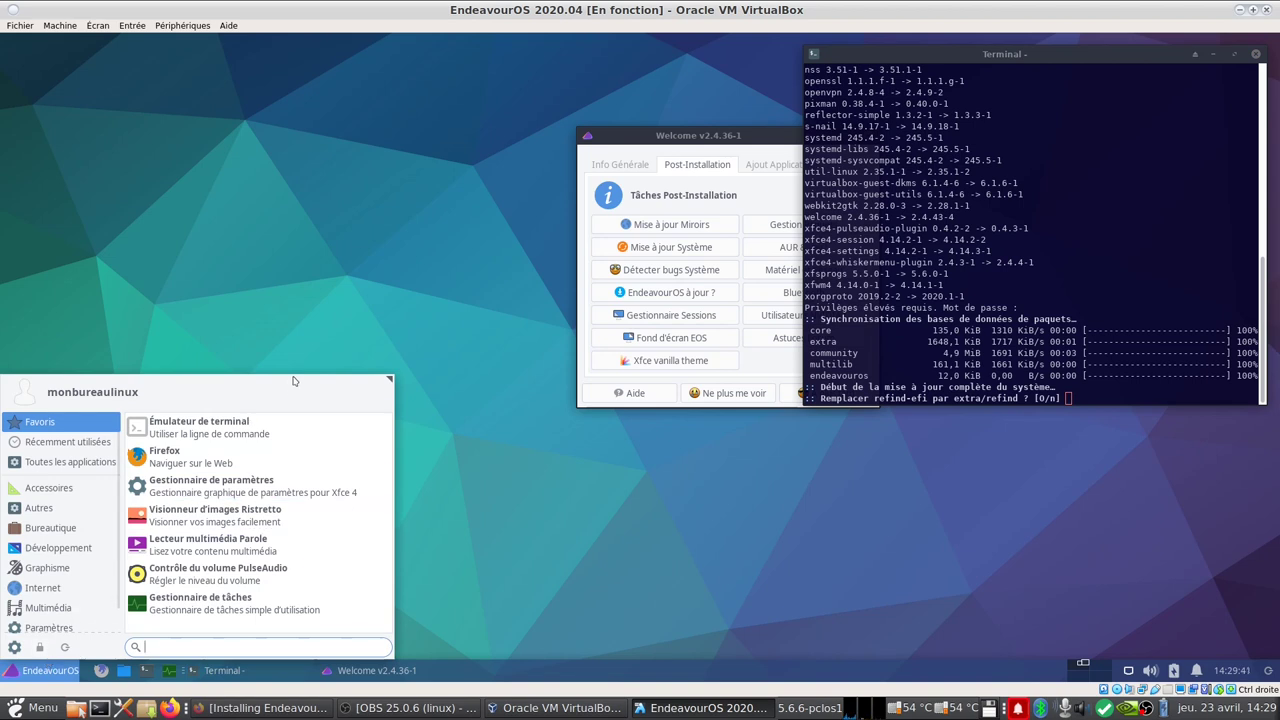
drag(390, 379, 326, 208)
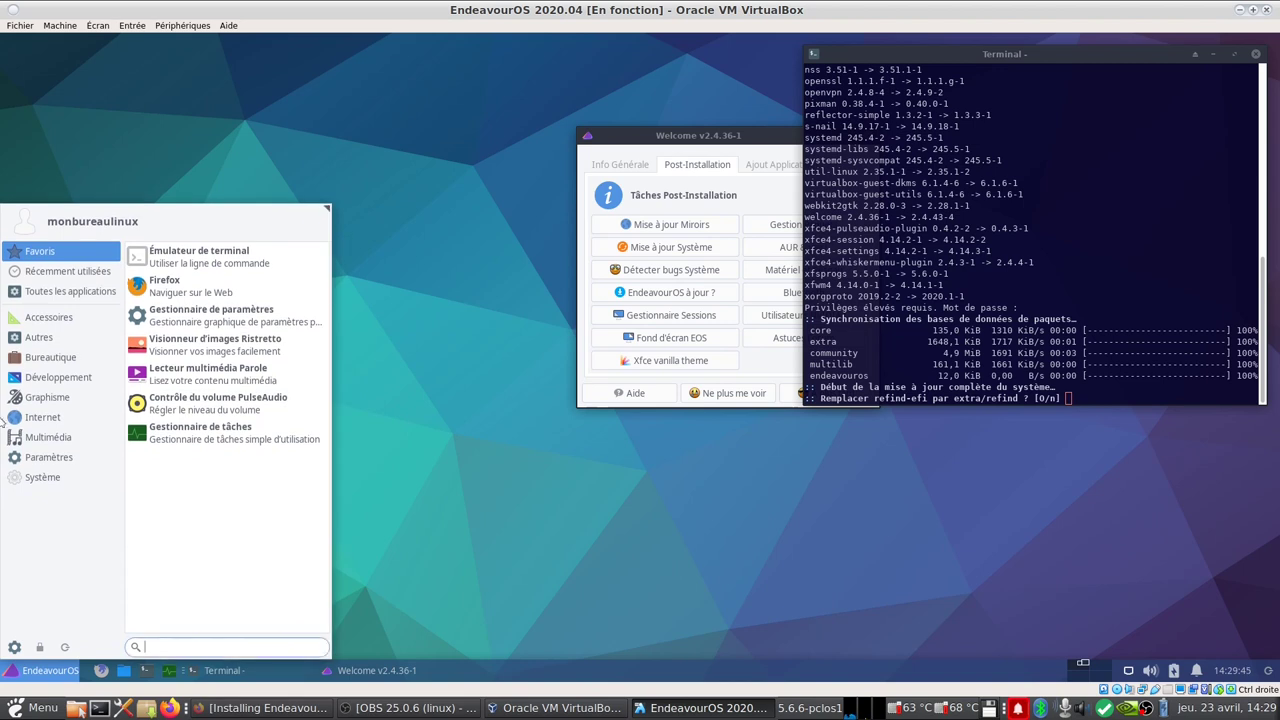
click(45, 480)
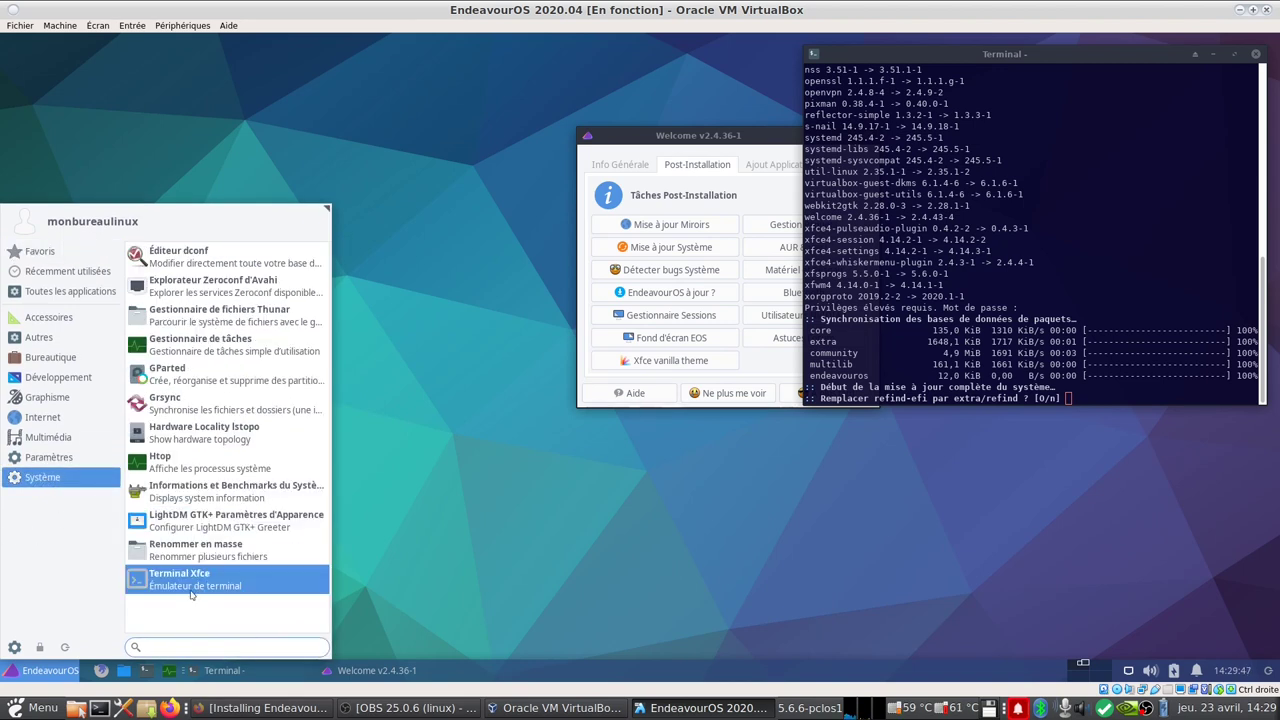
click(172, 468)
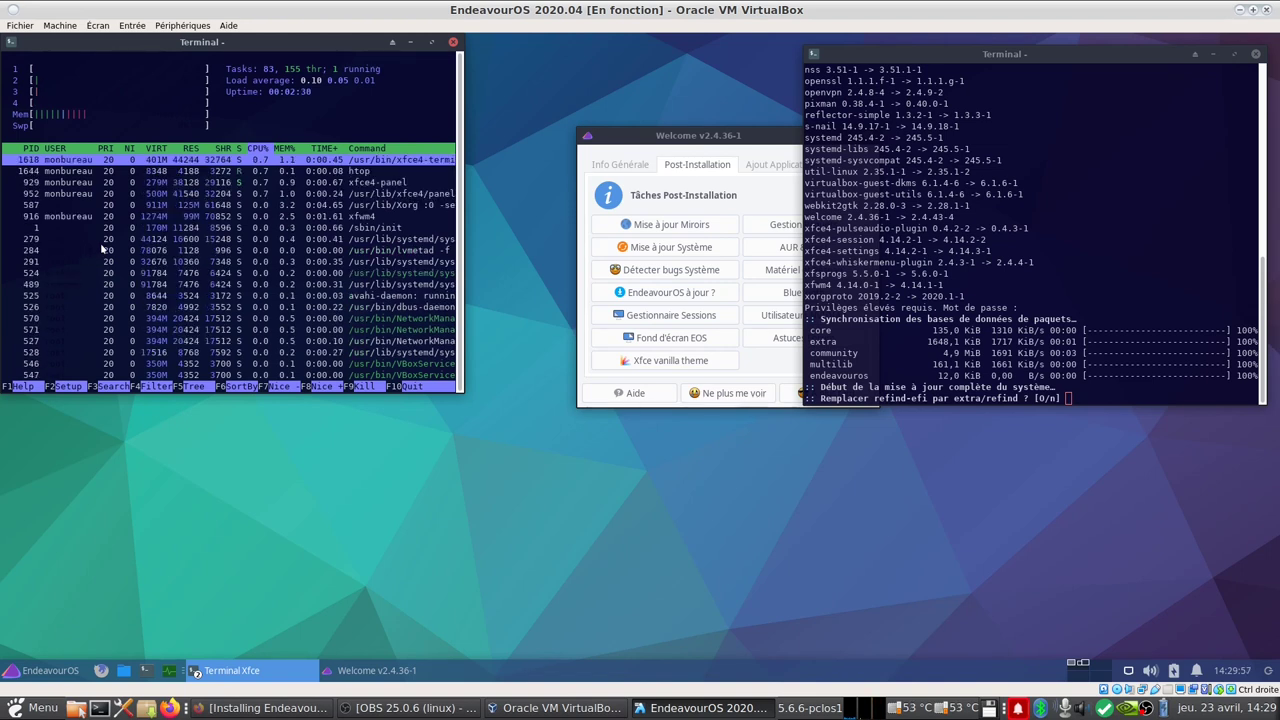
Step: In htop's setup, step through MC and Black Night to apply Broken Gray, then close htop
key(F2)
key(Down)
key(Down)
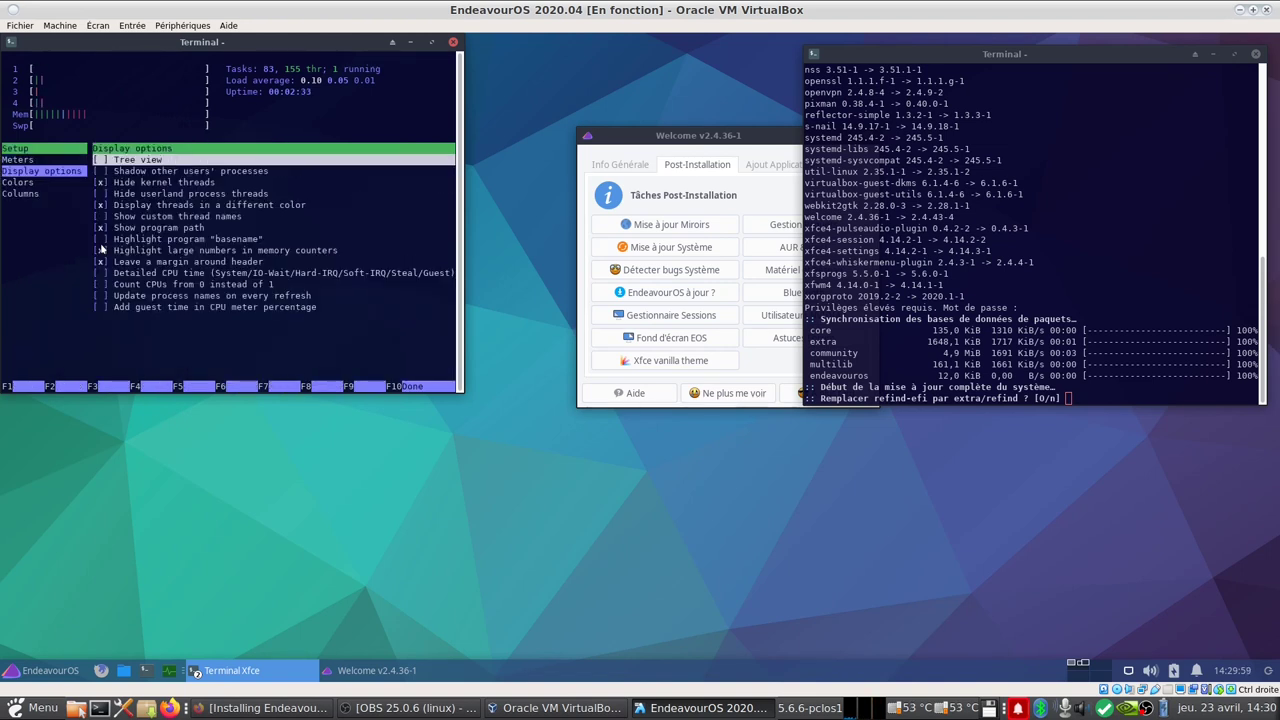
key(Right)
key(Down)
key(Down)
key(Down)
key(Down)
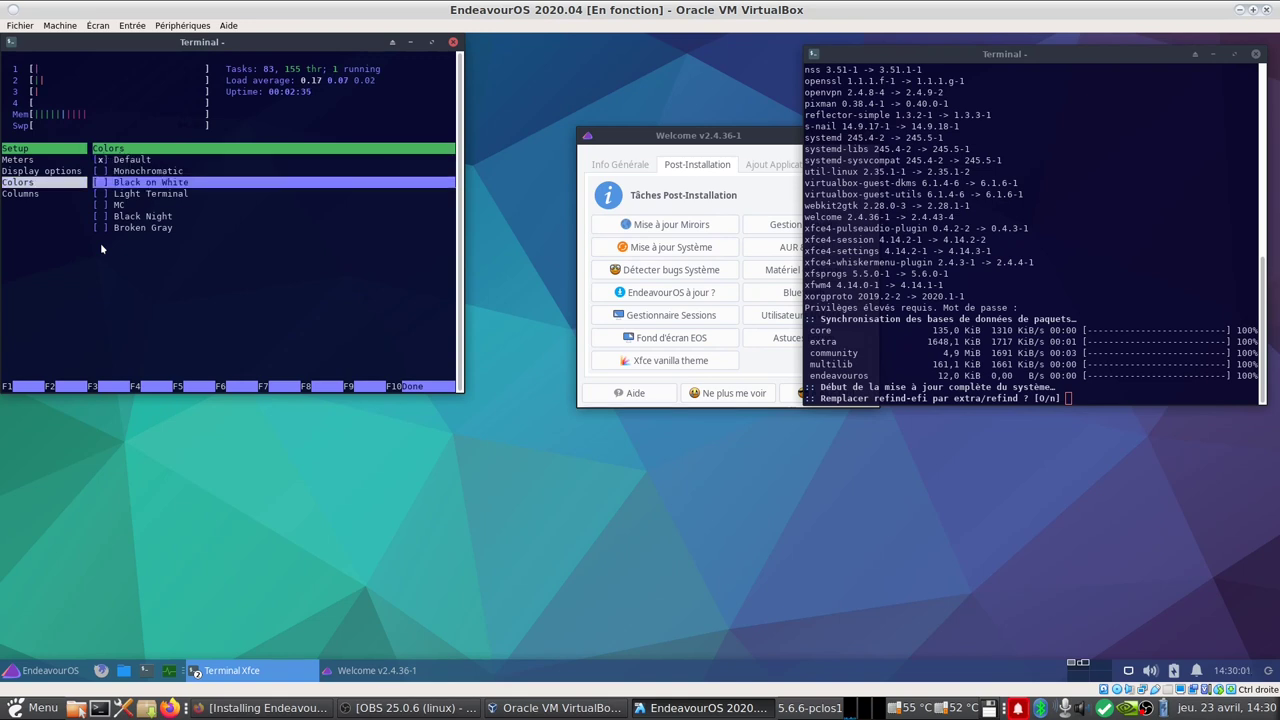
key(space)
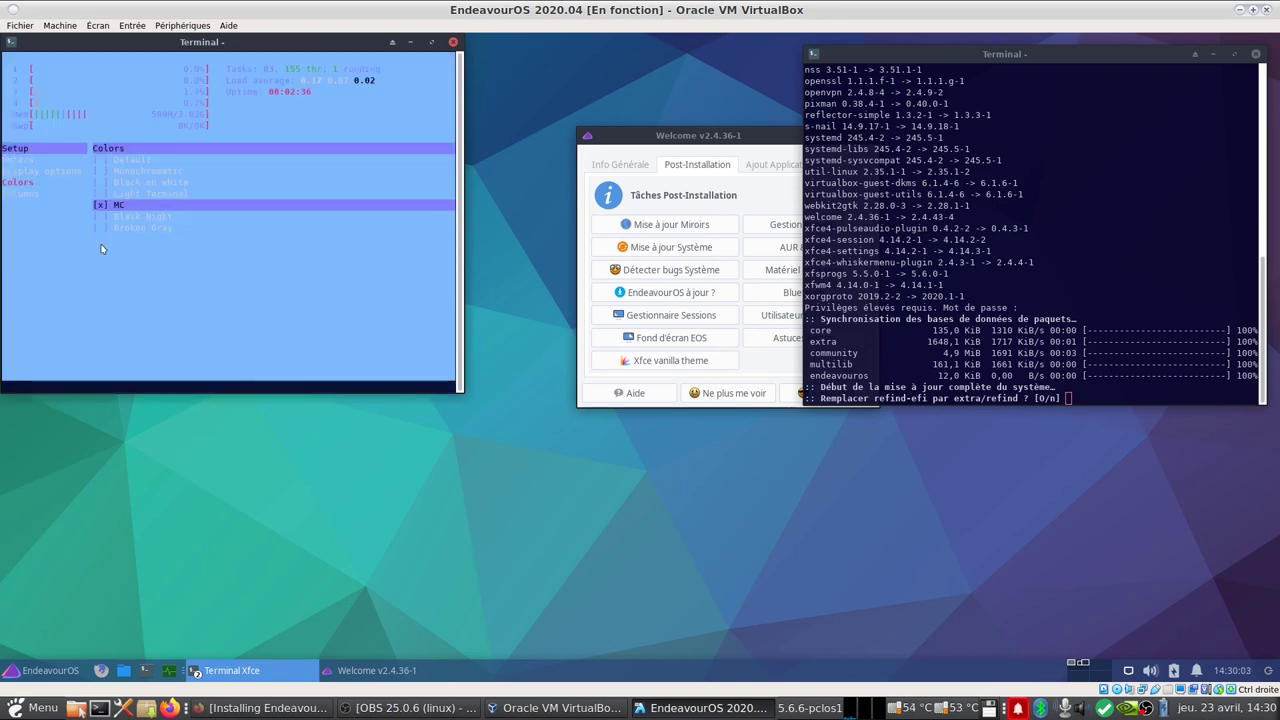
key(Down)
key(space)
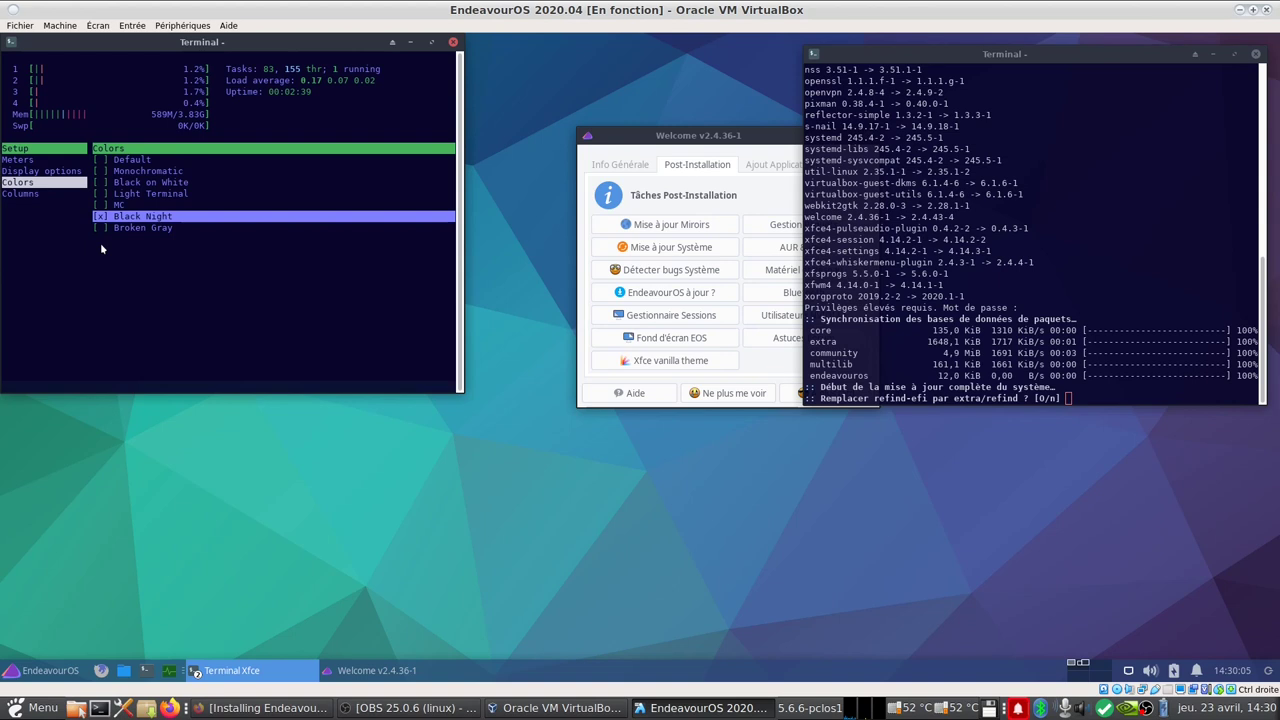
key(Down)
key(space)
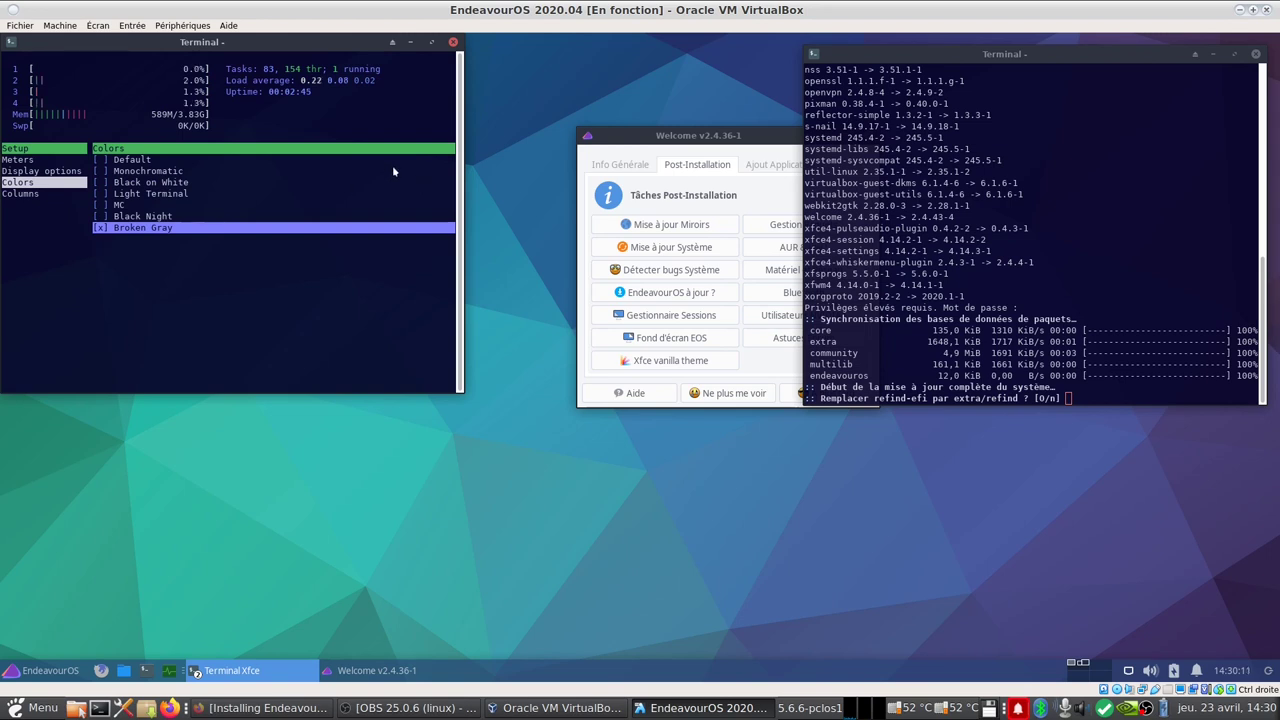
click(453, 42)
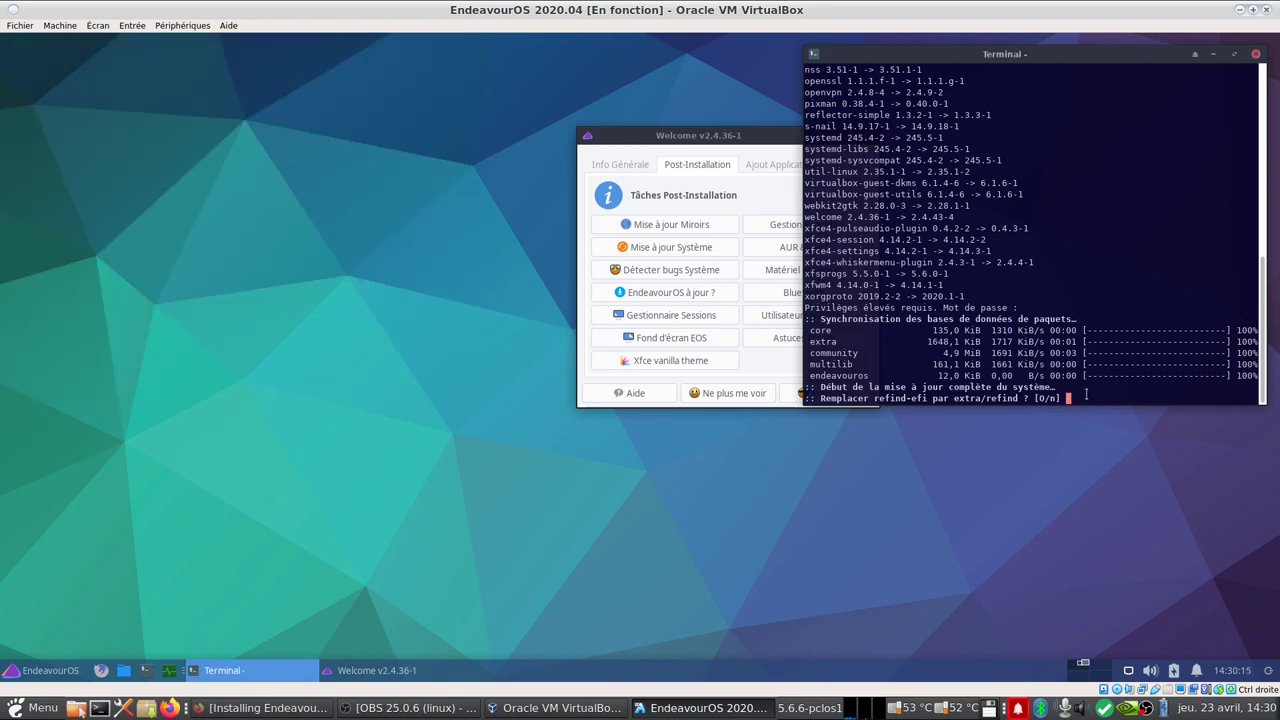
Step: Accept the refind replacement and the 60-package install, then browse the Système and Paramètres menu categories
key(Return)
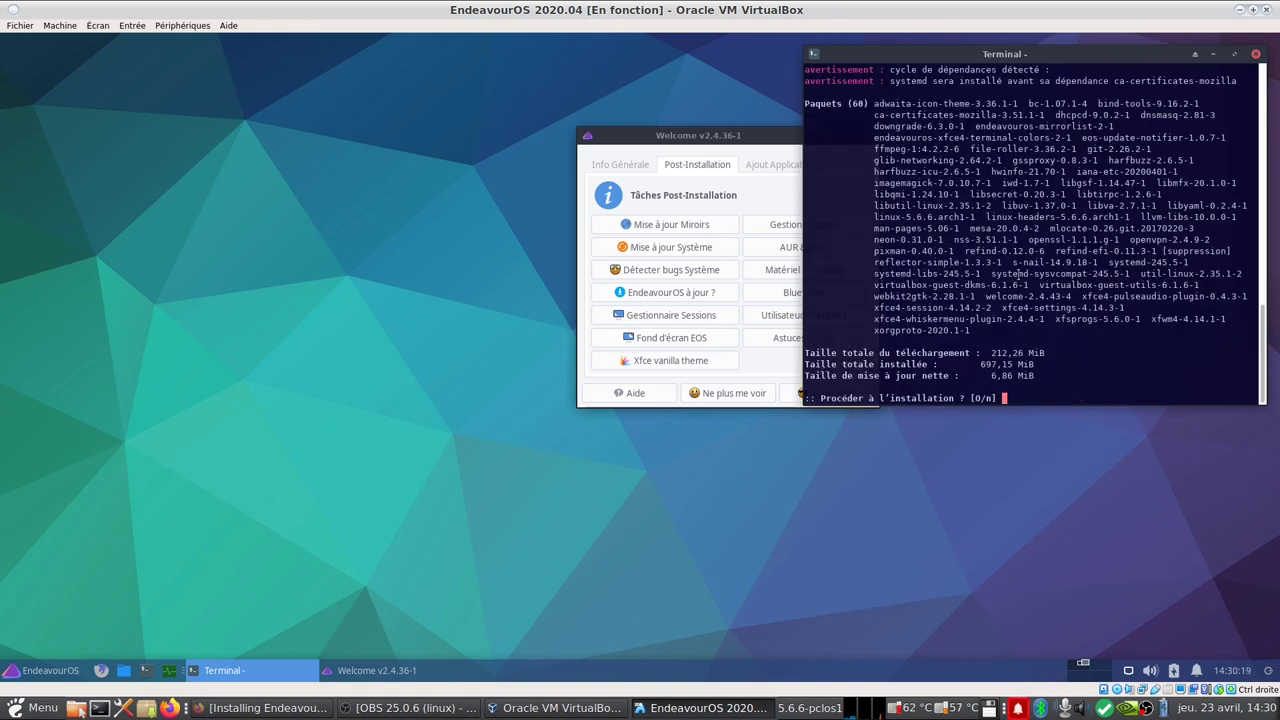
key(Return)
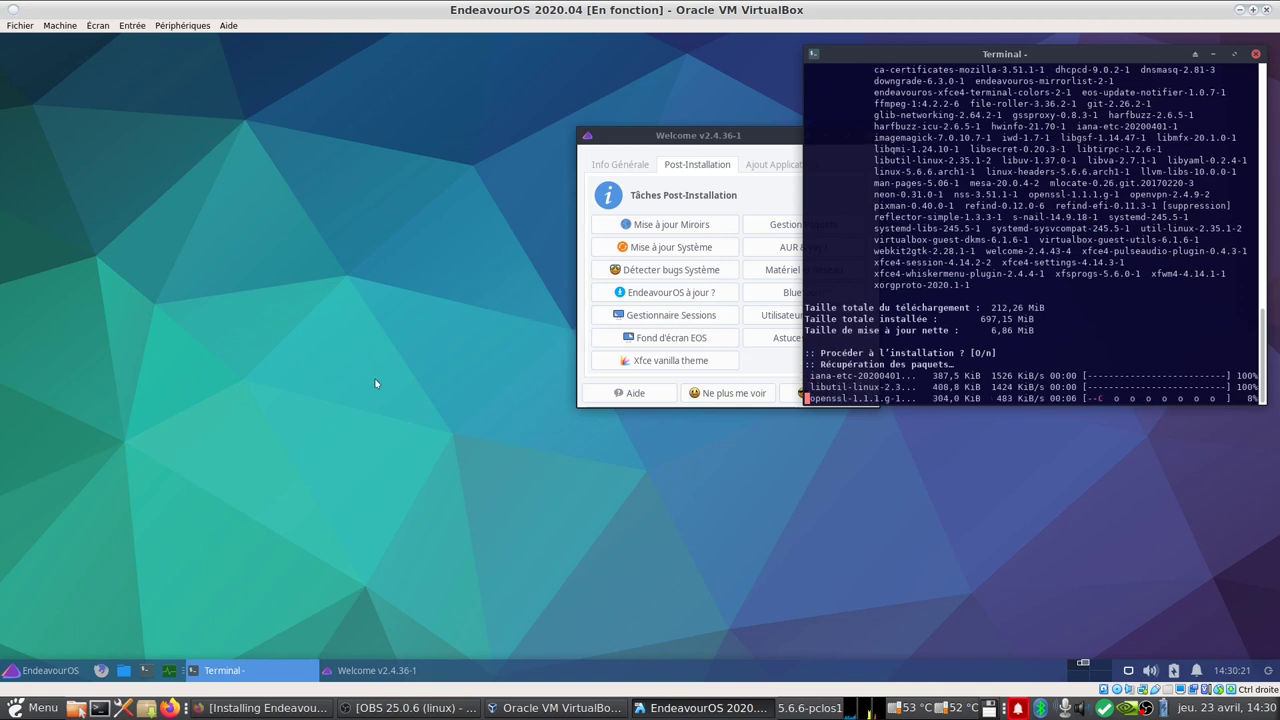
click(45, 670)
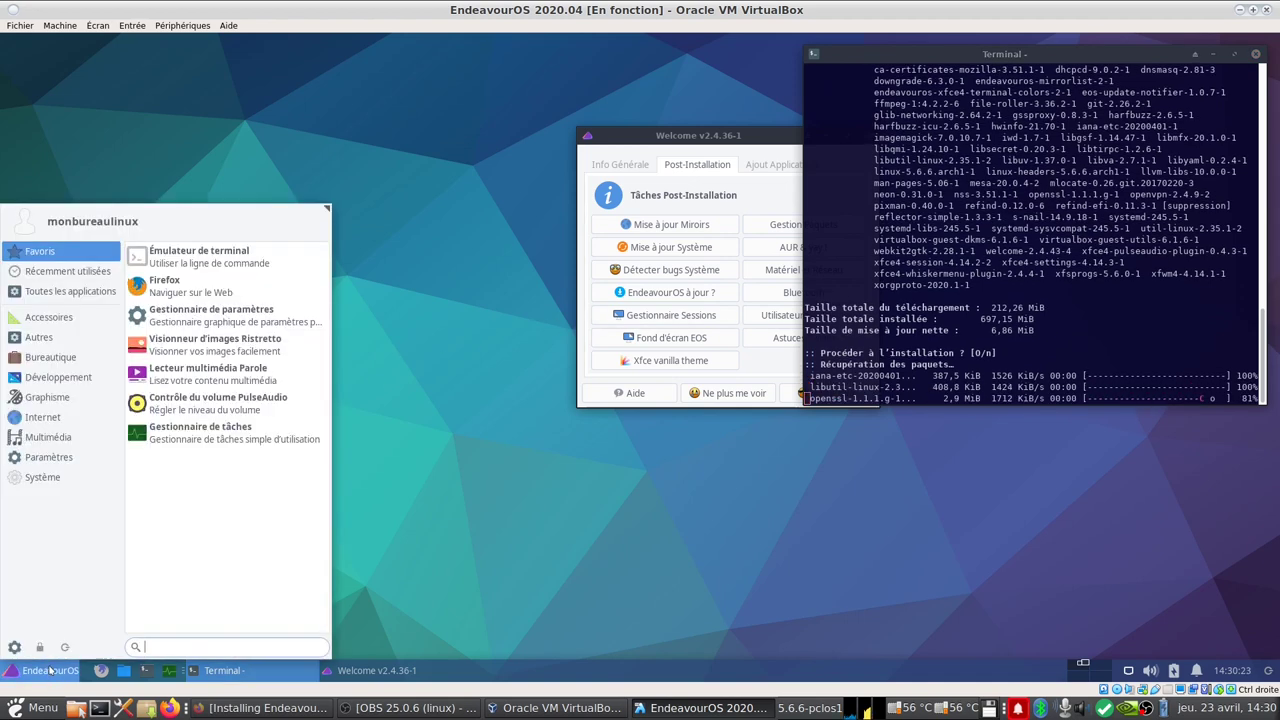
click(36, 478)
click(46, 458)
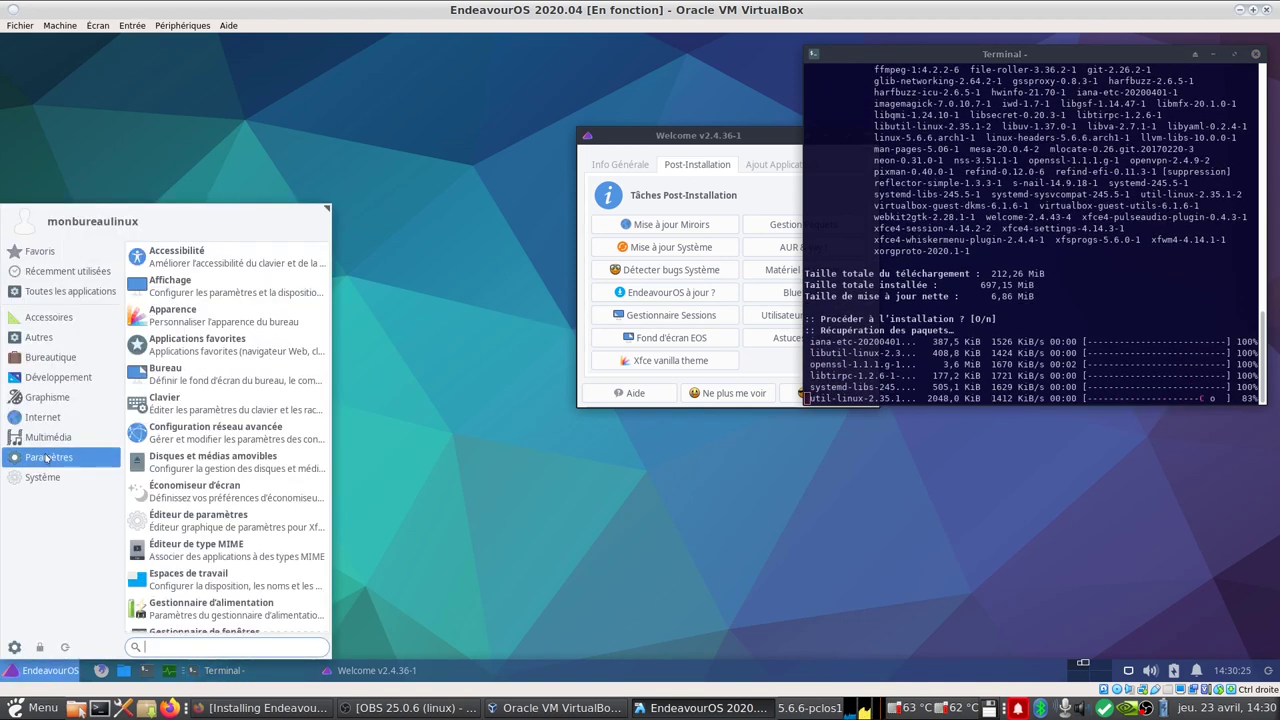
scroll(250, 400, down, 5)
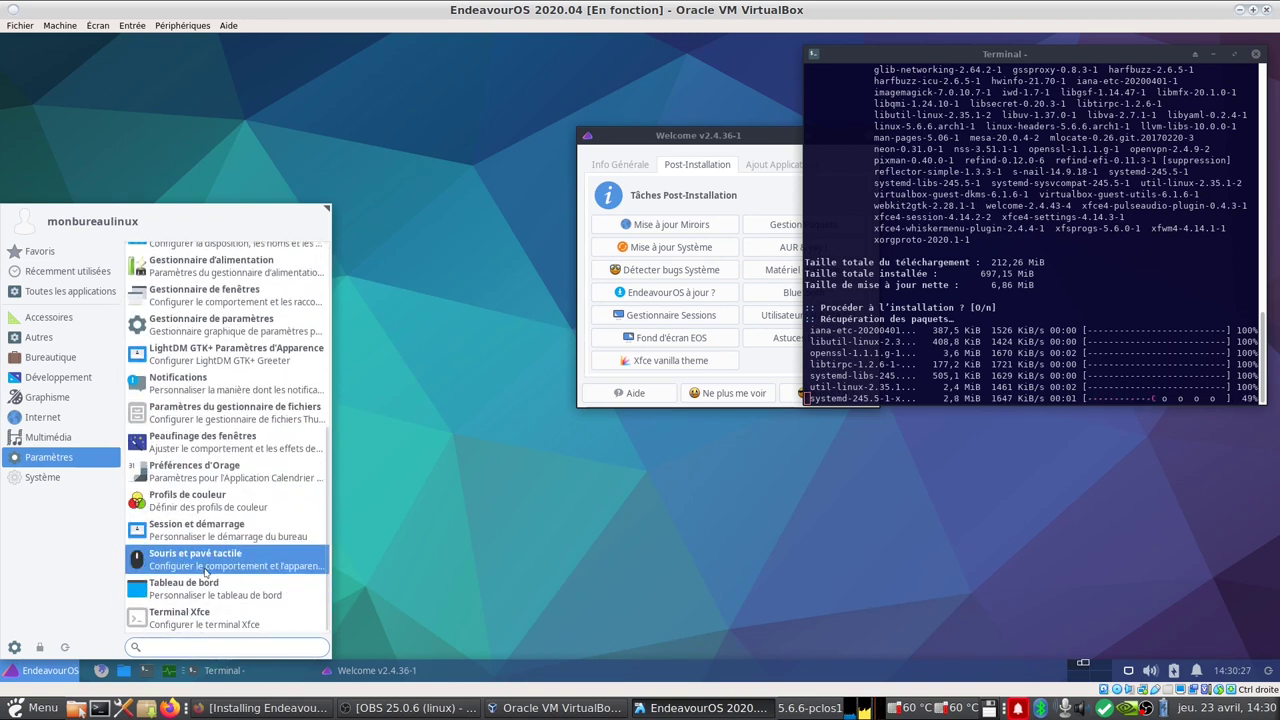
Step: Browse the Multimédia, Internet, Graphisme, Développement, Bureautique, Autres and Accessoires categories, then close the menu
click(50, 437)
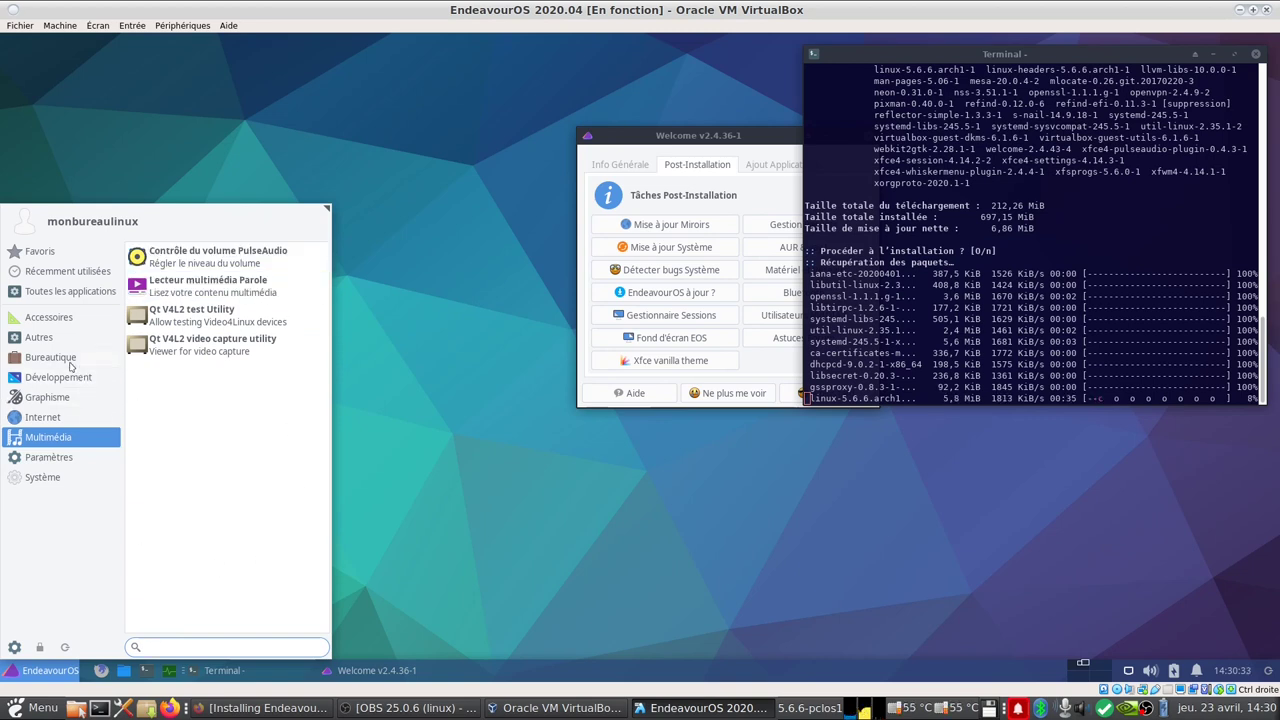
click(52, 420)
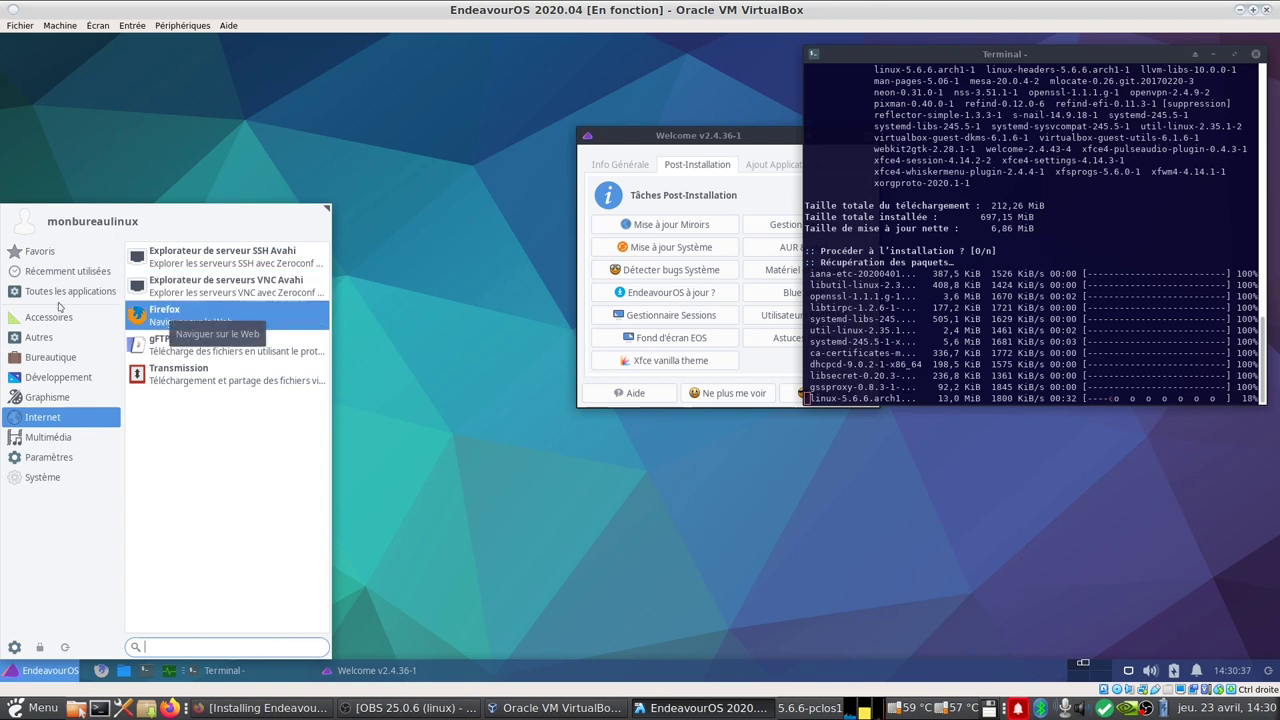
click(45, 400)
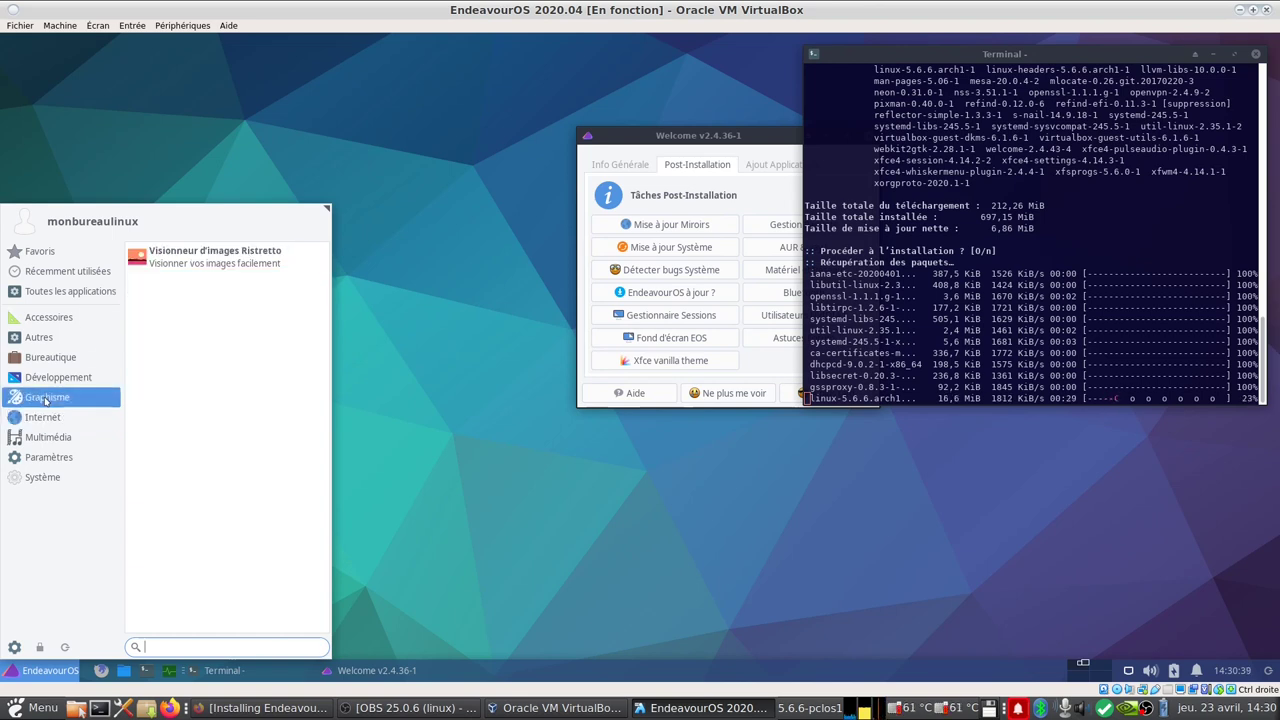
click(58, 380)
click(62, 360)
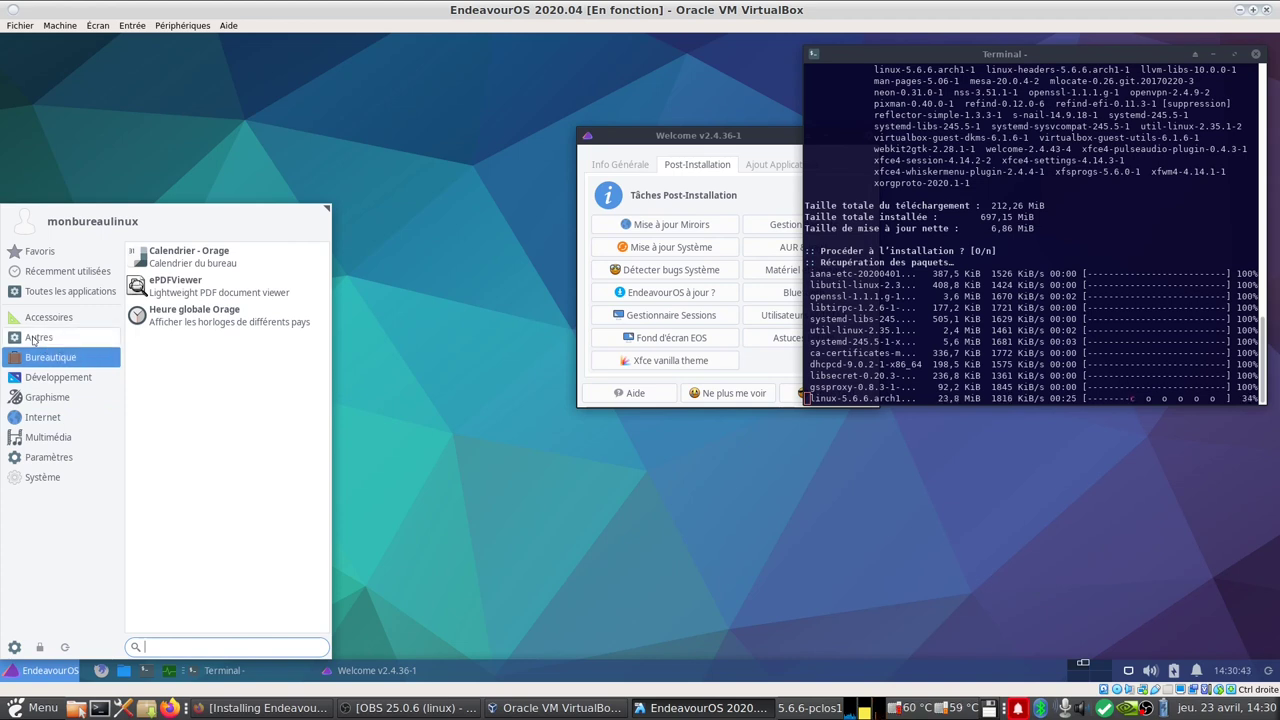
click(35, 340)
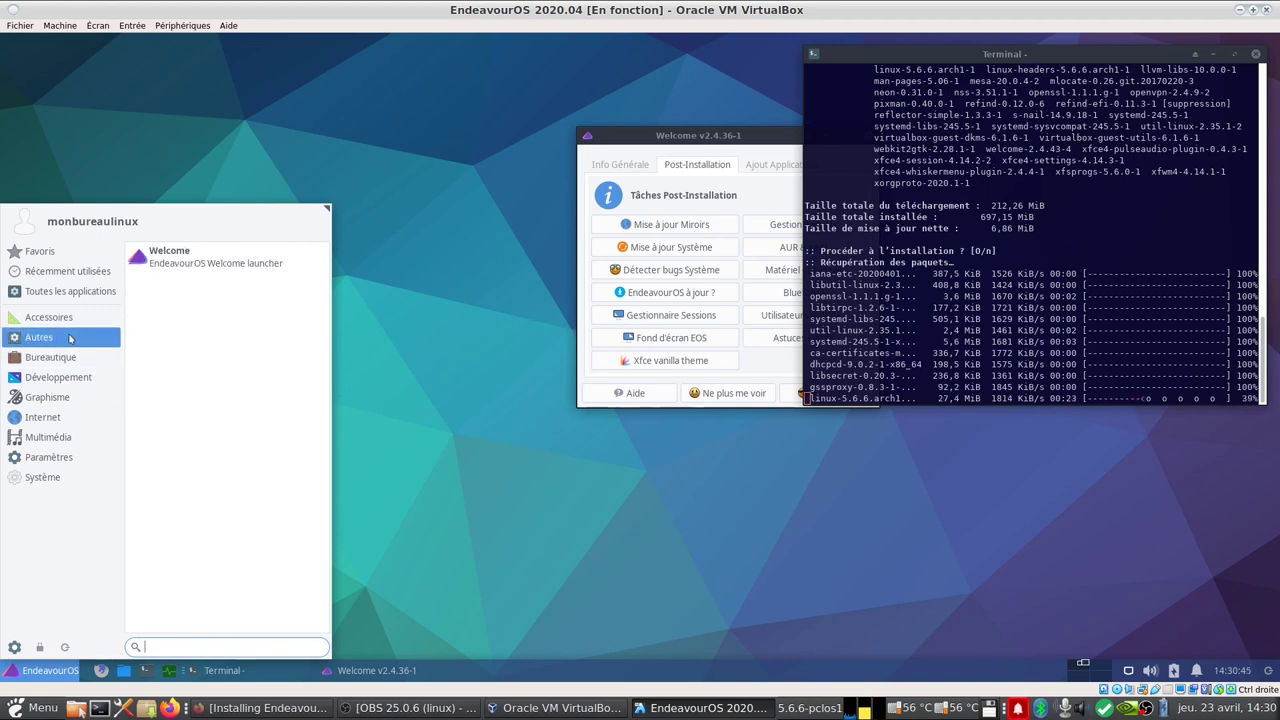
click(63, 316)
click(486, 420)
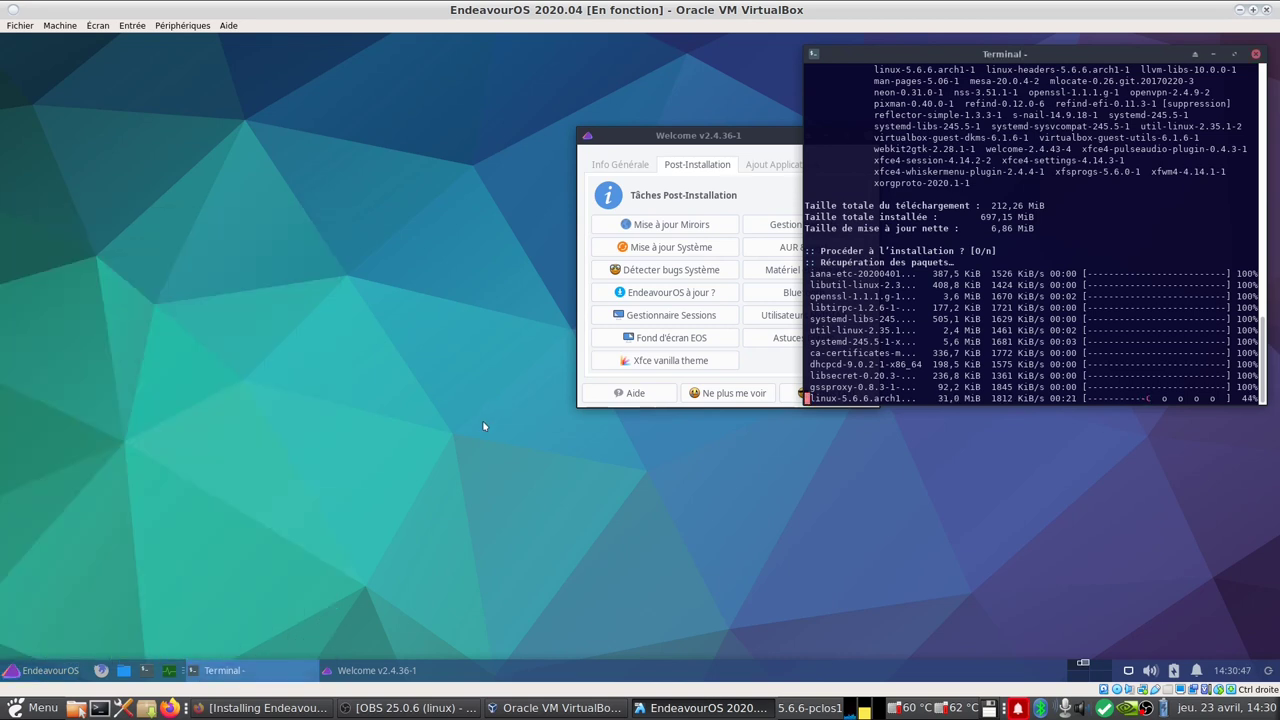
click(145, 670)
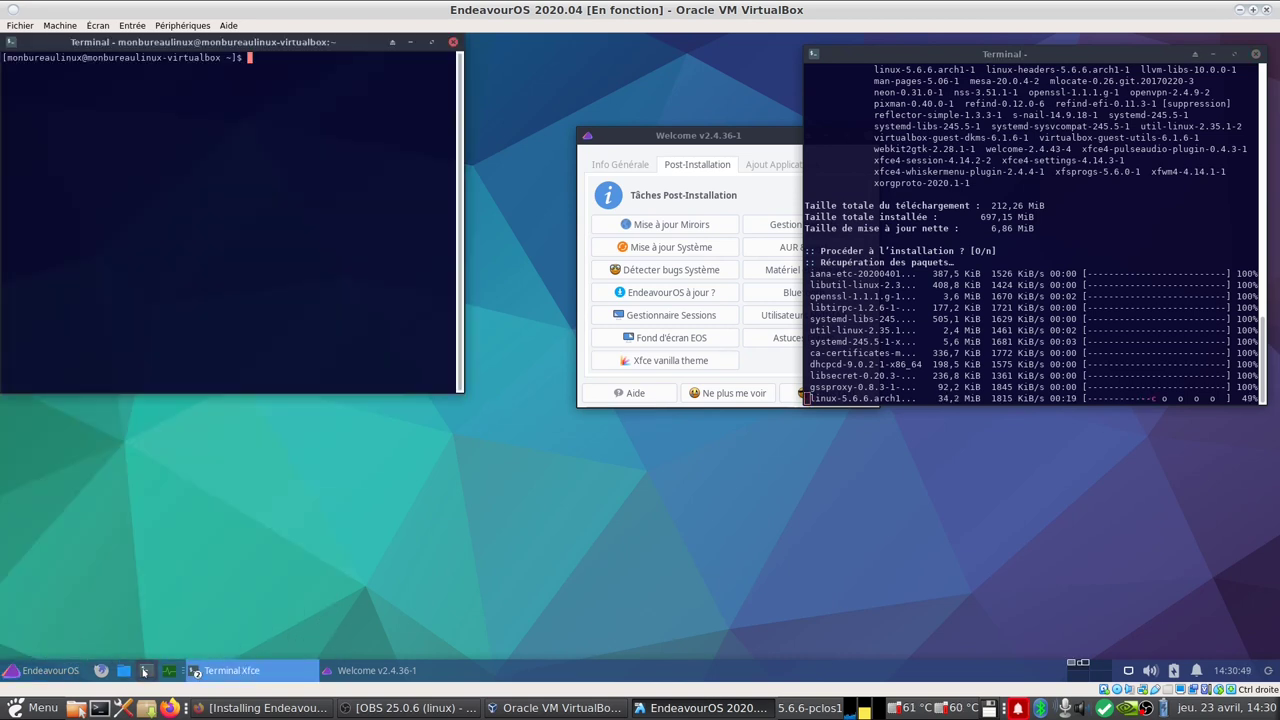
text(neo)
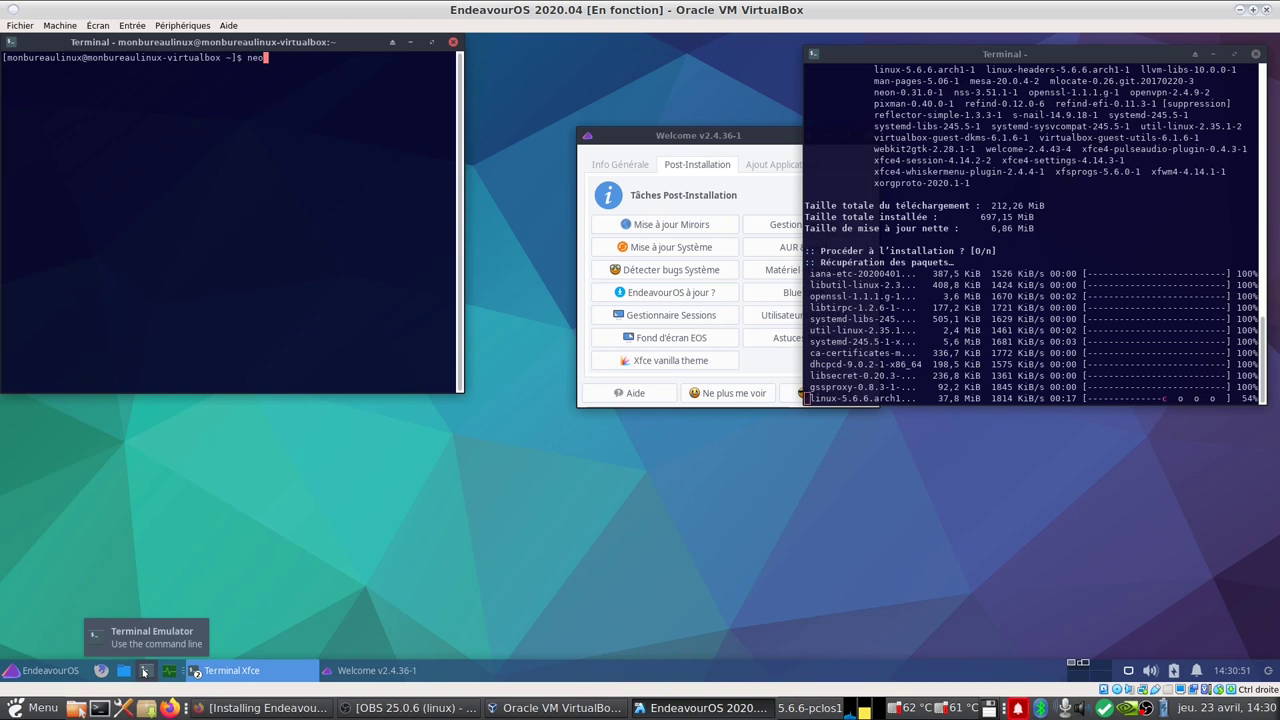
text(fetch)
key(Return)
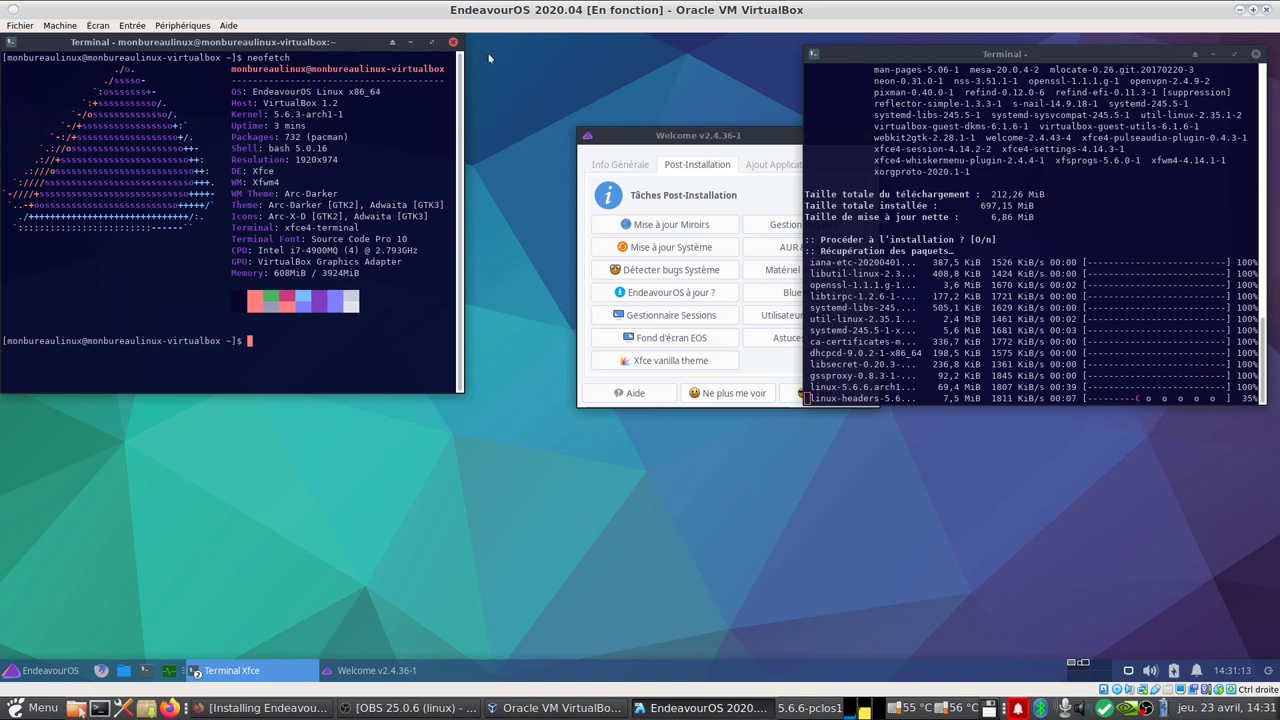
click(454, 43)
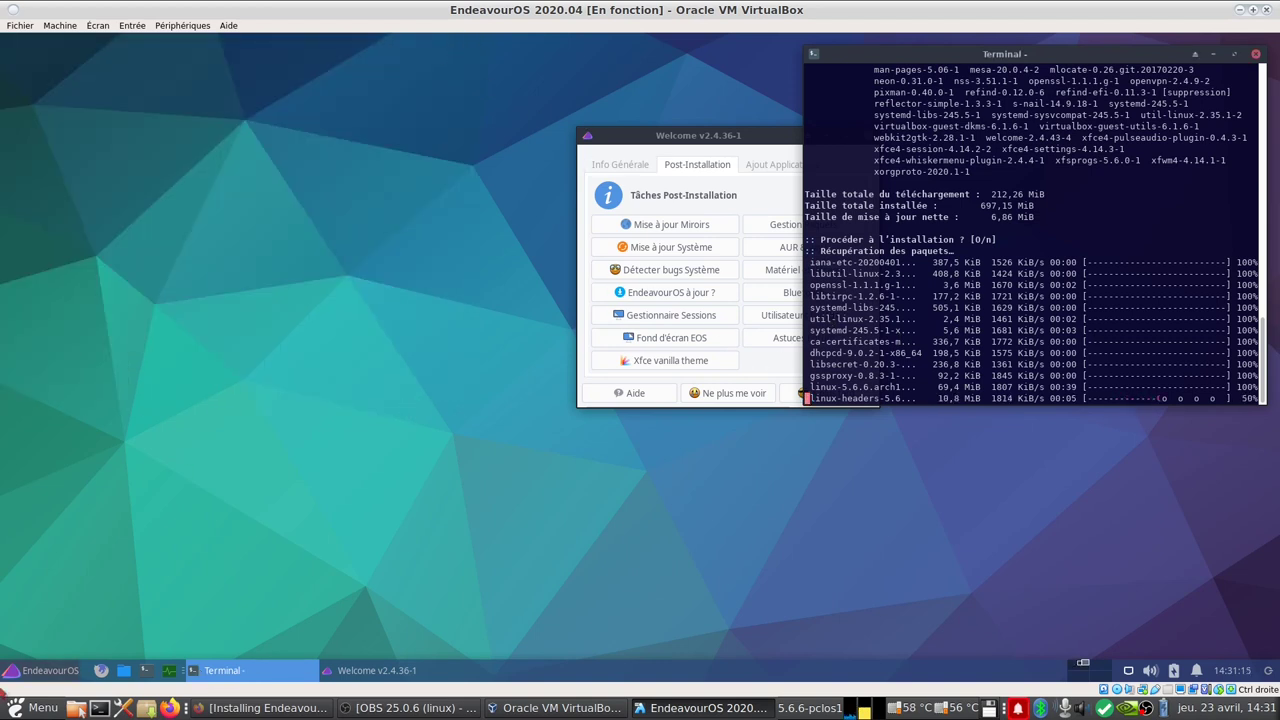
click(20, 679)
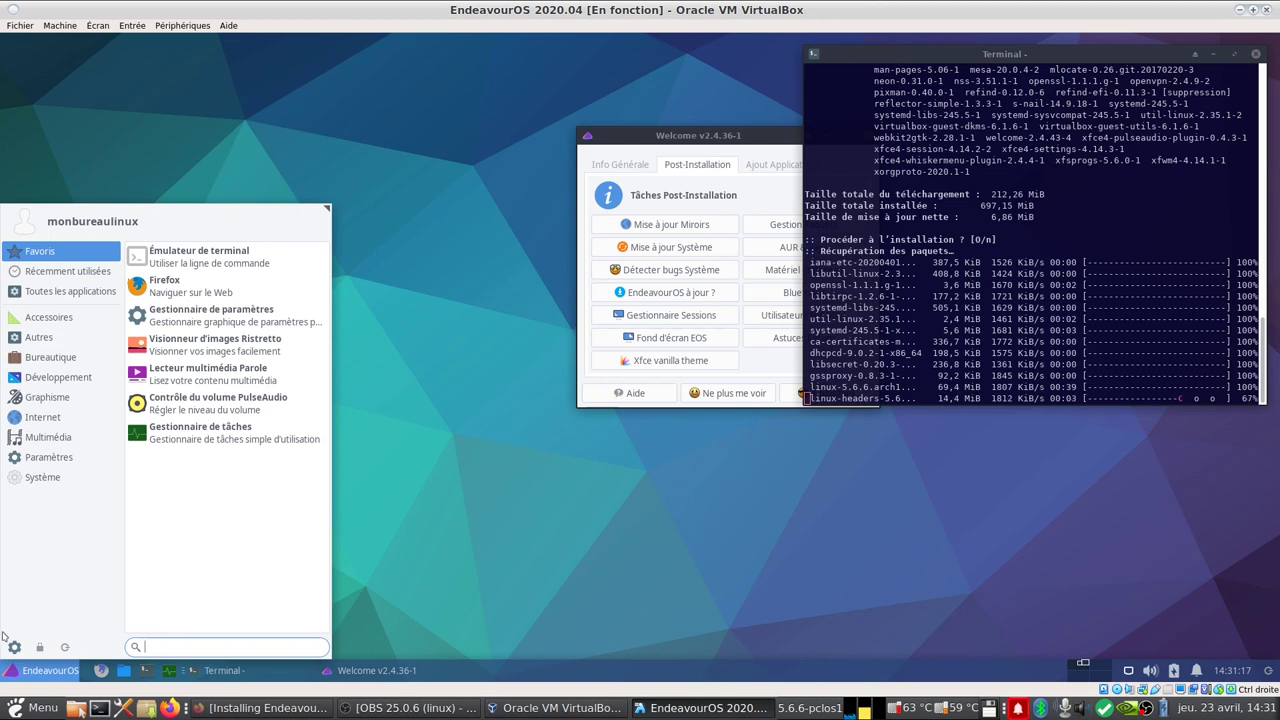
click(14, 648)
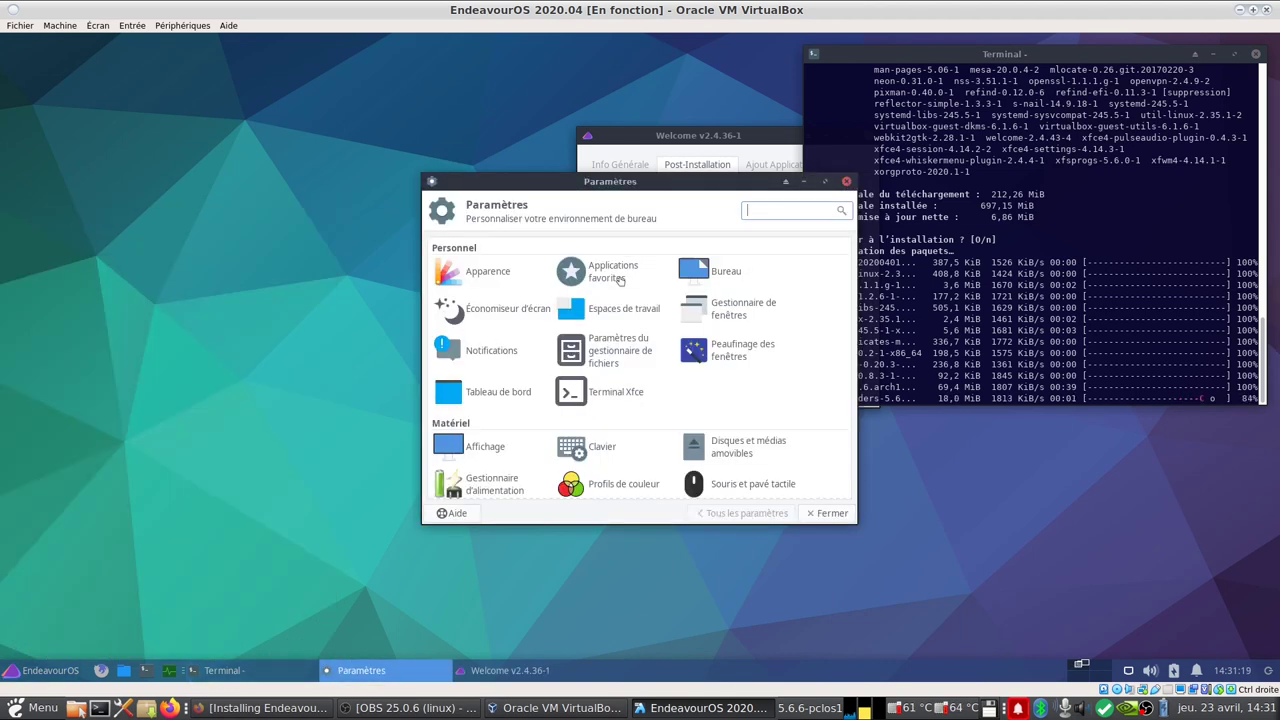
click(827, 184)
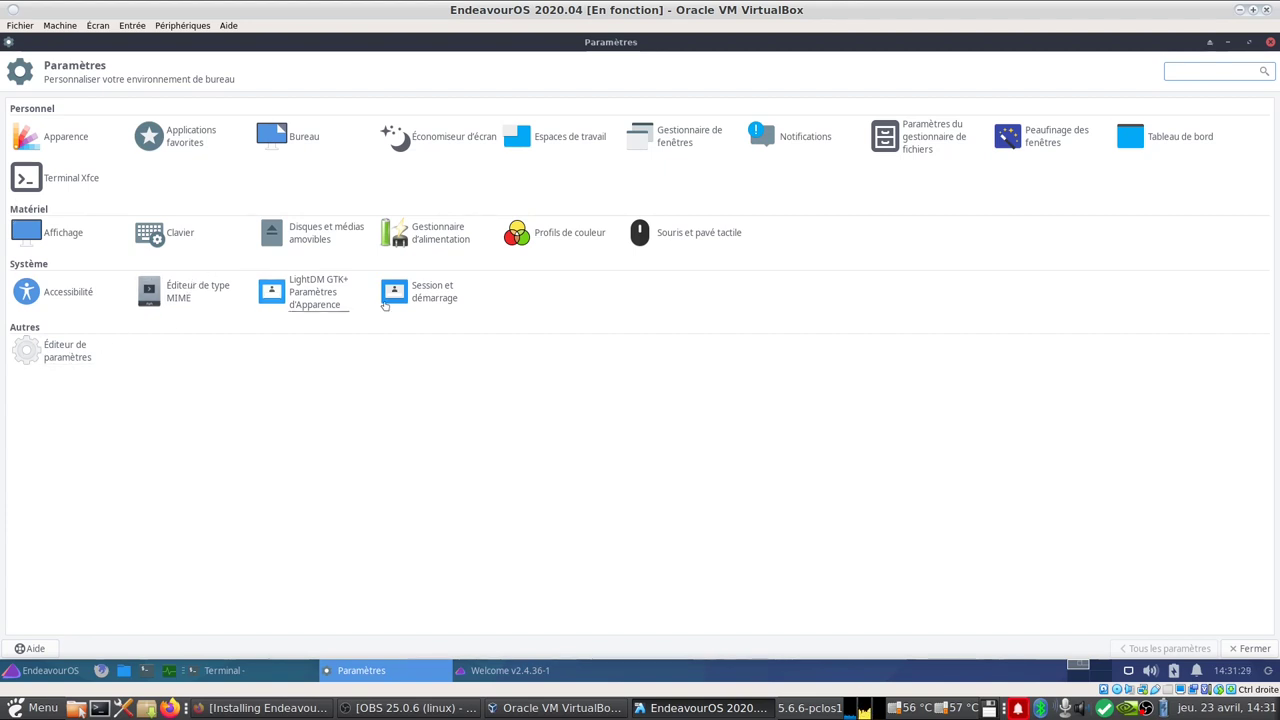
click(58, 140)
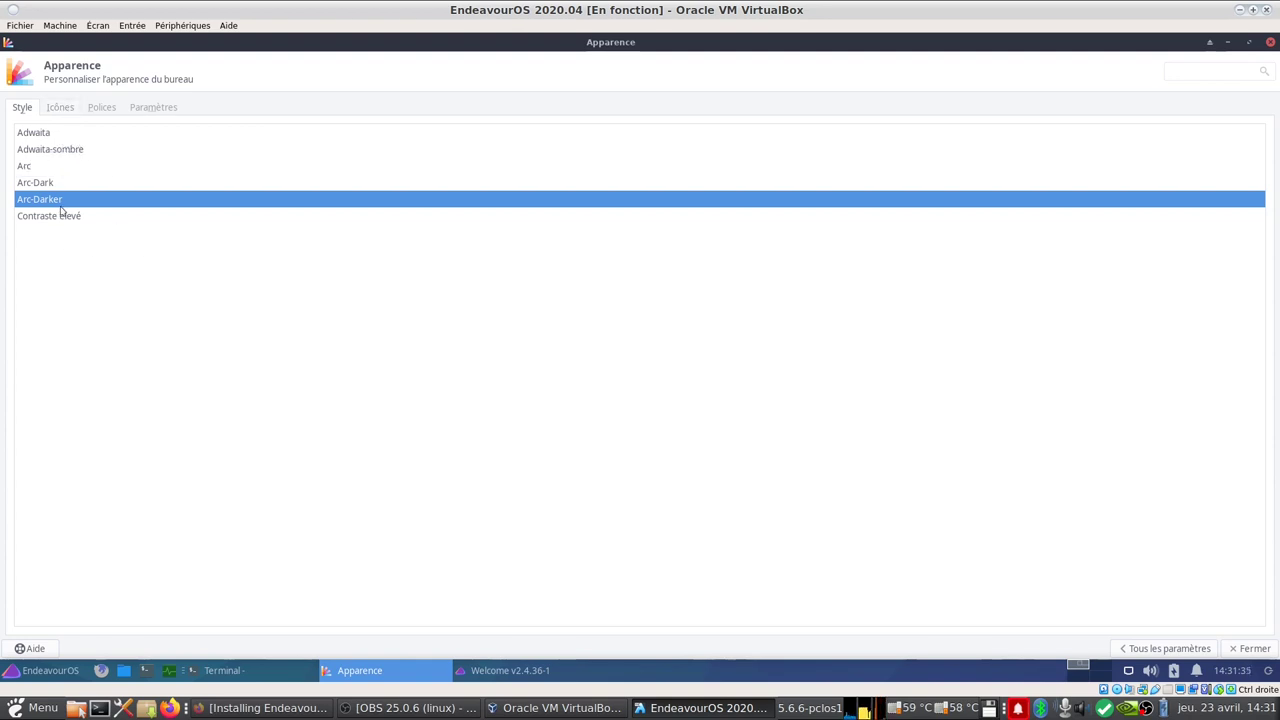
click(59, 108)
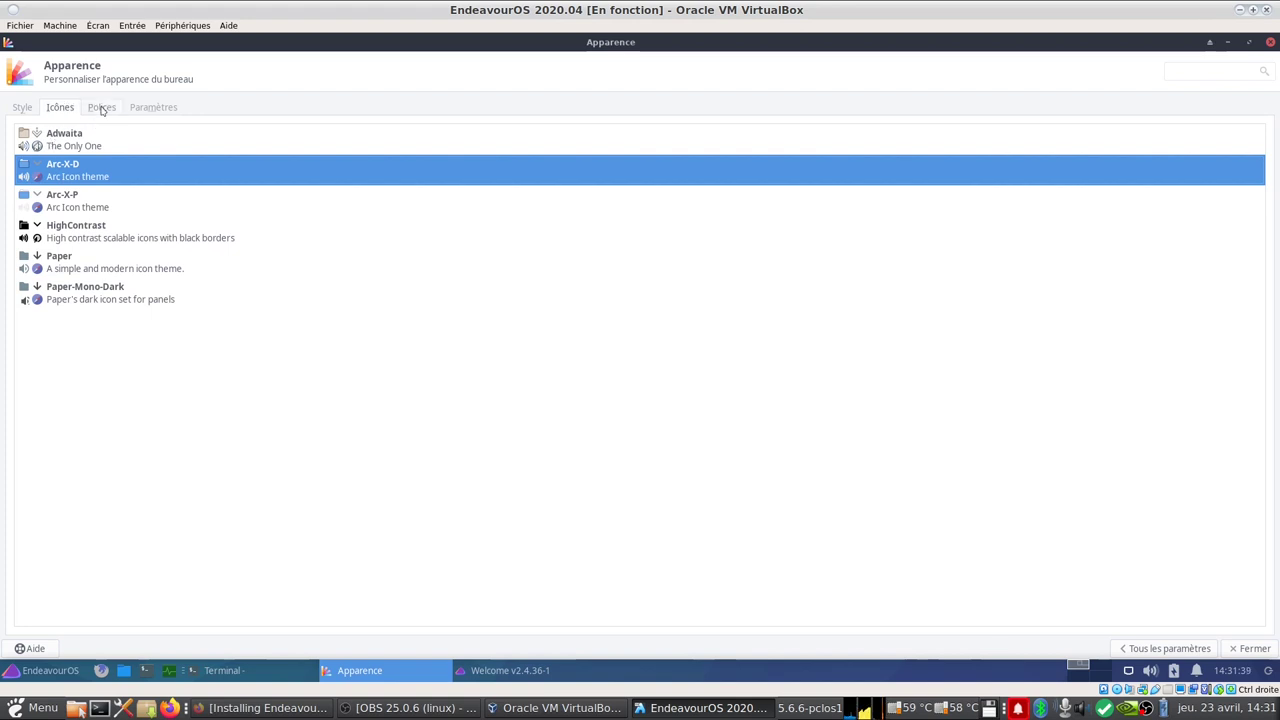
click(102, 108)
click(153, 108)
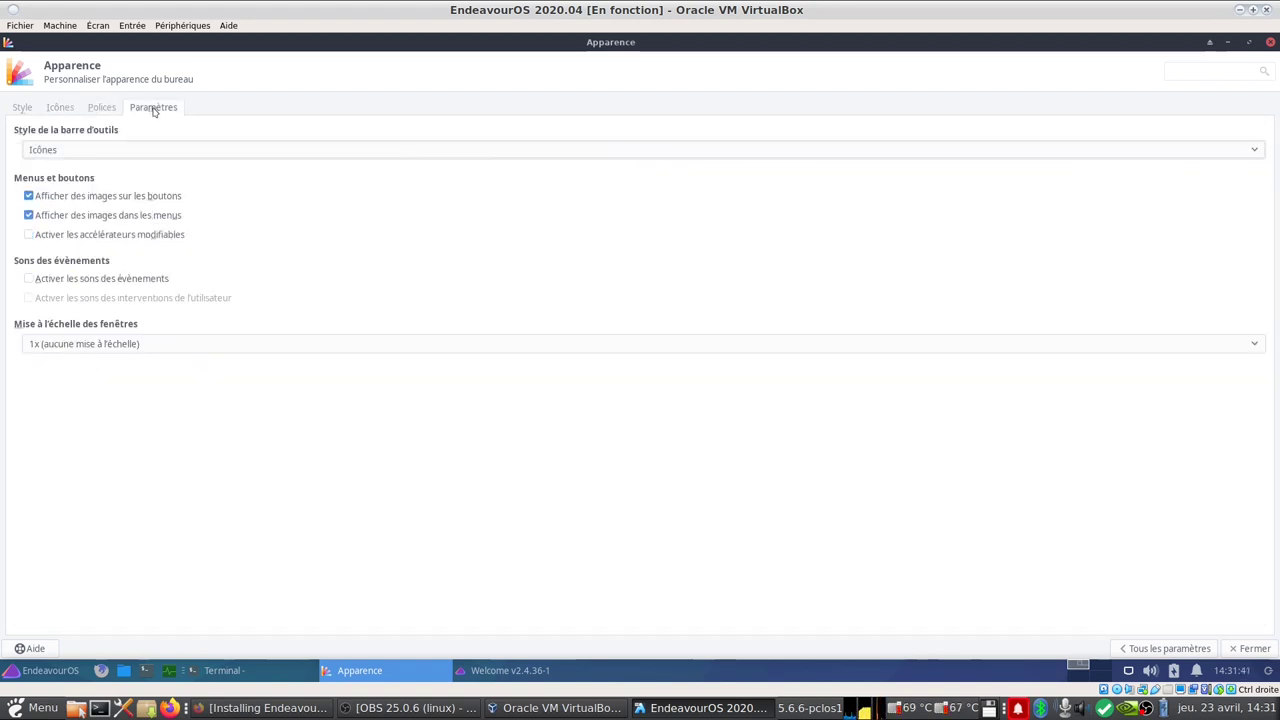
click(1271, 42)
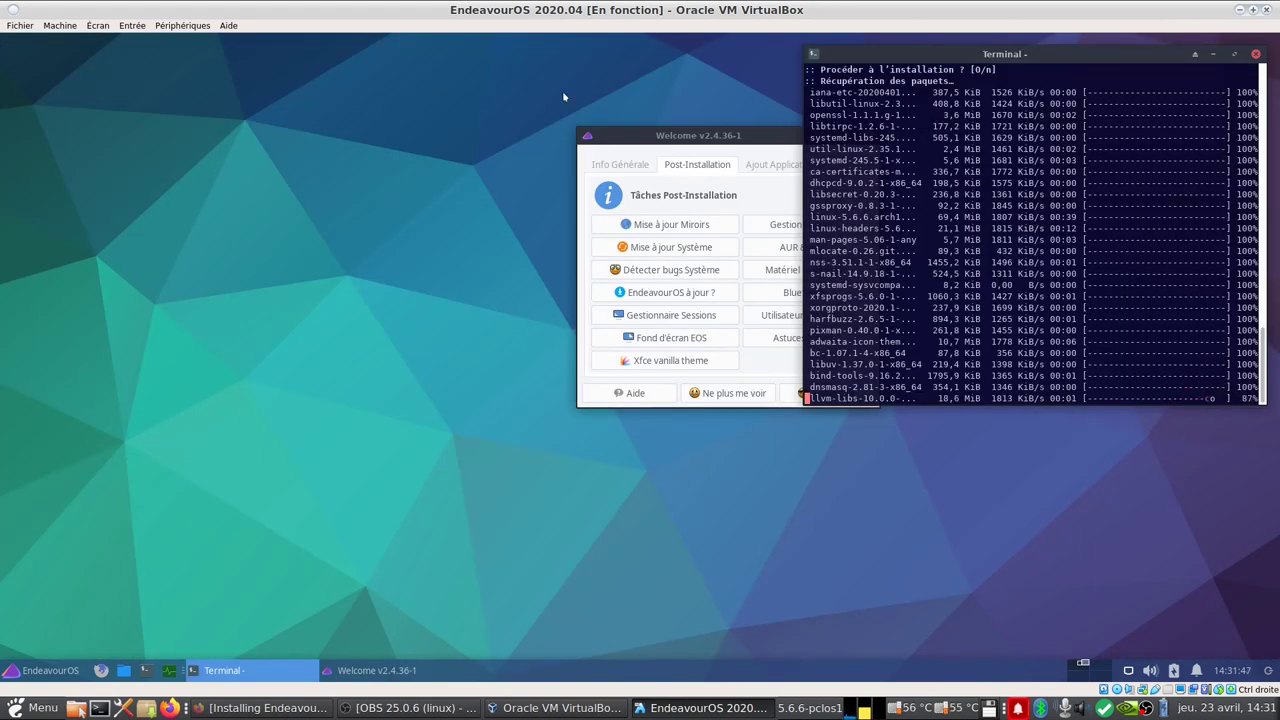
Step: Copy the conflicting path /usr/lib/p11-kit-trust.so from the terminal's update error
drag(677, 139, 463, 115)
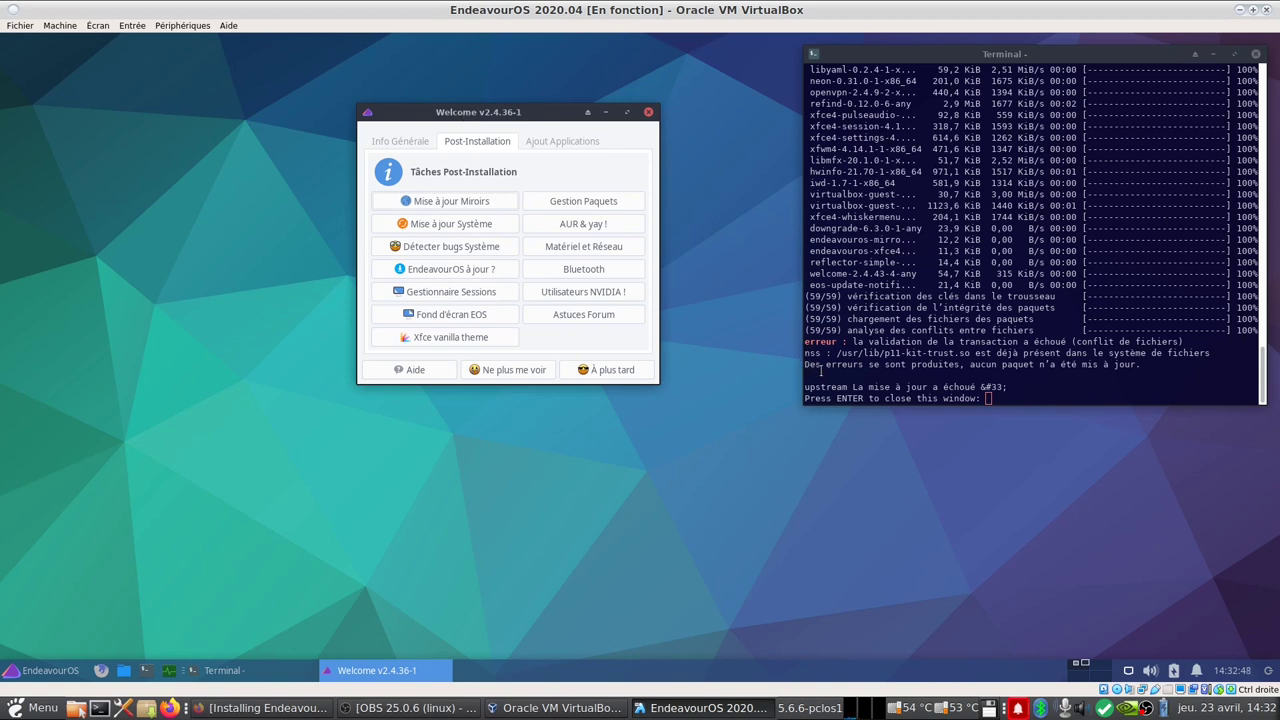
drag(833, 353, 971, 354)
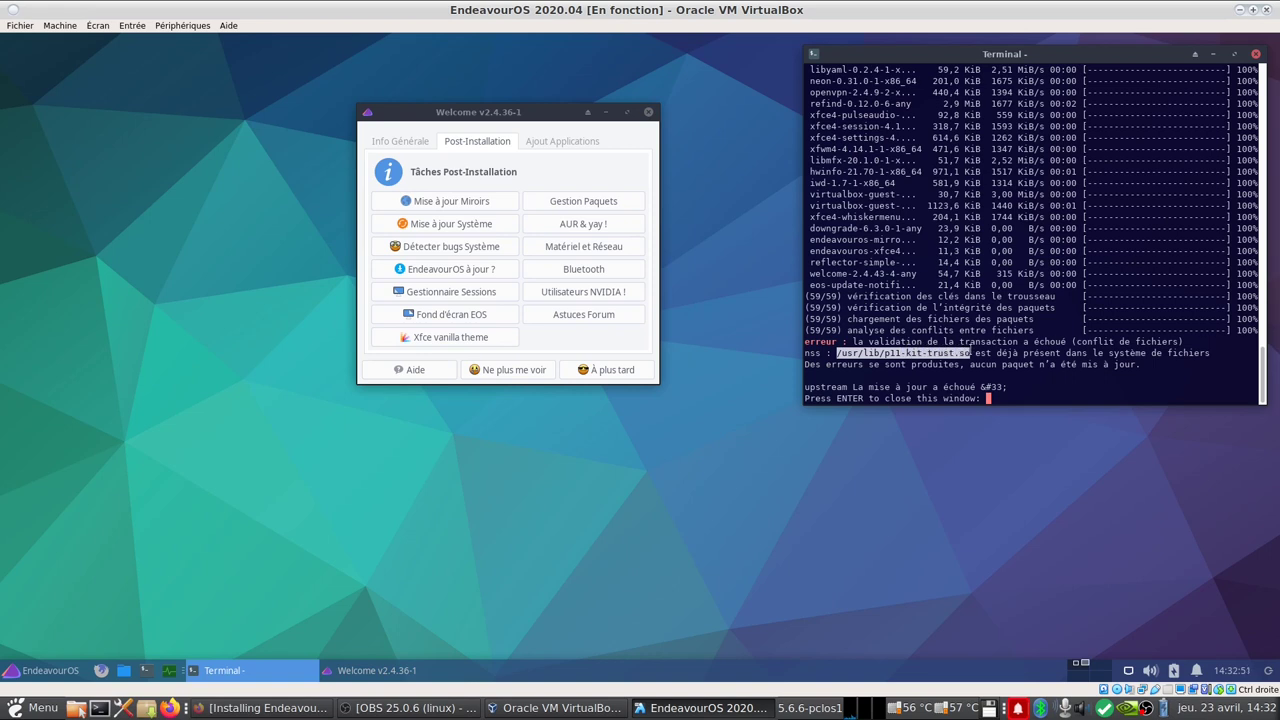
right_click(950, 355)
click(1000, 405)
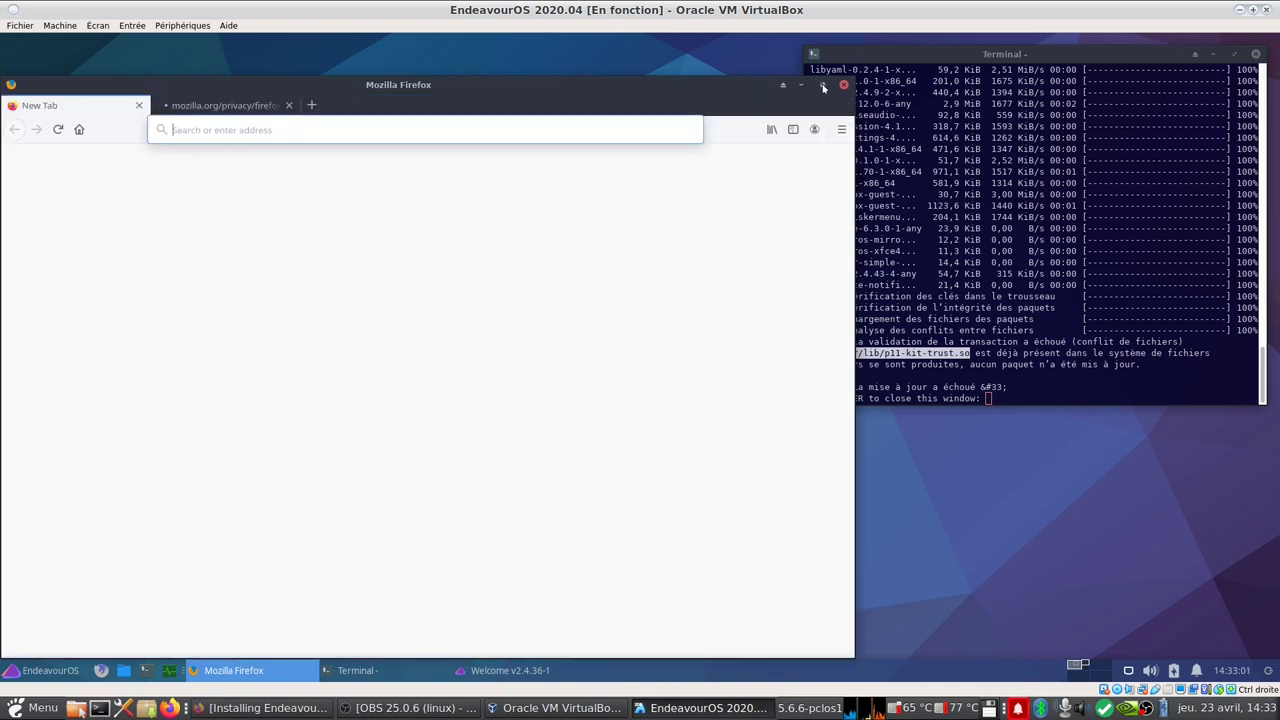
Step: Search 'endeavouros' plus the pasted error path, then open the forum report and linked Arch news article
click(823, 87)
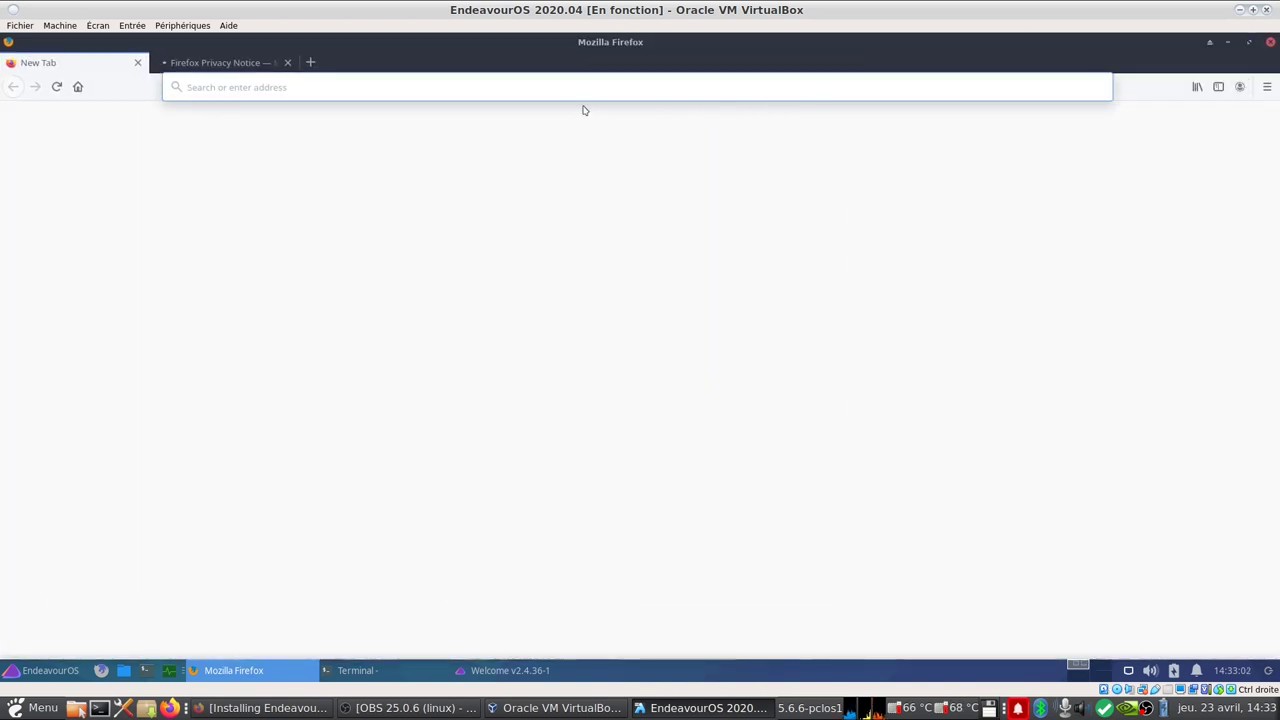
text(e)
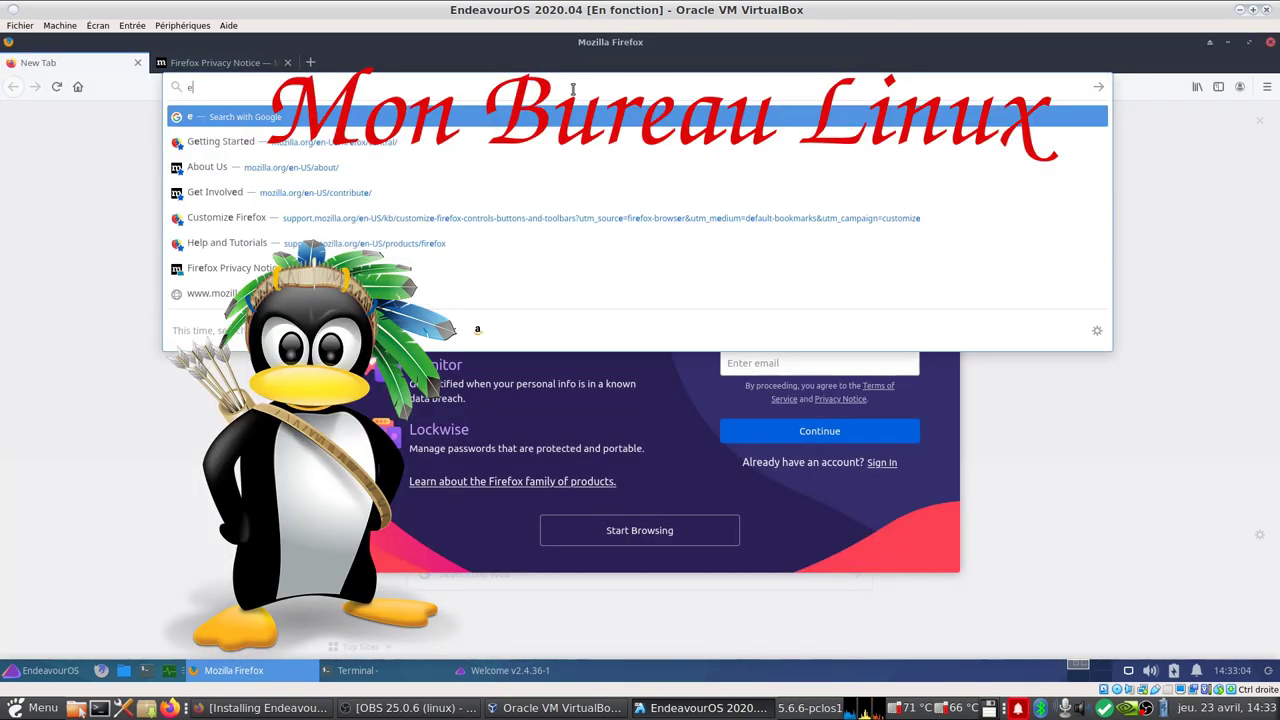
text(ndeav)
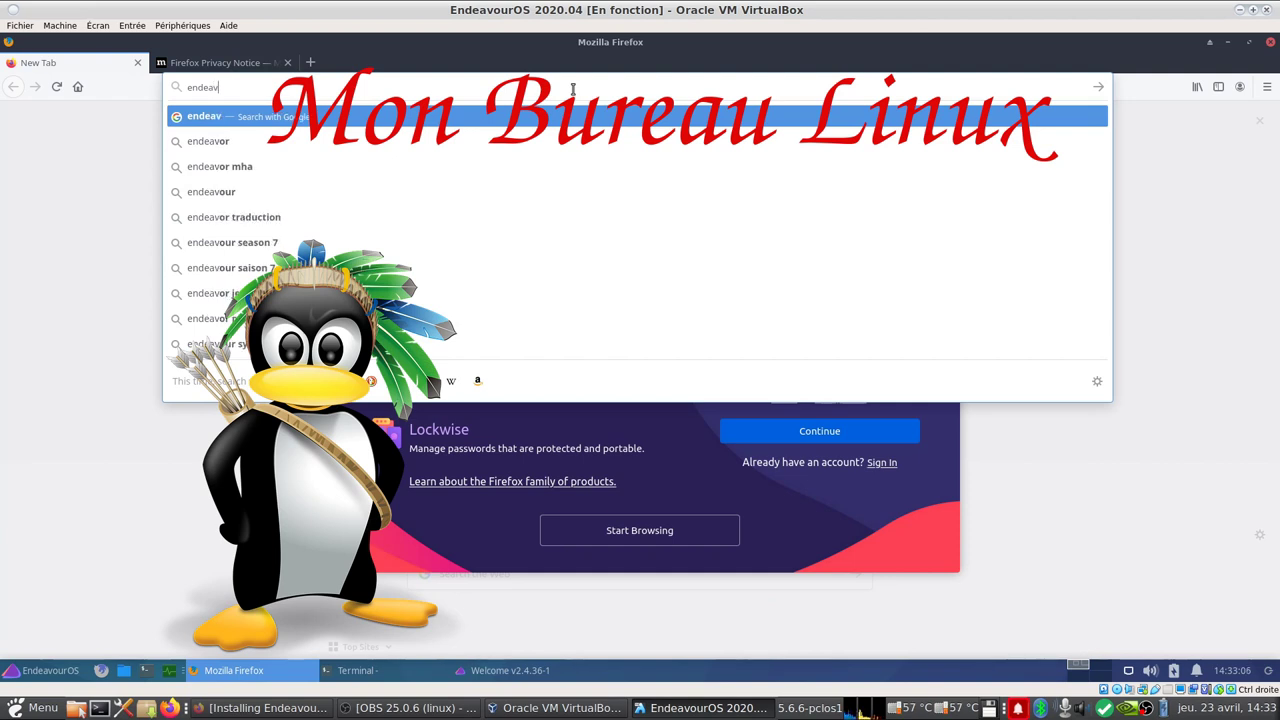
text(ouros)
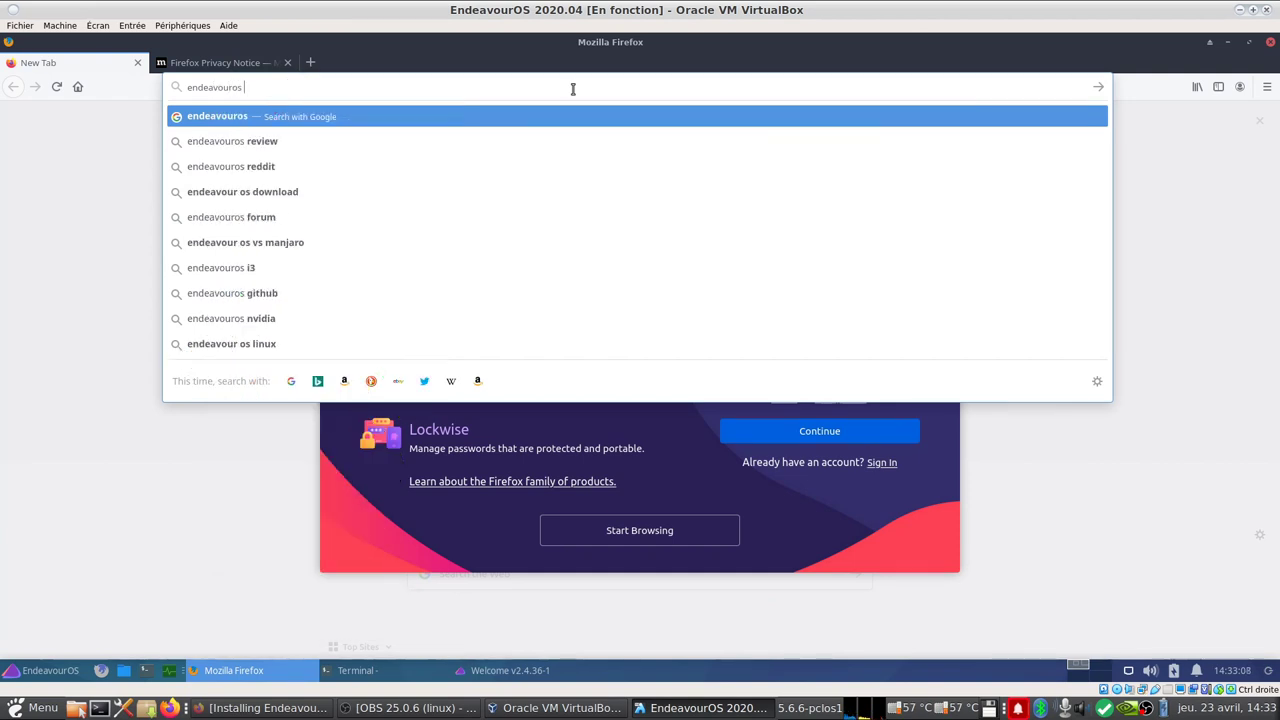
right_click(404, 87)
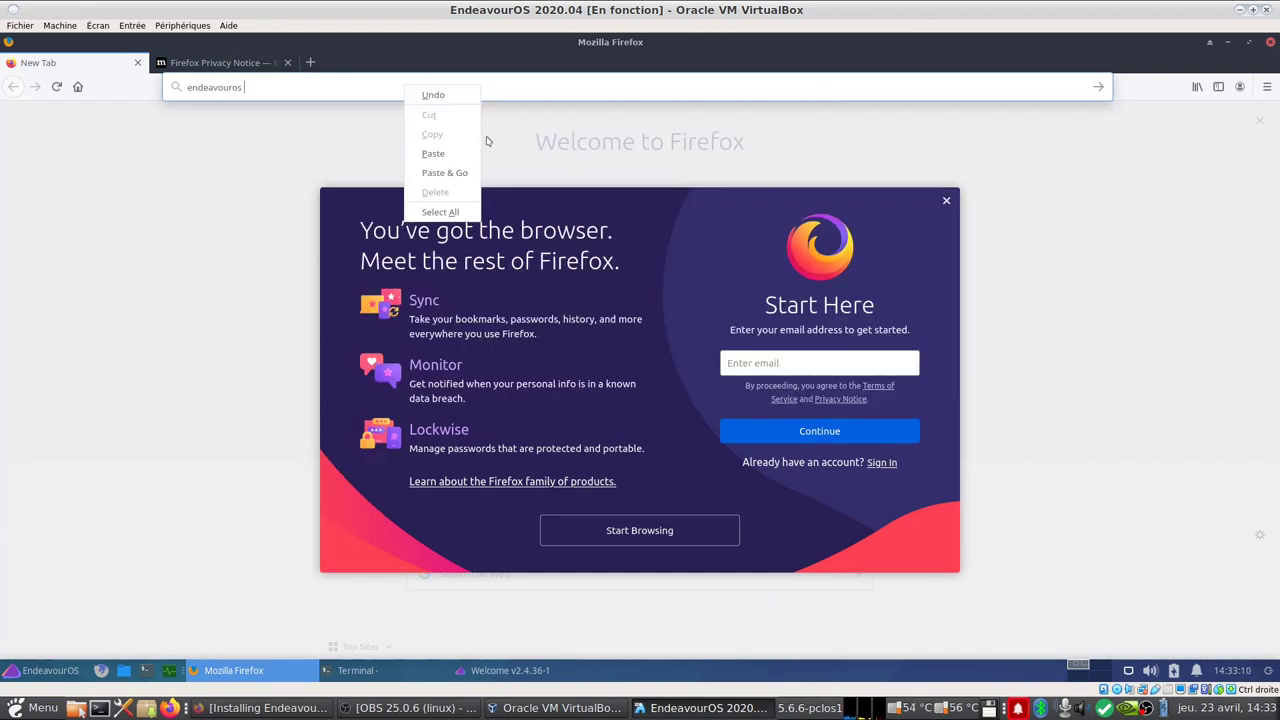
click(434, 152)
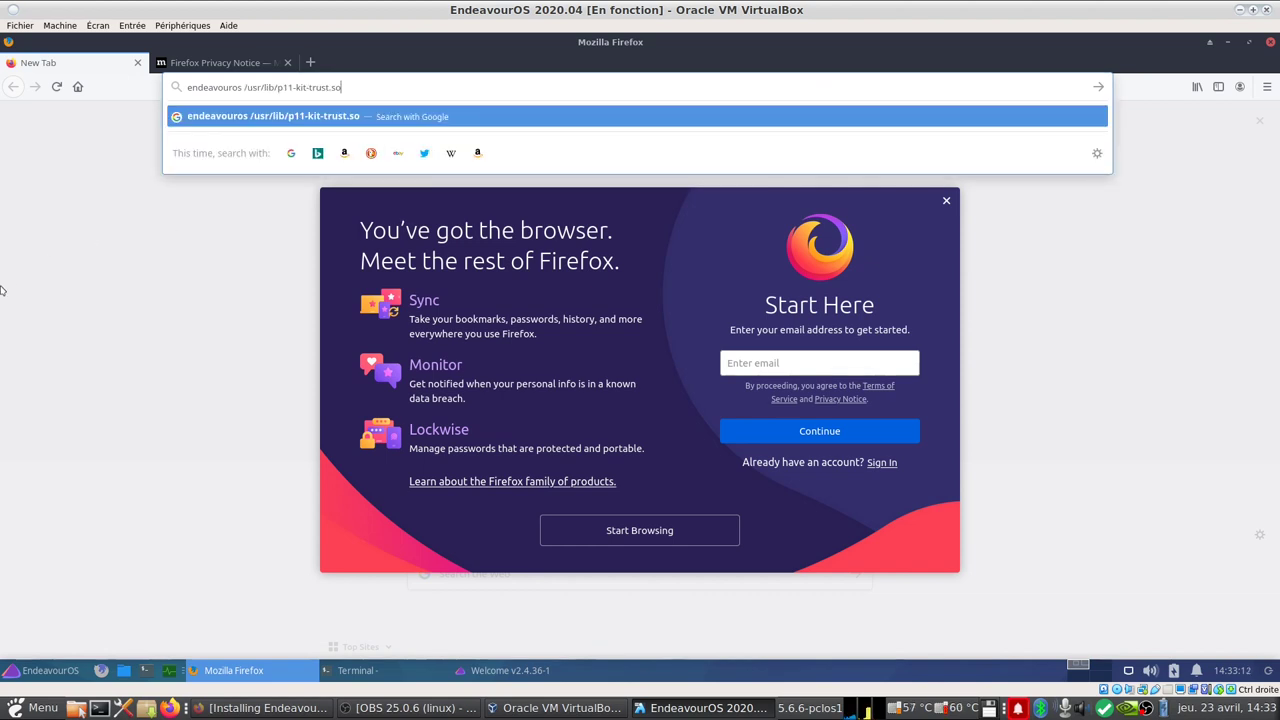
key(Return)
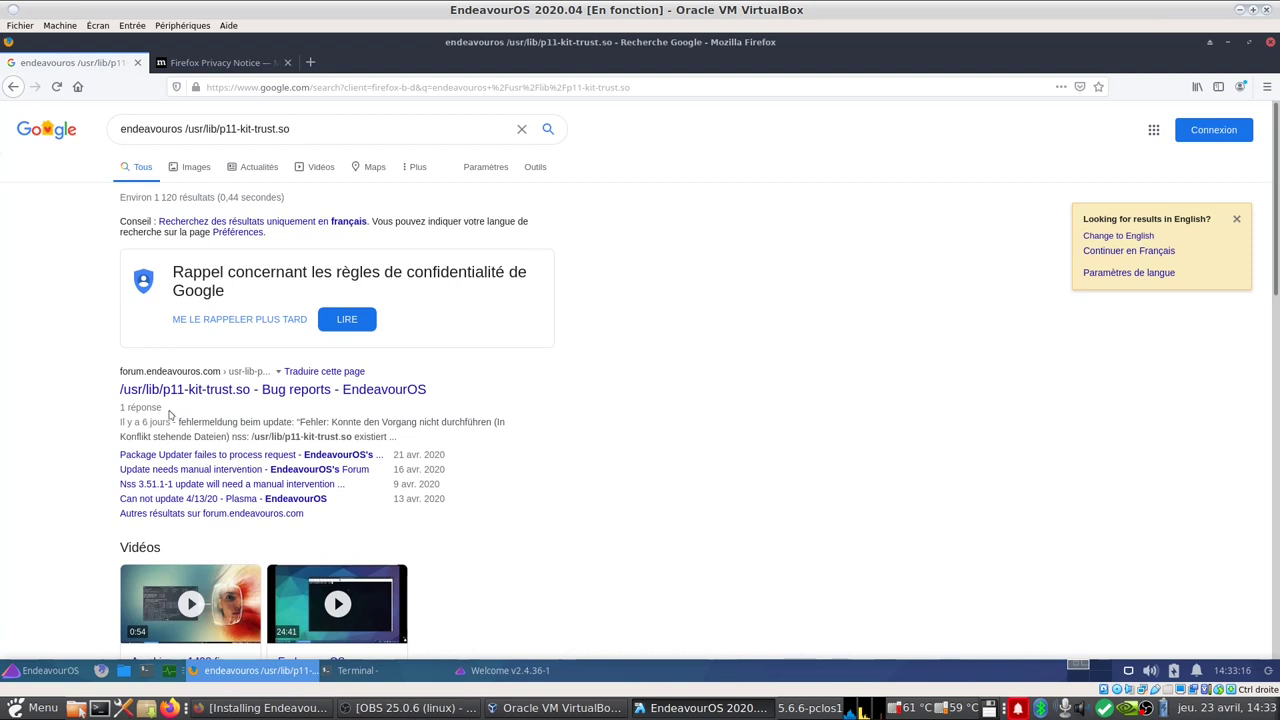
click(288, 393)
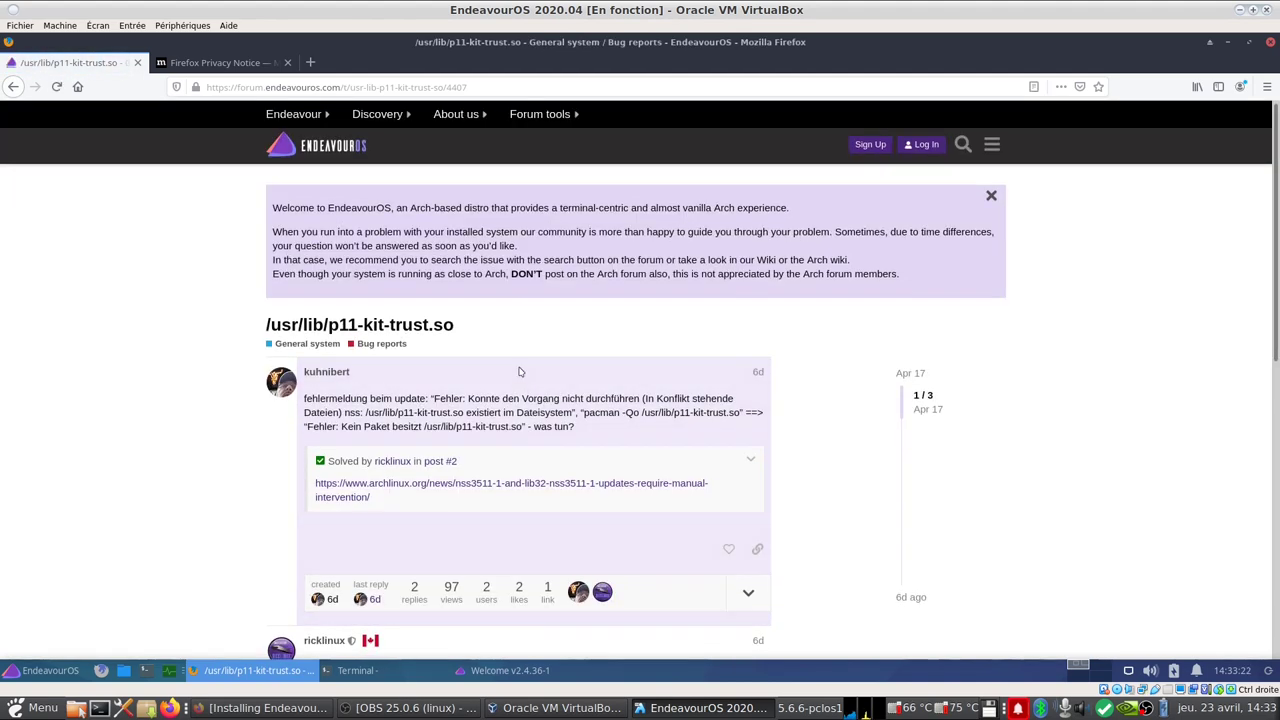
scroll(488, 340, down, 5)
click(478, 224)
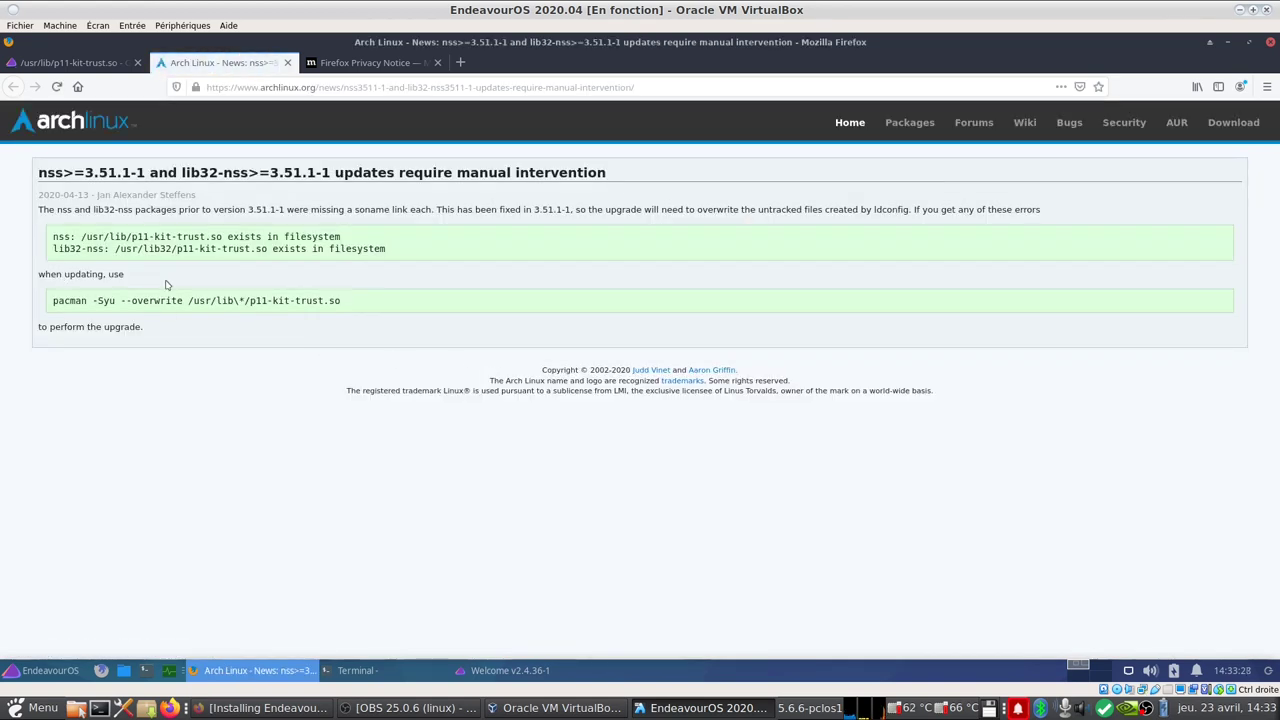
Step: Copy the pacman -Syu --overwrite /usr/lib\*/p11-kit-trust.so command and minimize Firefox
double_click(163, 301)
triple_click(163, 301)
right_click(164, 301)
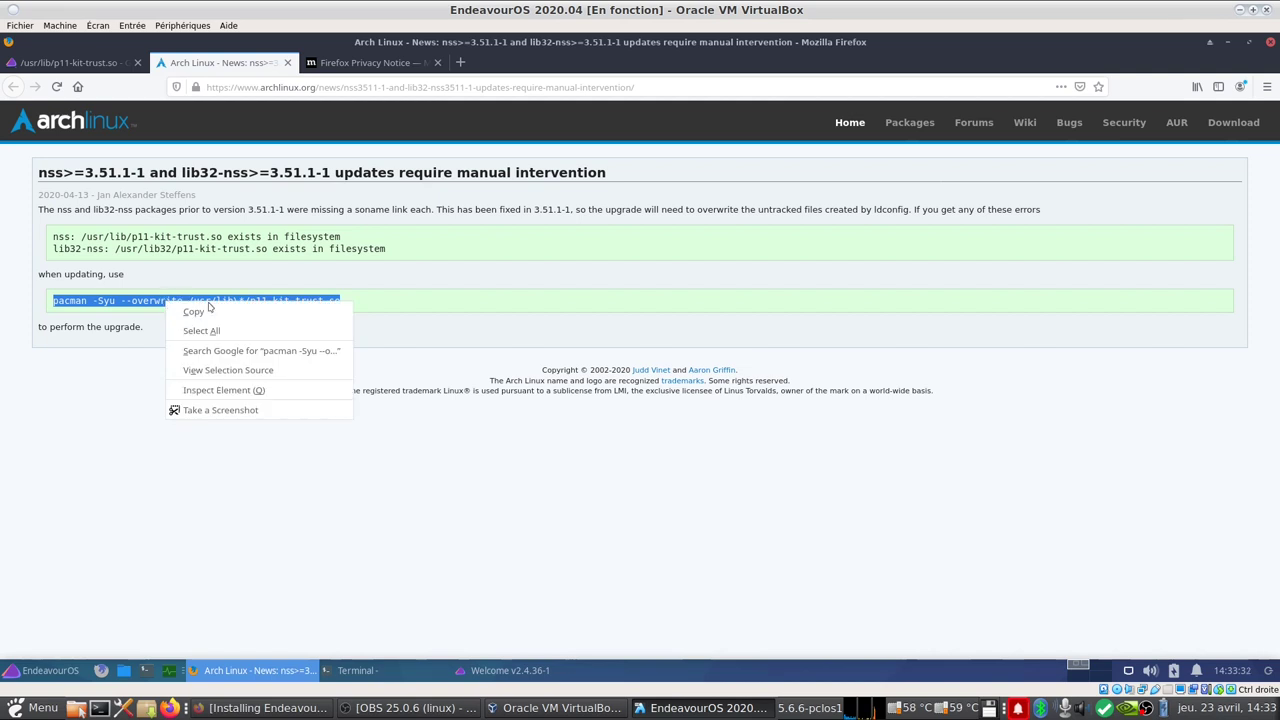
click(294, 313)
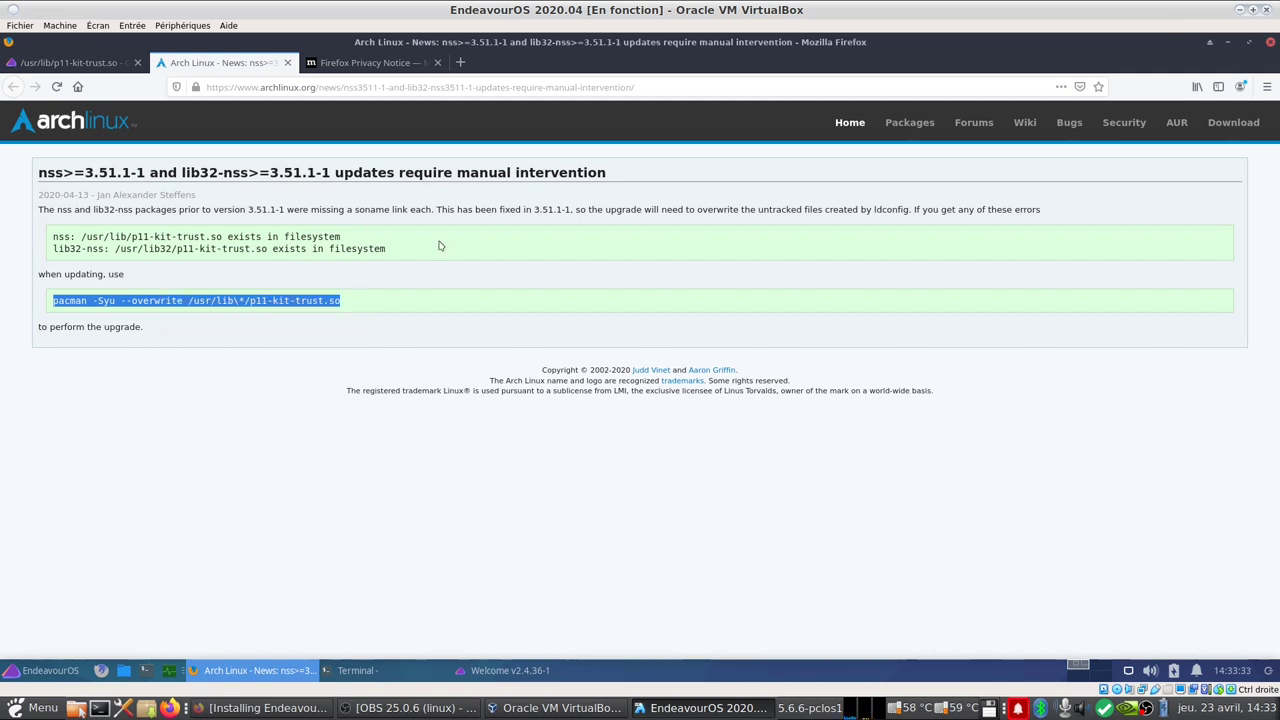
click(1228, 46)
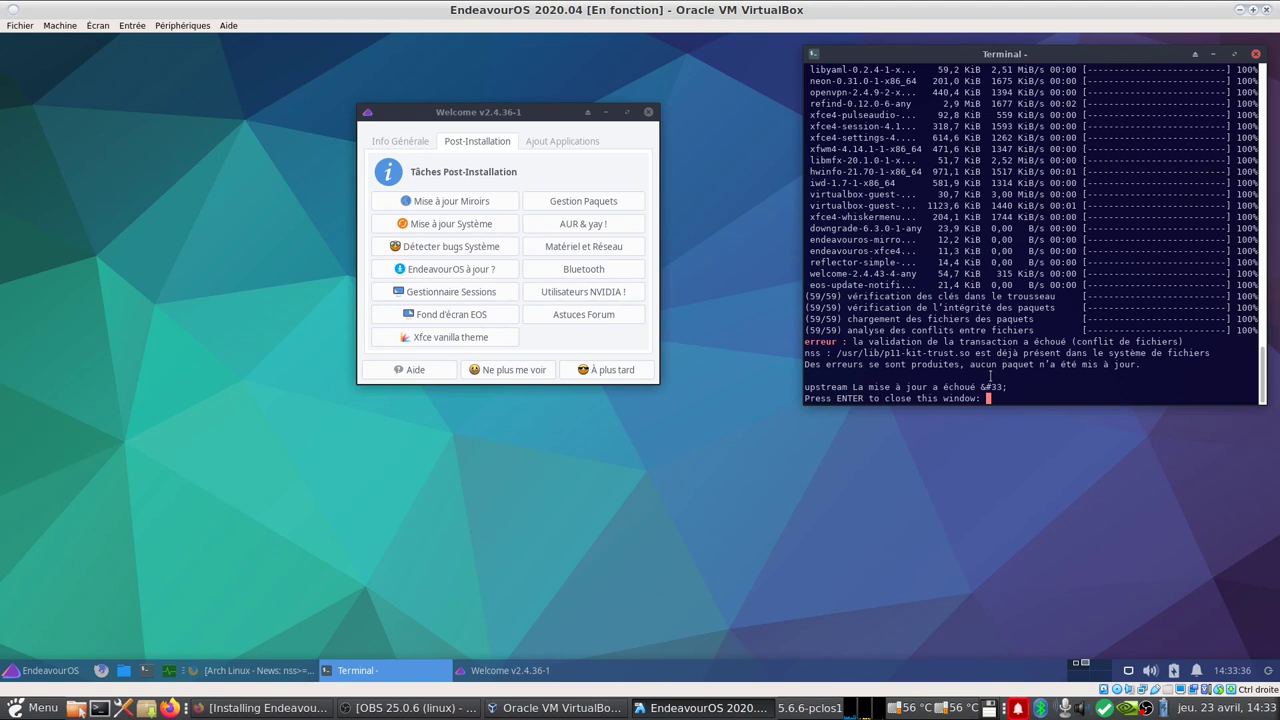
Step: Replace the failed terminal with a new maximized terminal using enlarged text
key(Return)
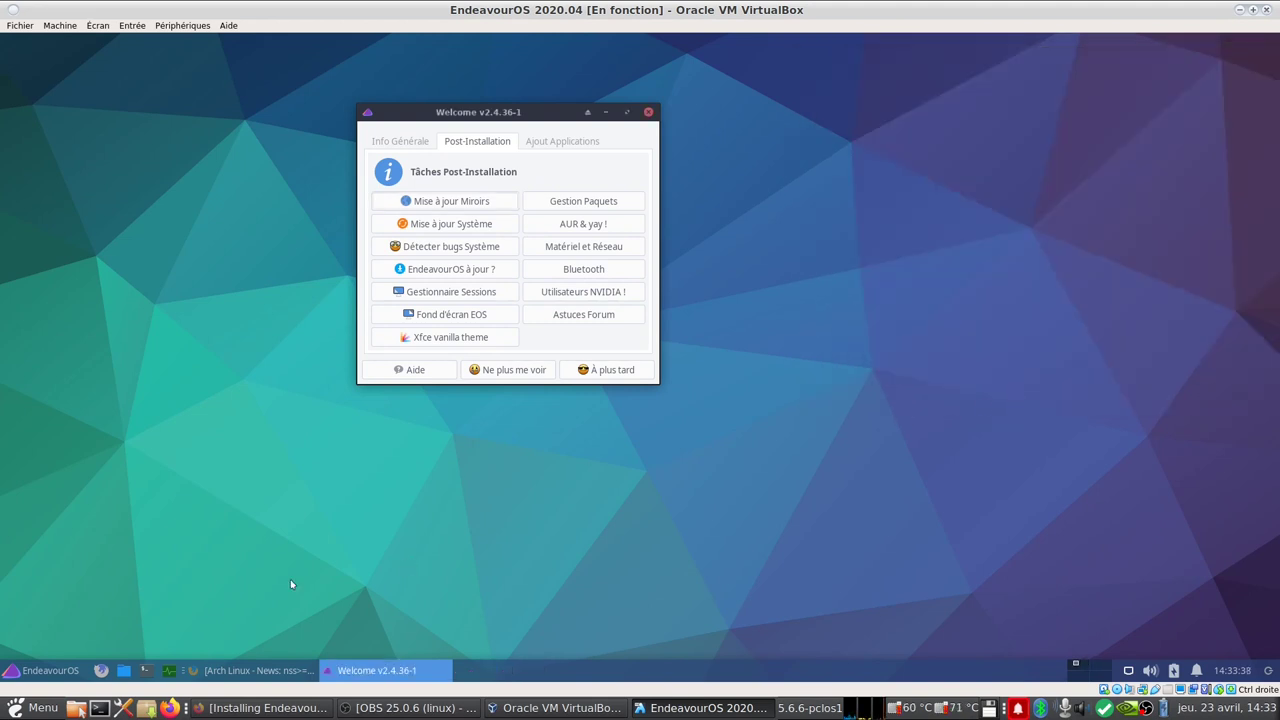
click(146, 670)
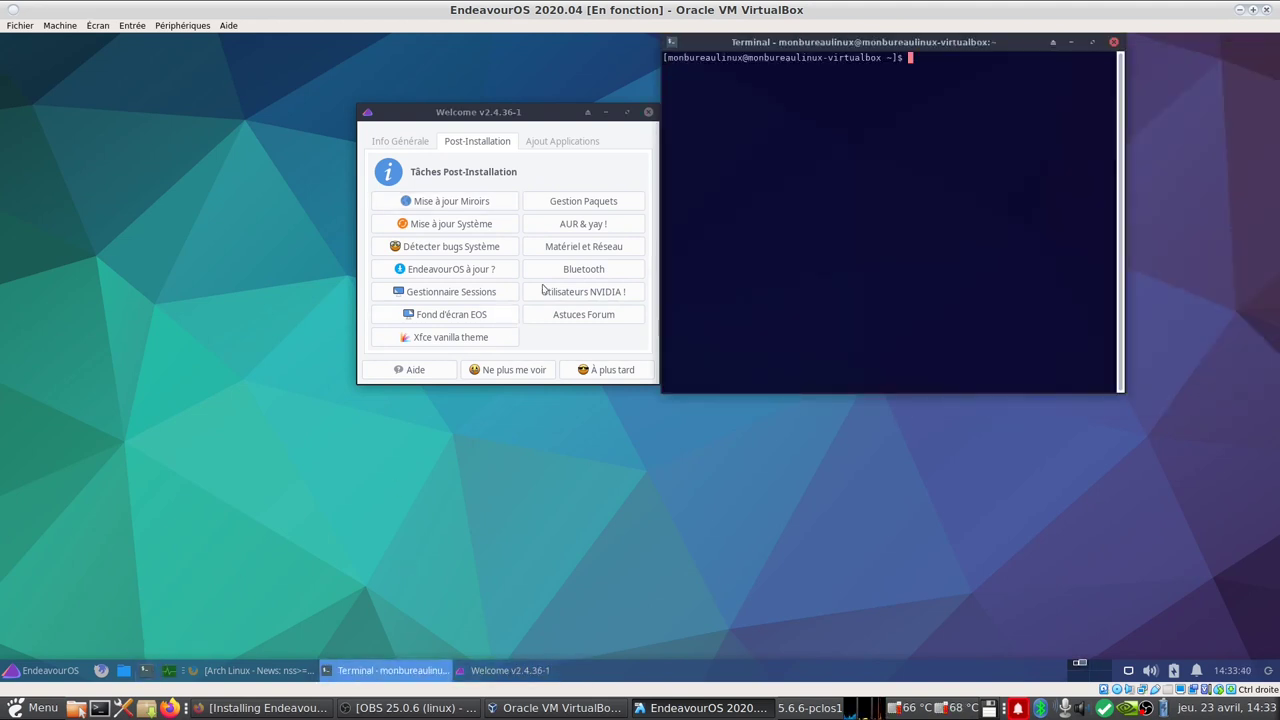
click(1093, 42)
right_click(708, 175)
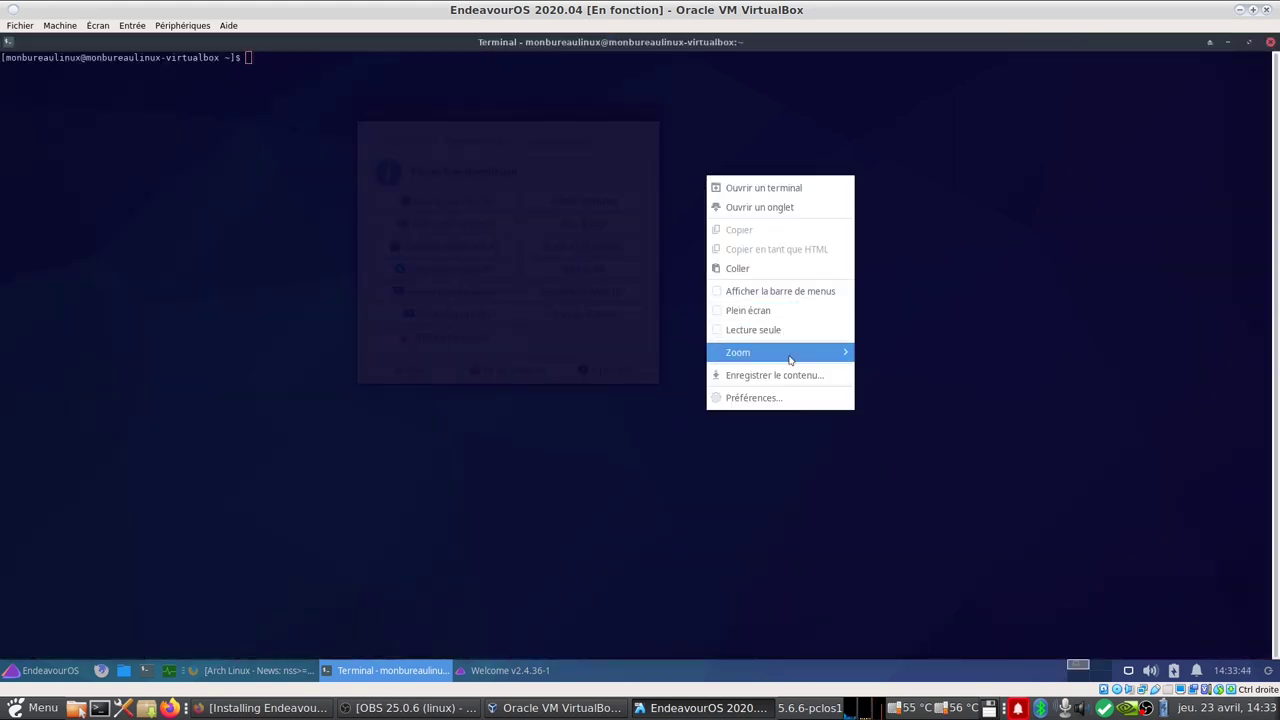
mouse_move(790, 359)
click(884, 355)
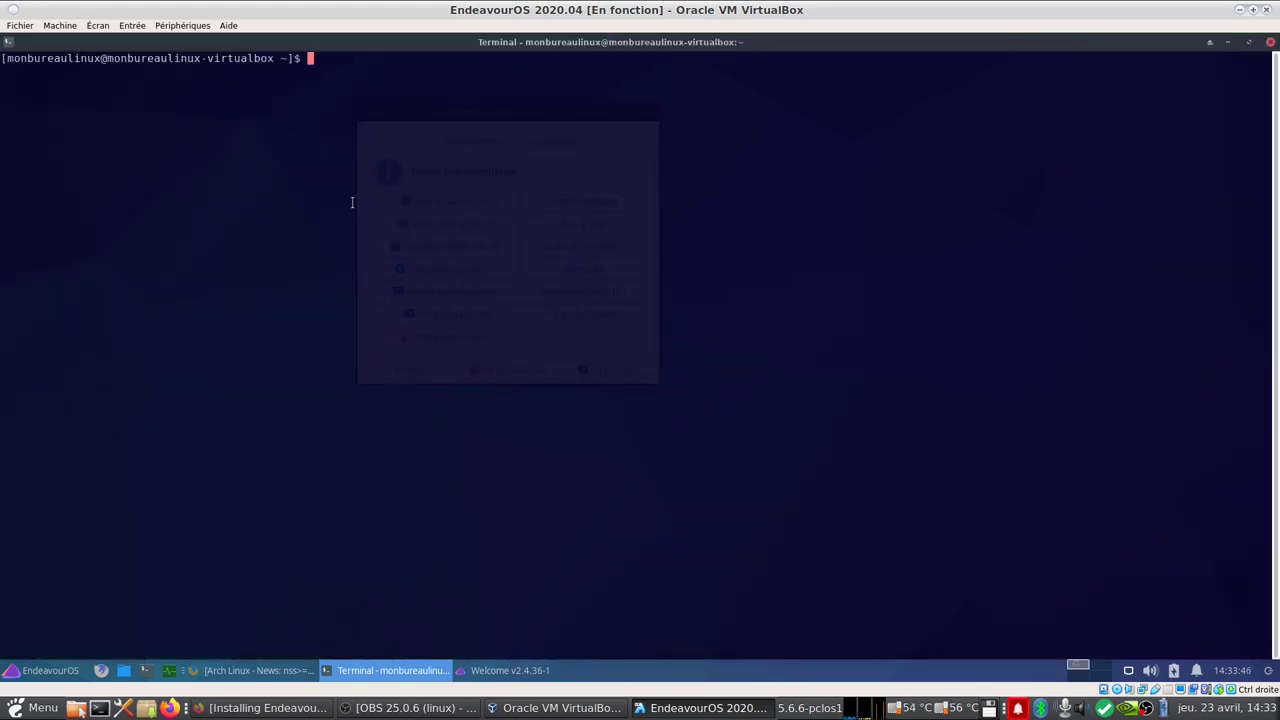
Step: Run the pasted overwrite command with sudo, accept refind and the 60 updates, then reboot
right_click(352, 203)
click(432, 296)
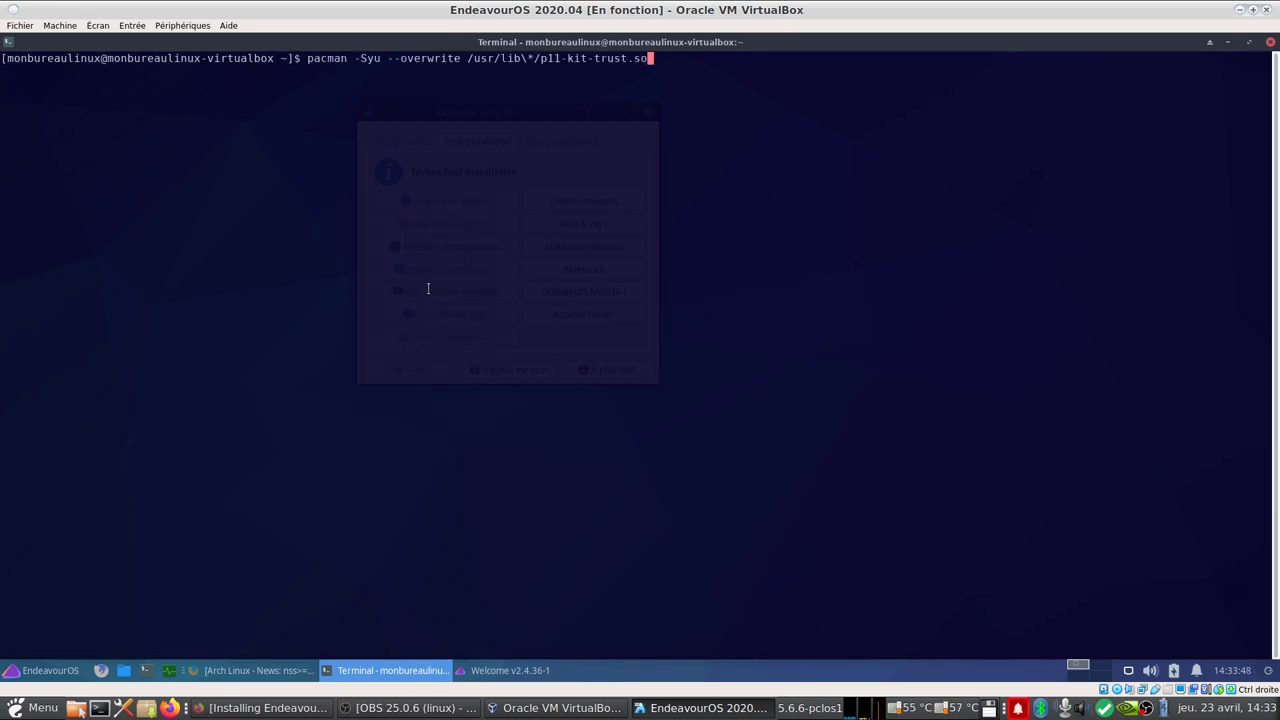
key(Left)
key(Left)
key(Left)
key(Left)
key(Left)
key(Left)
key(Left)
key(Left)
key(Left)
key(Left)
key(Left)
key(Left)
key(Left)
key(Left)
key(Left)
key(Left)
key(Left)
key(Left)
key(Left)
key(Left)
key(Left)
key(Left)
key(Left)
key(Left)
key(Left)
key(Left)
key(Left)
key(Left)
key(Left)
key(Left)
key(Left)
key(Left)
key(Left)
key(Left)
key(Left)
key(Left)
key(Left)
key(Left)
key(Left)
key(Left)
text(sudo)
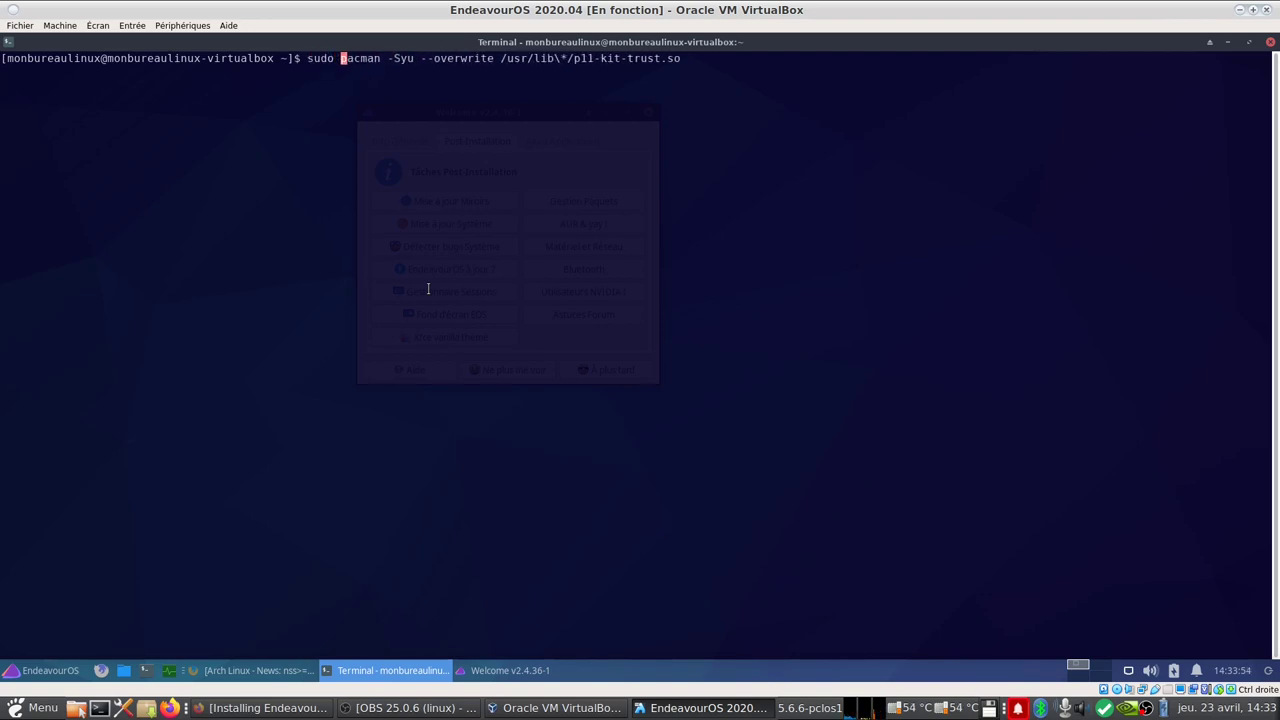
key(Return)
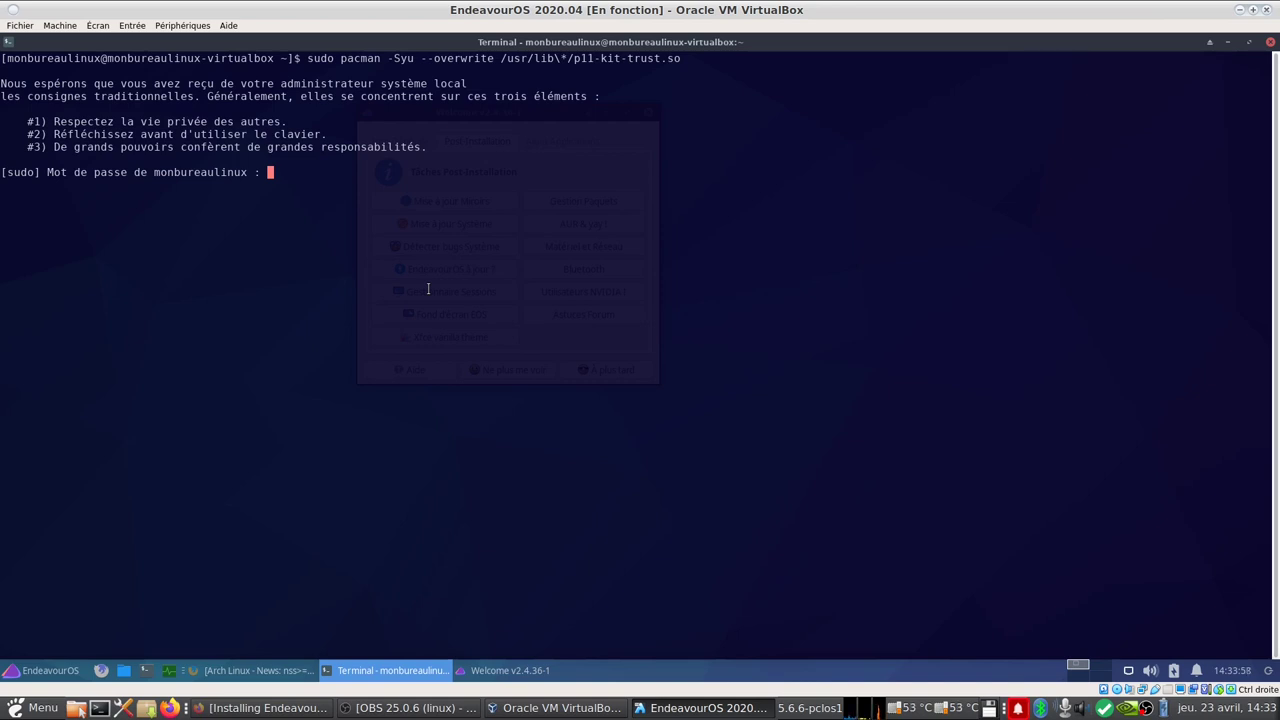
key(Return)
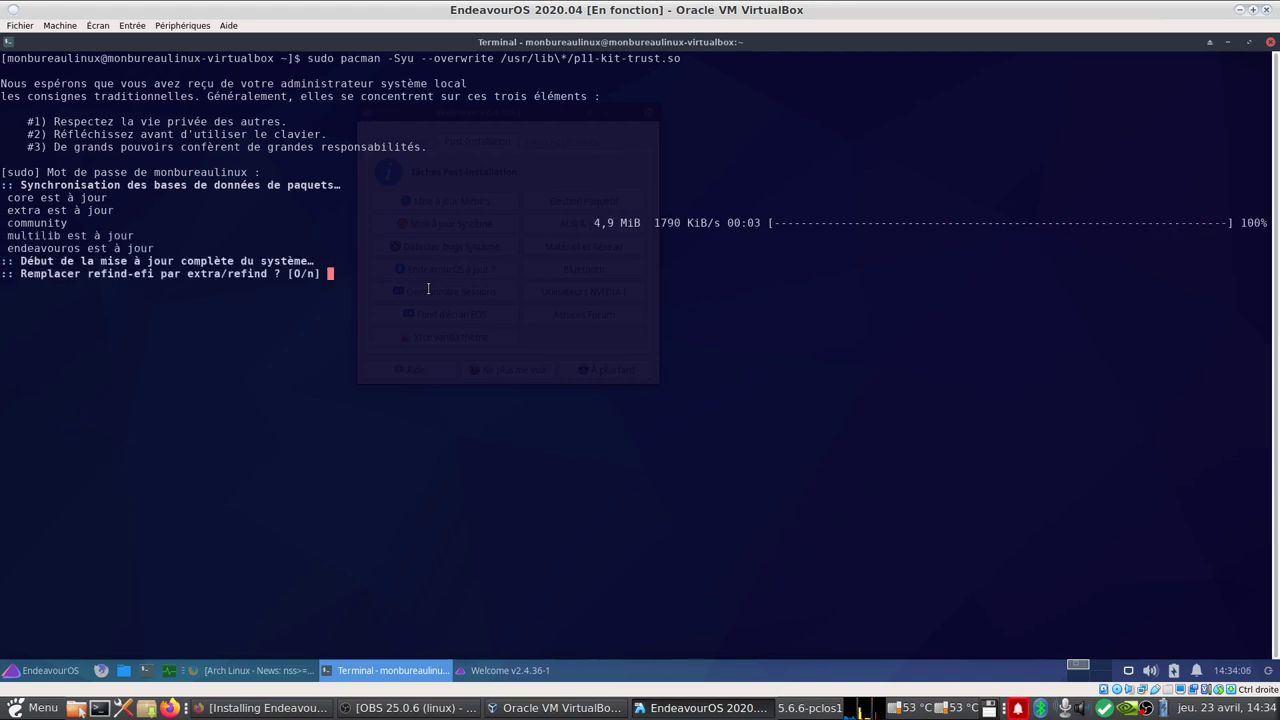
key(Return)
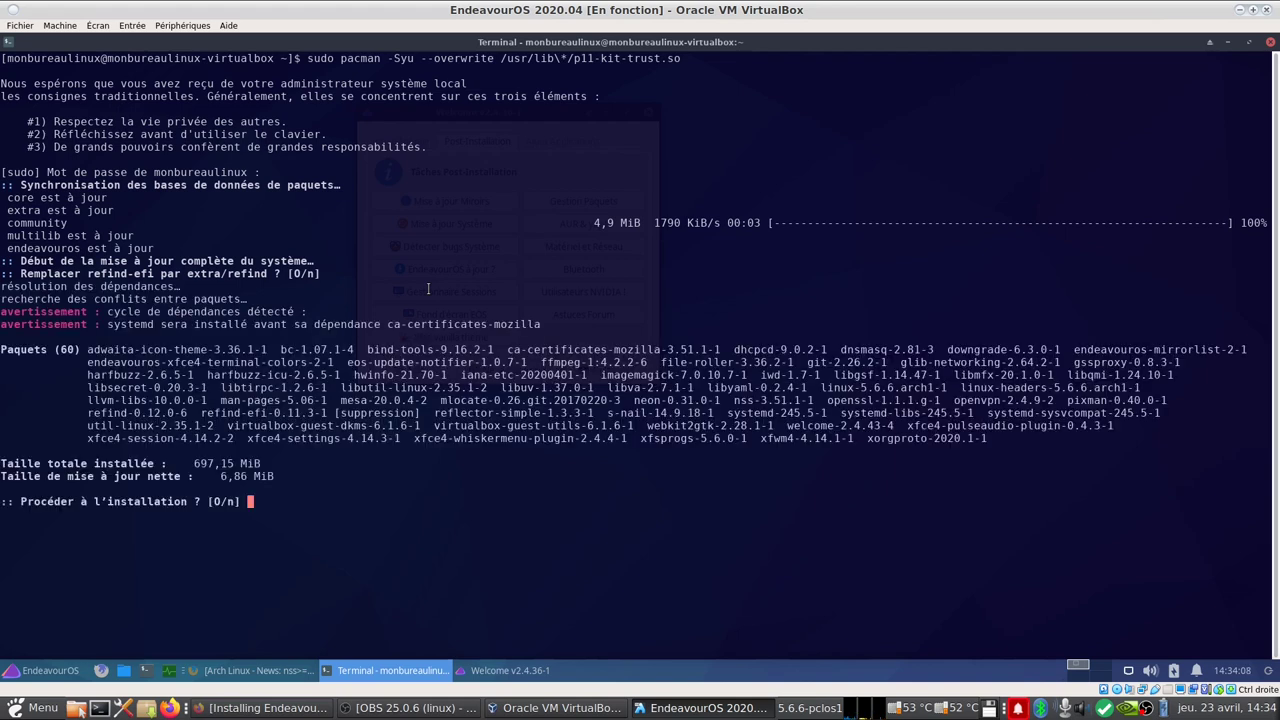
key(Return)
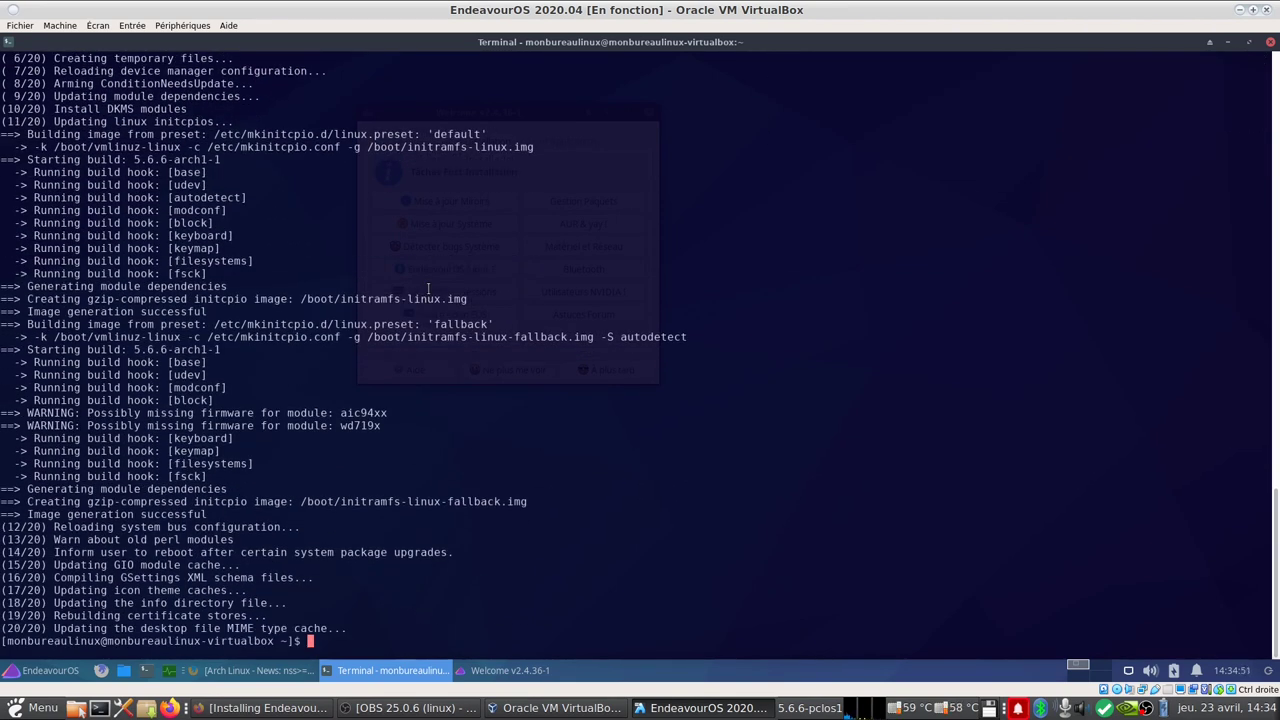
text(reboot)
key(Return)
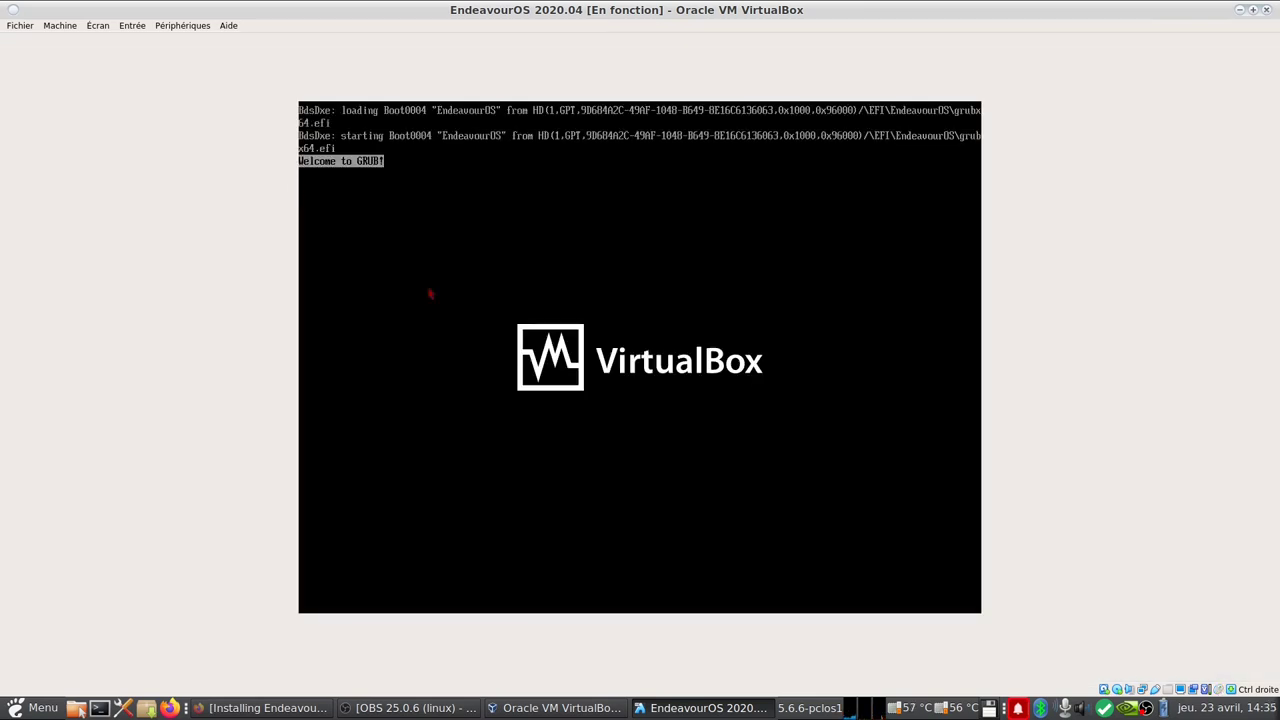
Step: Boot the default EndeavourOS GRUB entry and log in with the account password
key(Return)
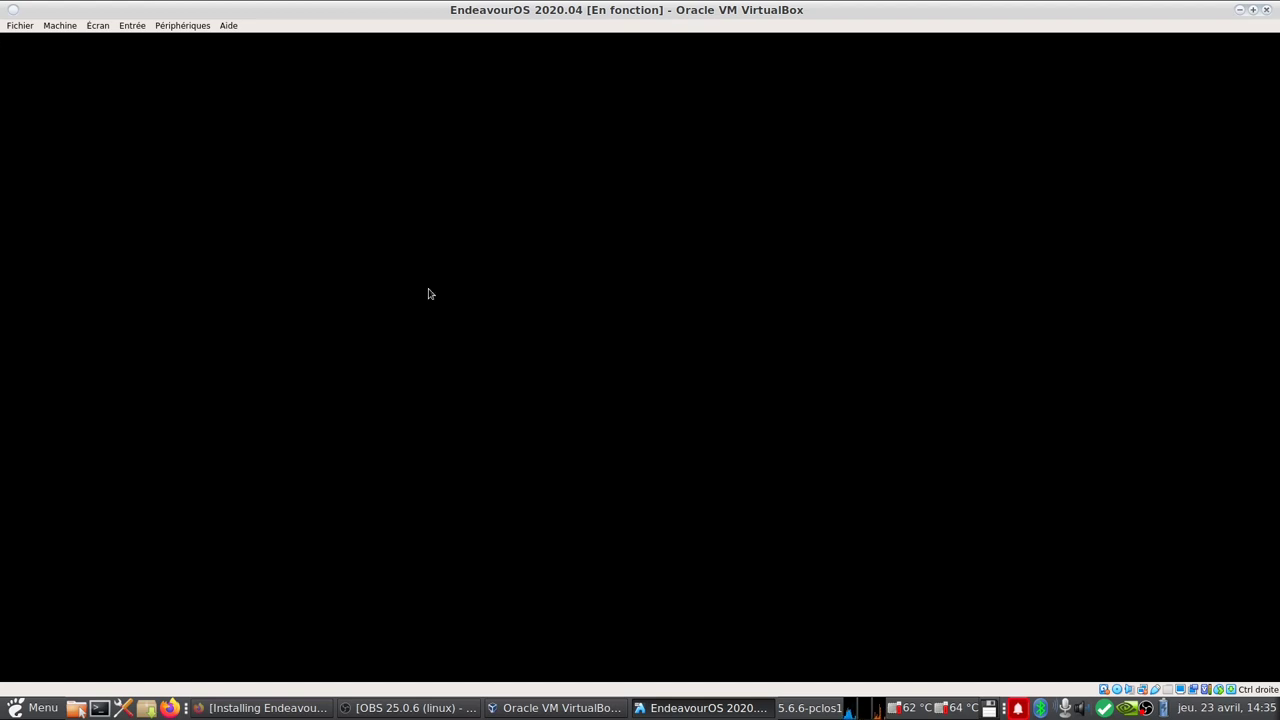
text(•••)
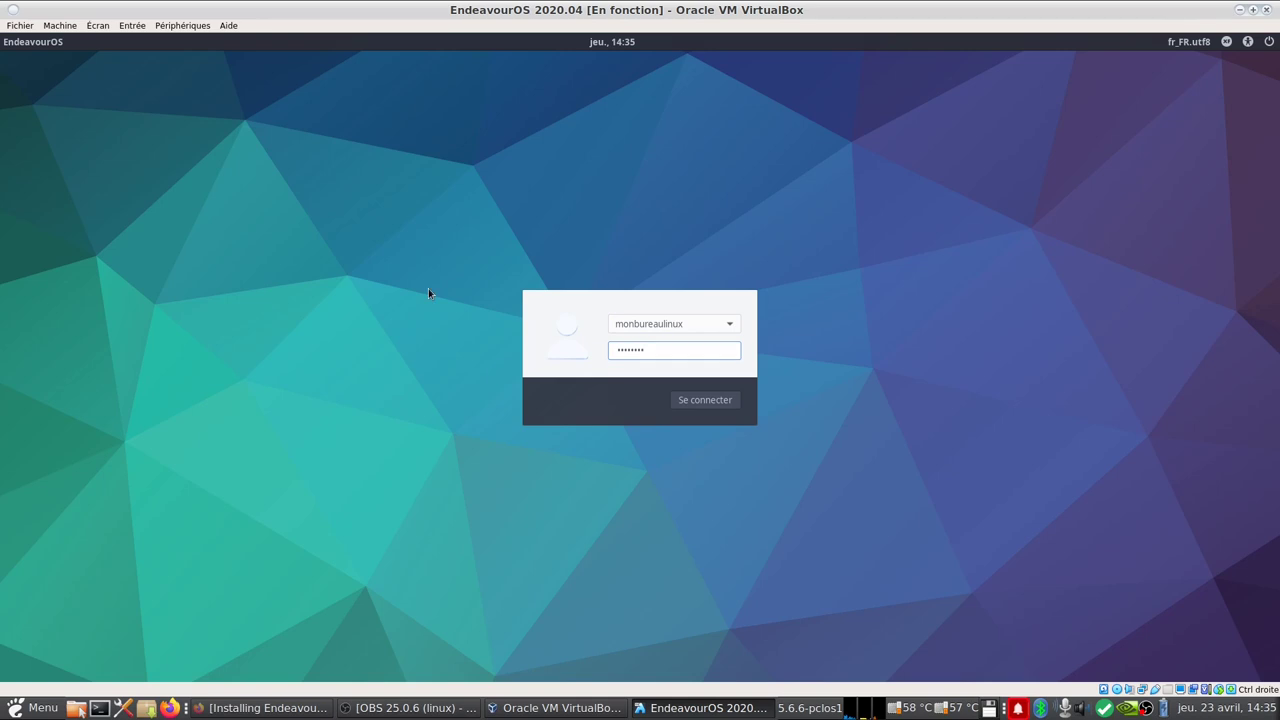
key(Return)
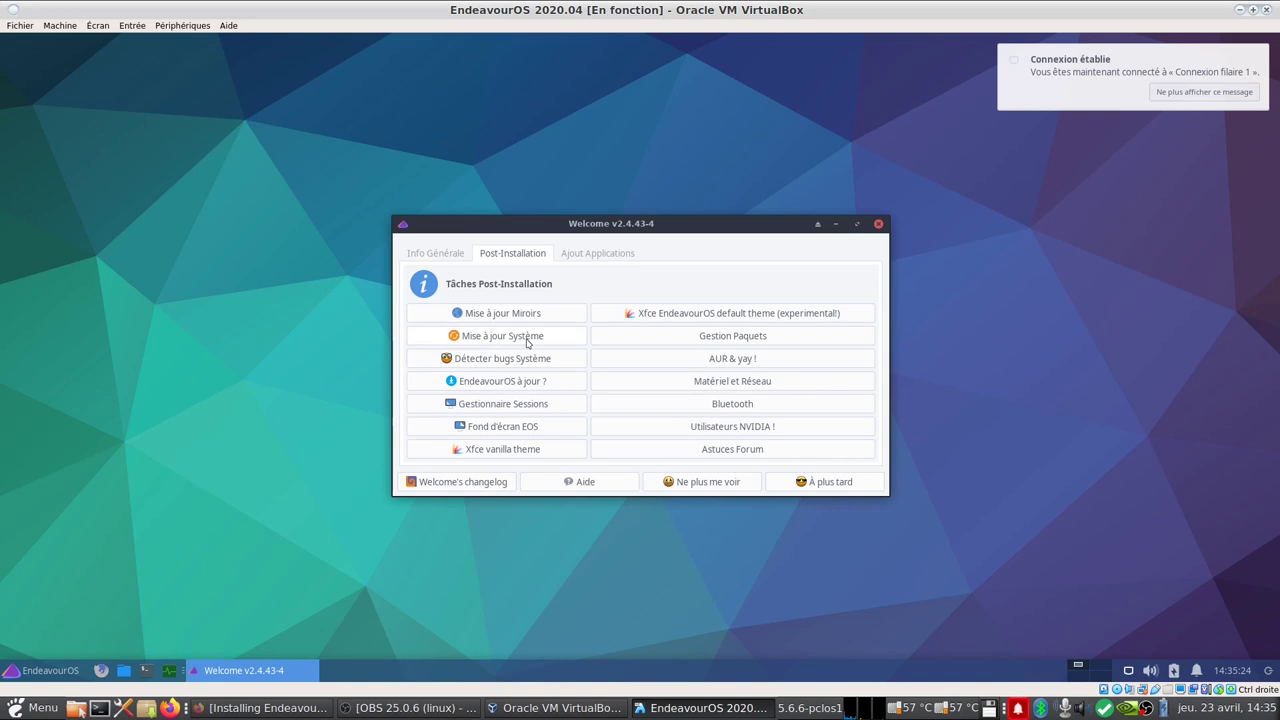
Step: Run Welcome's bug and update checks, leaving display manager, wallpaper and Xfce vanilla theme unchanged
click(530, 358)
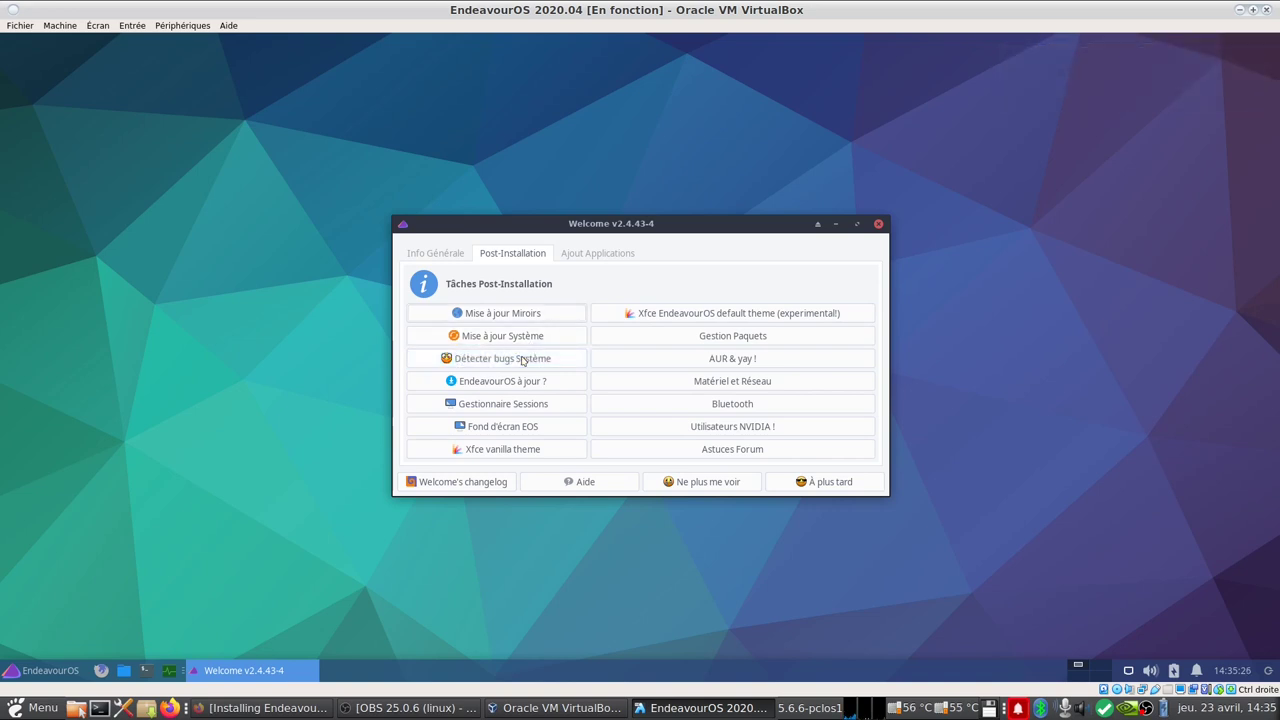
click(757, 372)
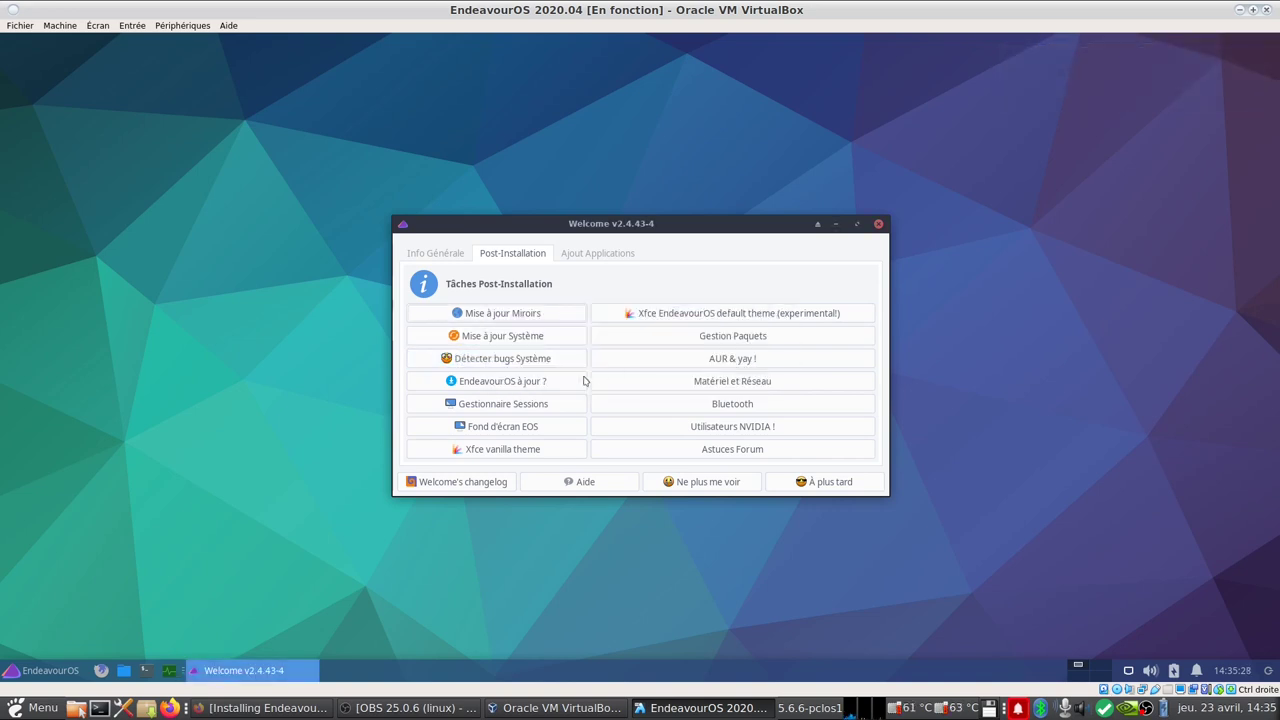
click(533, 389)
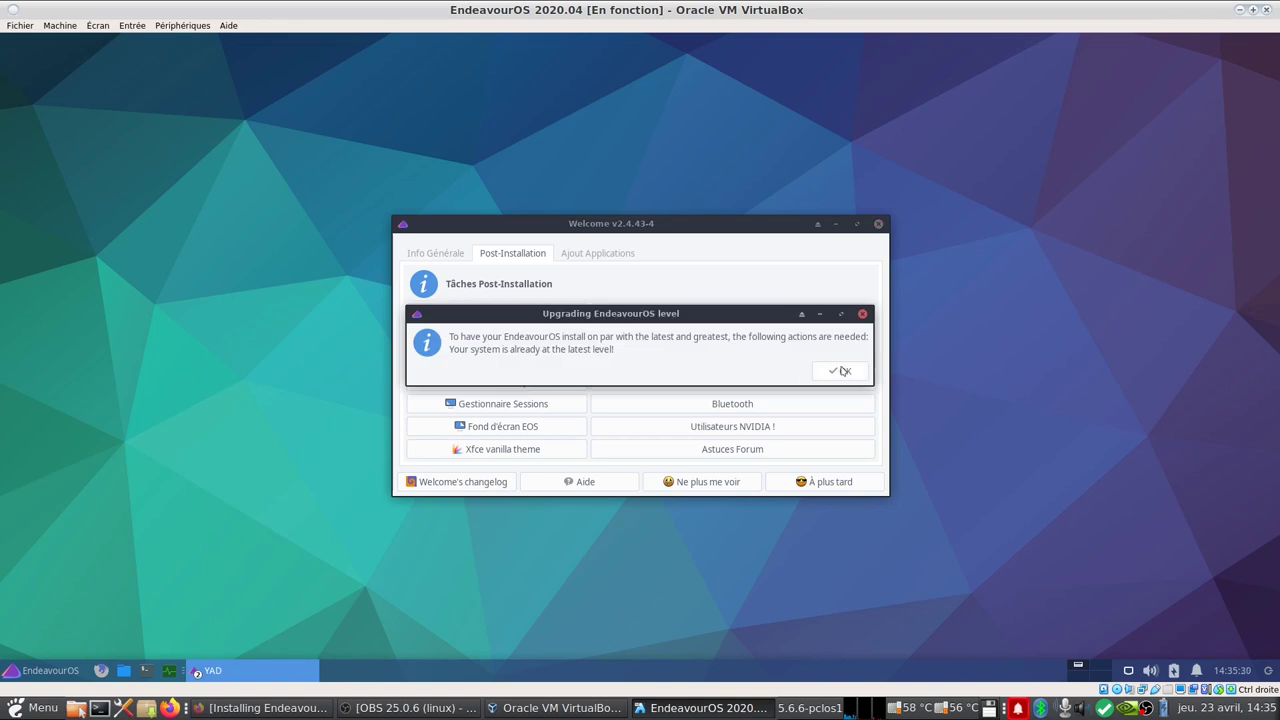
click(844, 372)
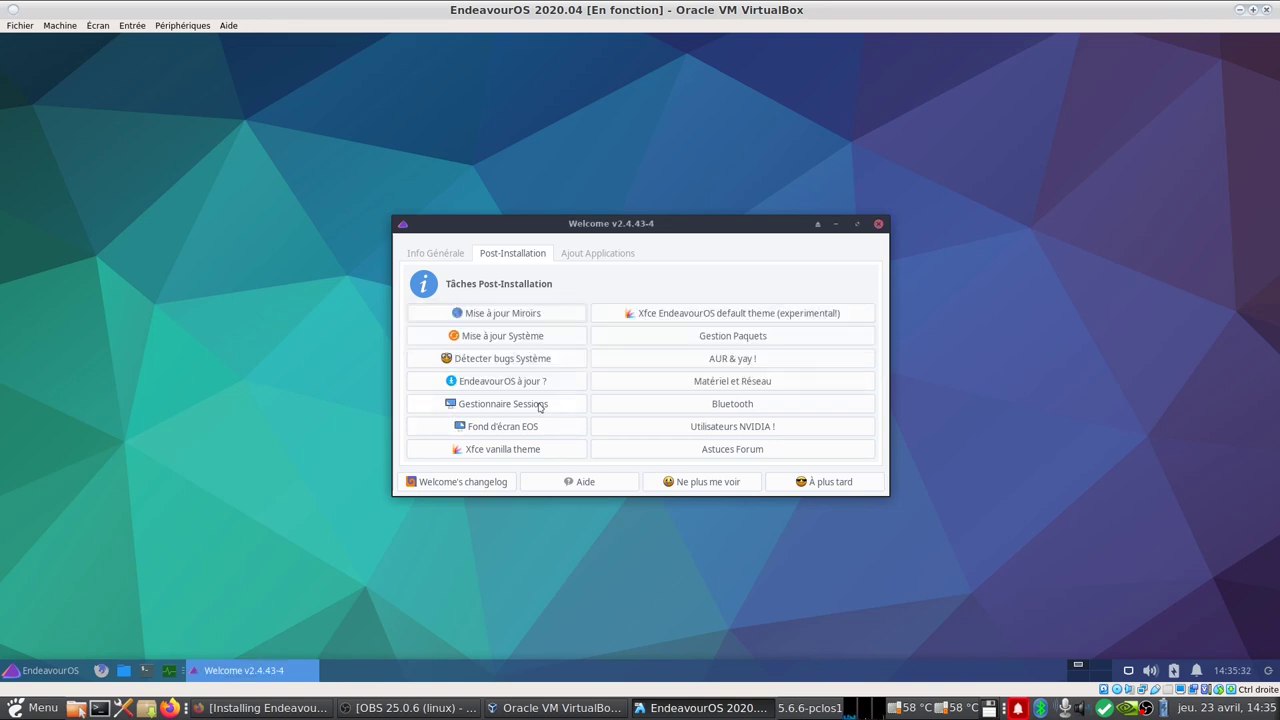
click(537, 405)
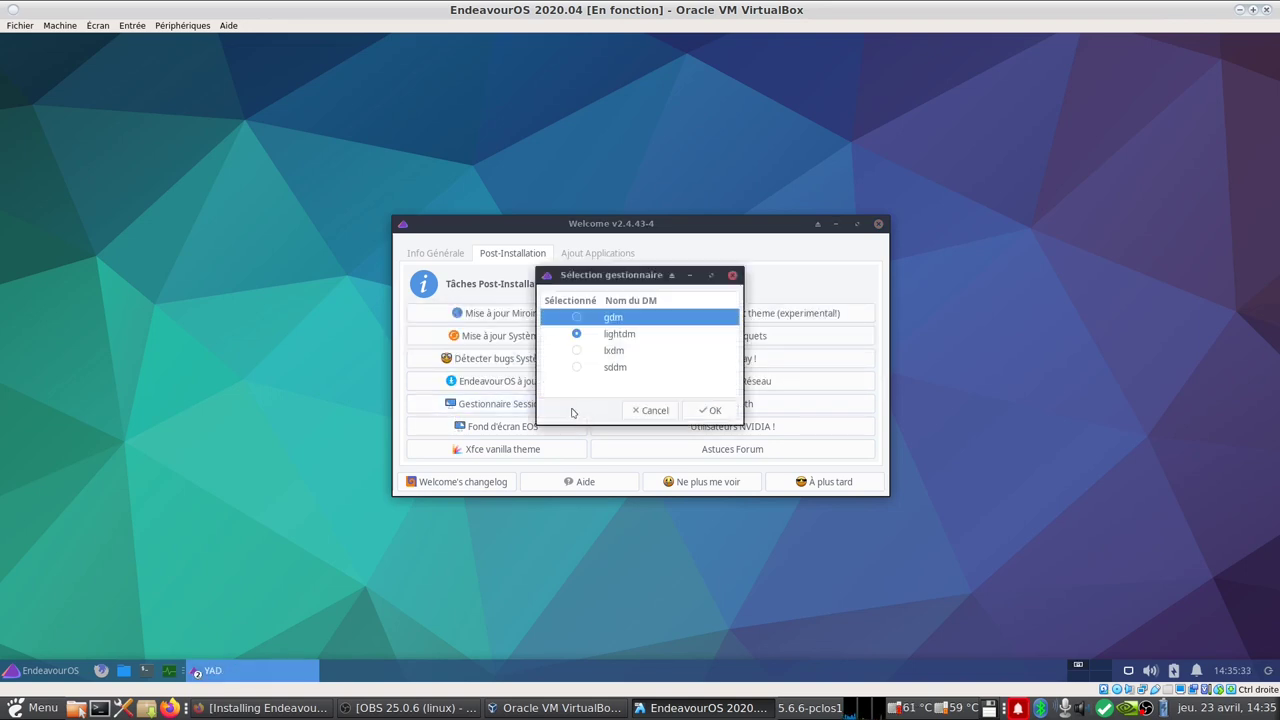
click(656, 412)
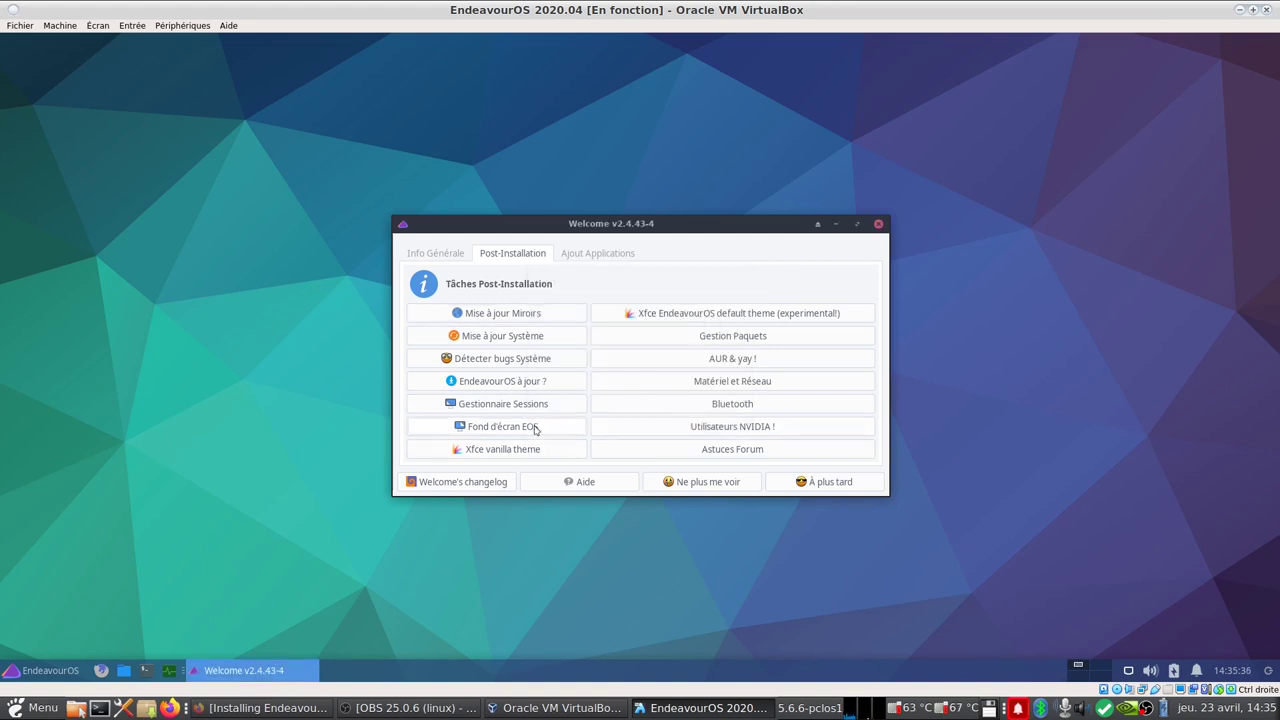
click(535, 428)
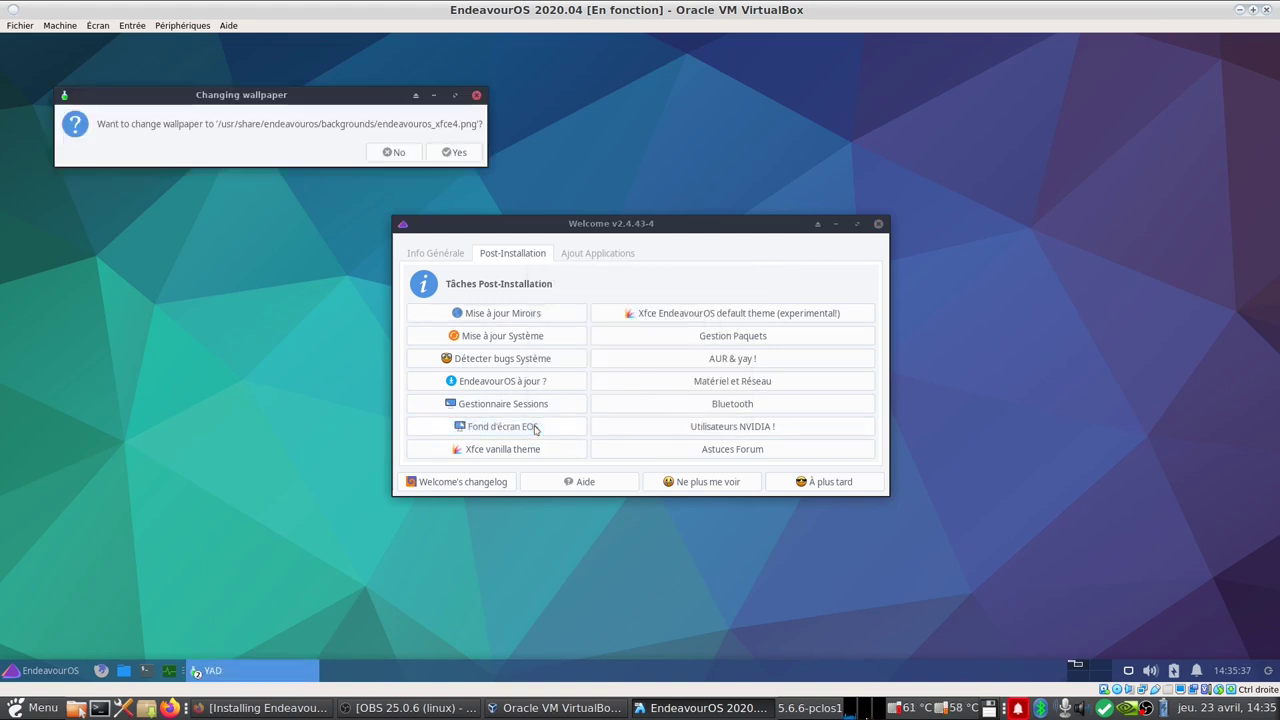
click(394, 152)
click(486, 456)
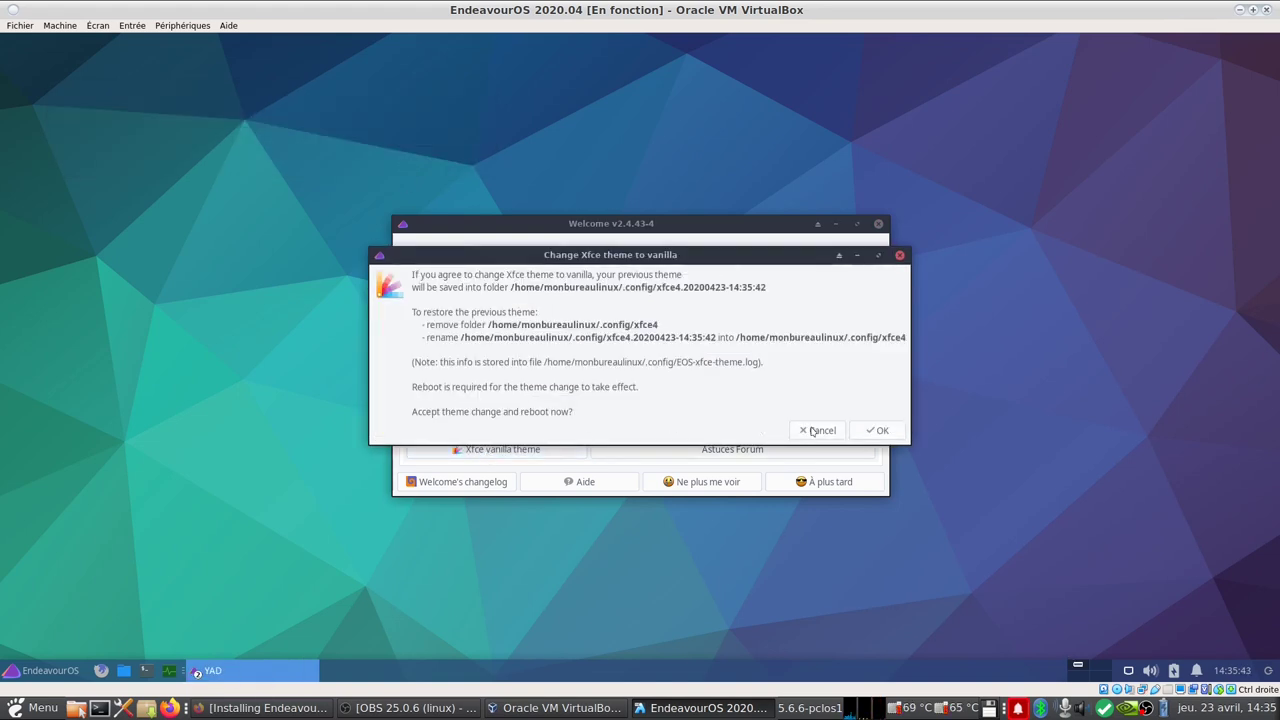
click(814, 431)
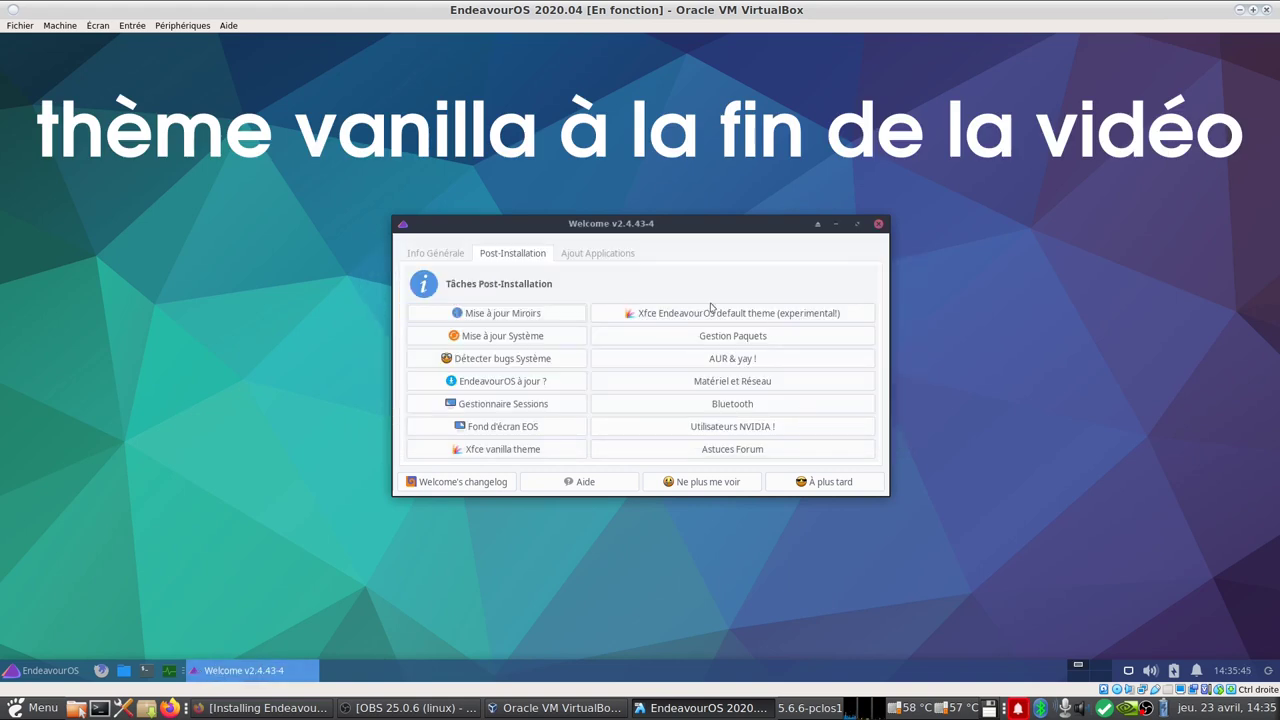
Step: Open the package management docs in maximized Firefox, then the NVIDIA users guide page
click(726, 341)
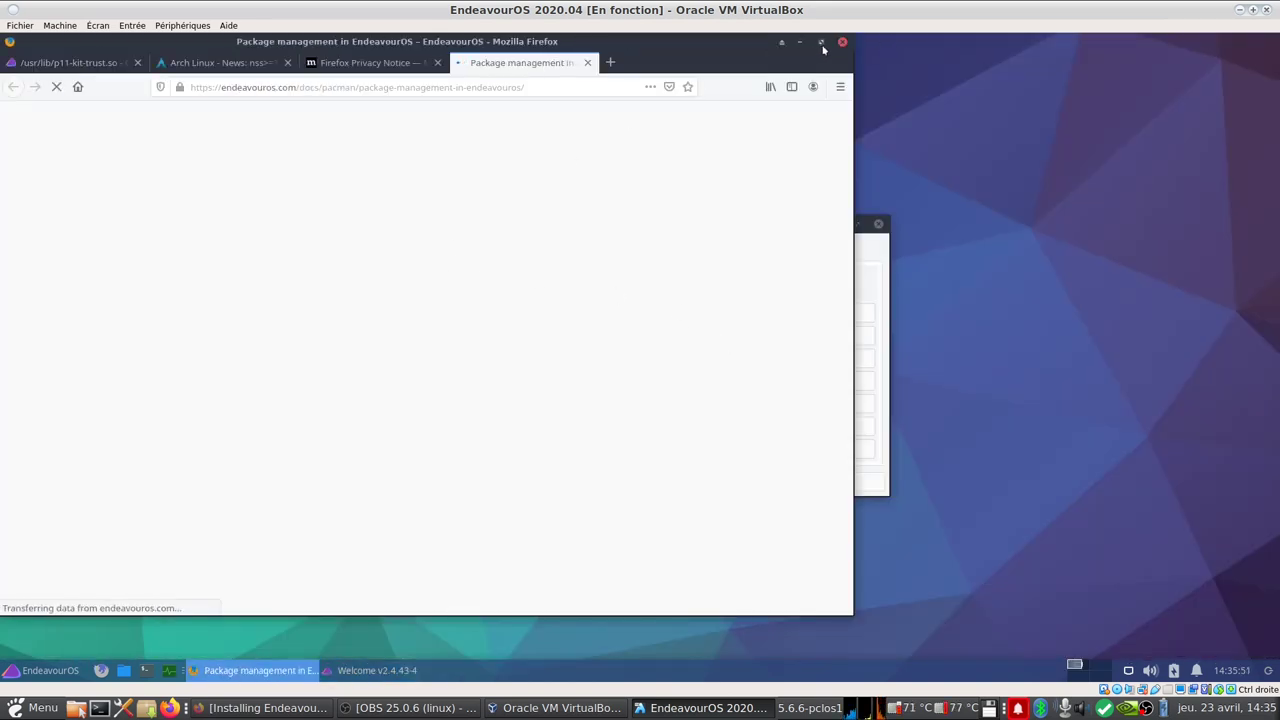
click(821, 44)
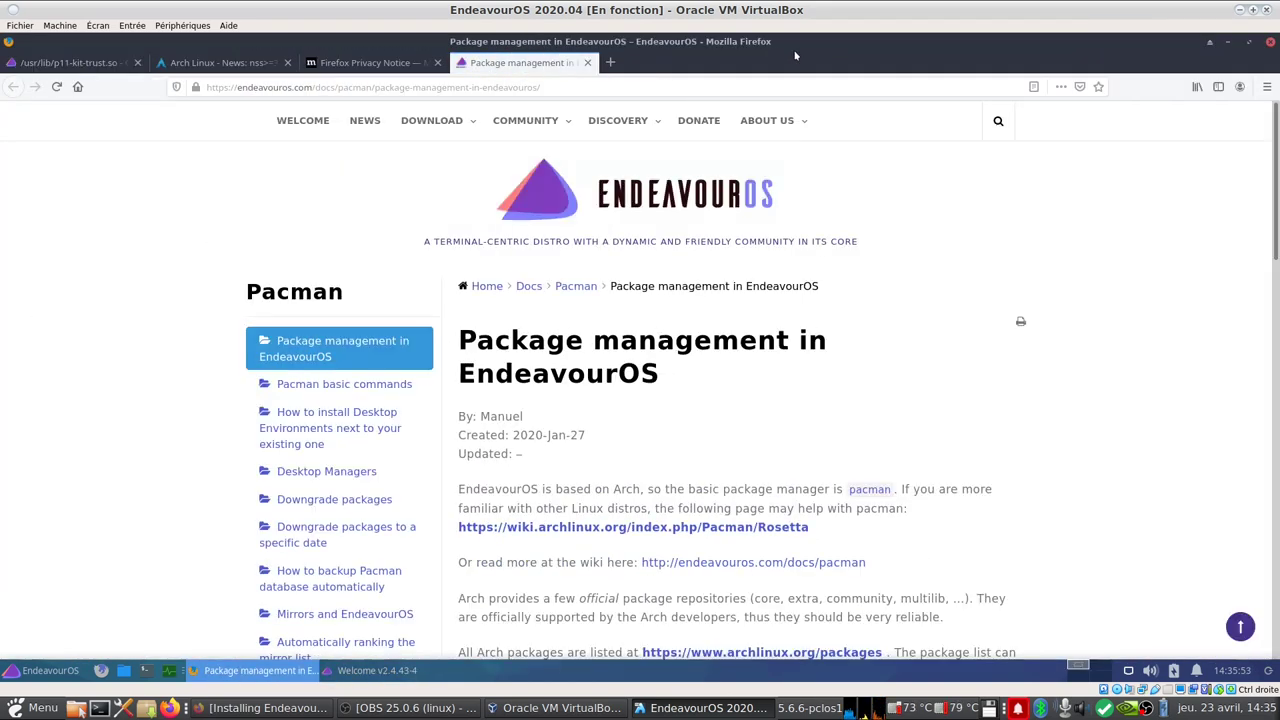
click(372, 672)
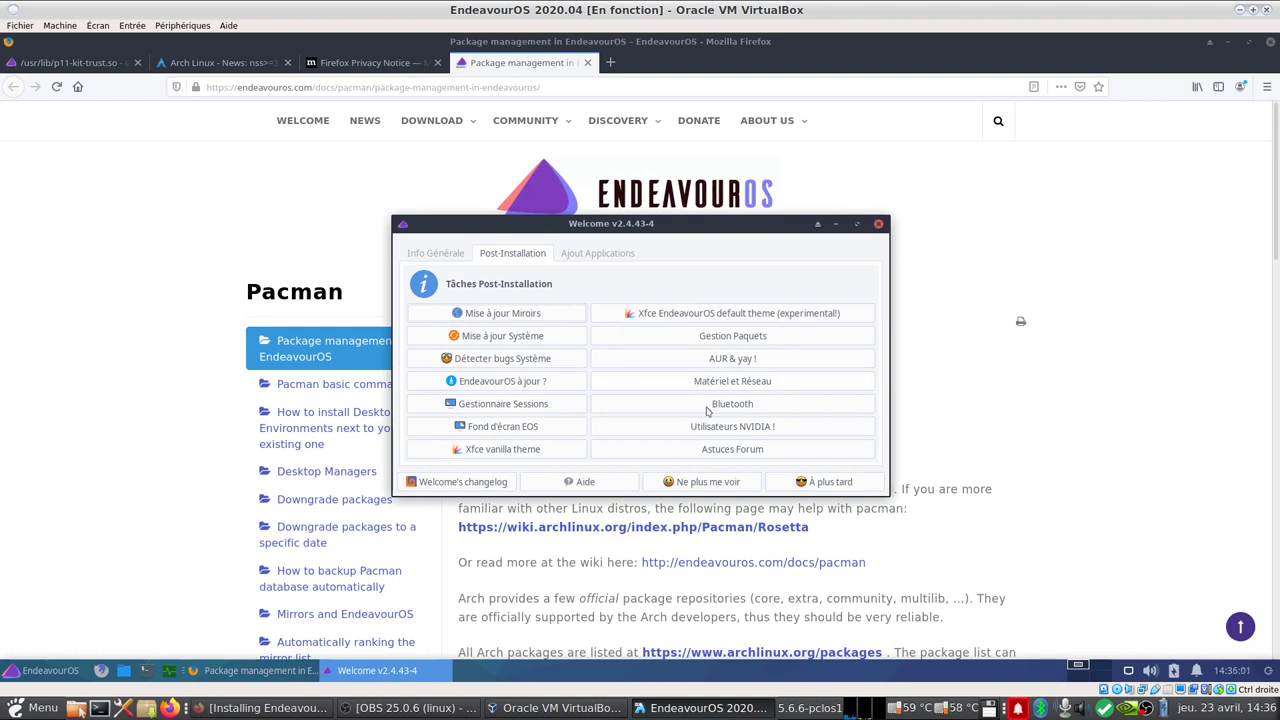
click(743, 428)
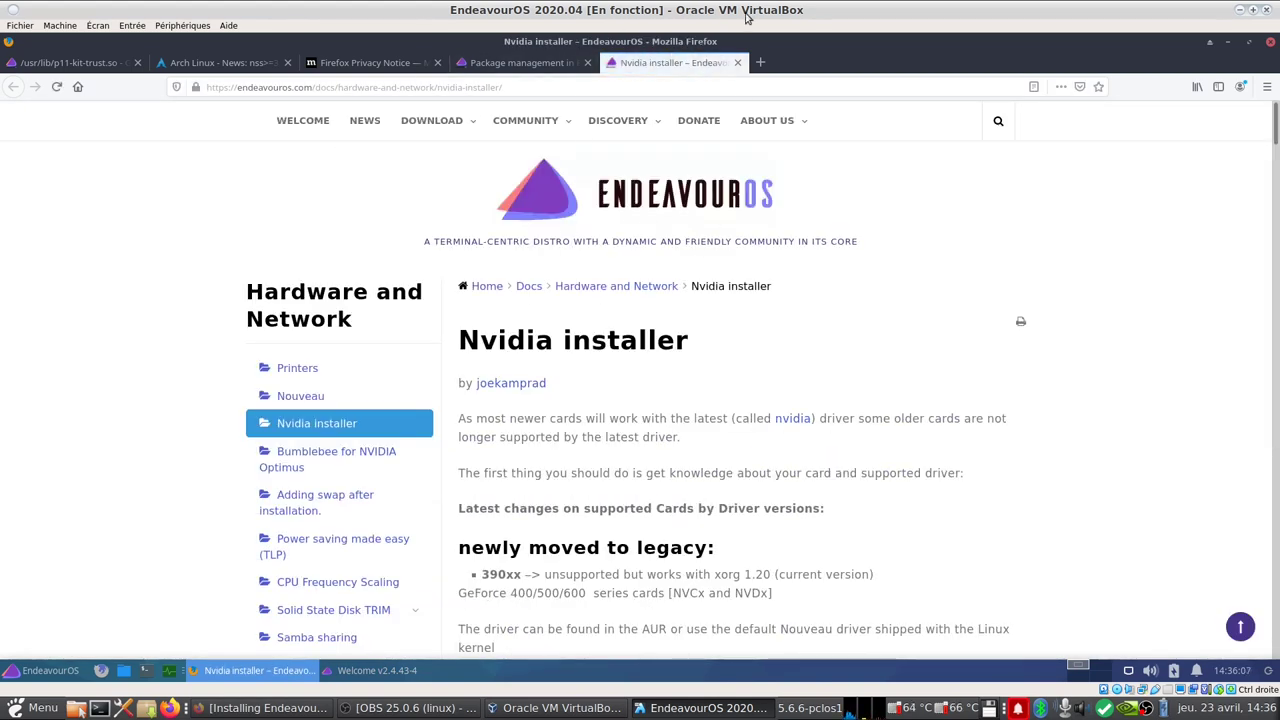
Step: Show Firefox's menu bar and bookmarks toolbar, and check the version in Help > About
right_click(855, 68)
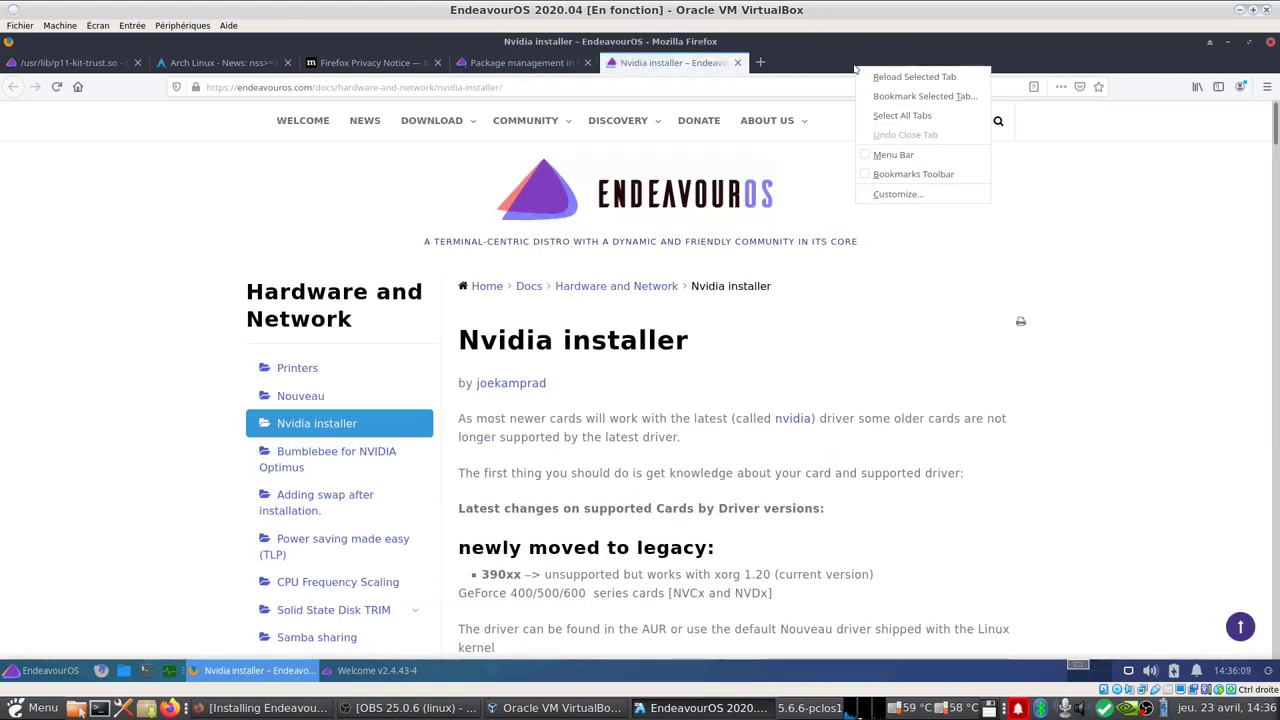
click(895, 157)
right_click(872, 85)
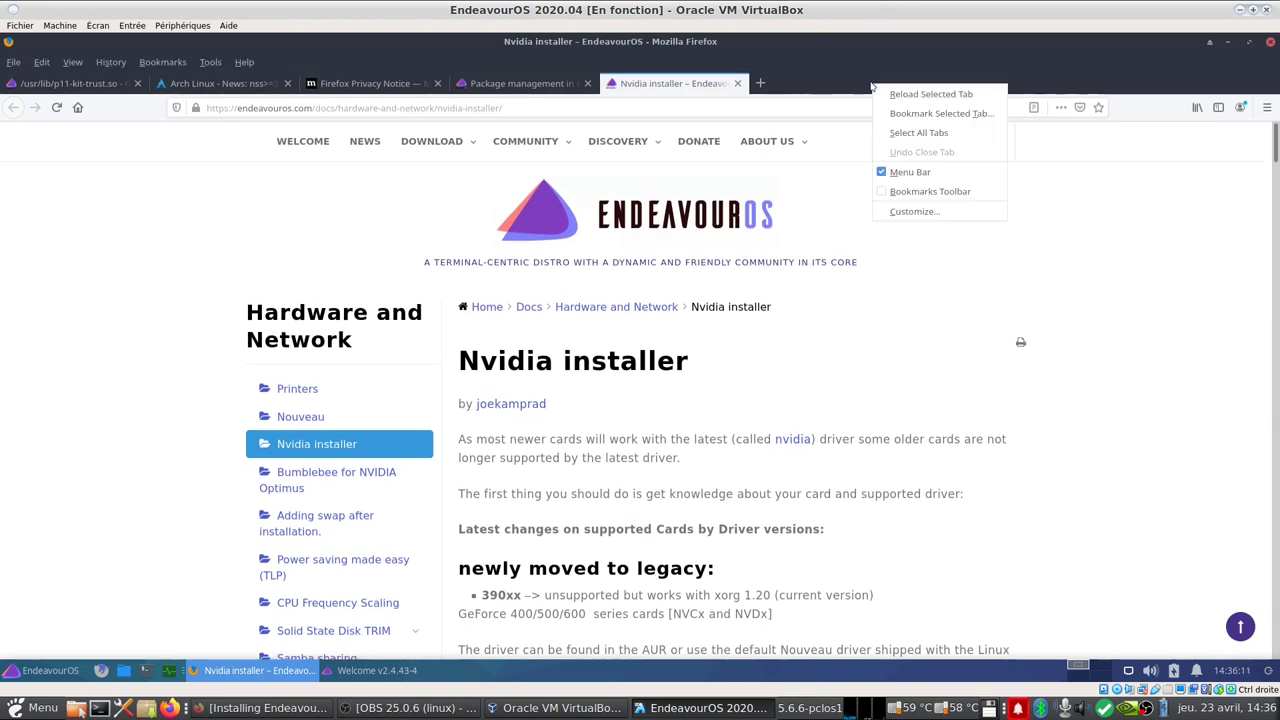
click(895, 192)
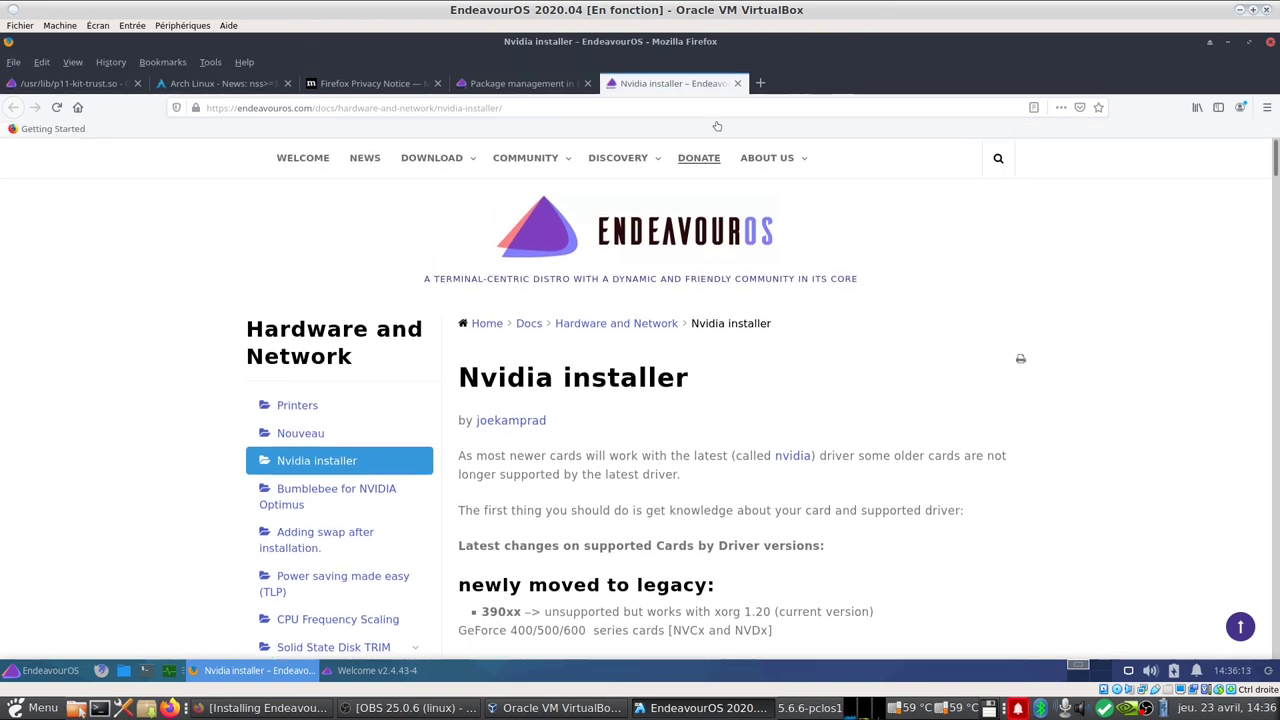
click(244, 62)
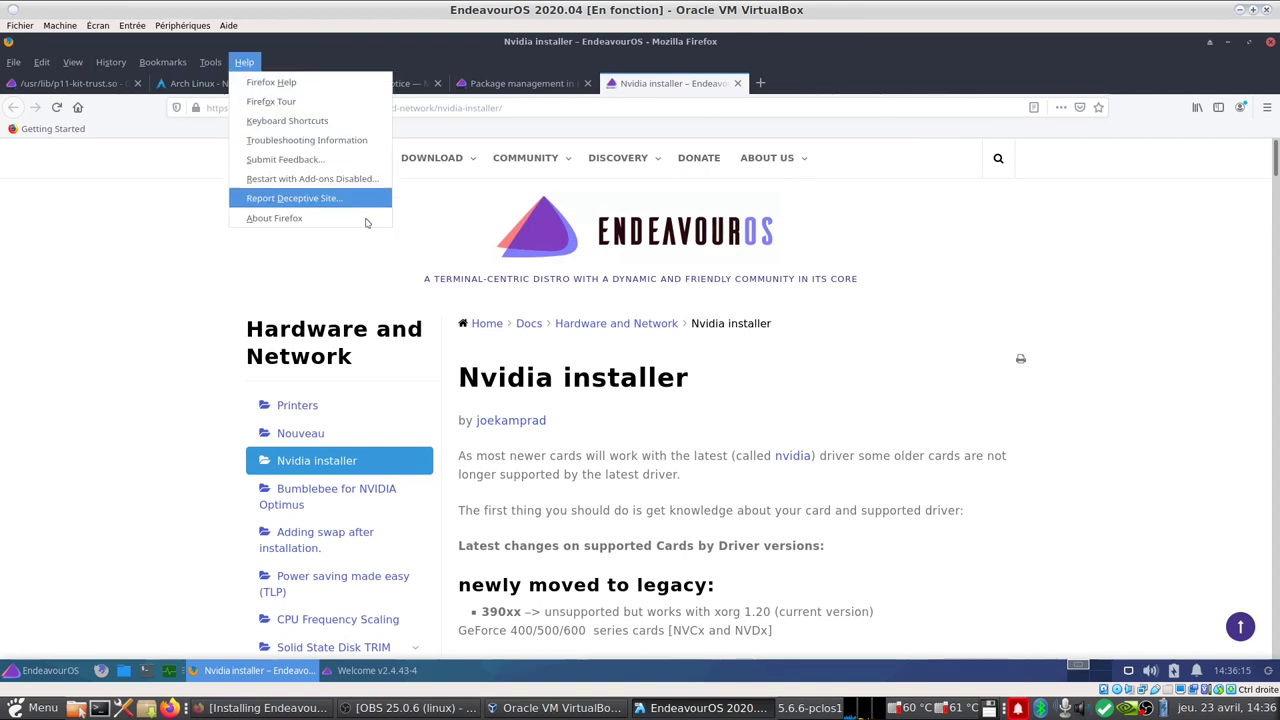
click(270, 215)
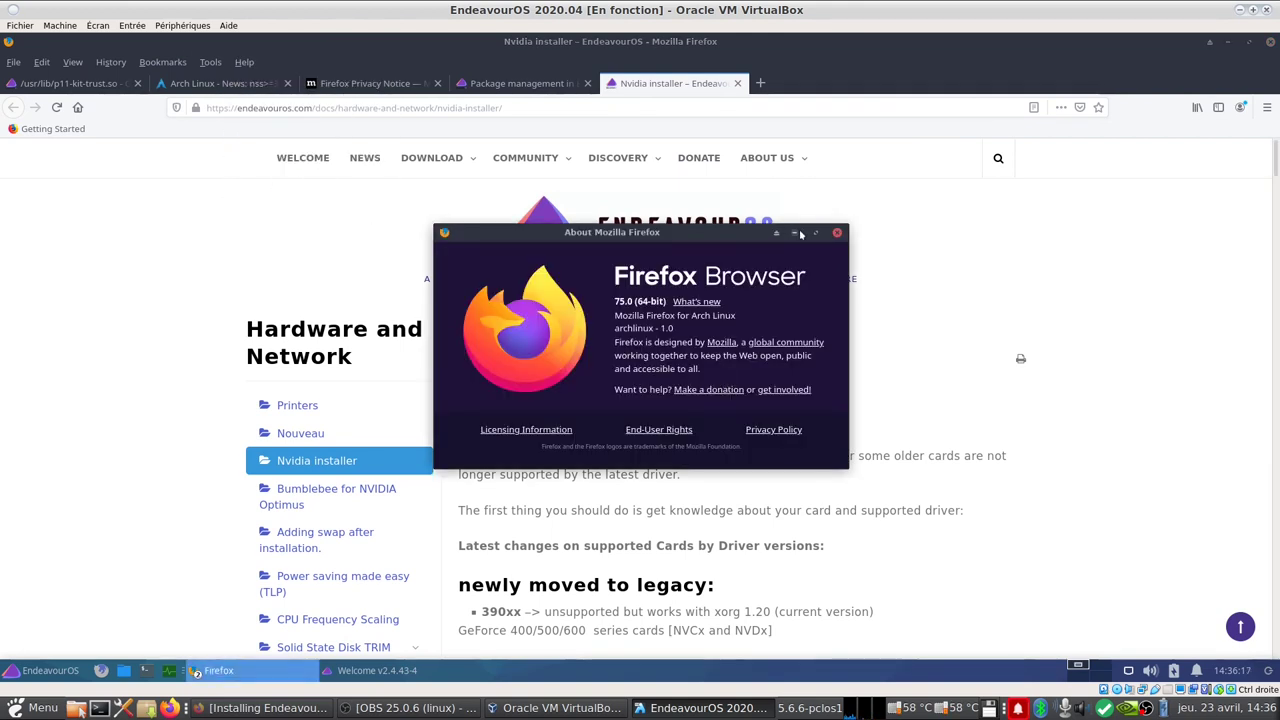
click(836, 234)
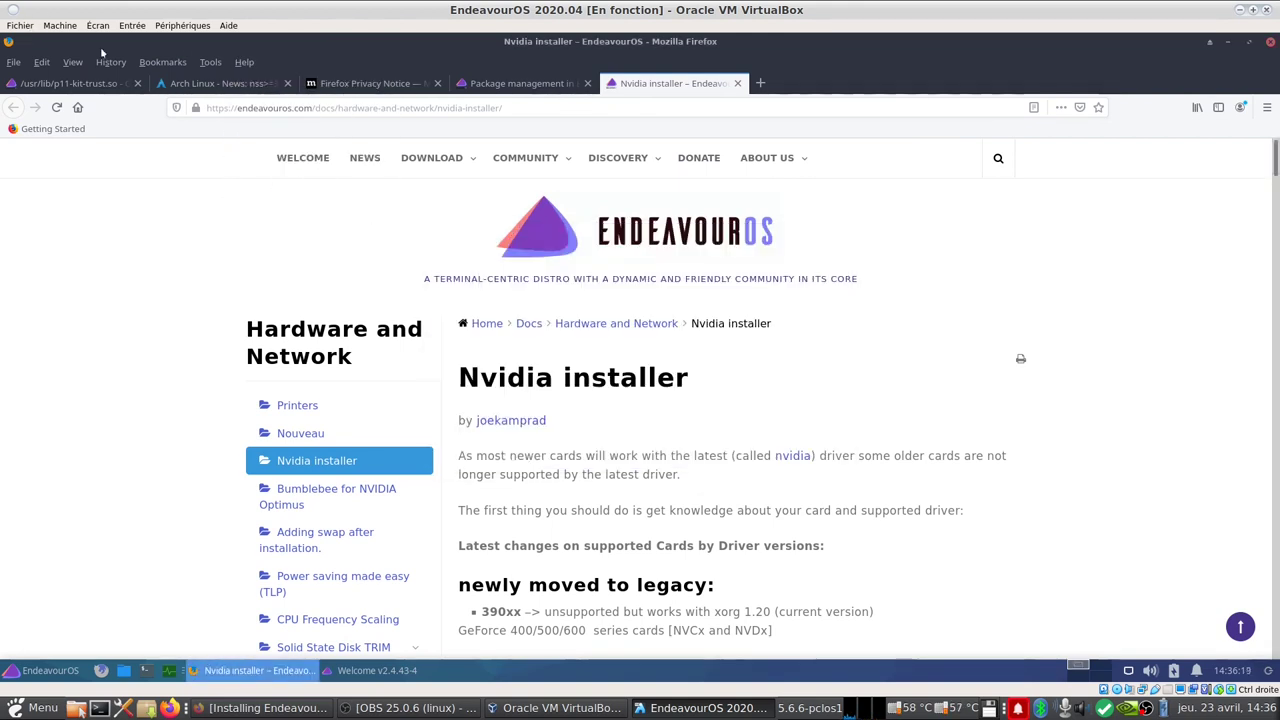
Step: In Preferences, download and add French as Firefox's interface language
click(41, 62)
click(100, 240)
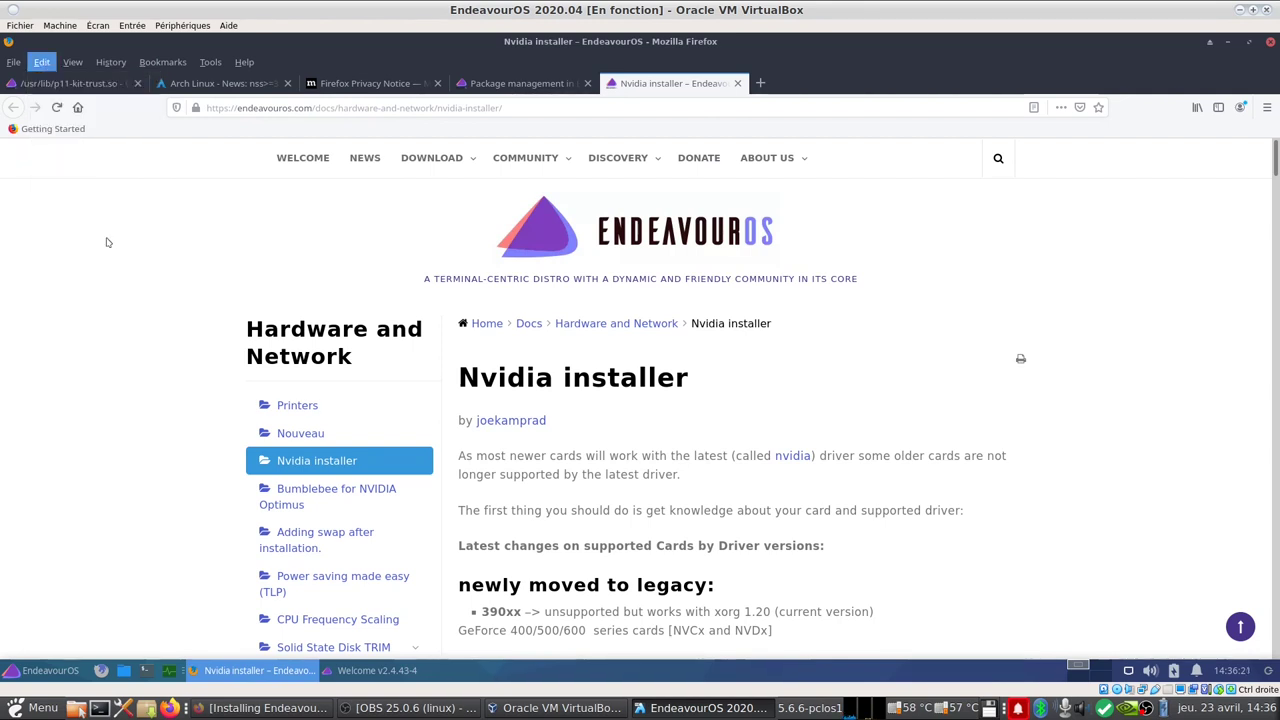
scroll(343, 277, down, 10)
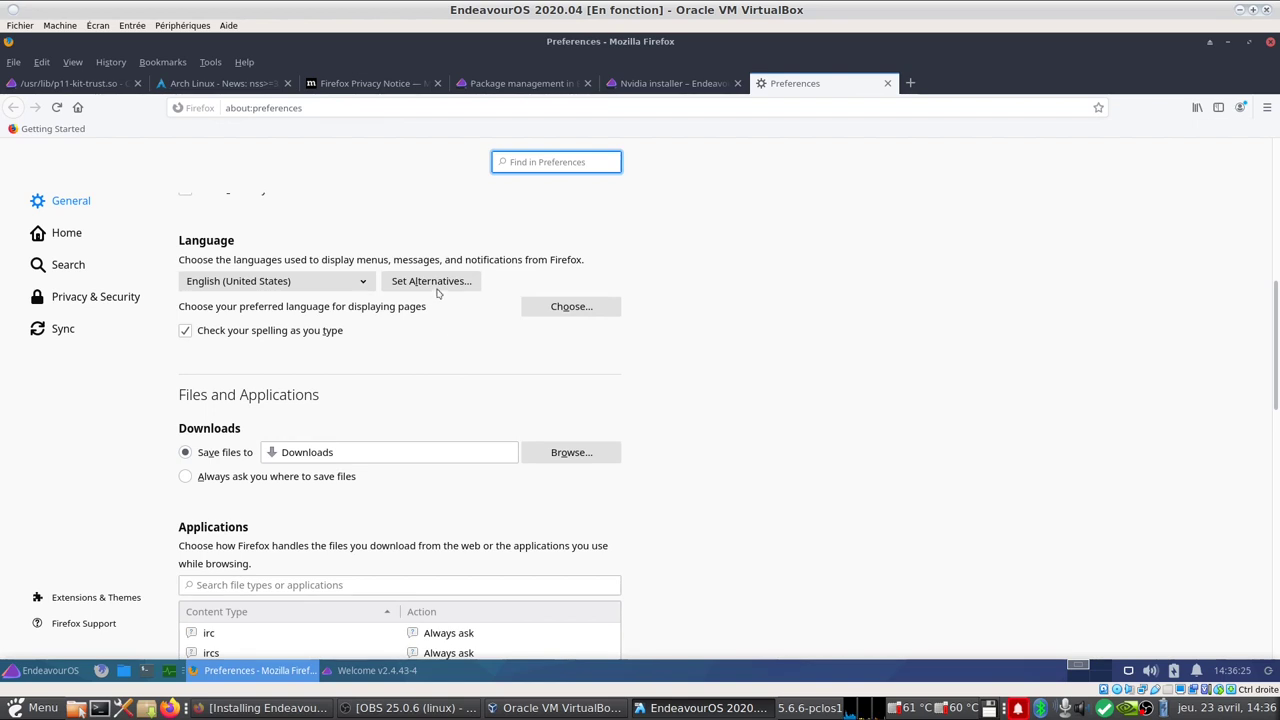
click(437, 290)
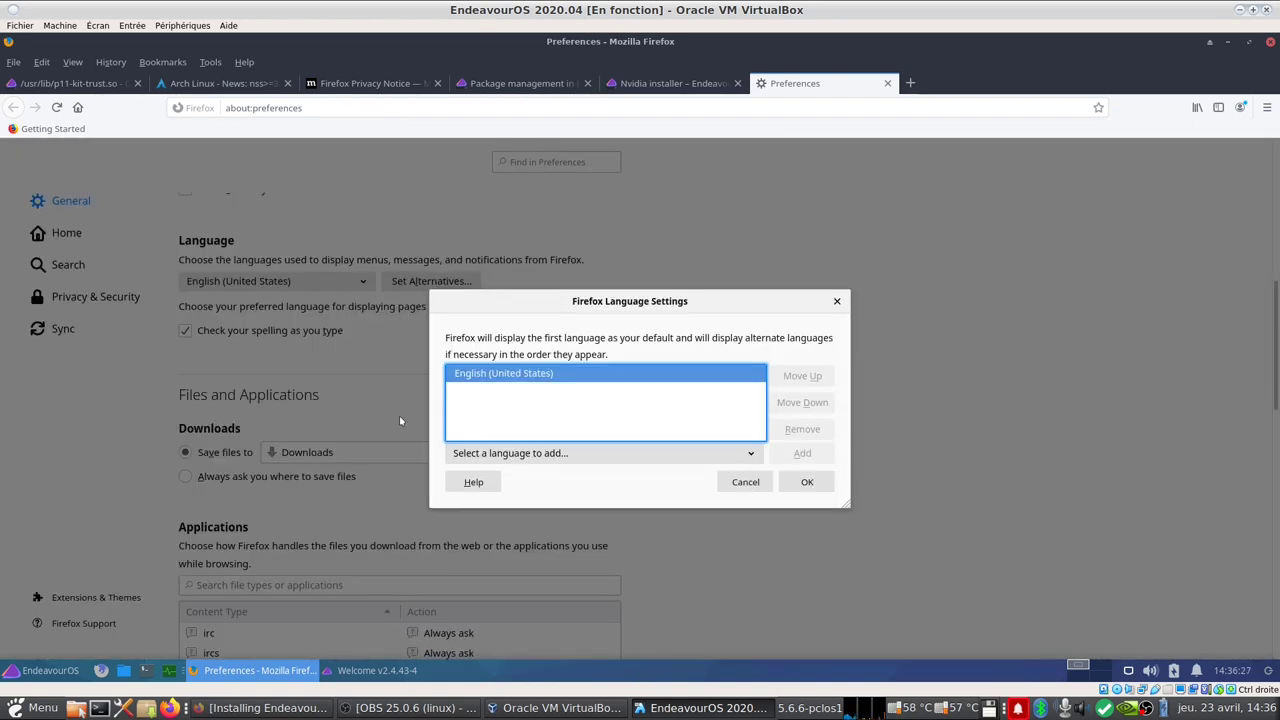
click(509, 460)
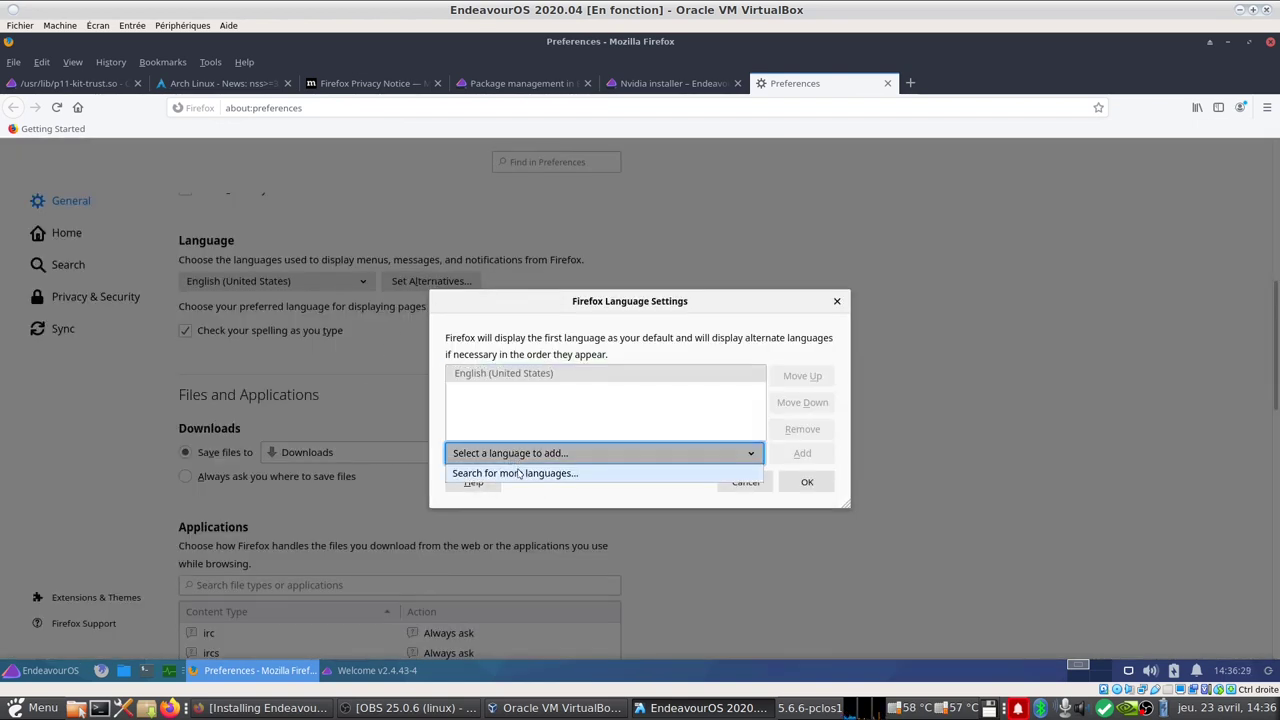
click(518, 472)
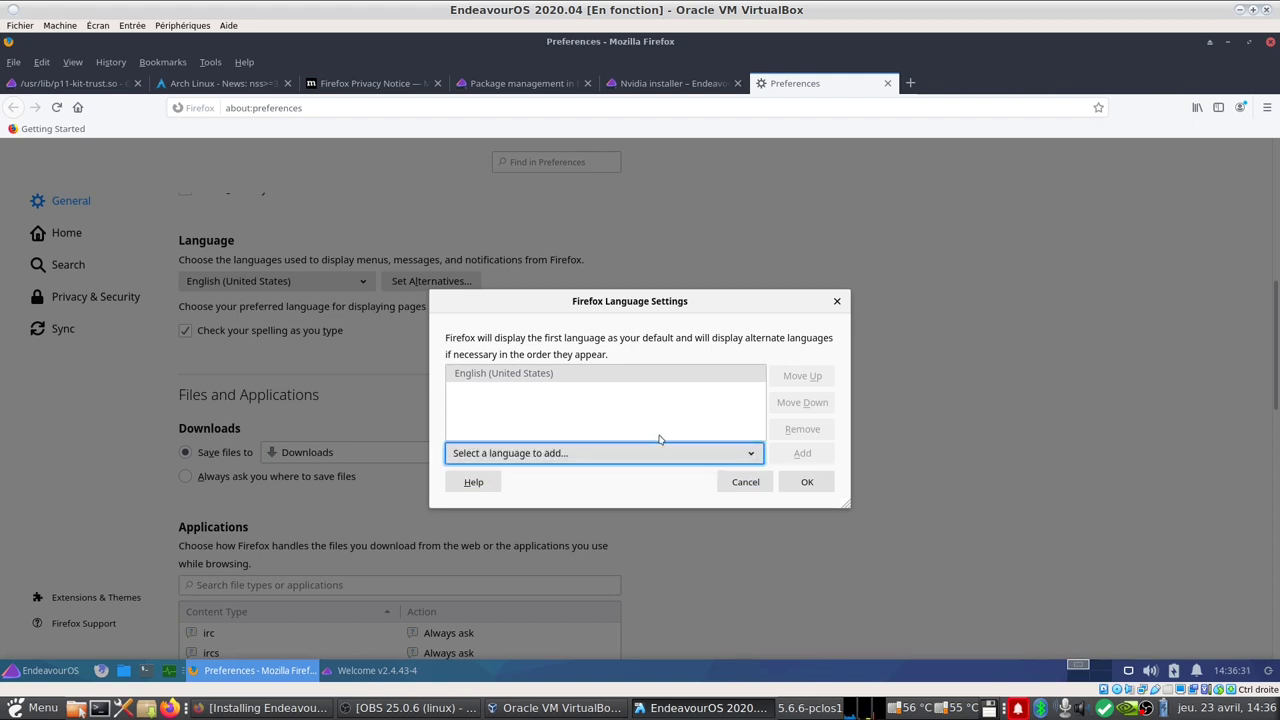
click(571, 455)
scroll(515, 385, down, 10)
scroll(502, 387, down, 1)
scroll(502, 387, up, 6)
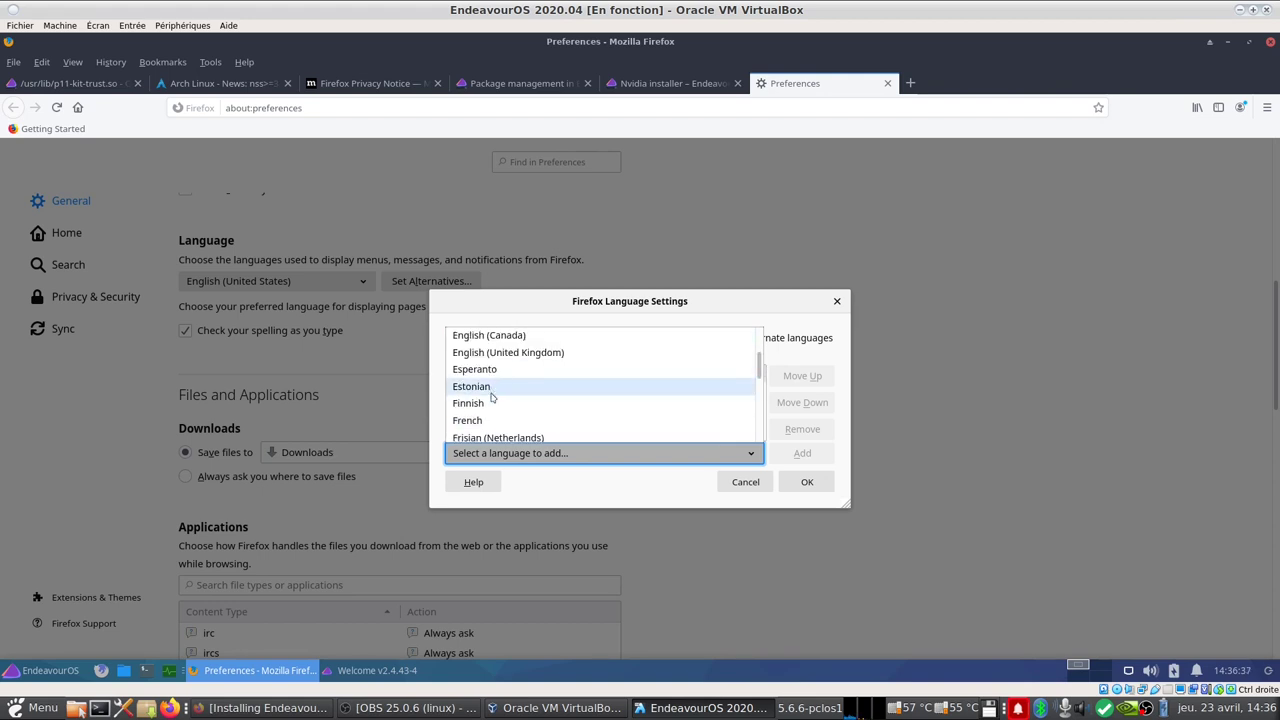
click(490, 420)
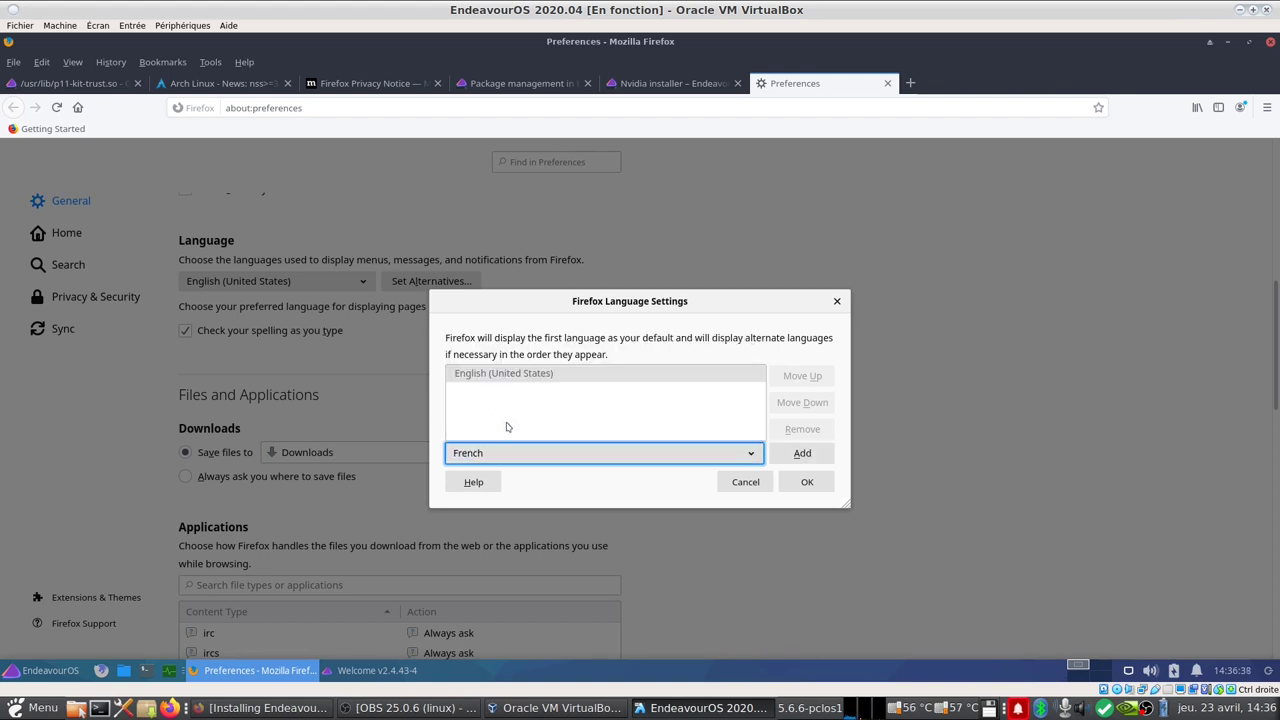
click(800, 457)
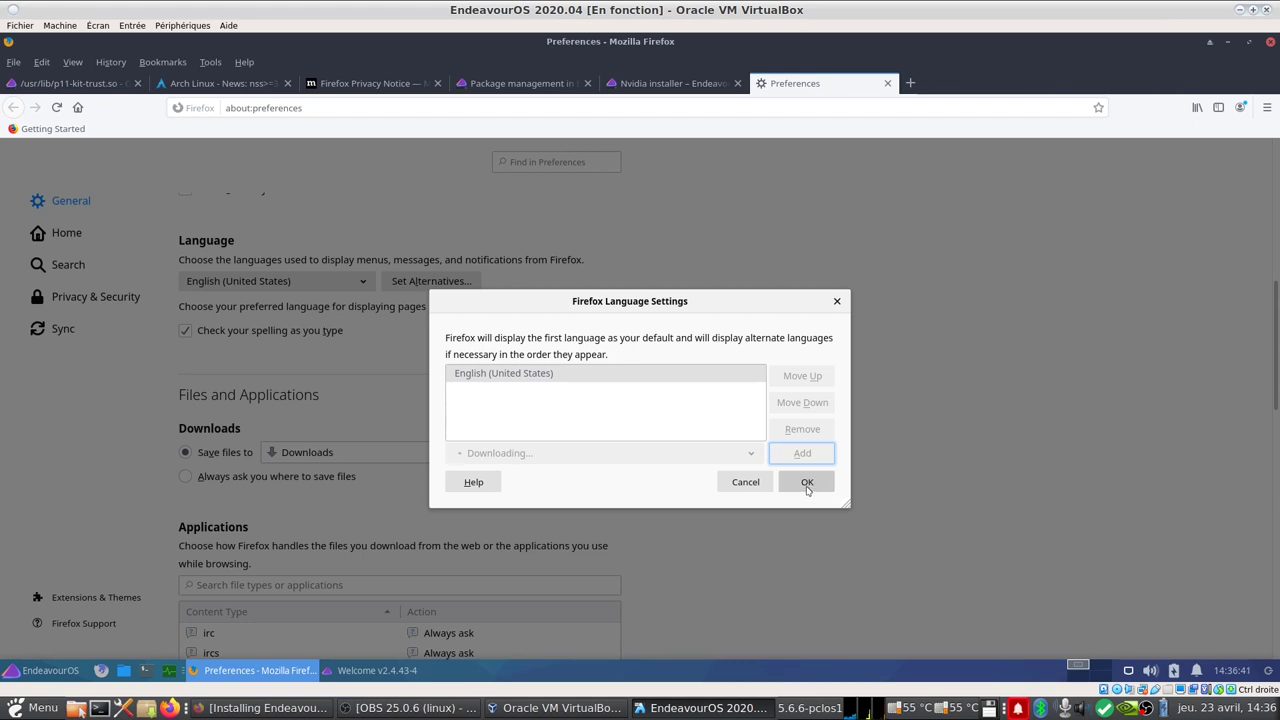
click(807, 484)
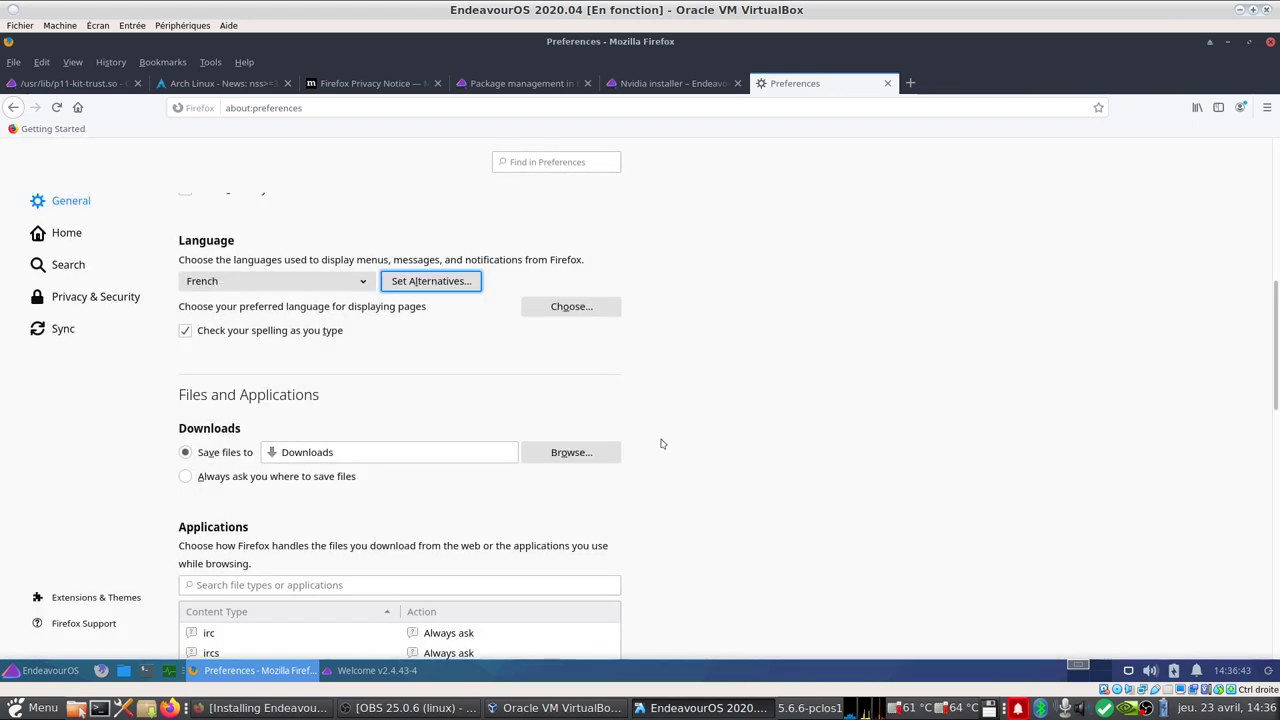
Step: Accept French first for web page languages, then quit Firefox closing all tabs
click(582, 307)
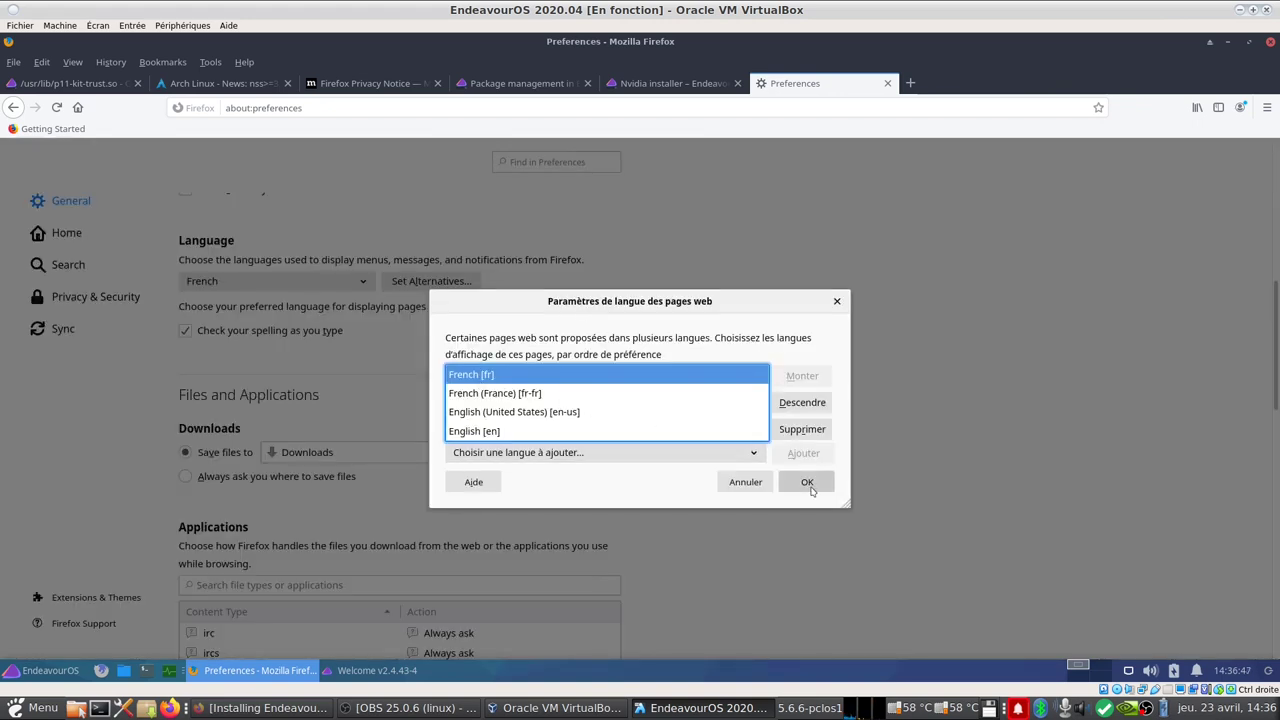
click(807, 482)
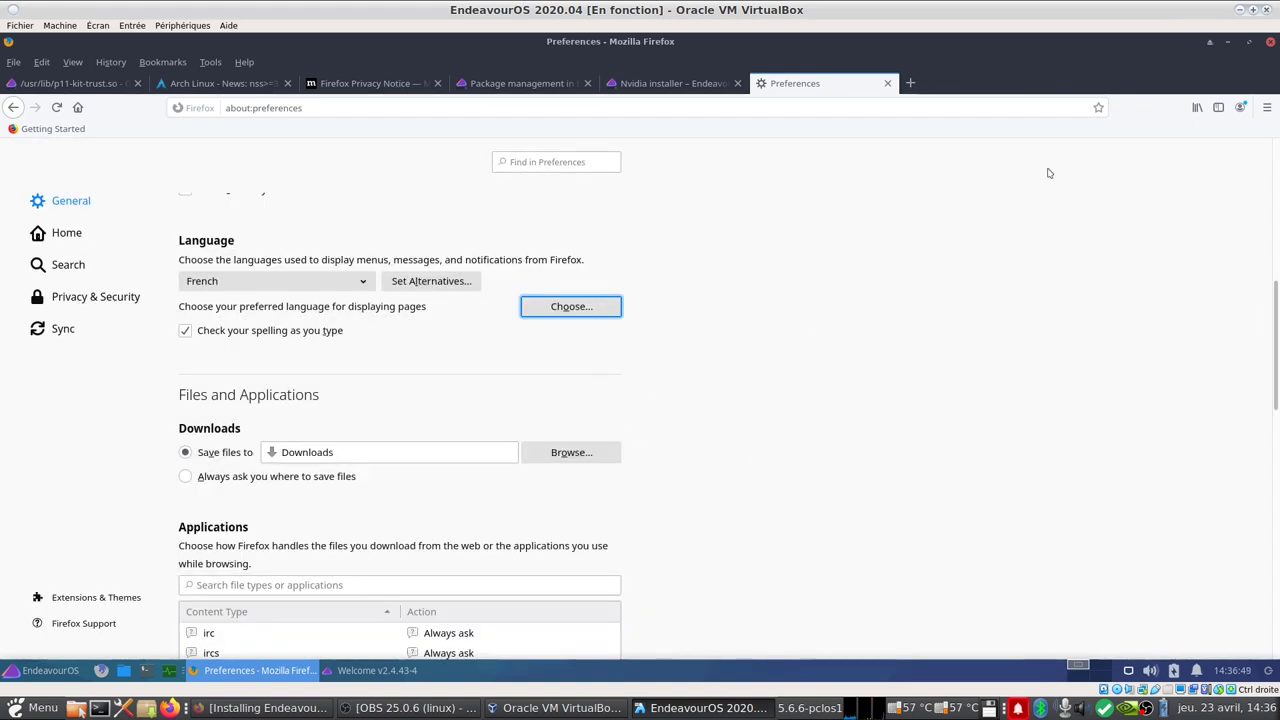
click(1270, 43)
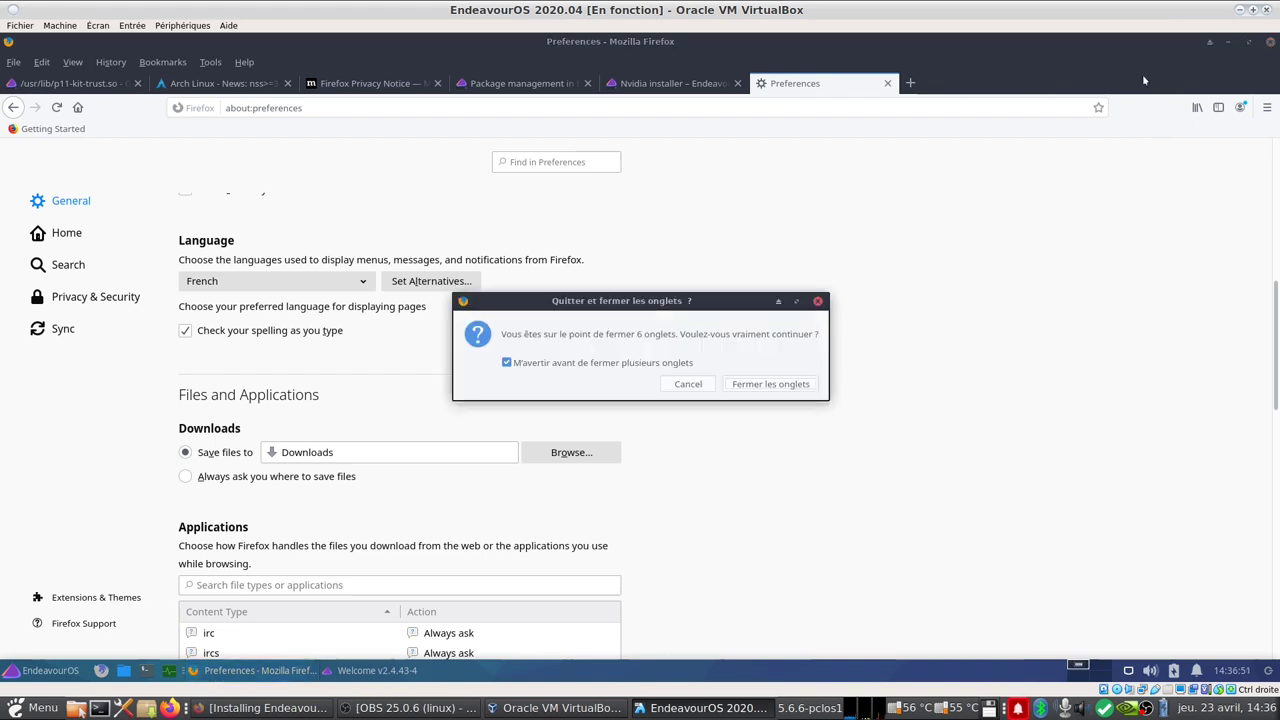
click(766, 384)
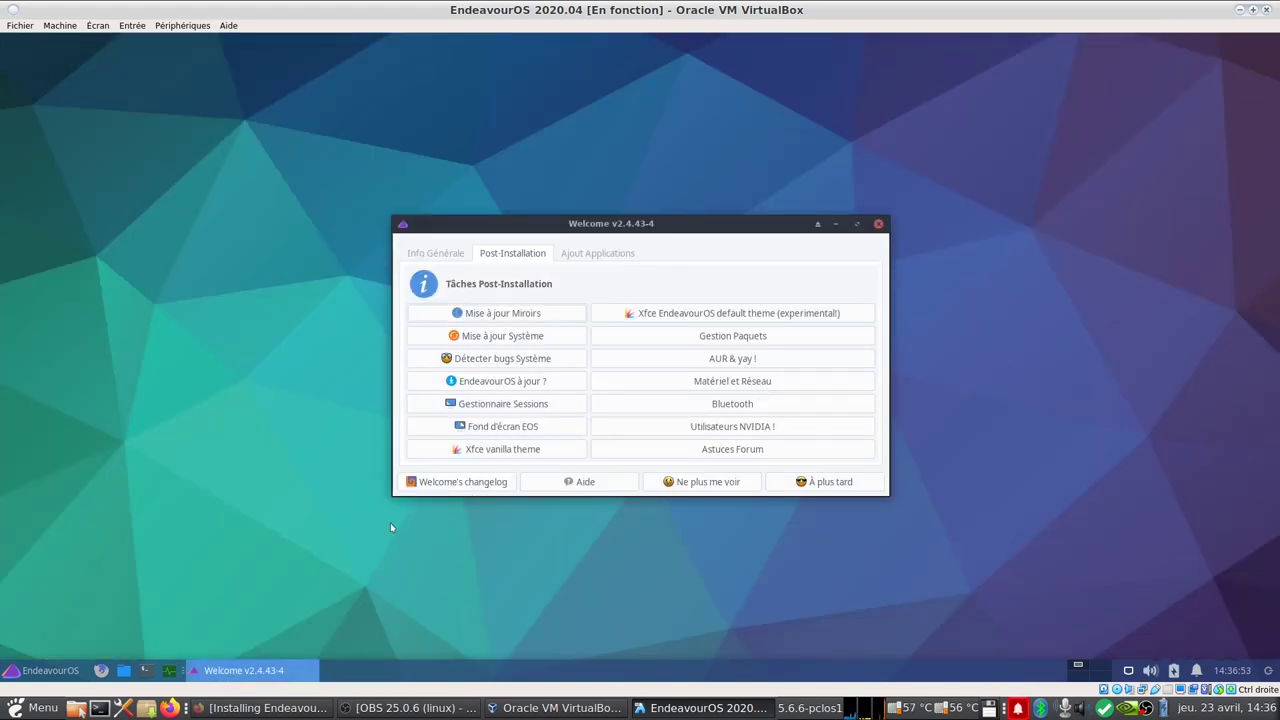
Step: Relaunch Firefox to confirm the French interface, then browse Welcome's tabs ending on Ajout Applications
click(101, 670)
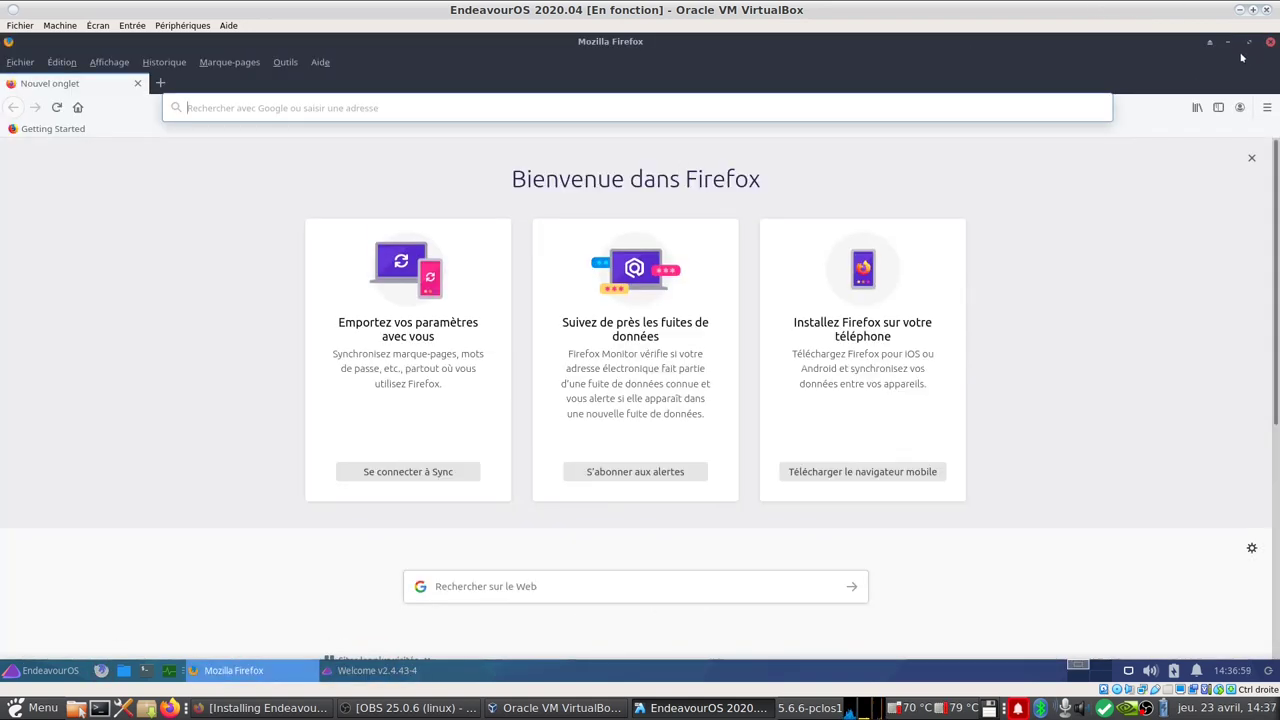
click(1270, 42)
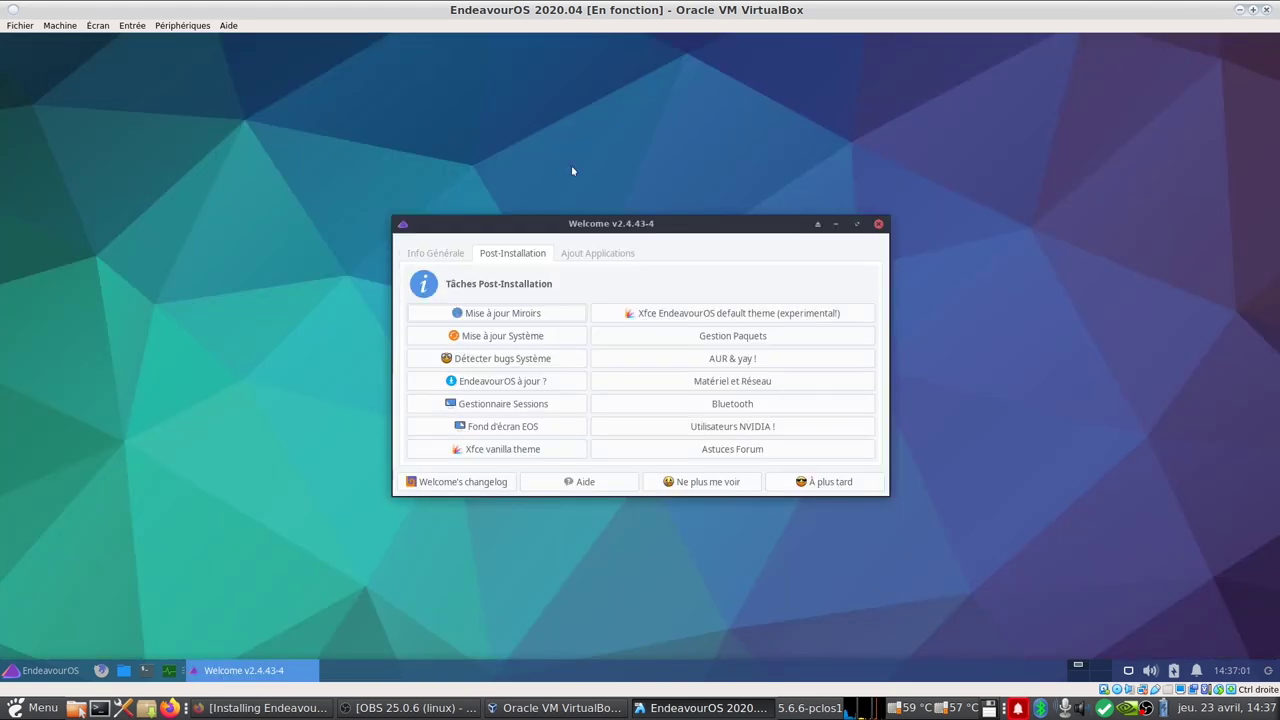
click(588, 254)
click(447, 255)
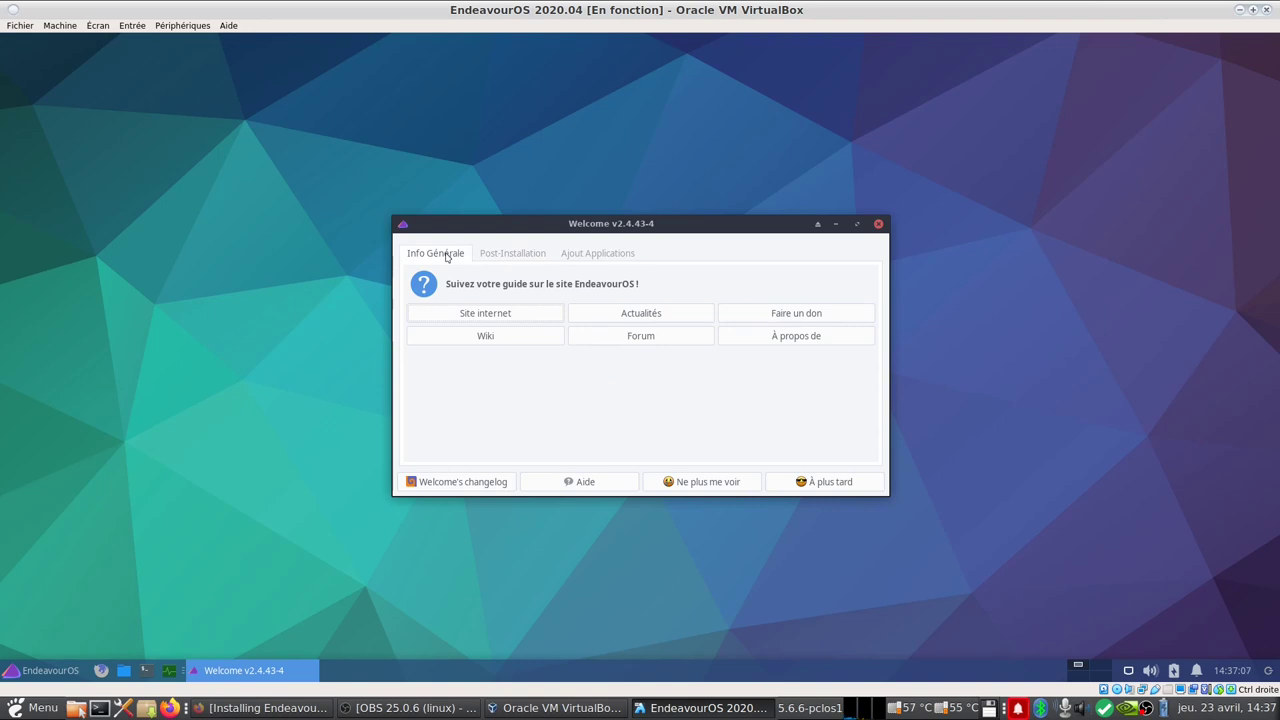
click(505, 258)
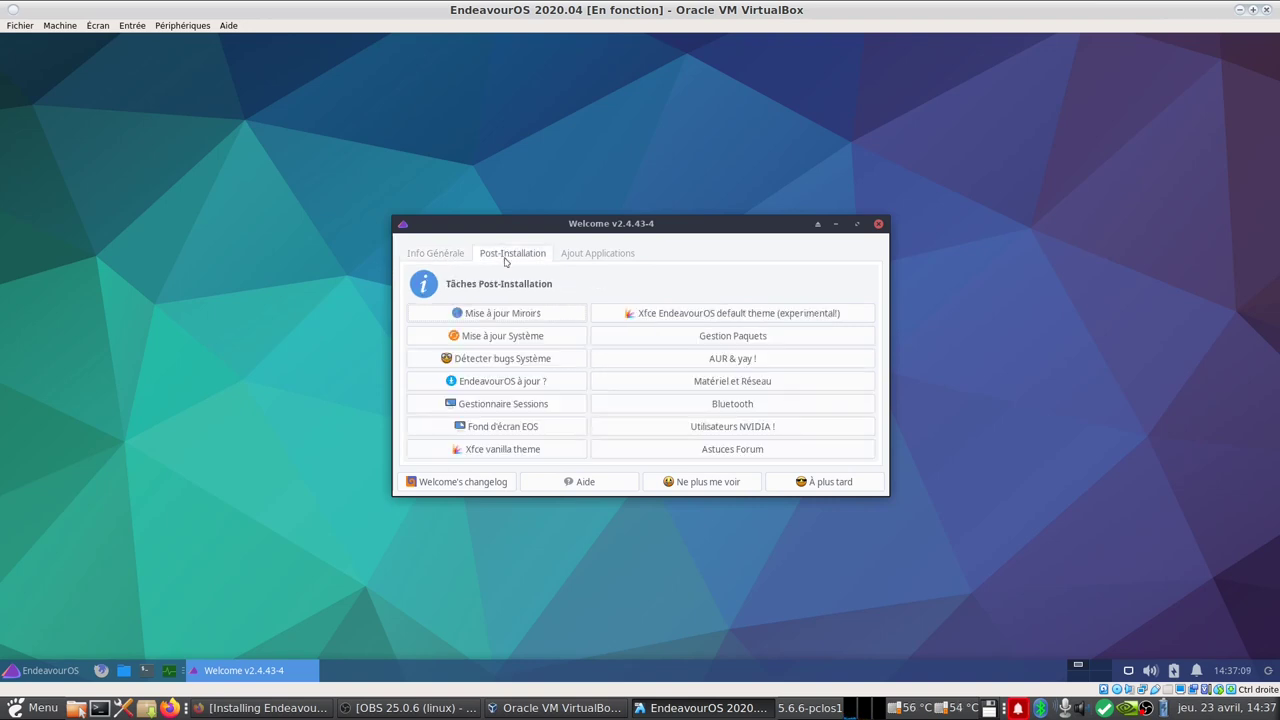
click(614, 256)
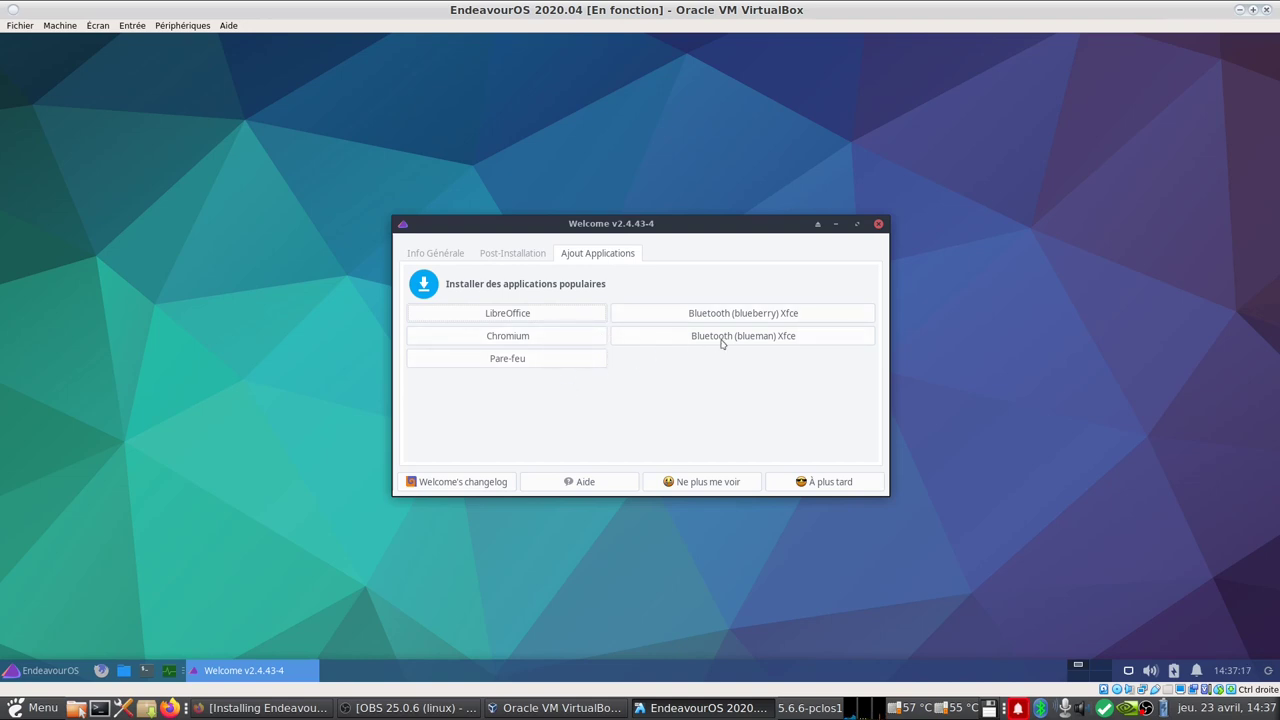
Step: Start the LibreOffice installation from the Welcome app, authenticating with the account password
click(543, 320)
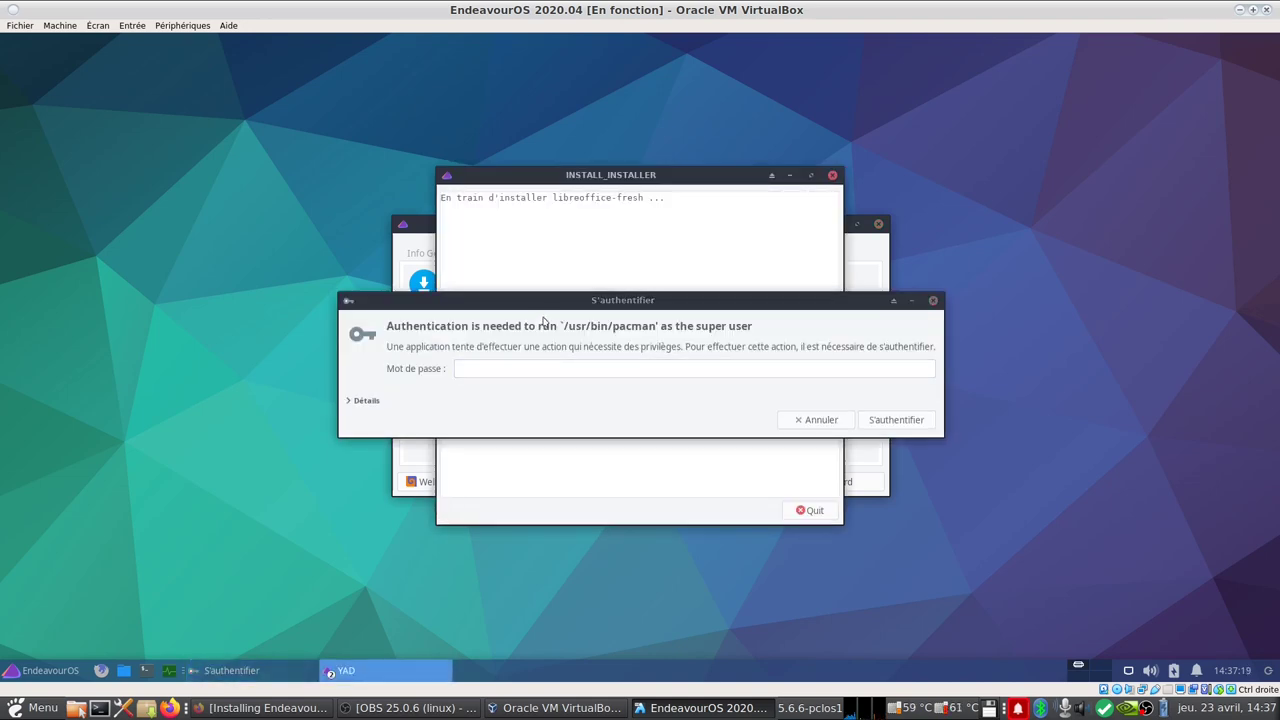
click(651, 369)
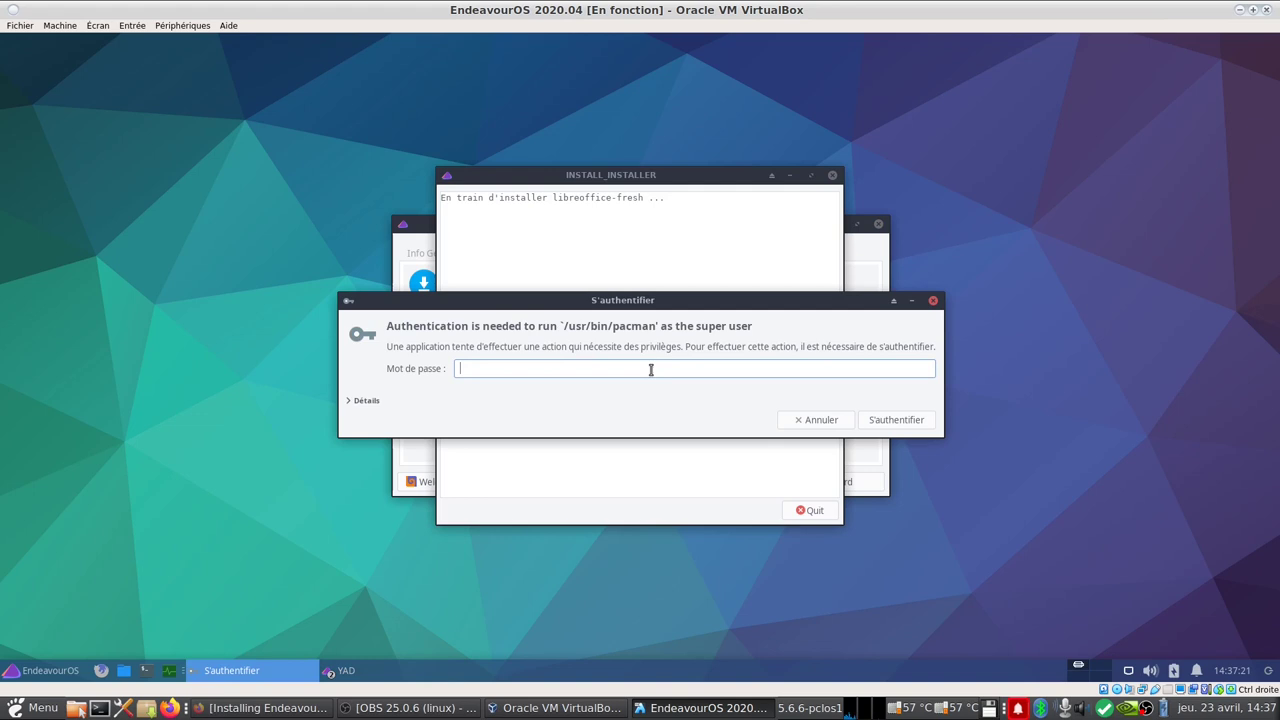
text(••••••••)
key(Return)
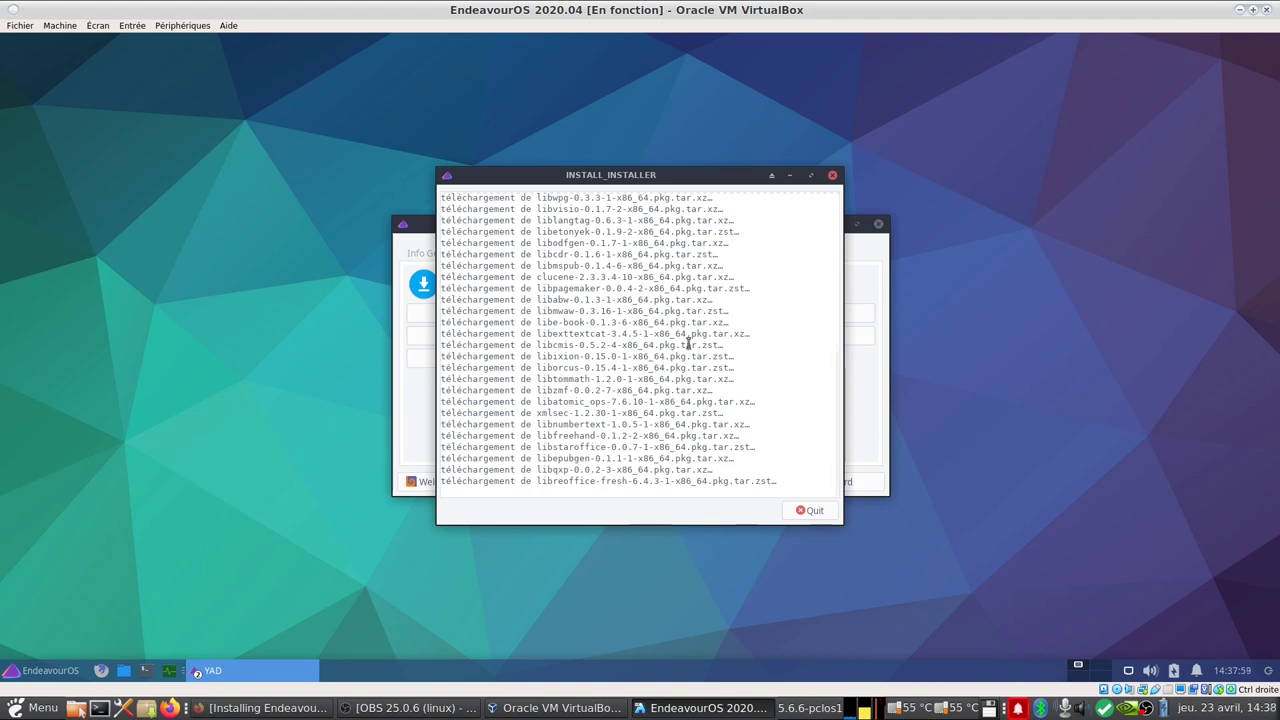
Step: Attempt a Chromium install from Ajout Applications; it fails on the locked database, so quit it
drag(666, 174, 280, 157)
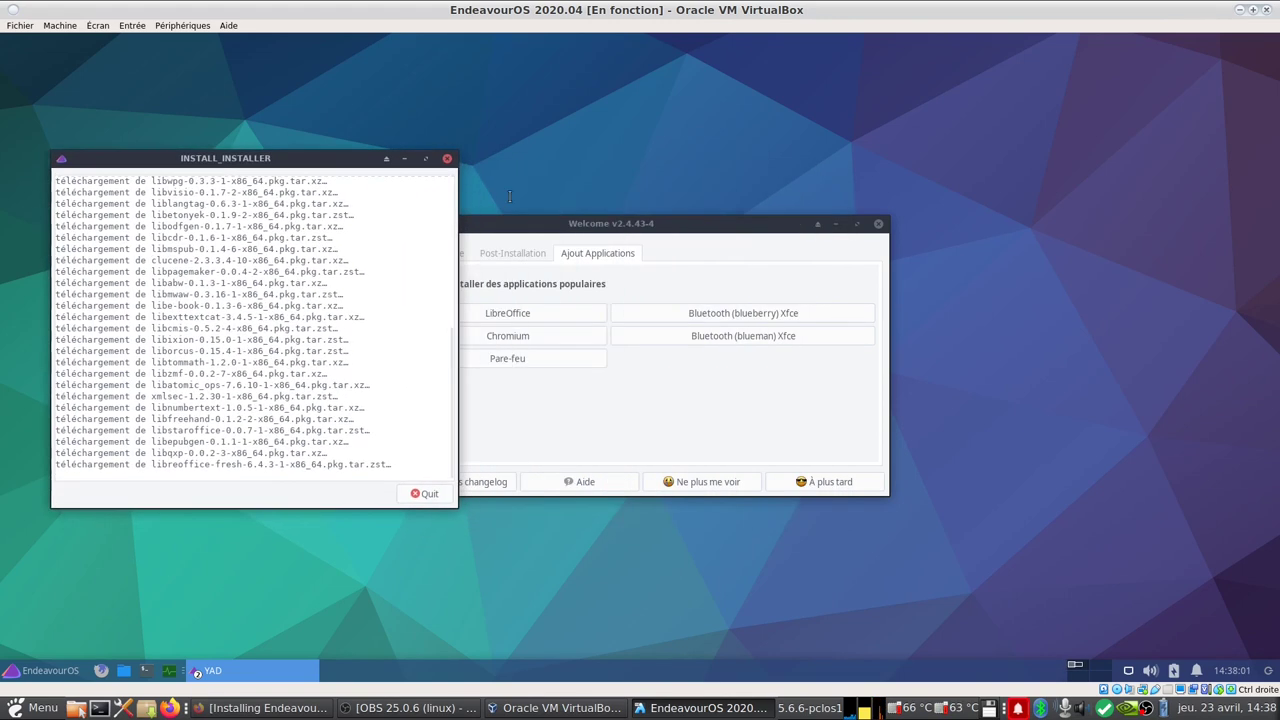
drag(634, 229, 878, 183)
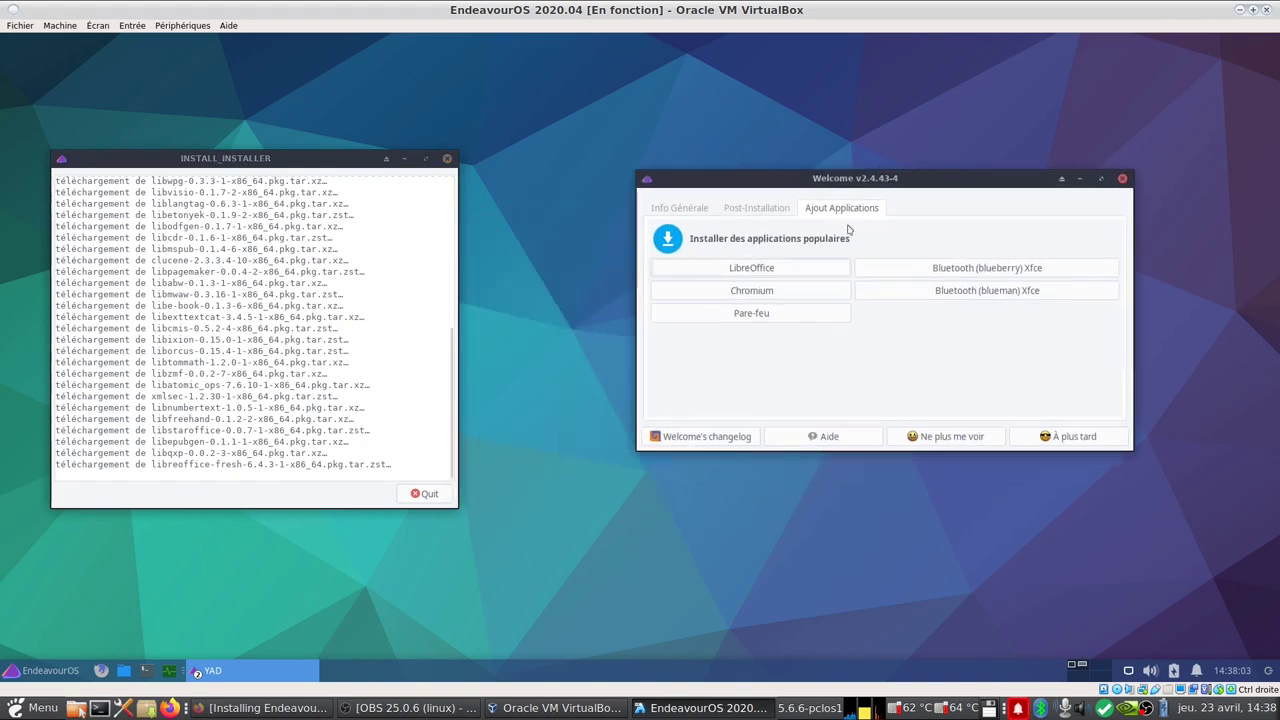
click(798, 291)
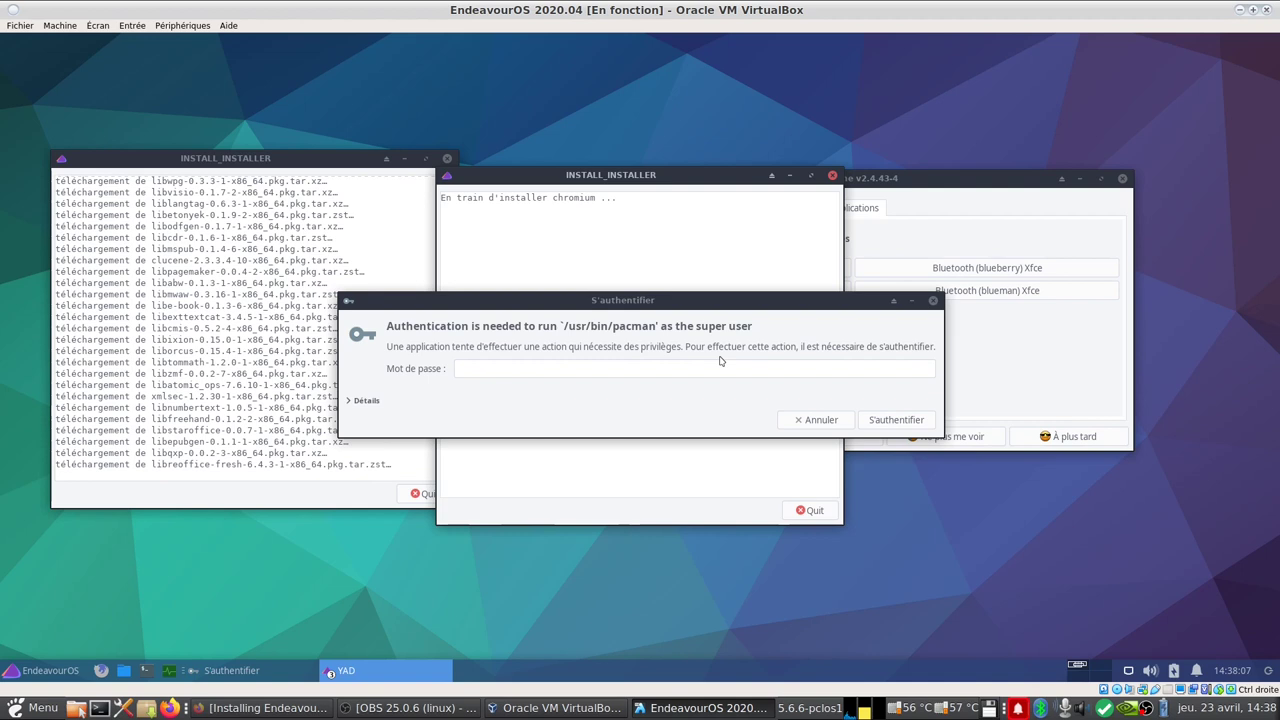
click(595, 367)
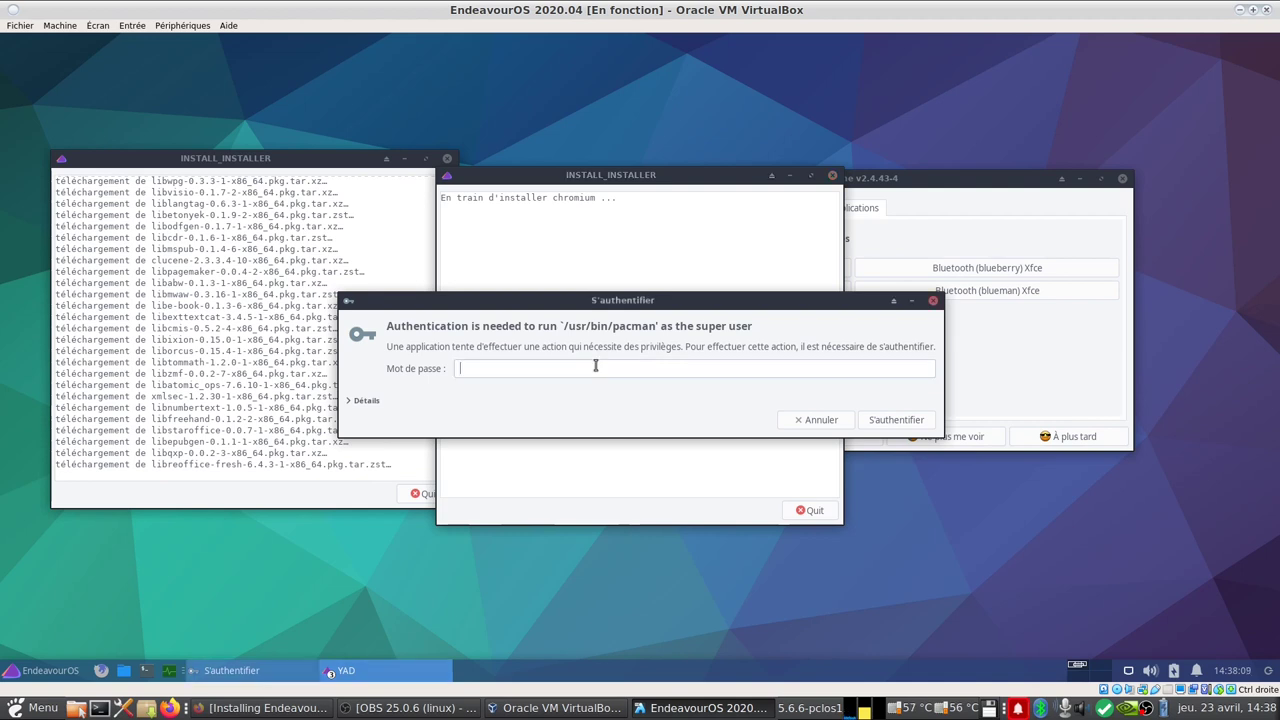
text(••••••)
key(Return)
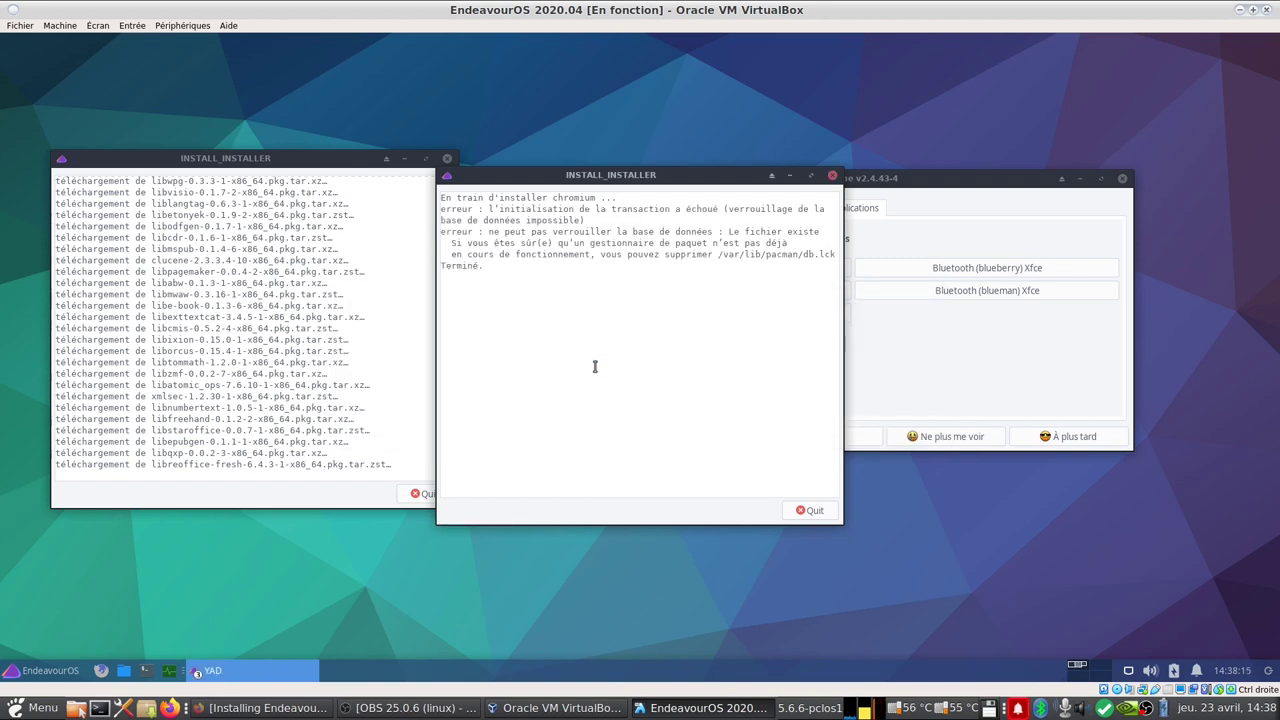
click(810, 511)
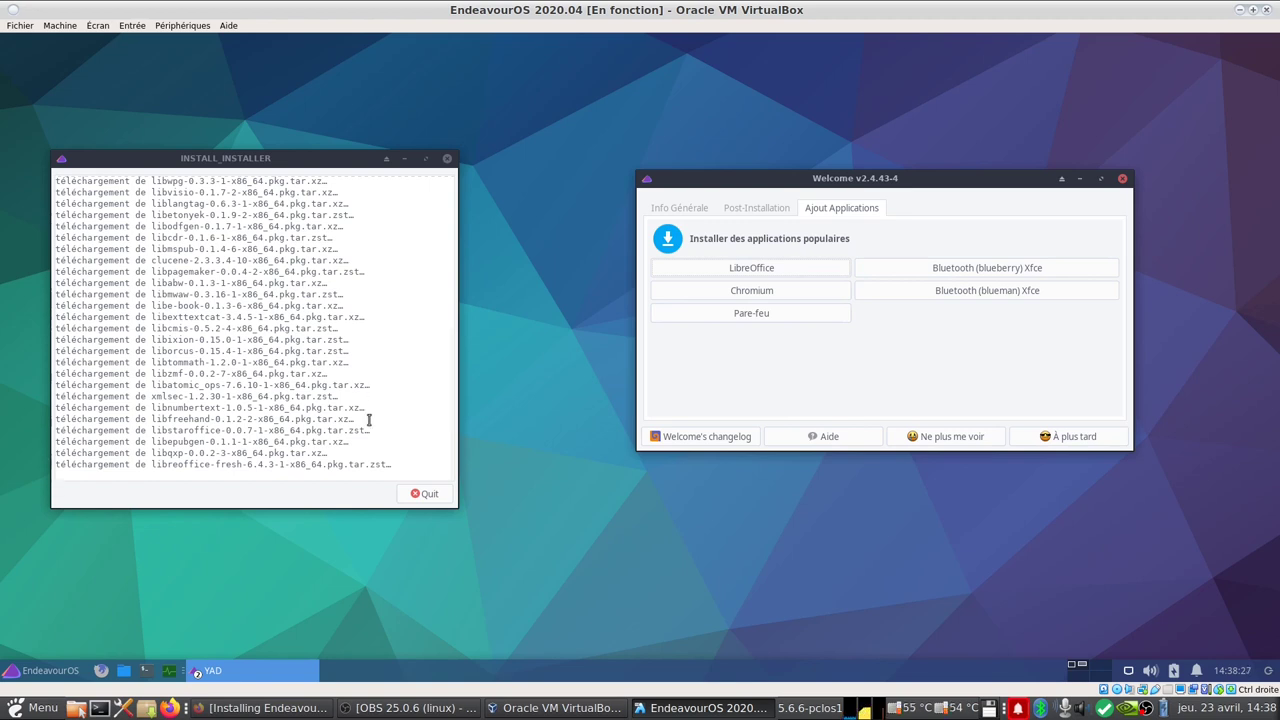
Step: Run neofetch in a new terminal to view the system details, then minimize it
click(146, 672)
text(neofetch)
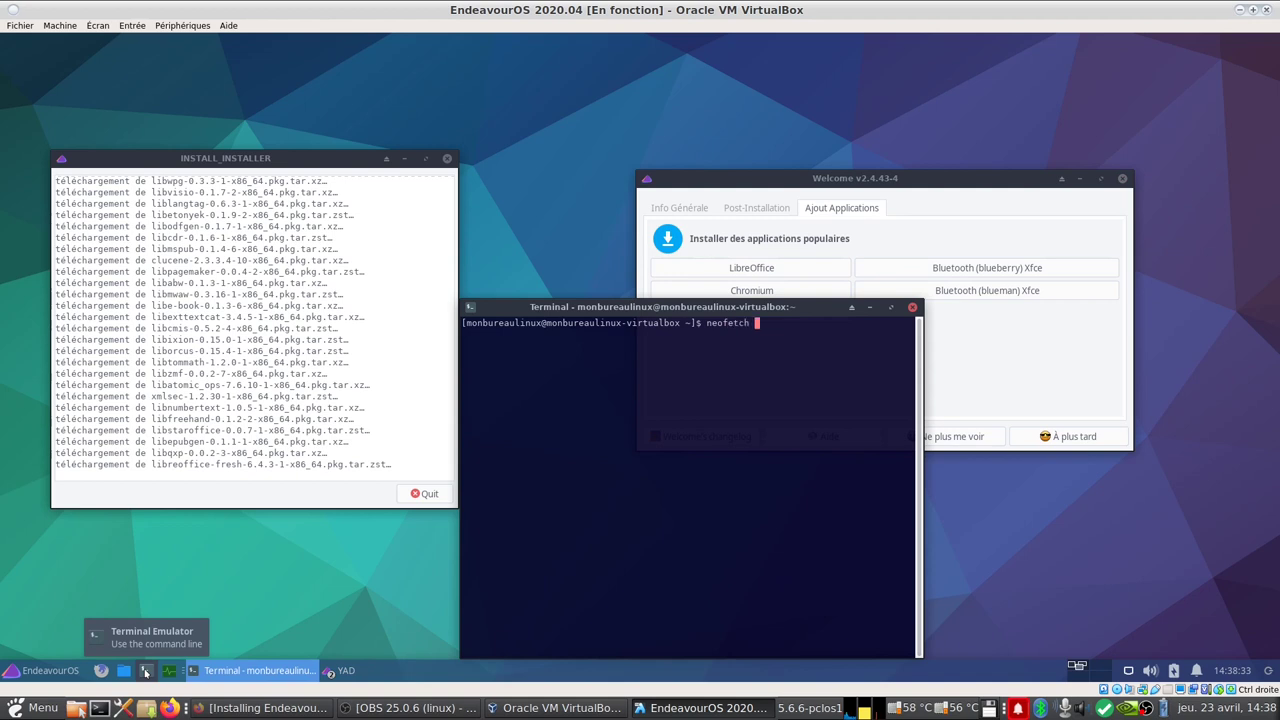
key(Return)
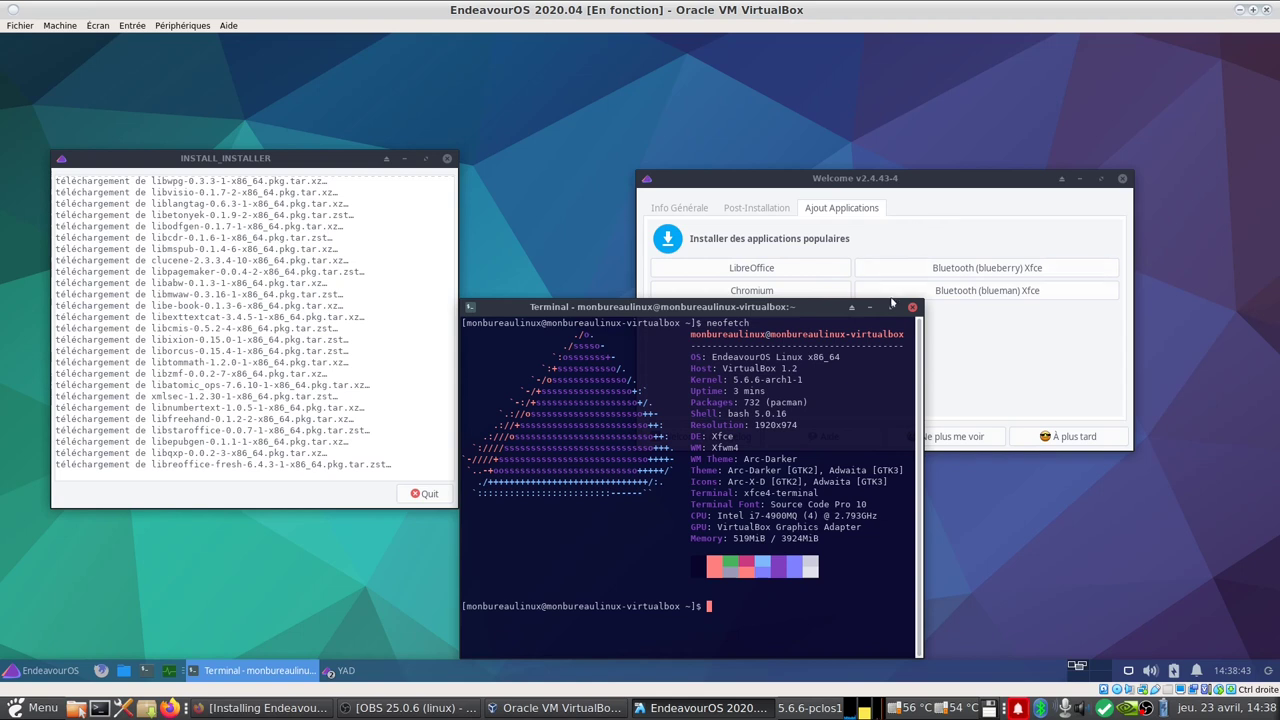
click(868, 309)
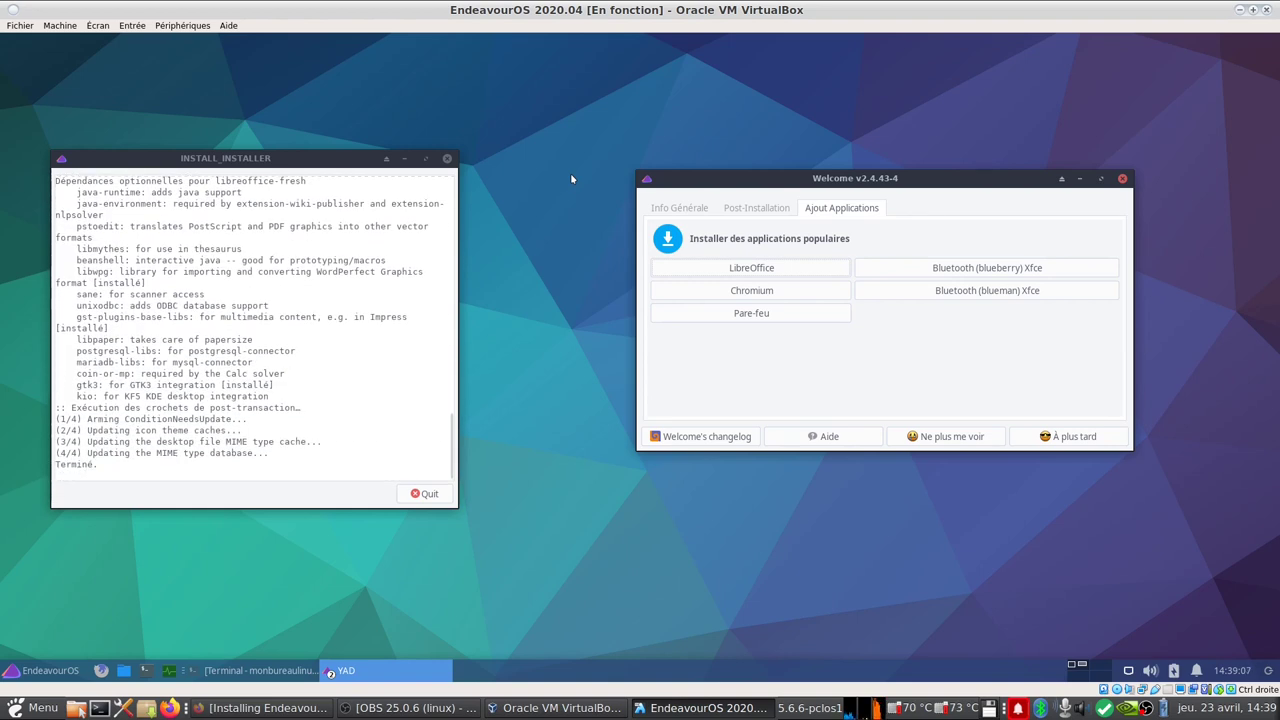
Step: Close the finished LibreOffice installer and start the Chromium install, authenticating with the password
click(424, 493)
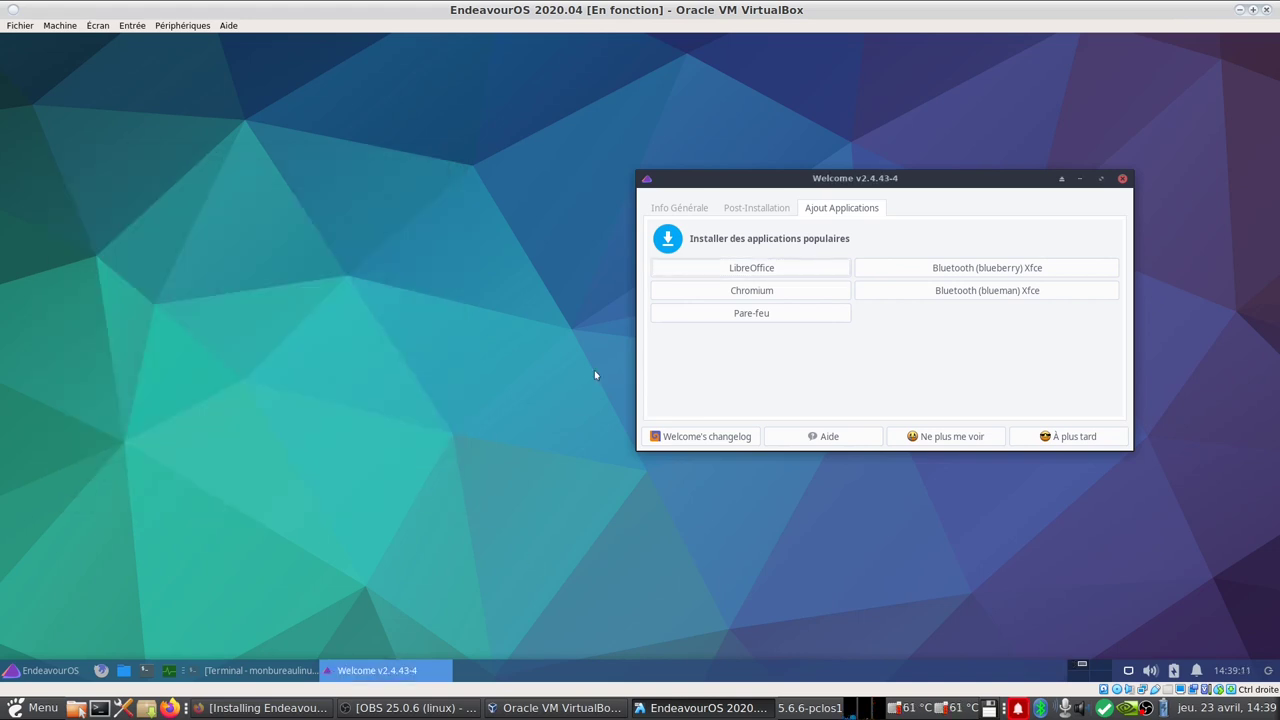
click(752, 292)
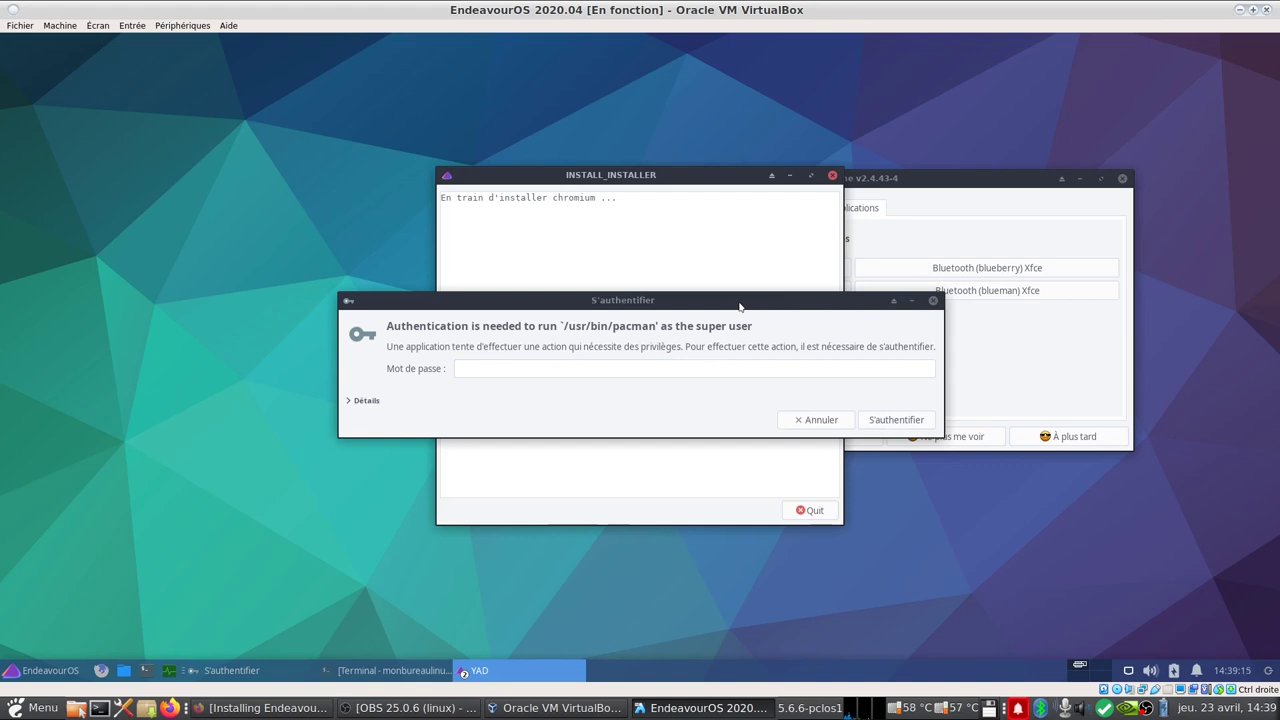
click(576, 370)
text(•••••••)
key(Return)
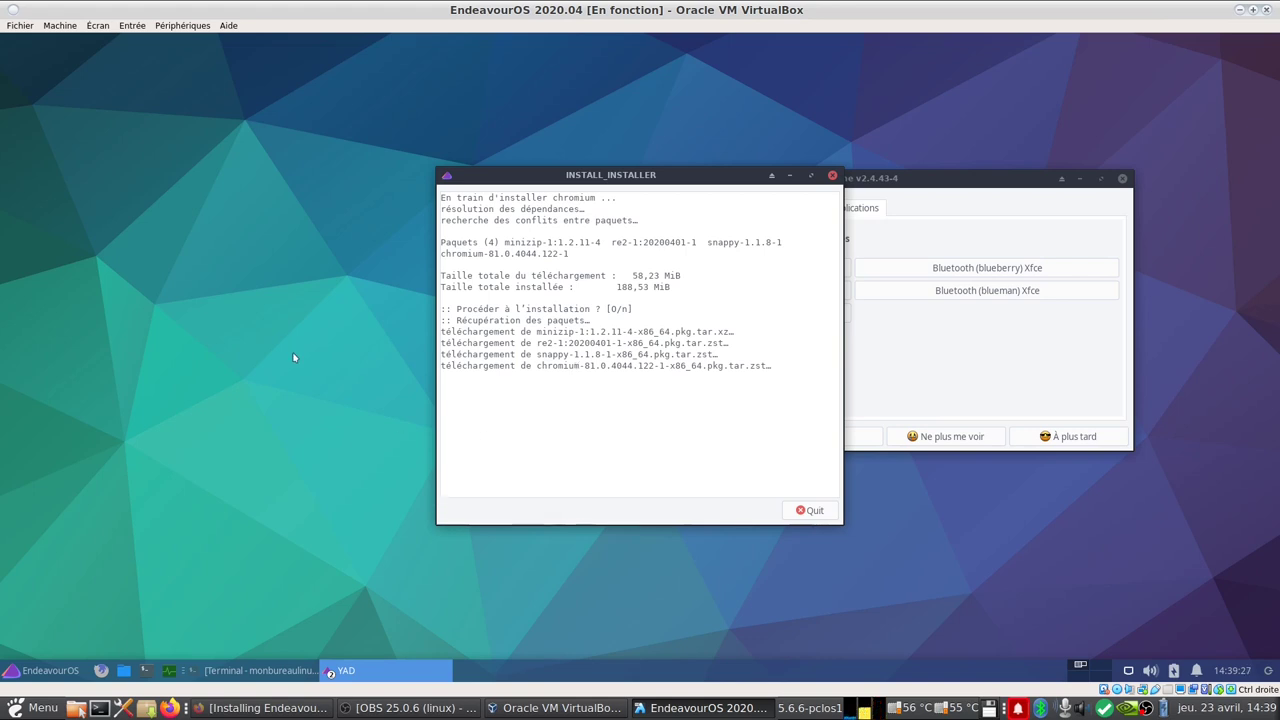
Step: Launch Writer from Bureautique, check Help > About for version and fr-FR locale, then close it
click(45, 670)
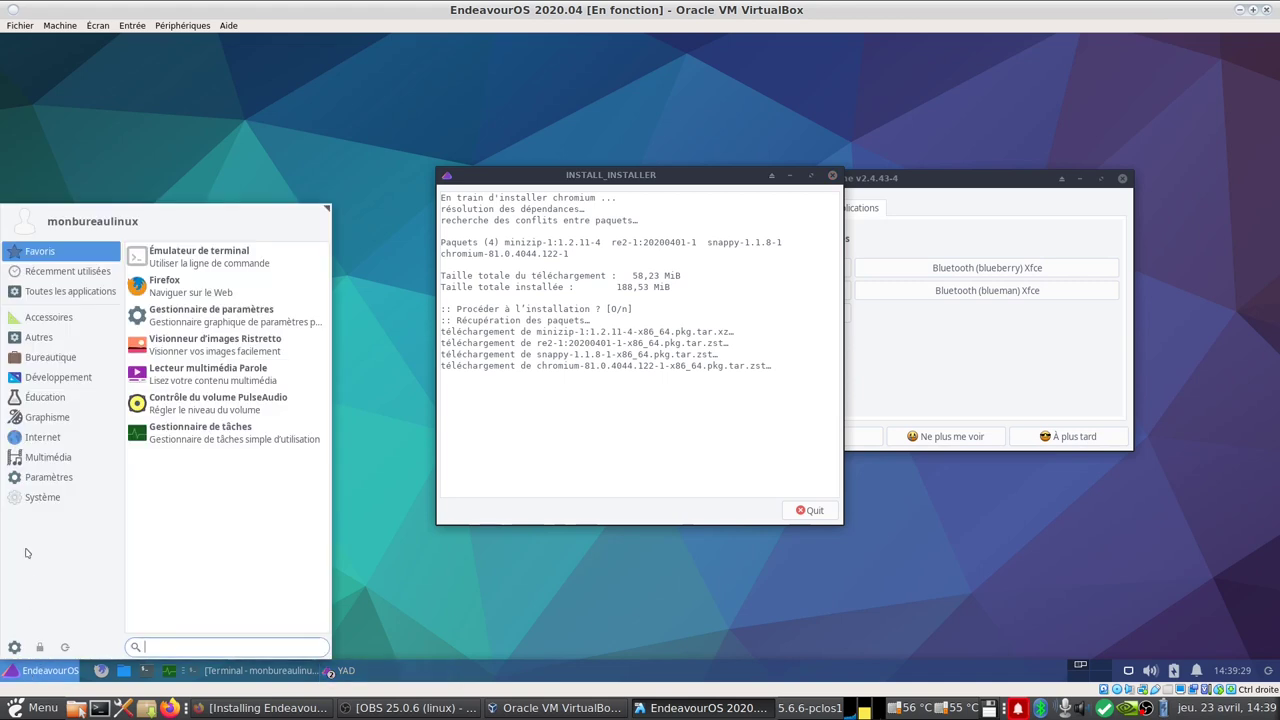
click(60, 362)
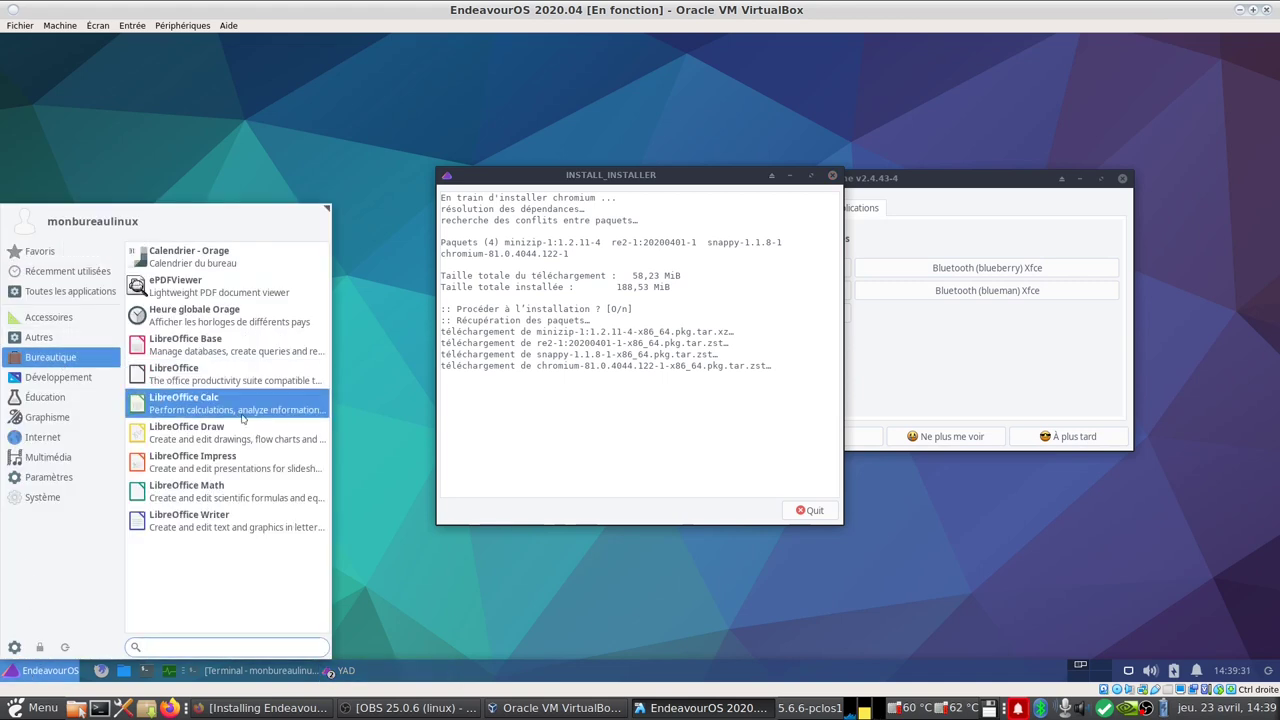
click(252, 516)
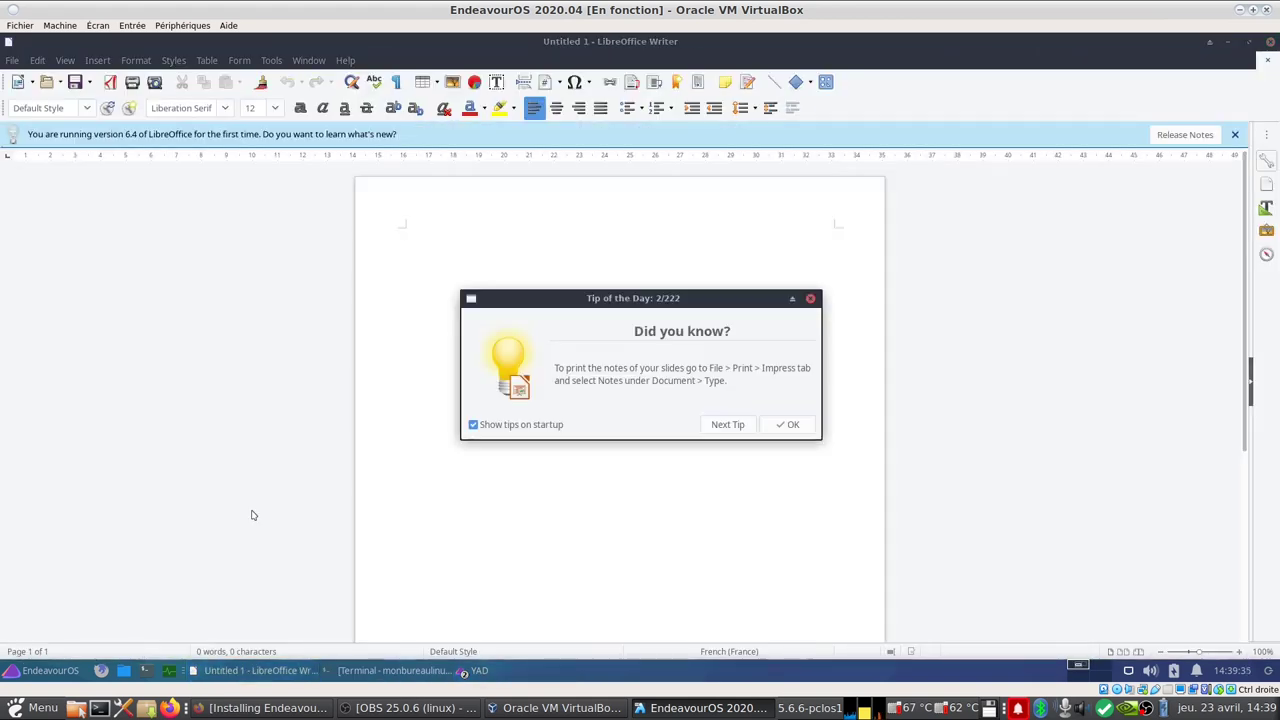
click(788, 425)
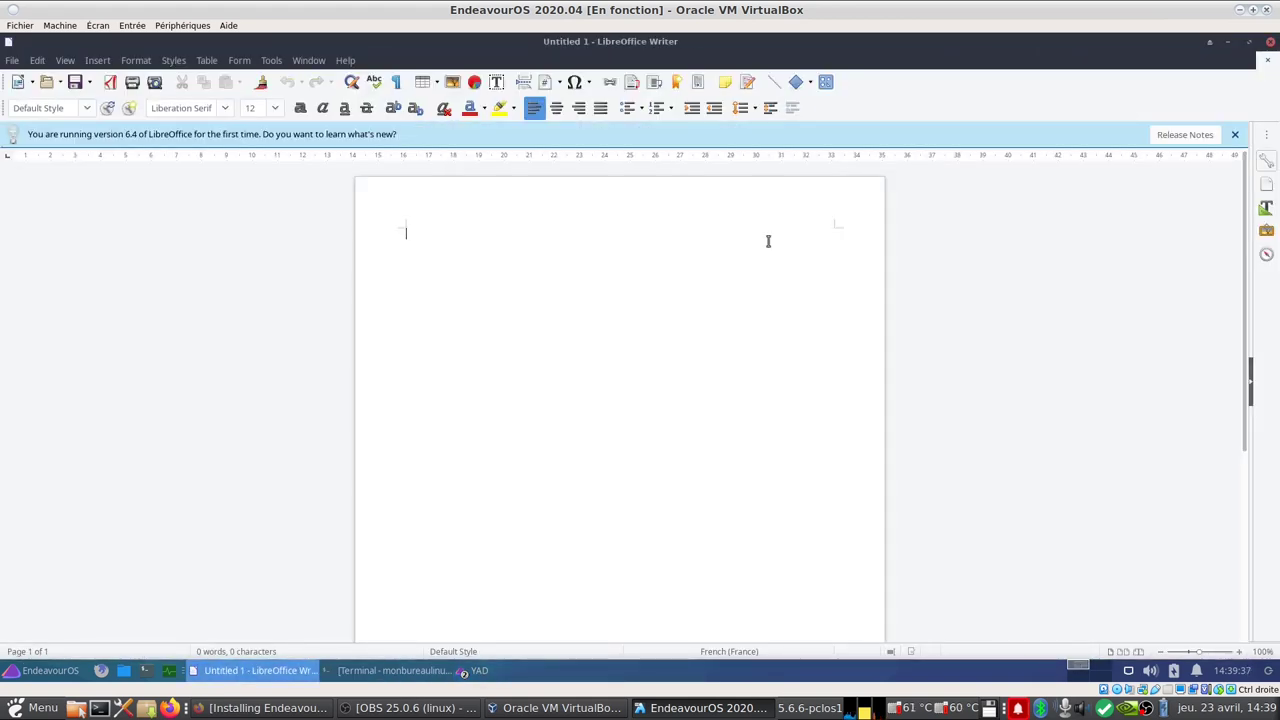
click(345, 60)
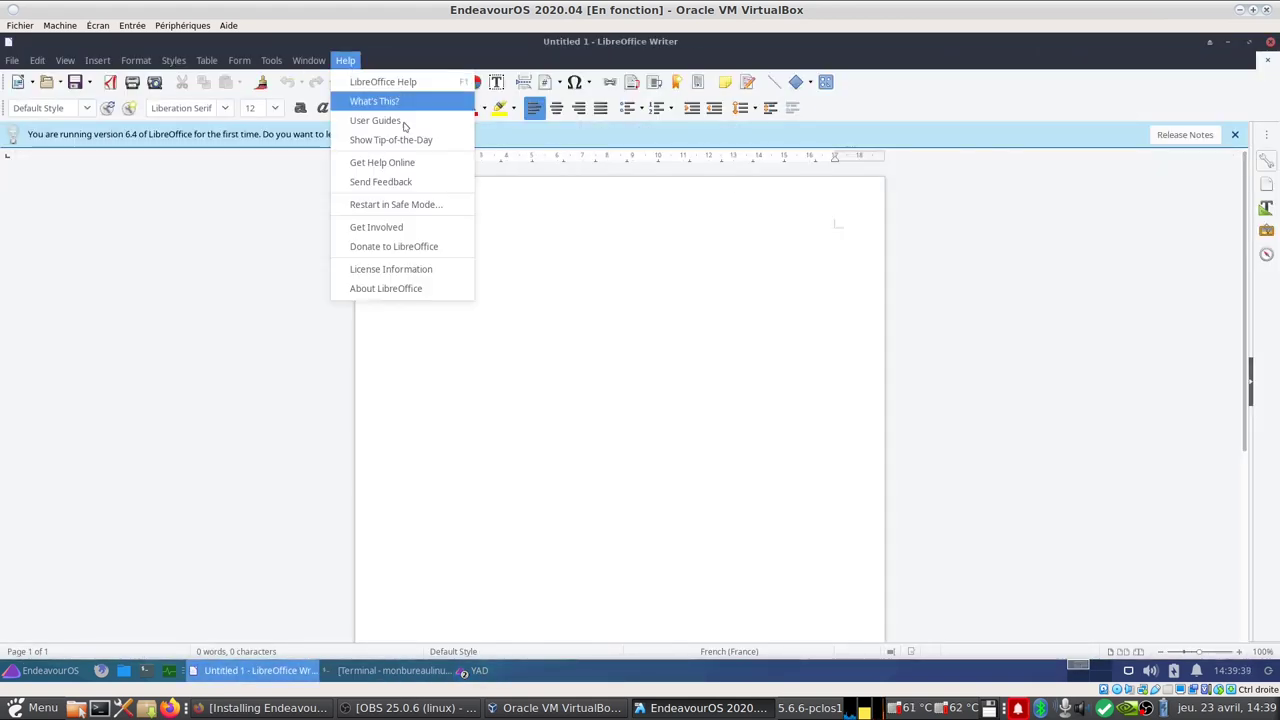
click(442, 289)
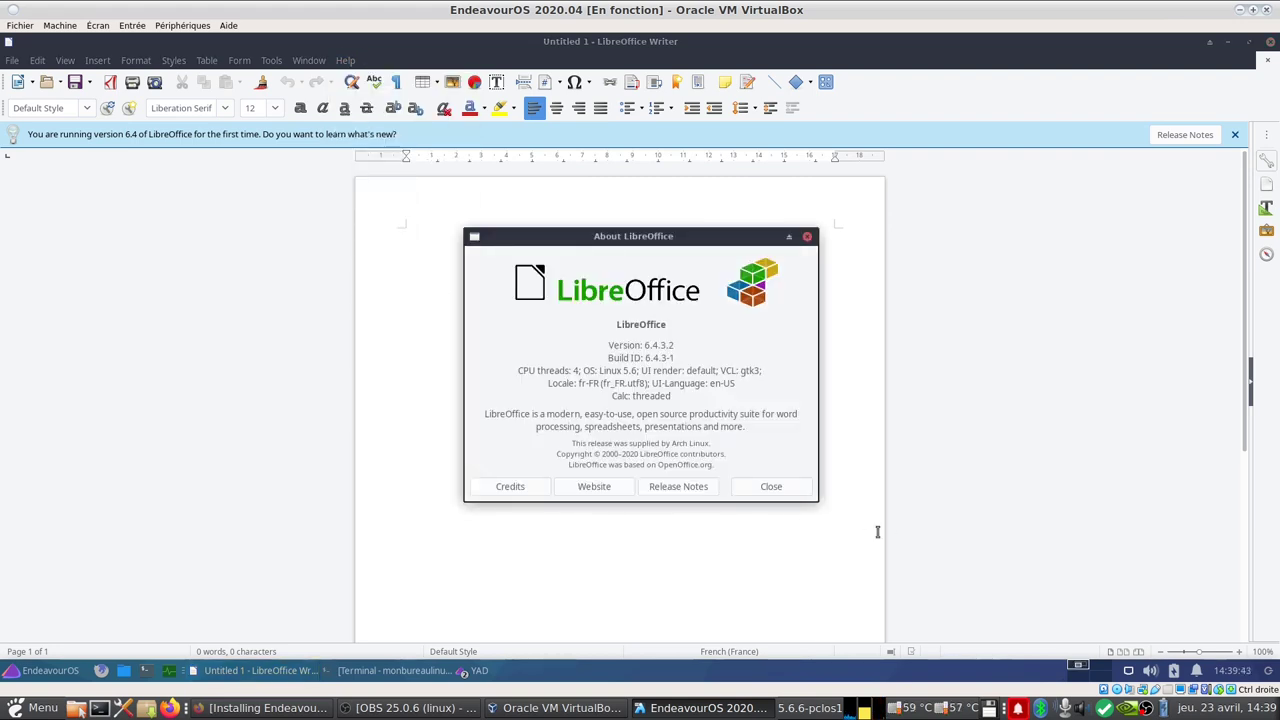
click(771, 487)
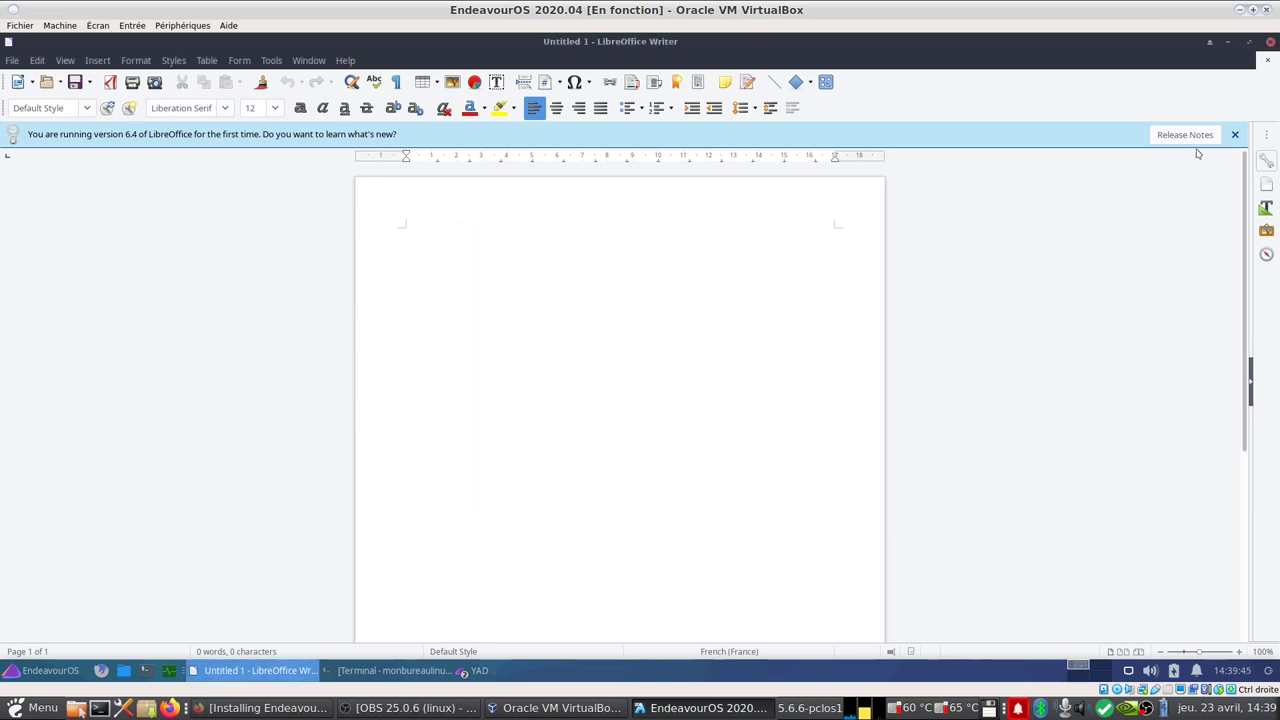
click(1271, 42)
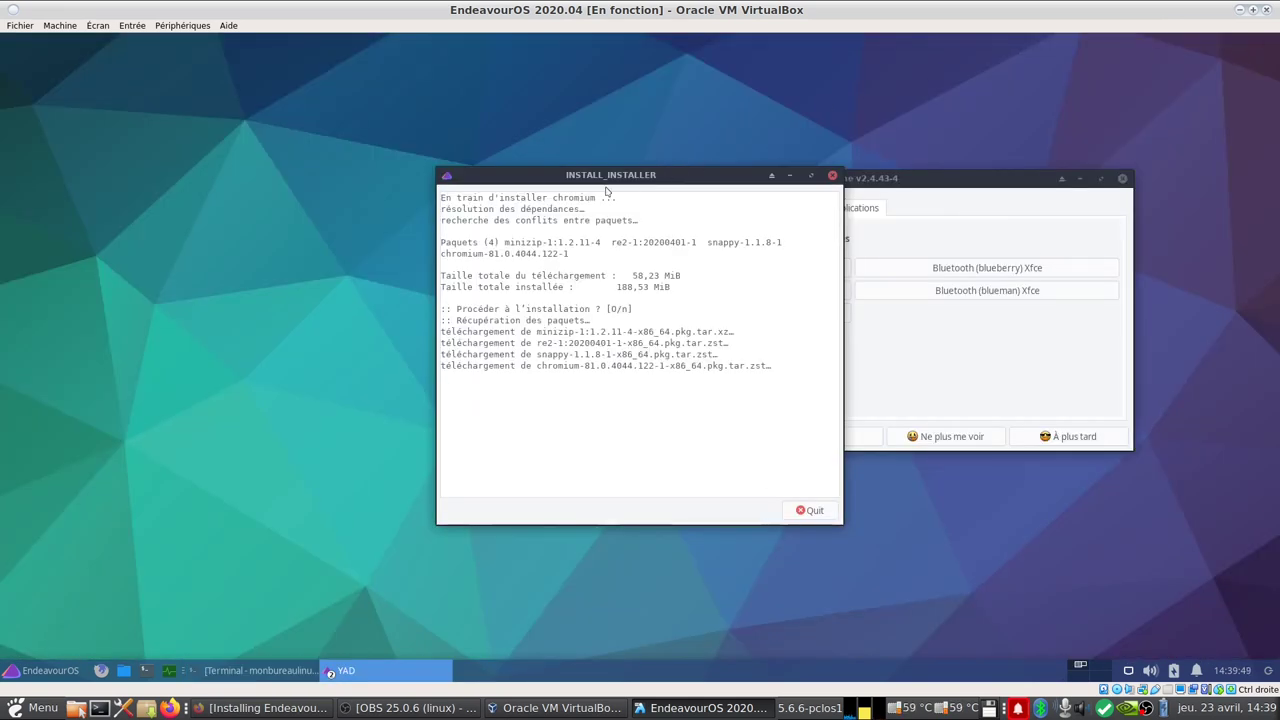
Step: Open a new terminal, then close the finished Chromium installer and the Welcome window
drag(638, 180, 550, 90)
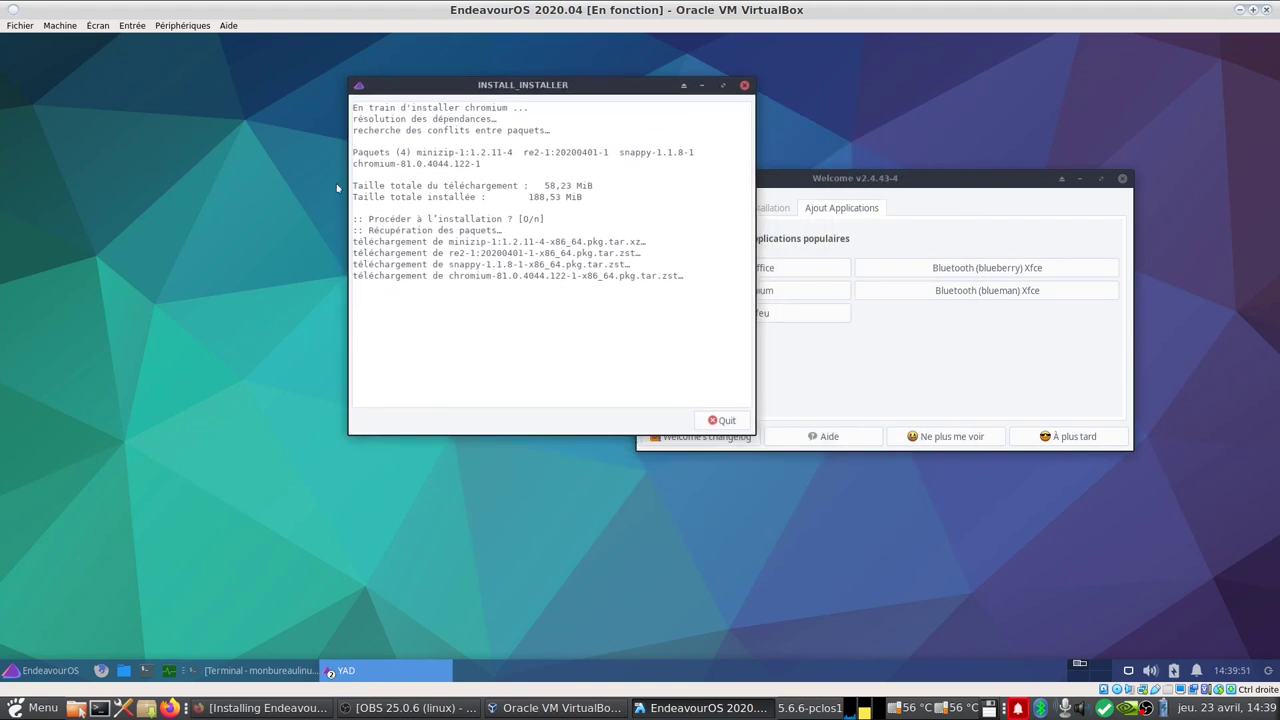
click(148, 671)
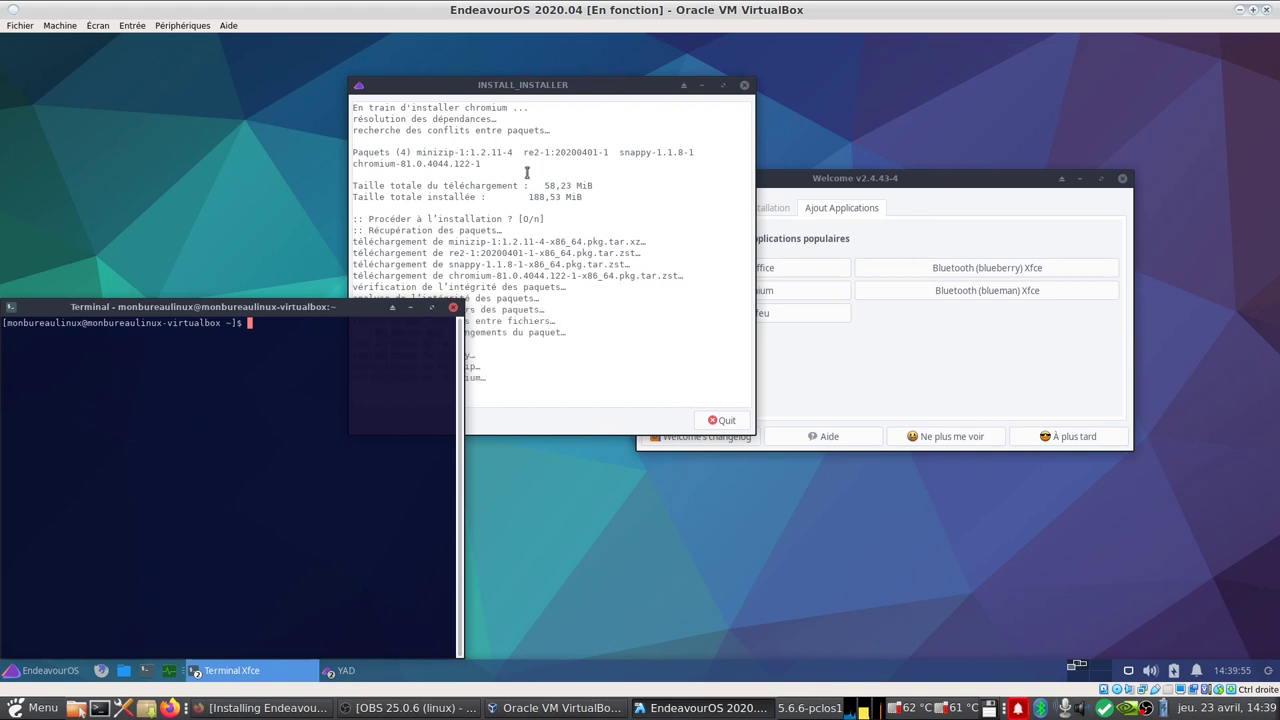
drag(577, 84, 809, 70)
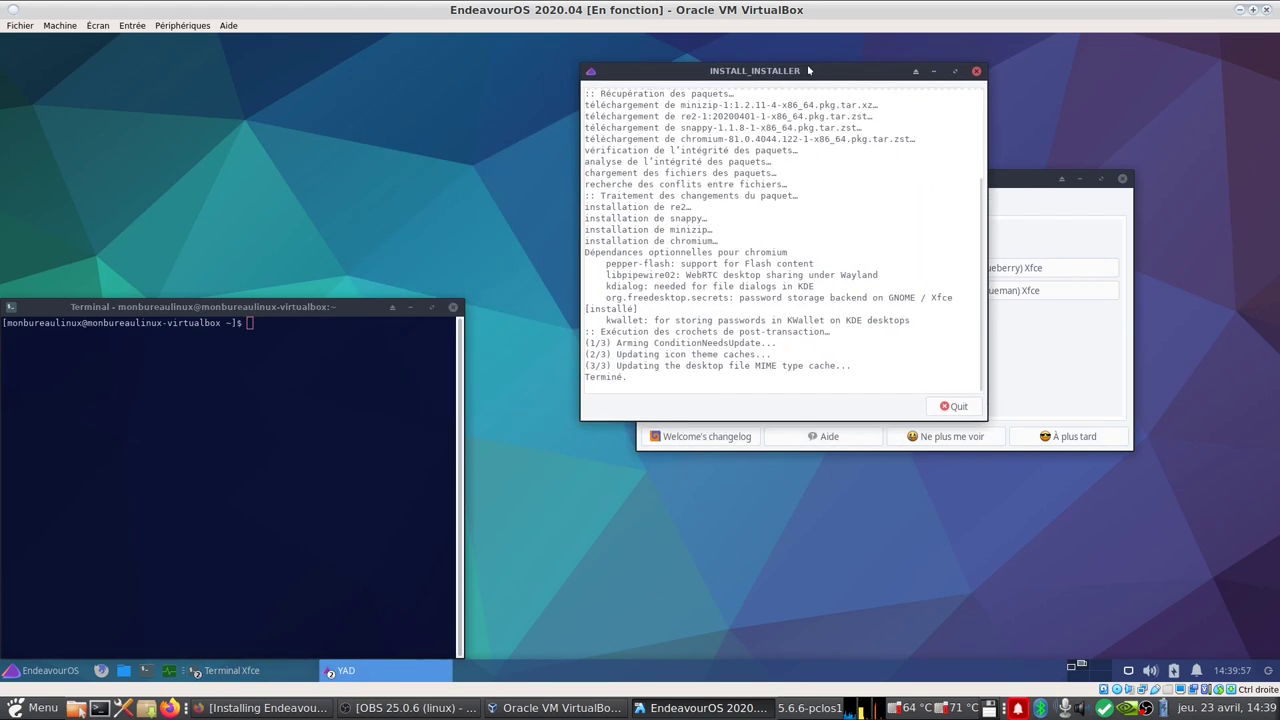
click(955, 410)
click(1123, 179)
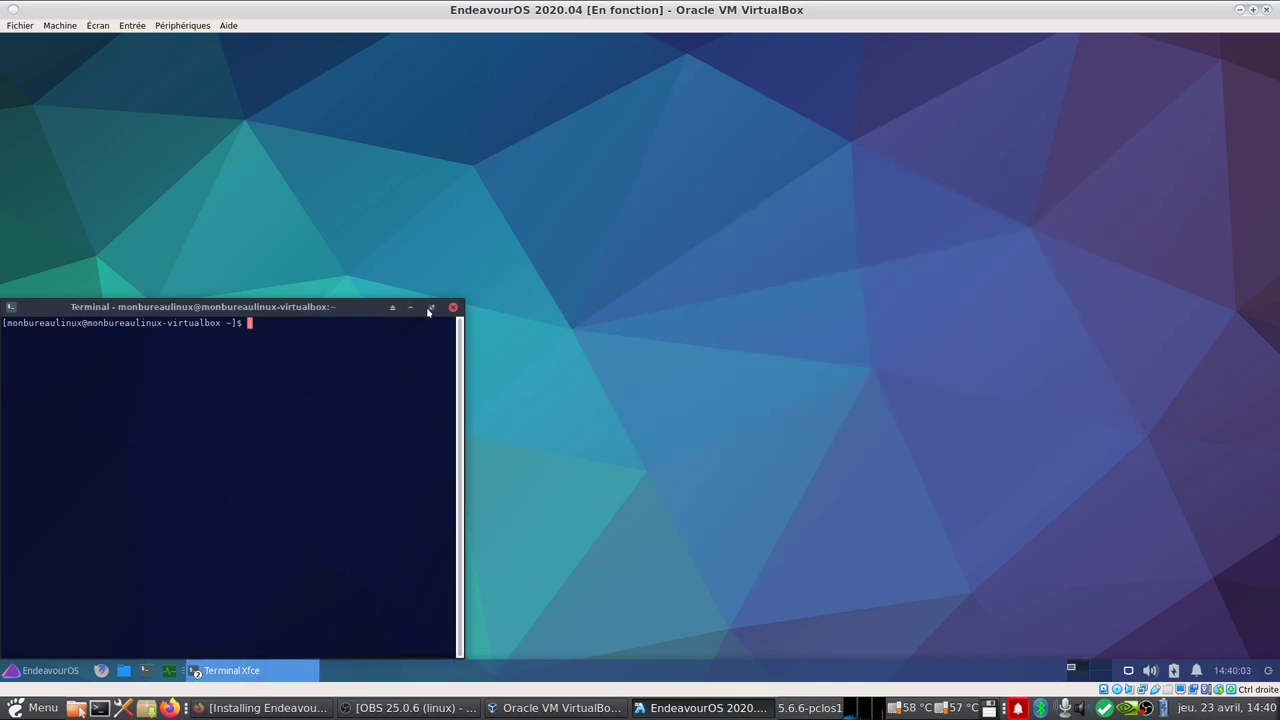
Step: Maximize the terminal and enlarge its text size twice
click(430, 308)
right_click(510, 247)
mouse_move(613, 429)
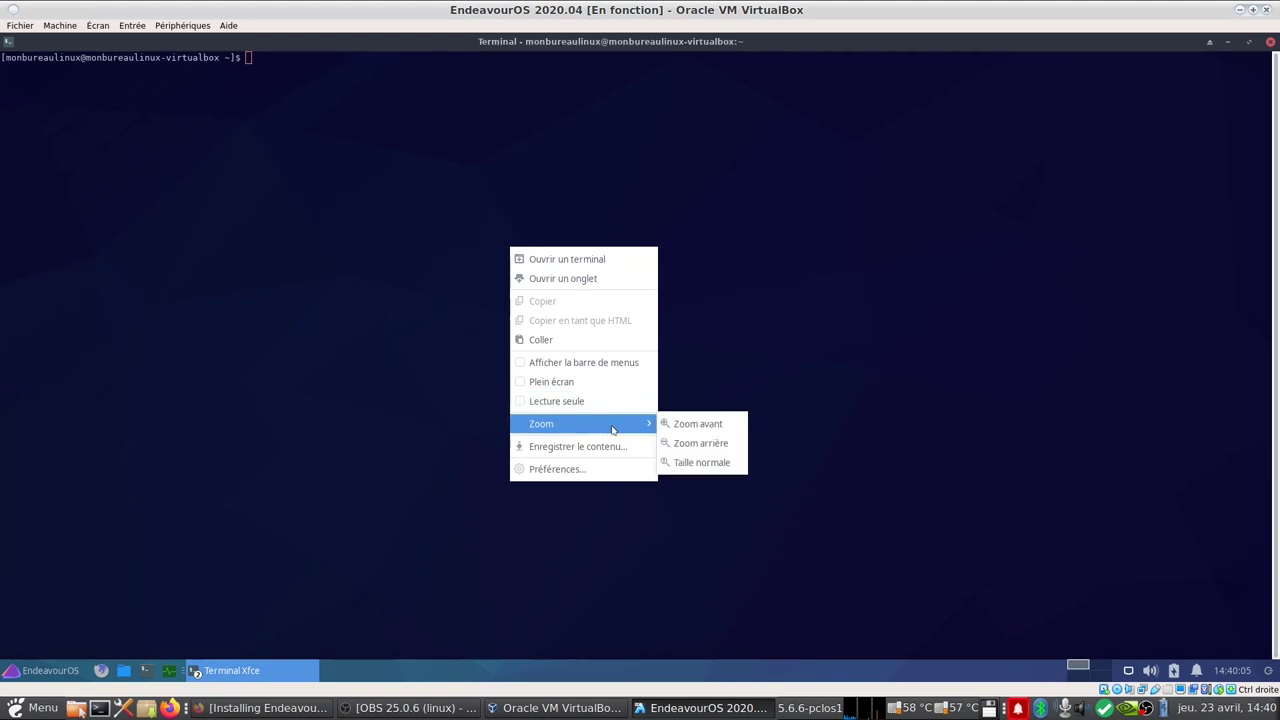
click(719, 430)
right_click(611, 403)
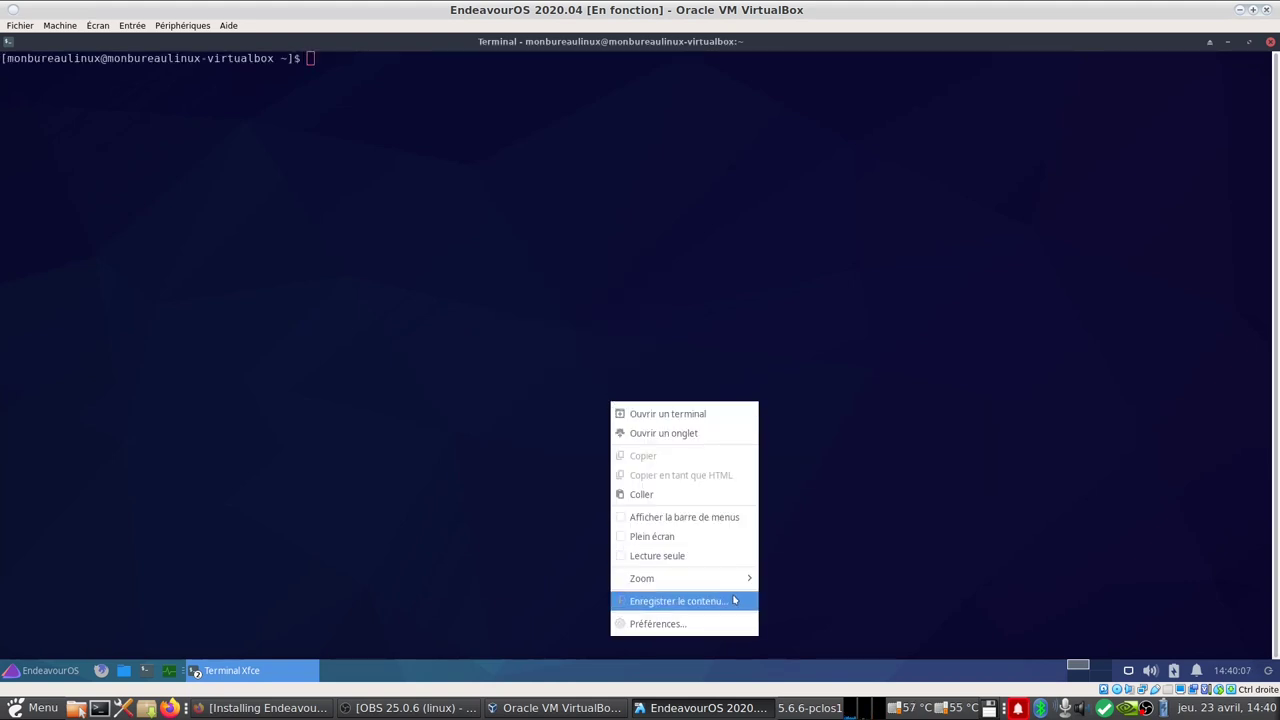
mouse_move(742, 585)
click(795, 585)
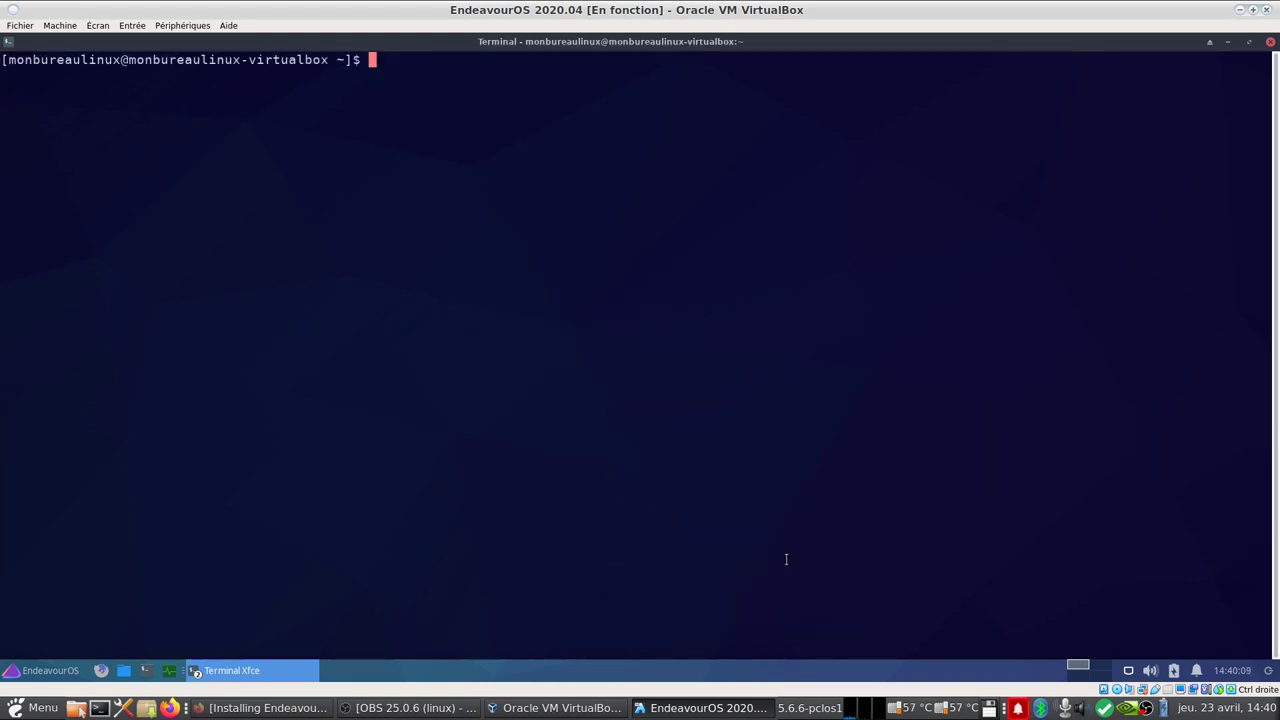
Step: Search for the French language pack with 'pacman -Ss libreoffice-fresh-fr'
text(pacman -Ss lib)
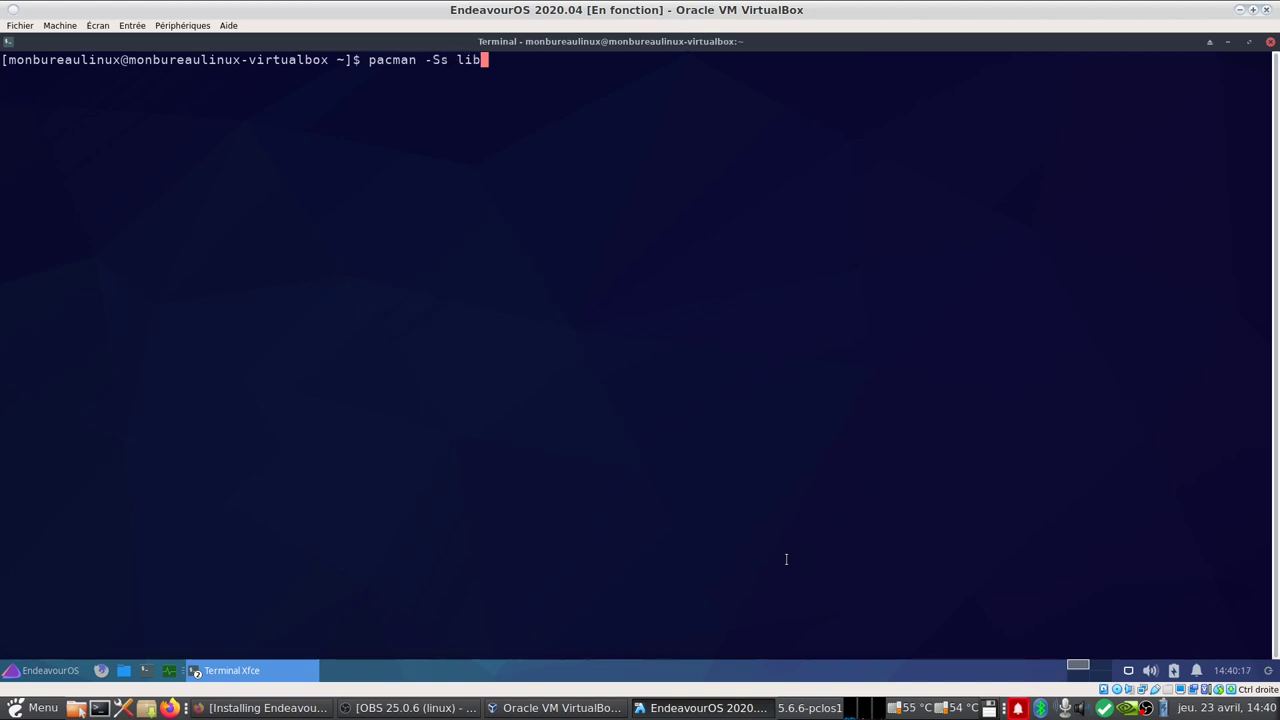
text(reoffice-fresjh)
key(BackSpace)
key(BackSpace)
text(h-)
text(fr)
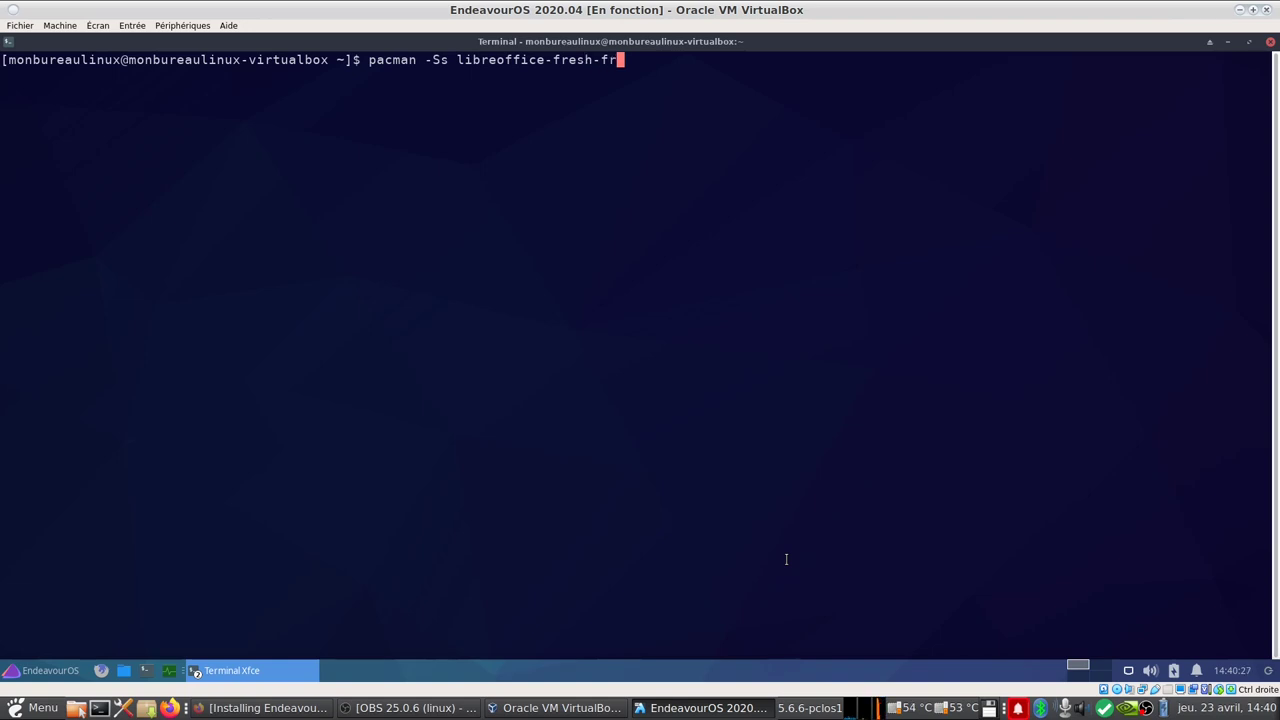
key(Return)
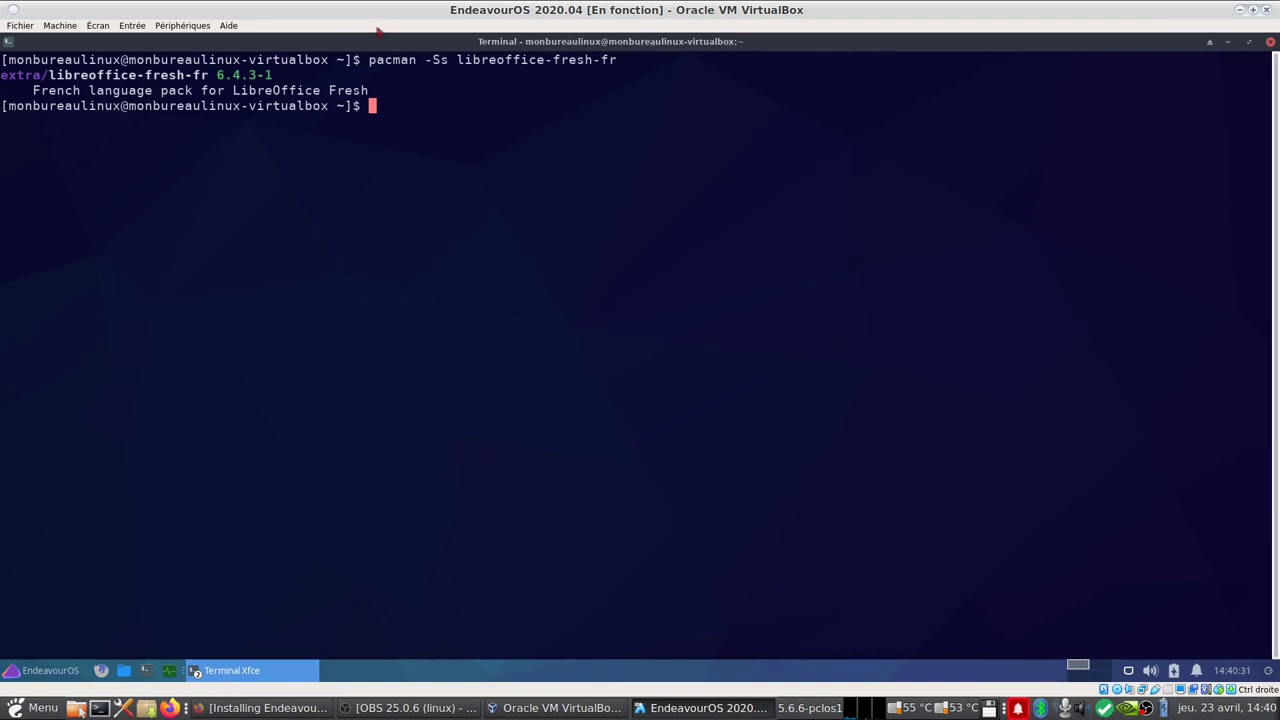
Step: Turn the search into 'sudo pacman -S libreoffice-fresh-fr', enter the password and confirm installing
double_click(46, 75)
click(487, 204)
key(Up)
key(Left)
key(Left)
key(Left)
key(Left)
key(Left)
key(Left)
key(Left)
key(Left)
key(Left)
key(Left)
key(Left)
key(Left)
key(Left)
key(Left)
key(Left)
key(Left)
key(Left)
key(Left)
key(Left)
key(Left)
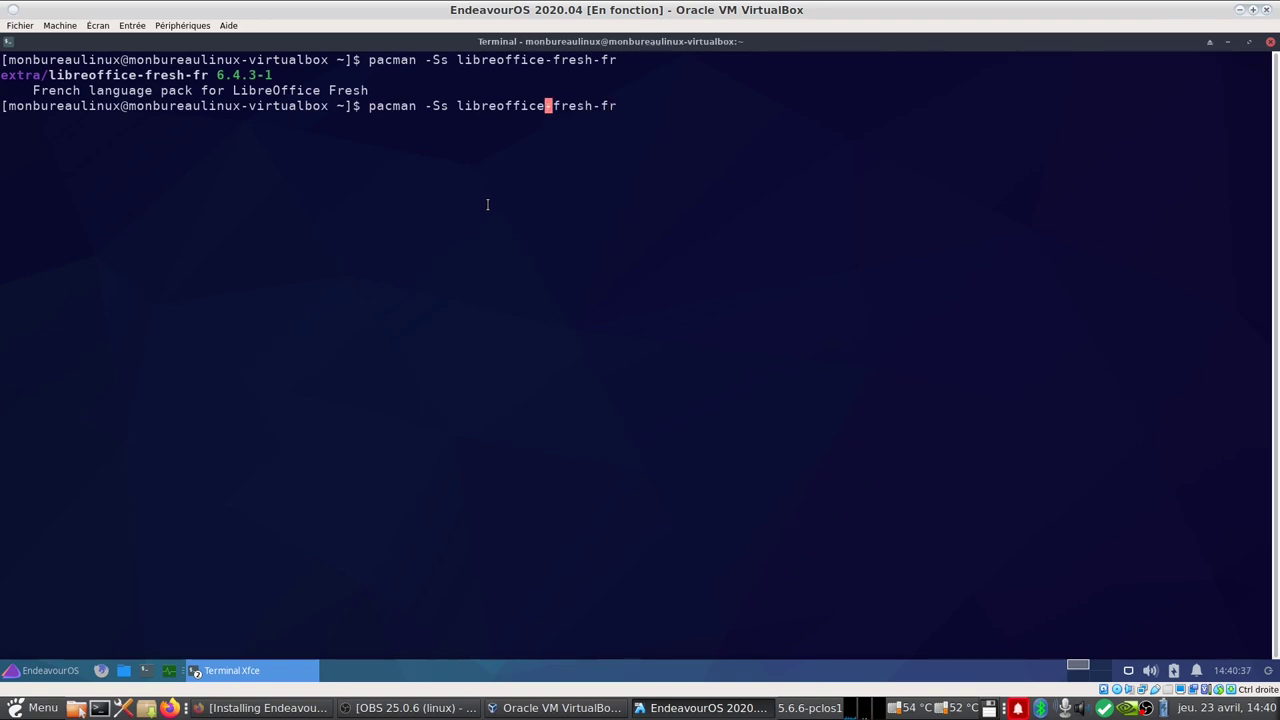
key(Left)
key(Delete)
key(Left)
key(Left)
key(Left)
key(Left)
key(Left)
key(Left)
key(Left)
key(Left)
key(Left)
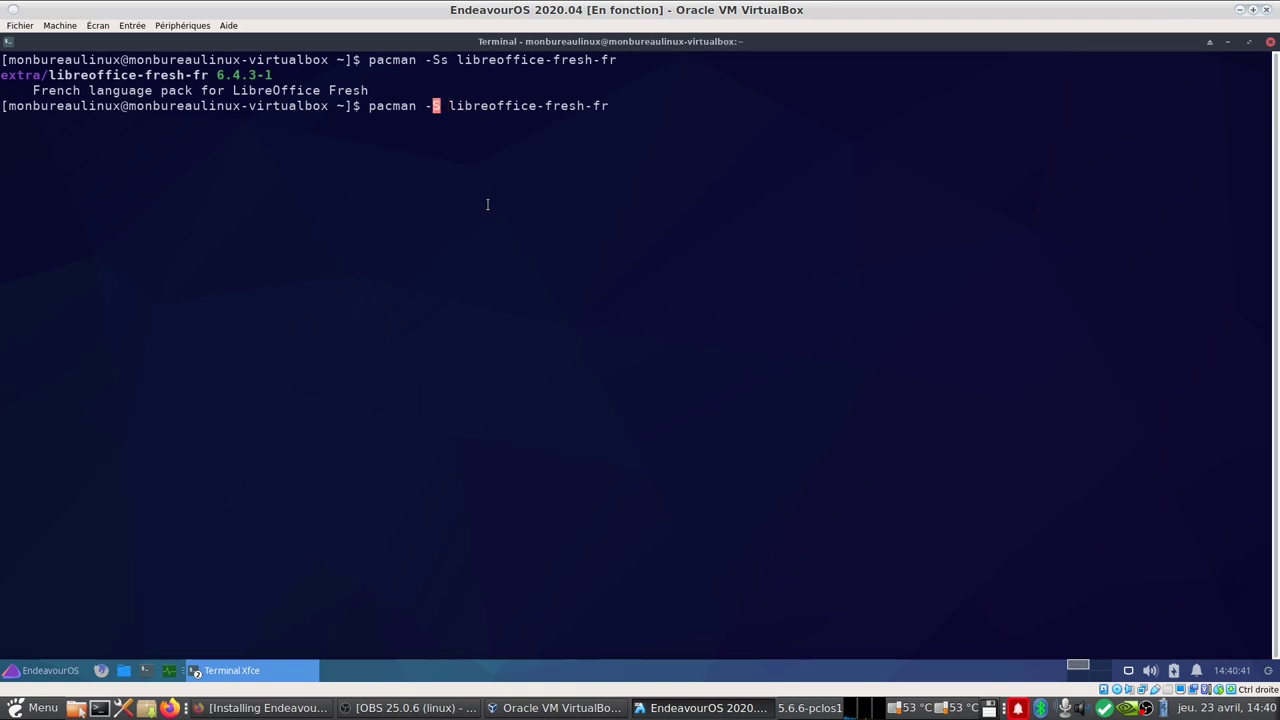
text(sudo)
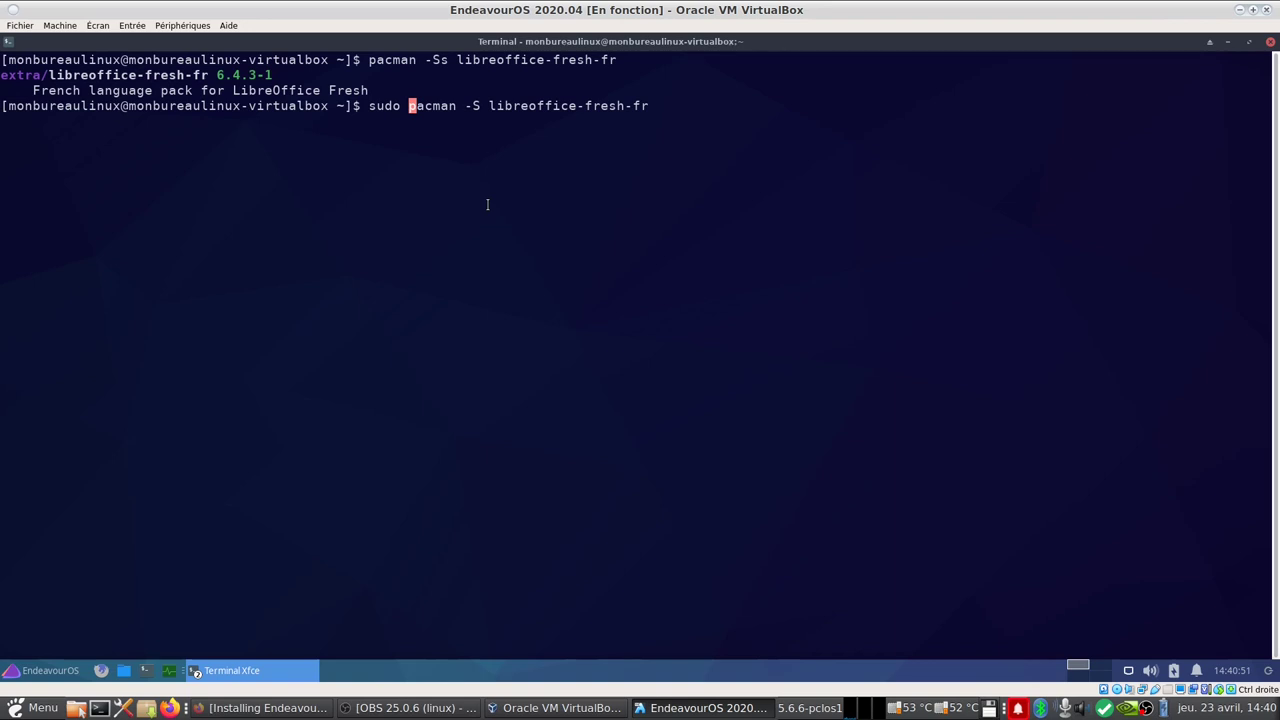
key(Return)
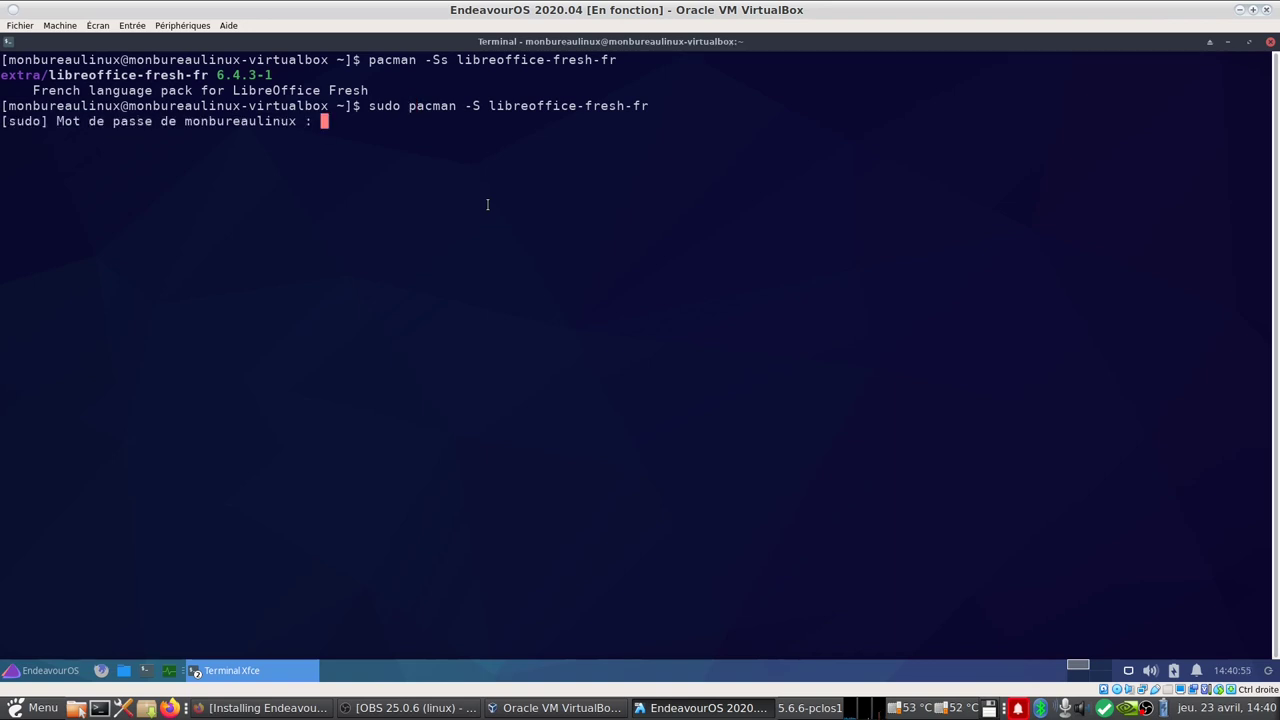
key(Return)
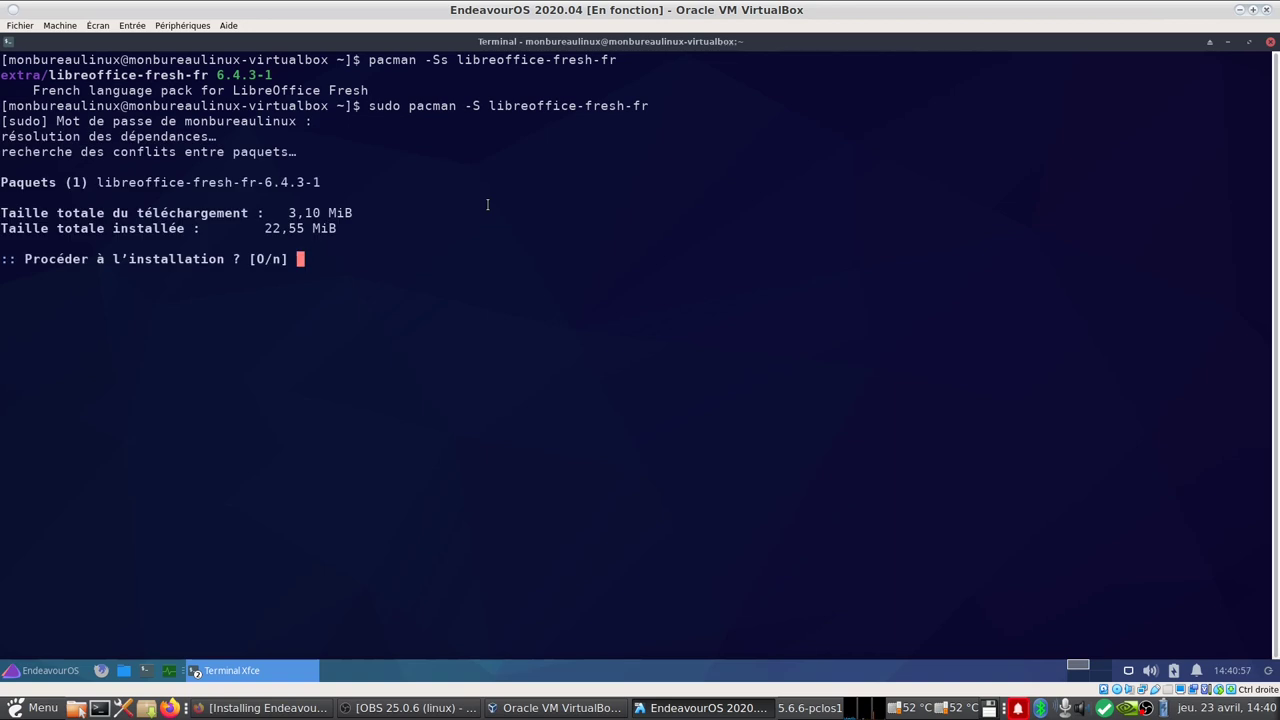
key(Return)
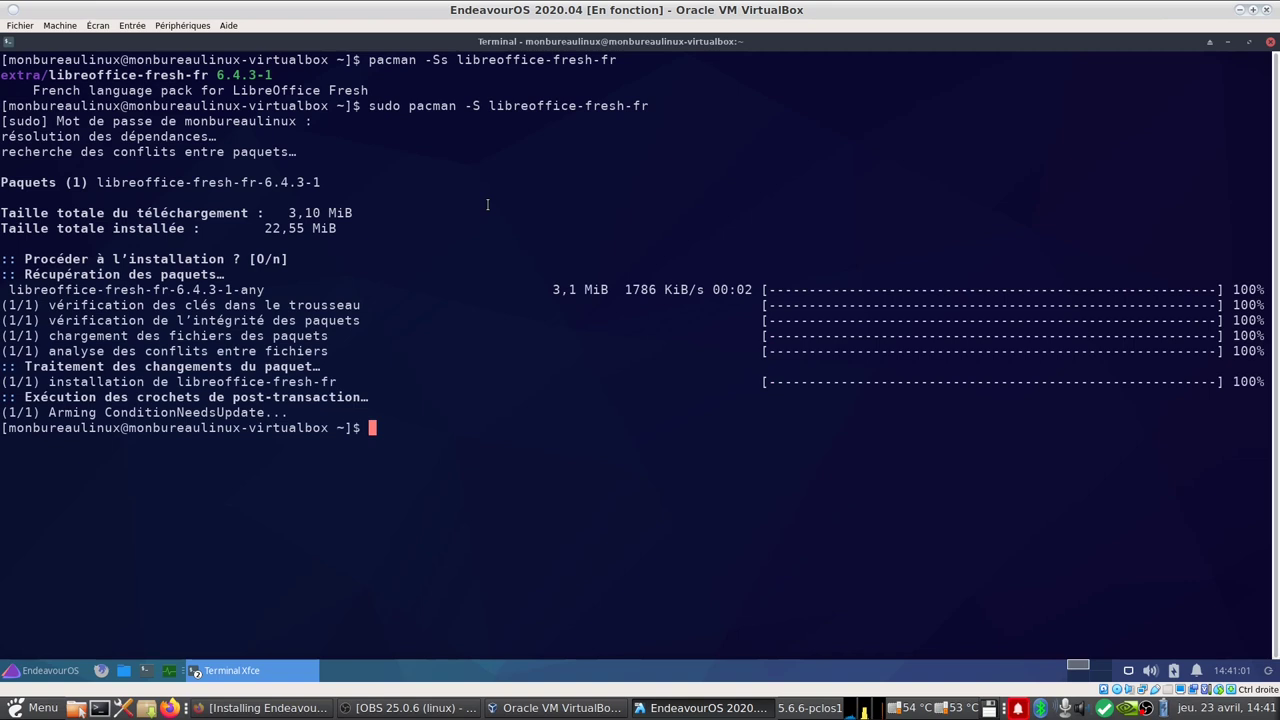
Step: Minimize the terminal, then launch LibreOffice Writer from Bureautique and close it
click(1271, 42)
click(38, 671)
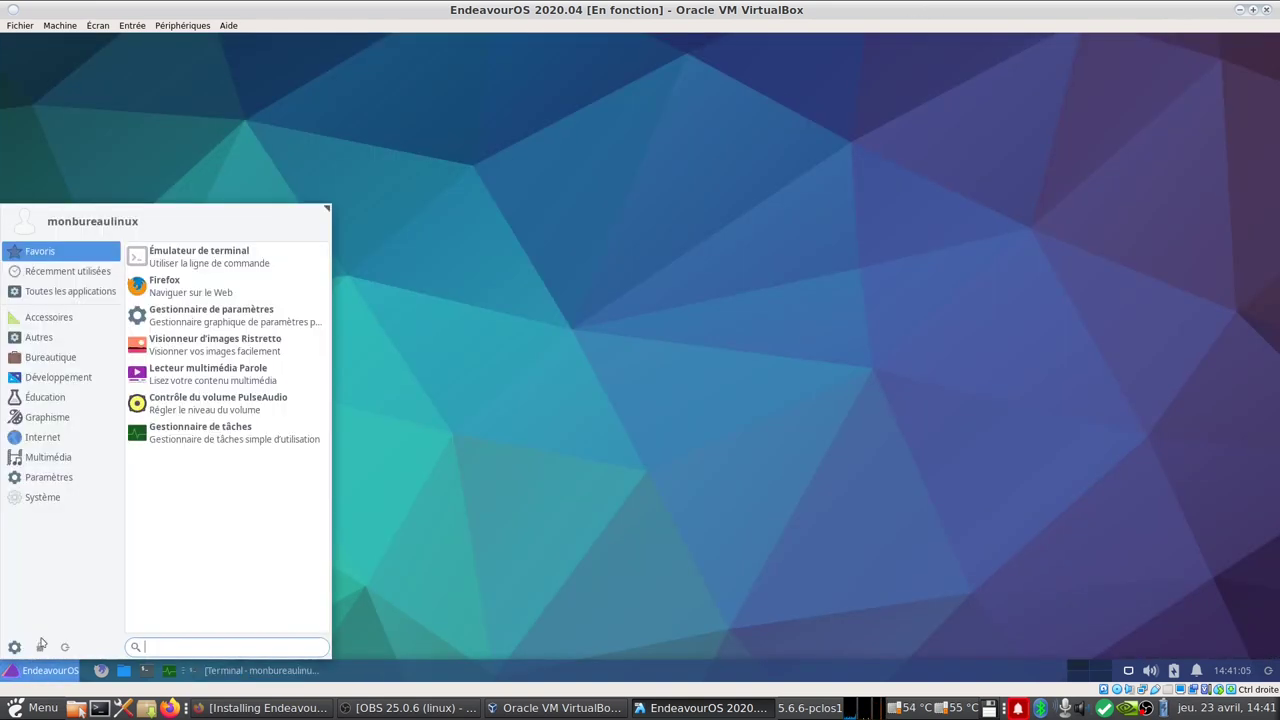
click(70, 357)
click(230, 520)
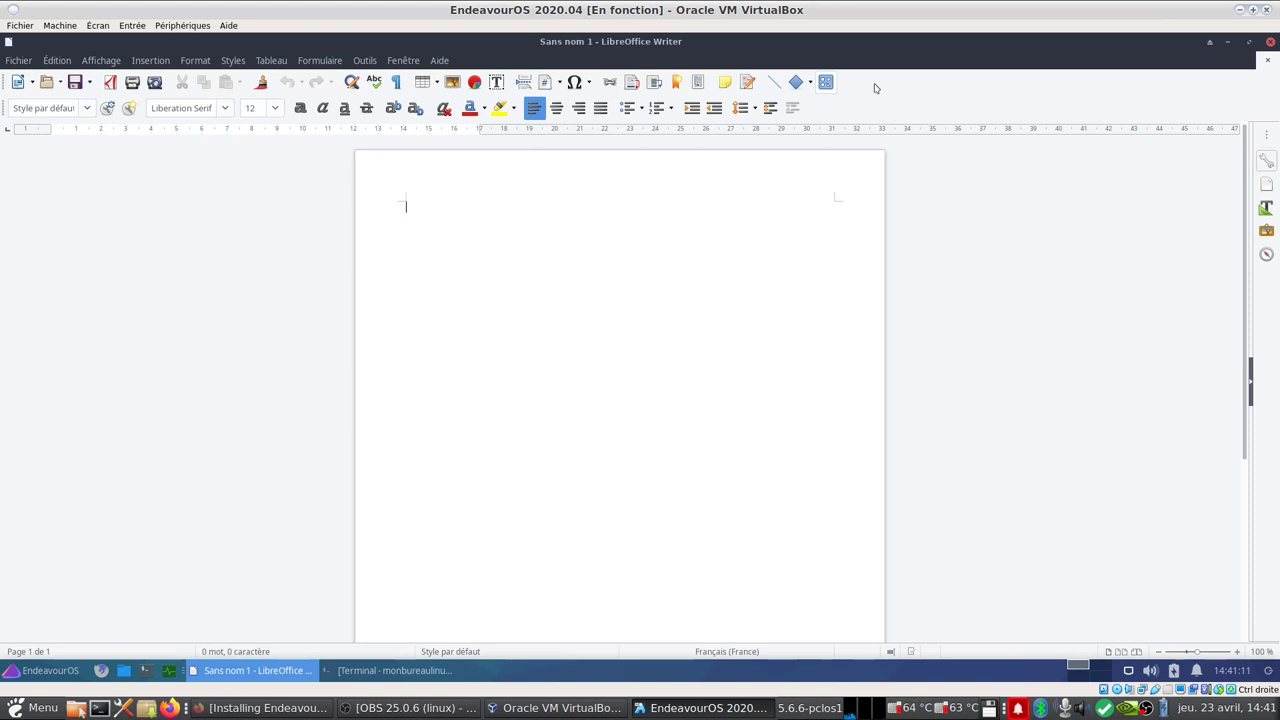
click(1270, 41)
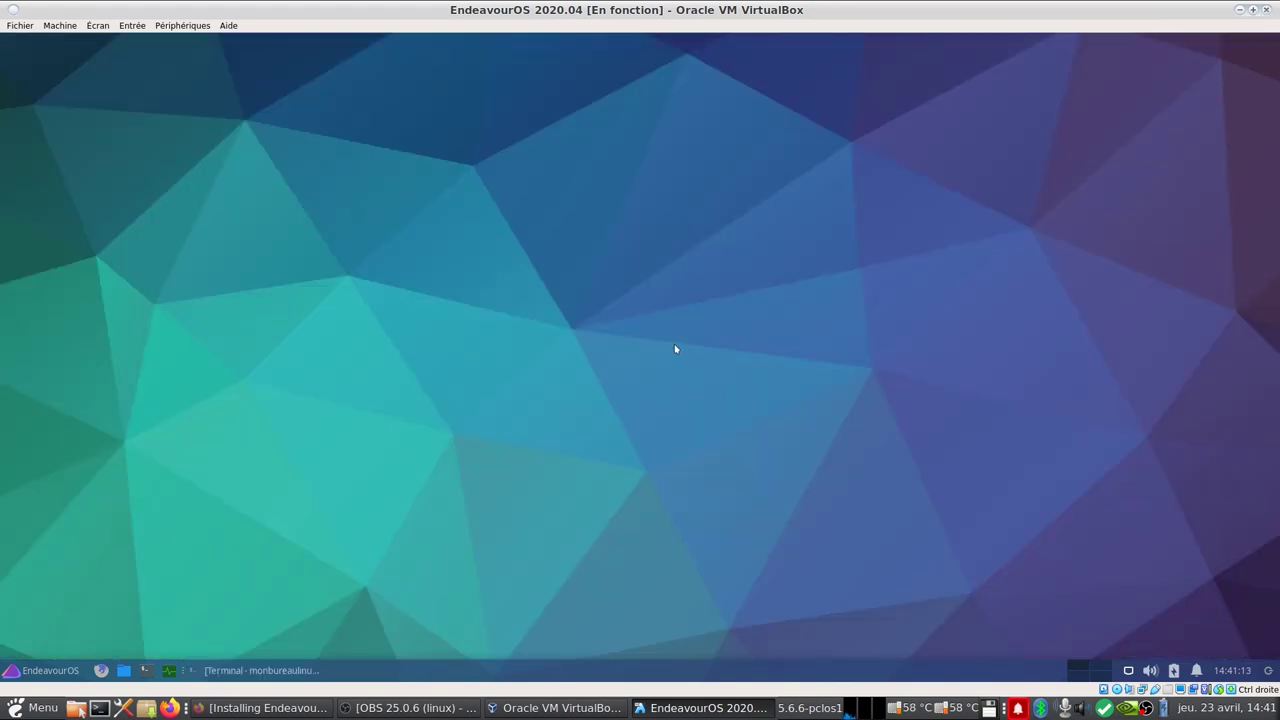
Step: Open Chromium from Internet, look through its menus, then close it and cancel the keyring prompt
click(51, 671)
click(52, 434)
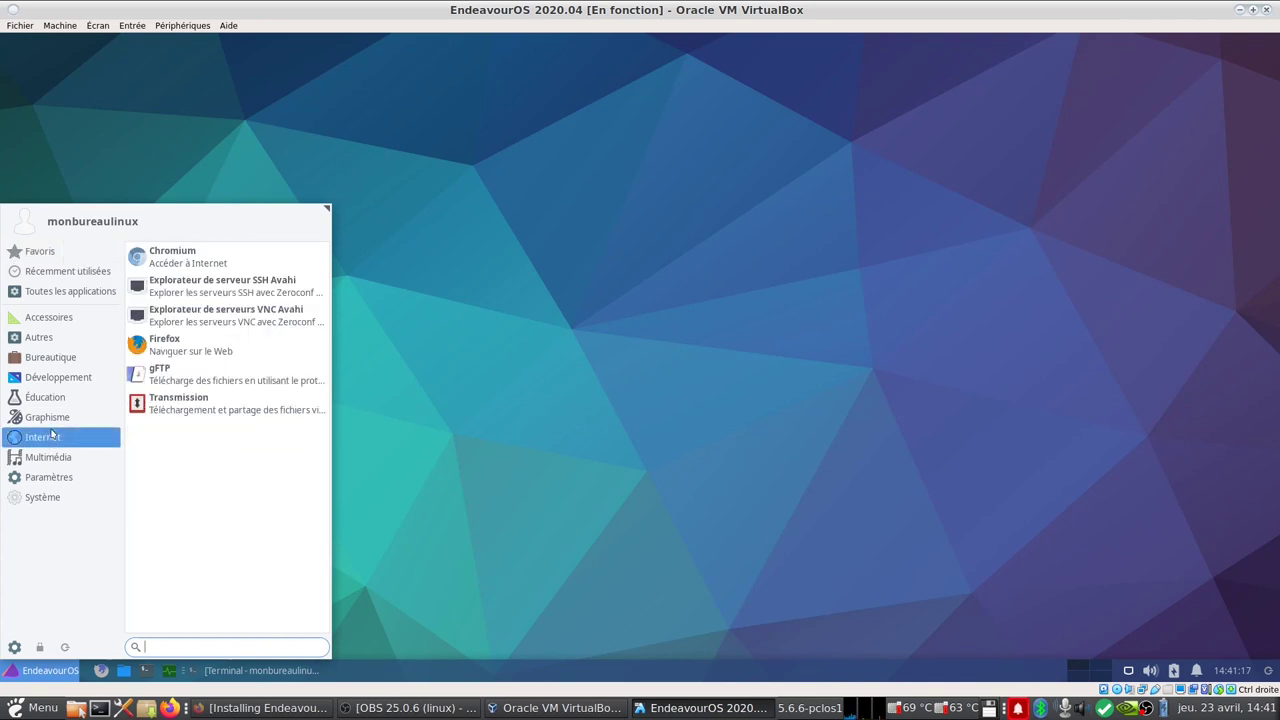
click(180, 256)
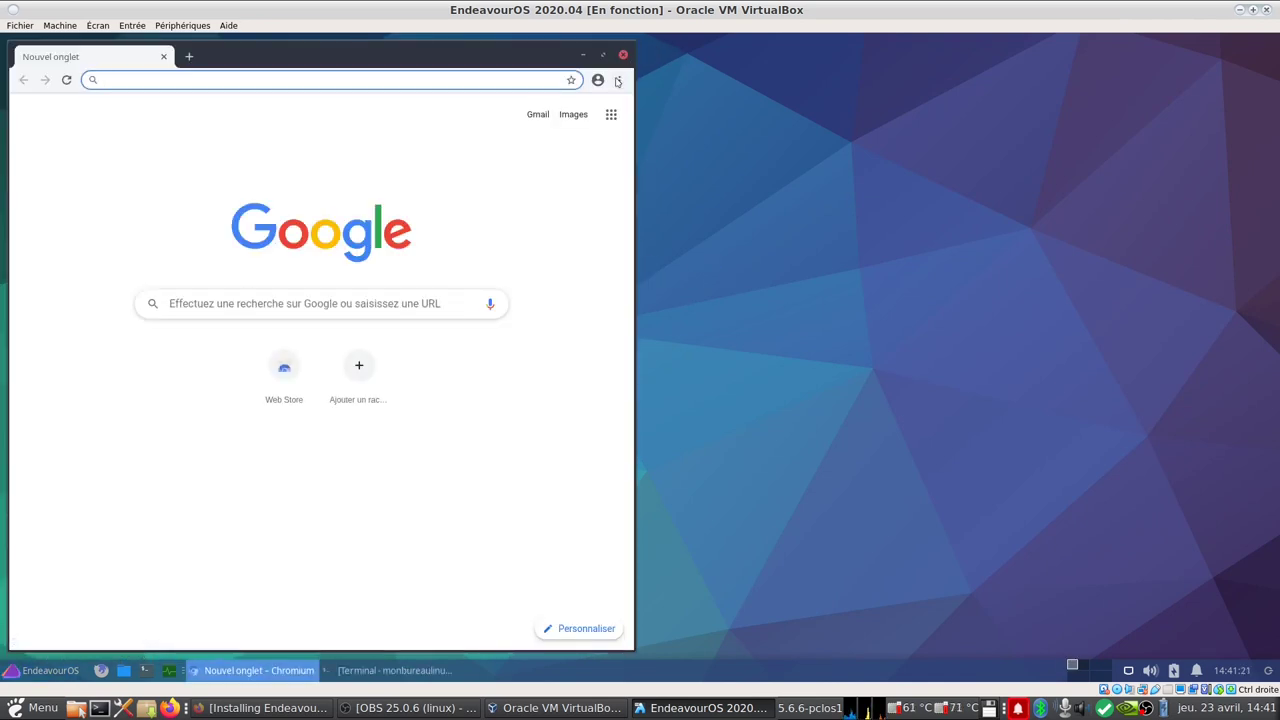
click(618, 80)
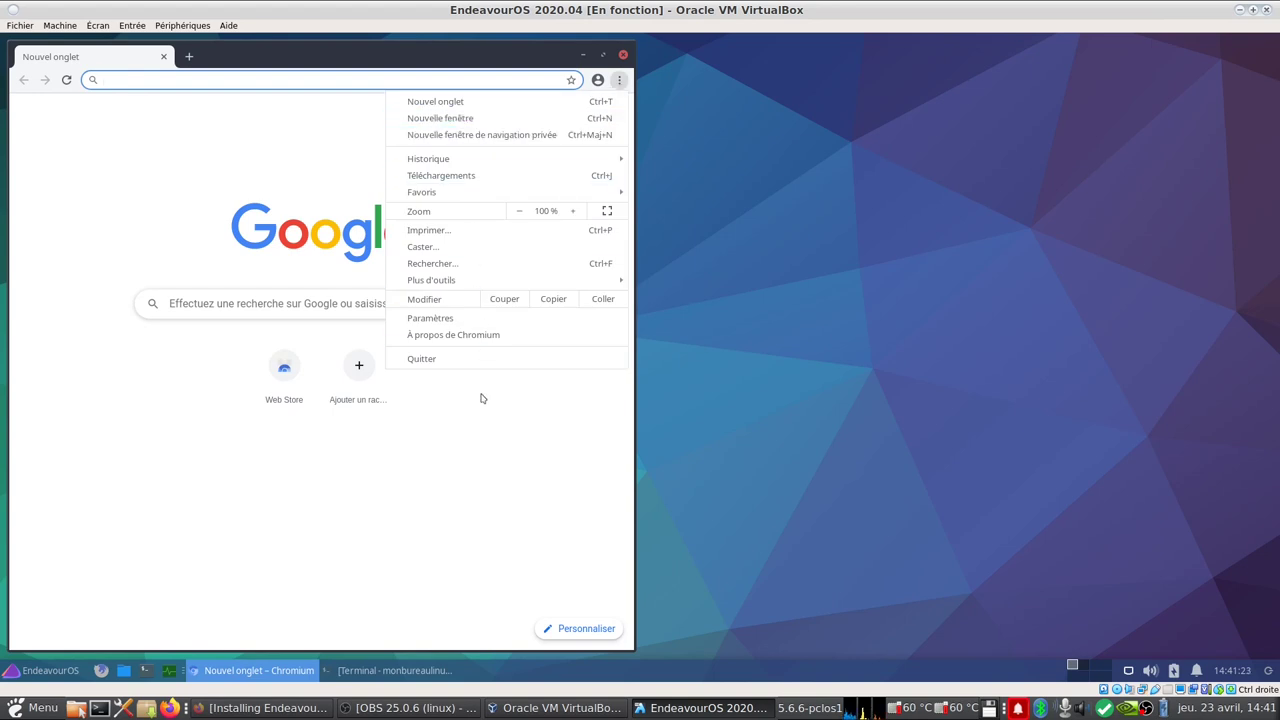
click(246, 162)
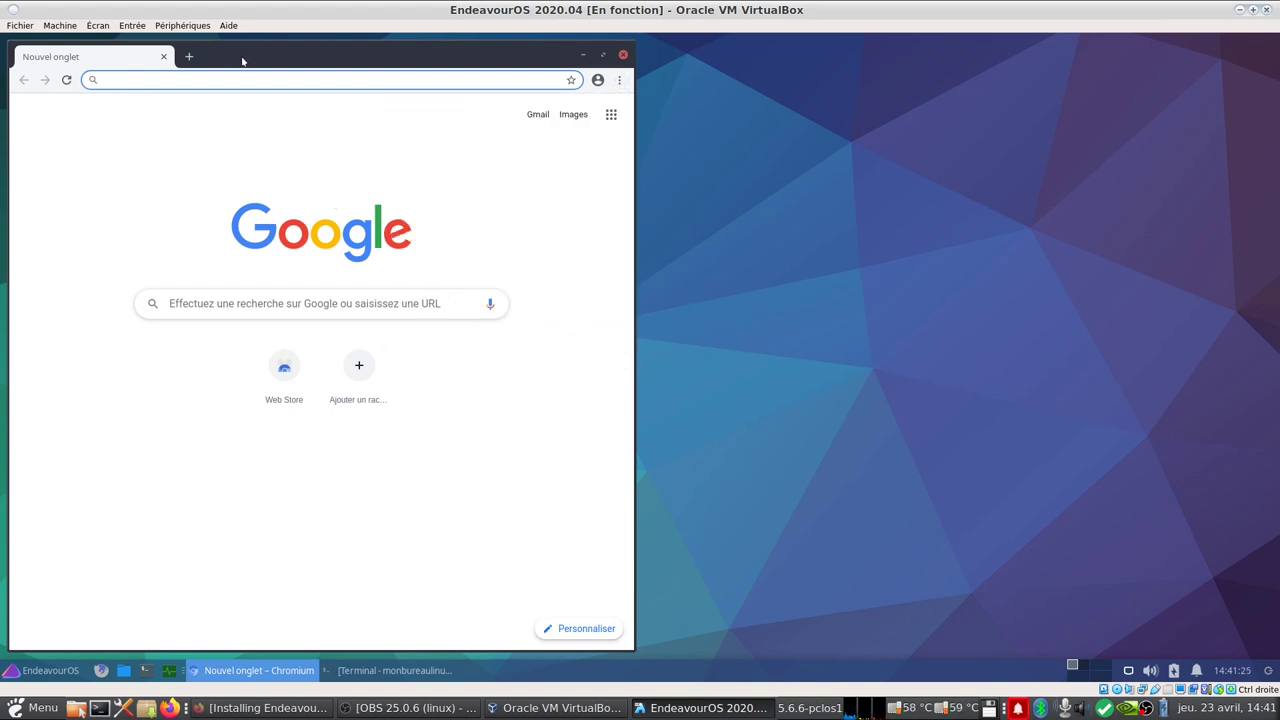
right_click(242, 62)
click(111, 157)
click(611, 114)
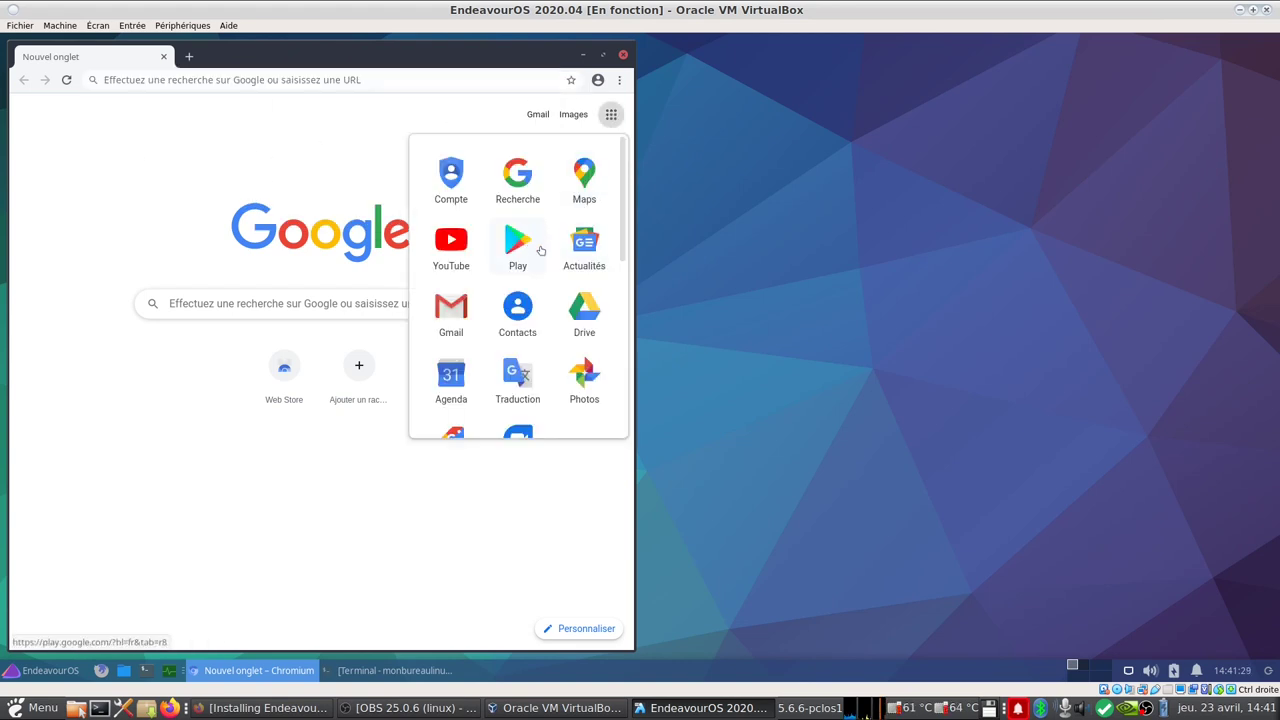
click(139, 181)
click(623, 54)
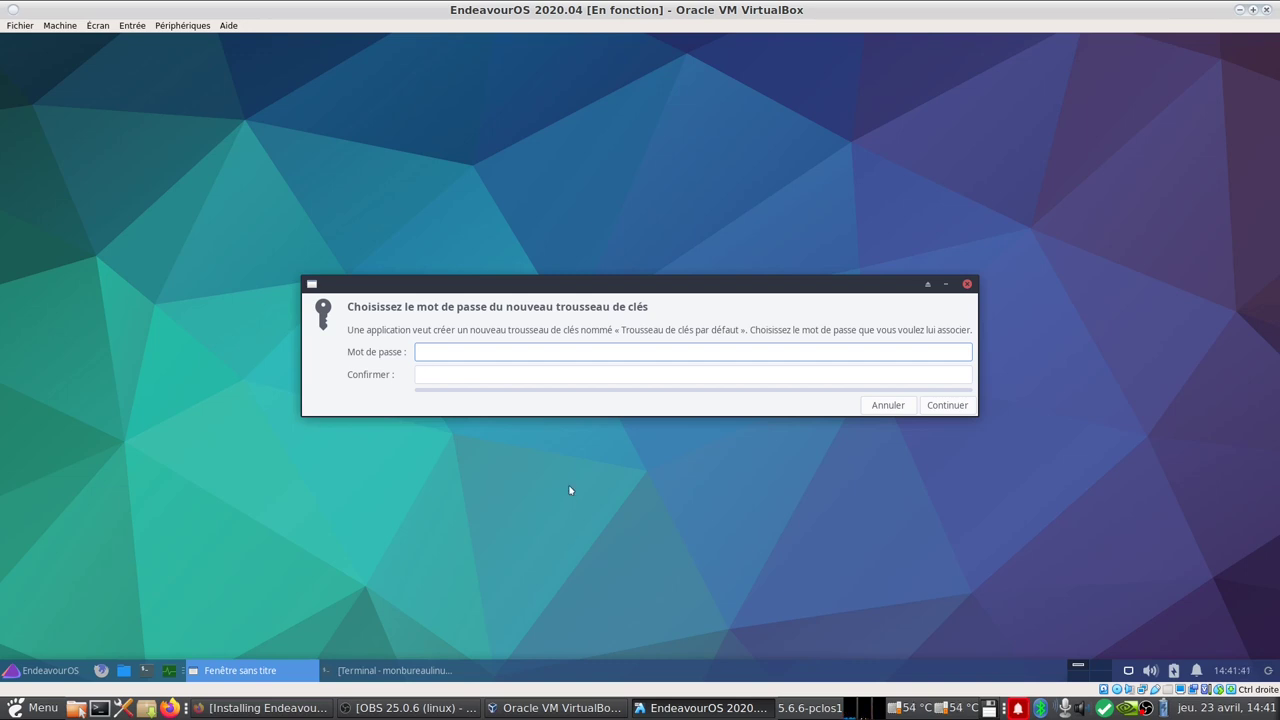
click(886, 407)
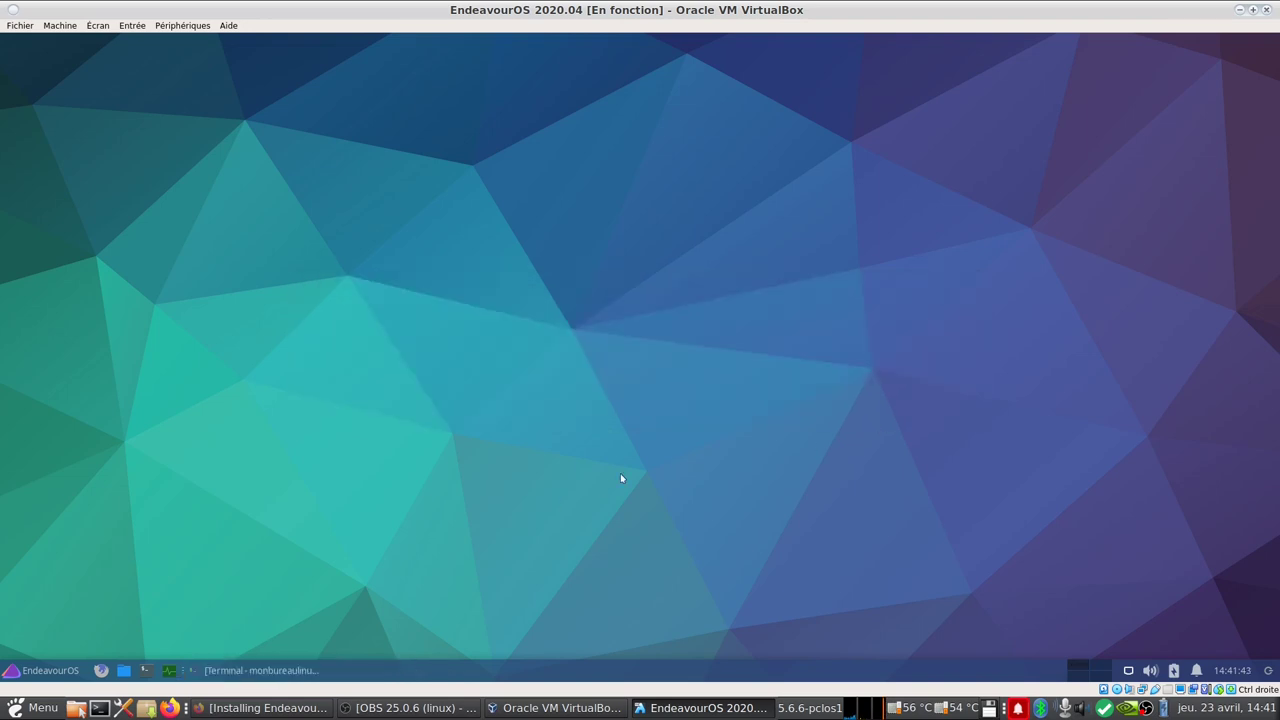
Step: Restore and maximize the terminal, rerun neofetch showing 769 packages, then close the terminal
click(250, 670)
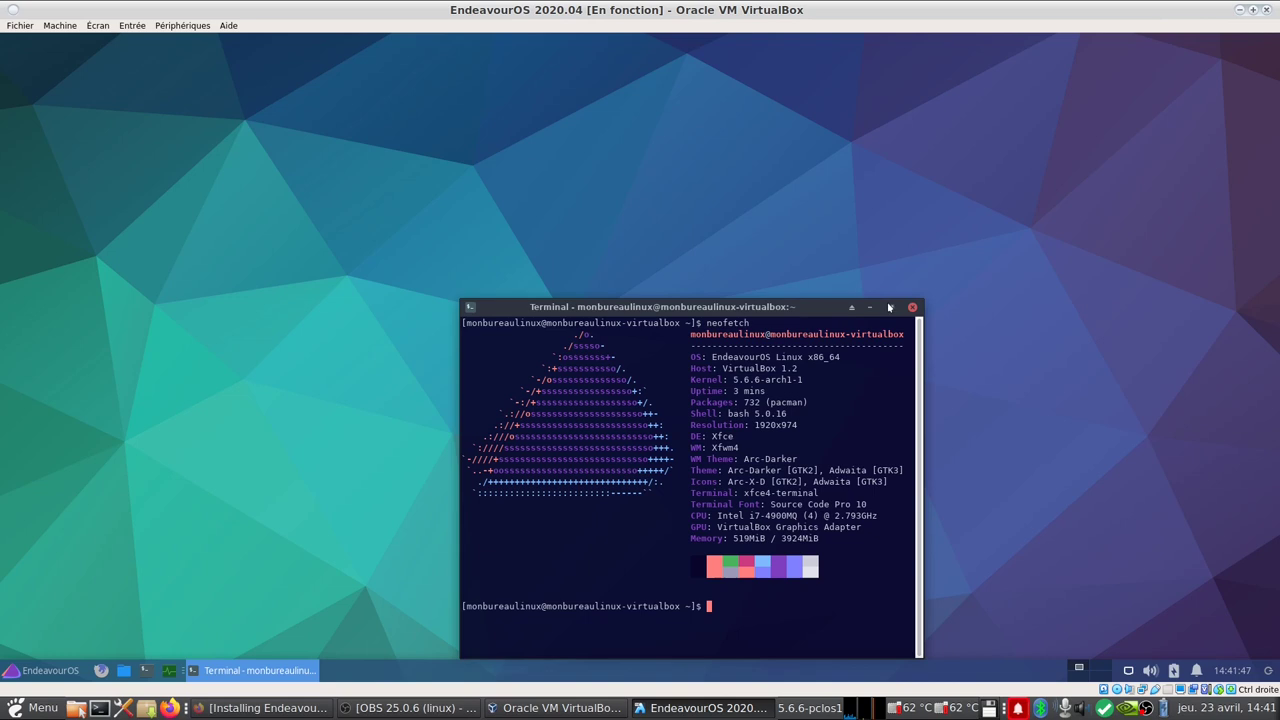
click(890, 307)
key(Up)
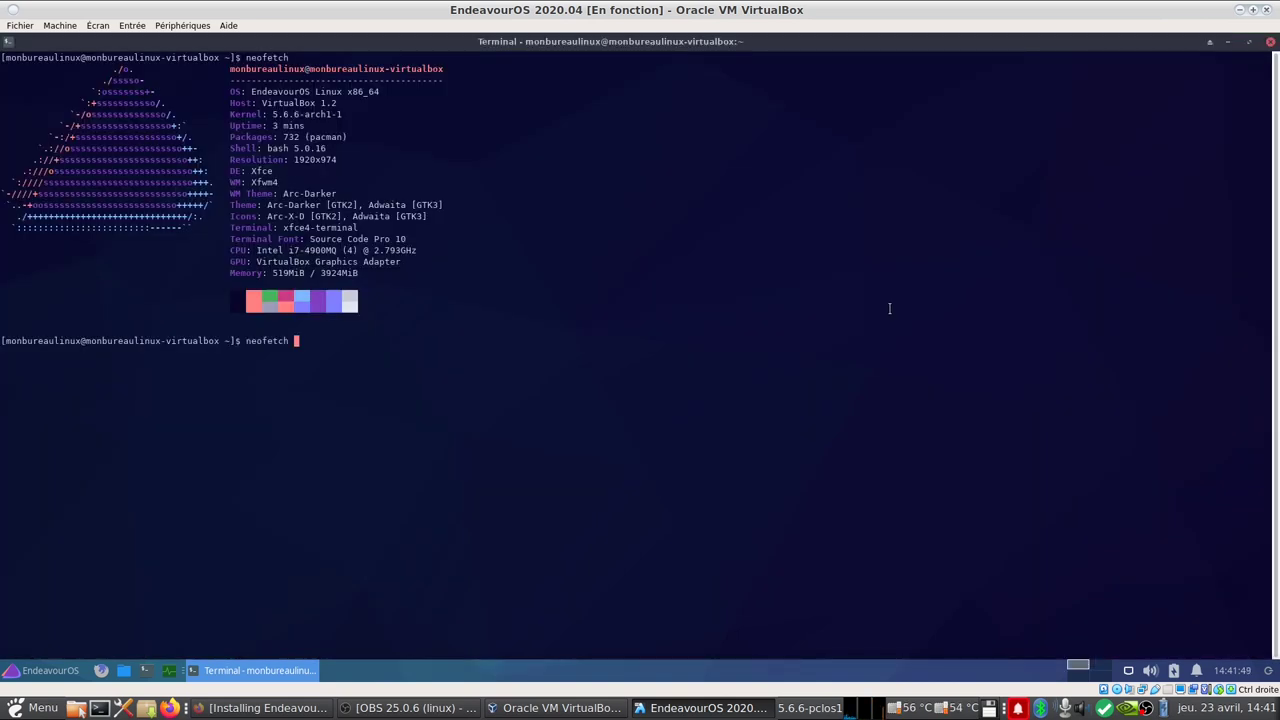
key(Return)
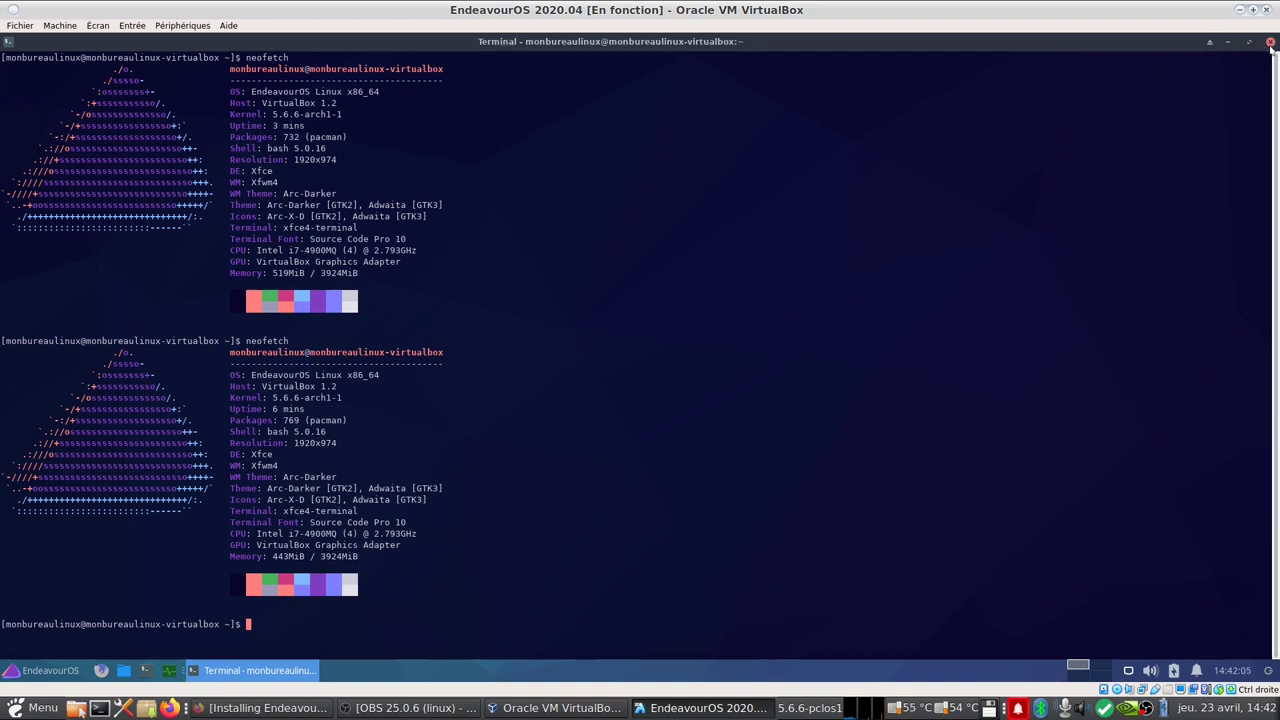
click(1270, 43)
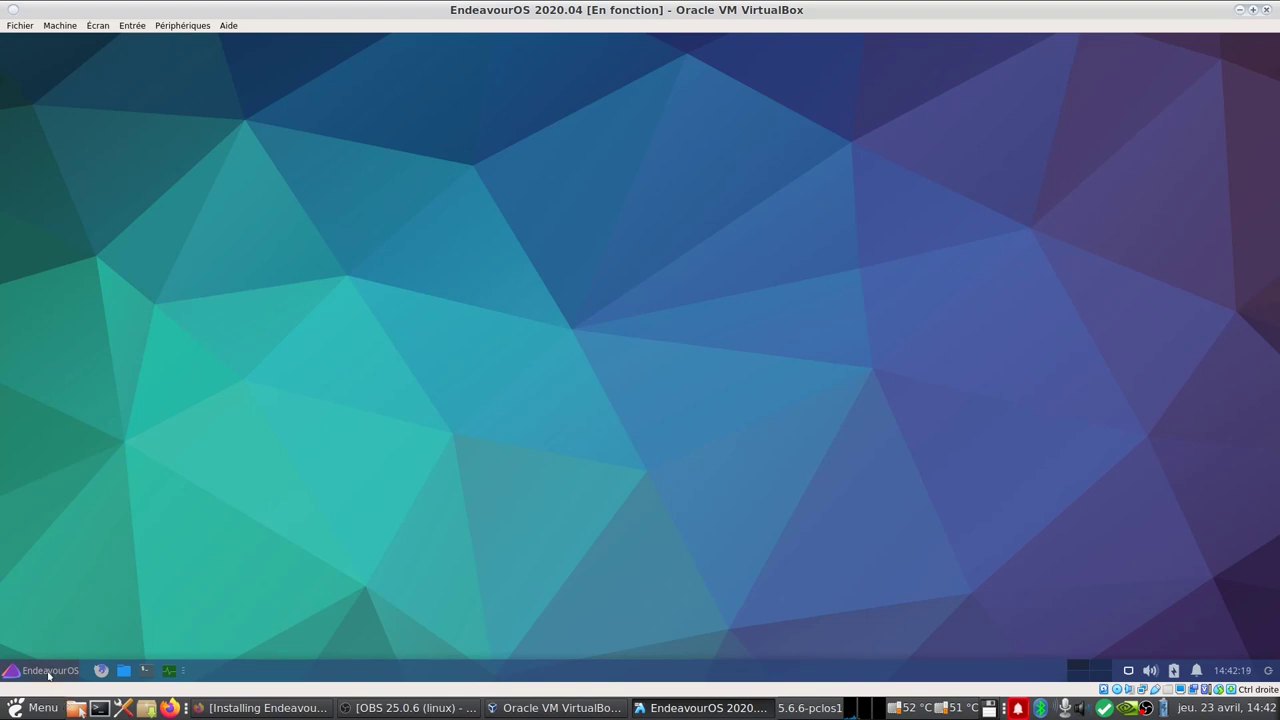
Step: Open the Whisker application menu from the EndeavourOS panel button
click(47, 673)
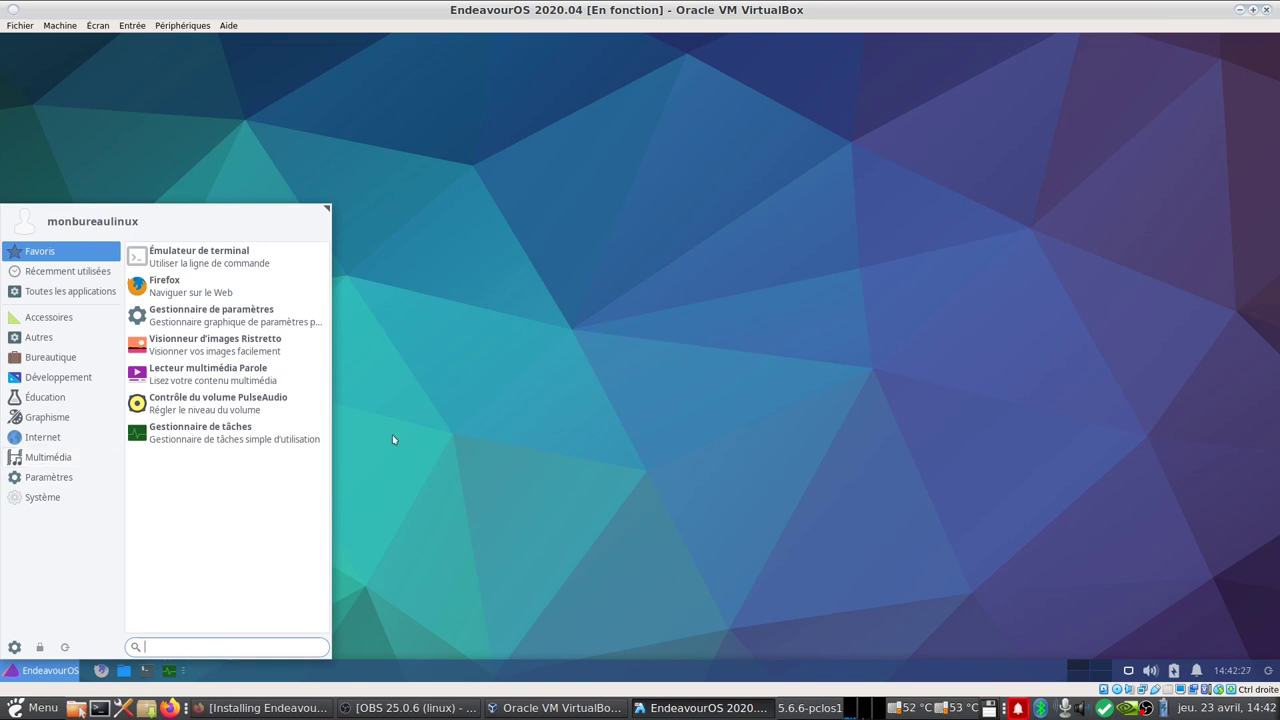
Step: Reopen the application menu, search 'we' and launch the EndeavourOS Welcome app
click(471, 406)
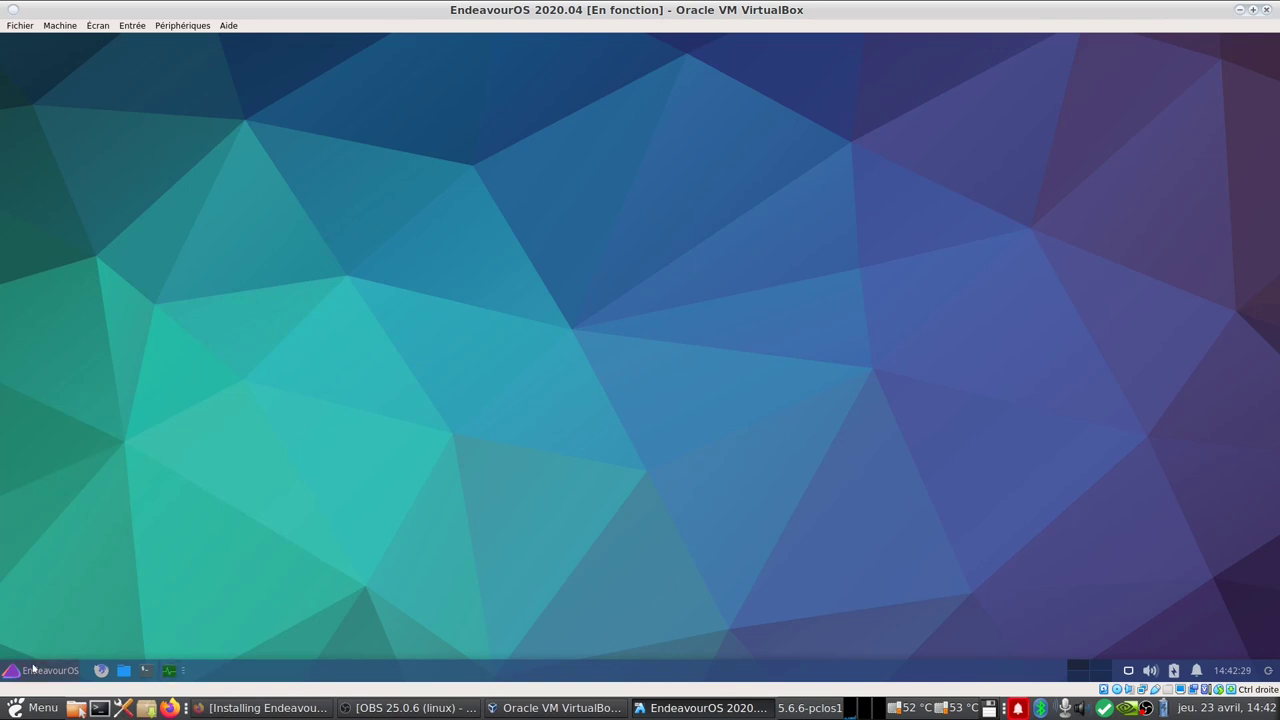
click(33, 670)
text(we)
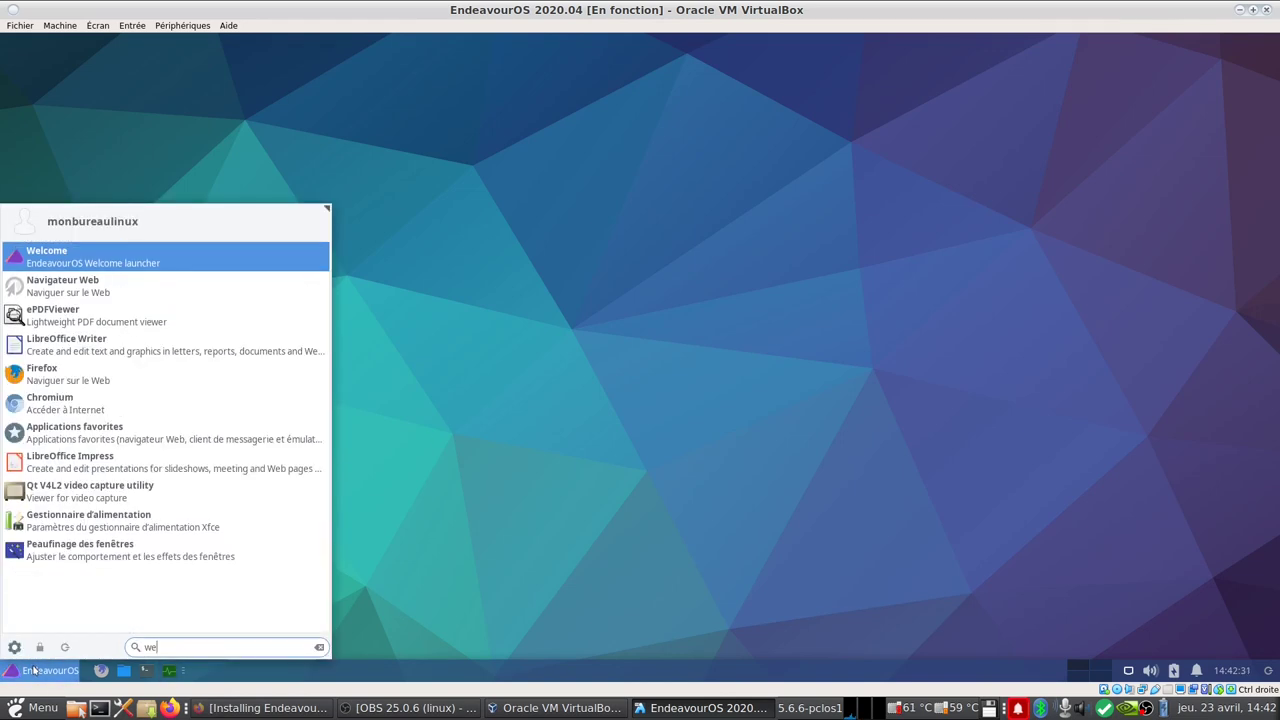
click(34, 665)
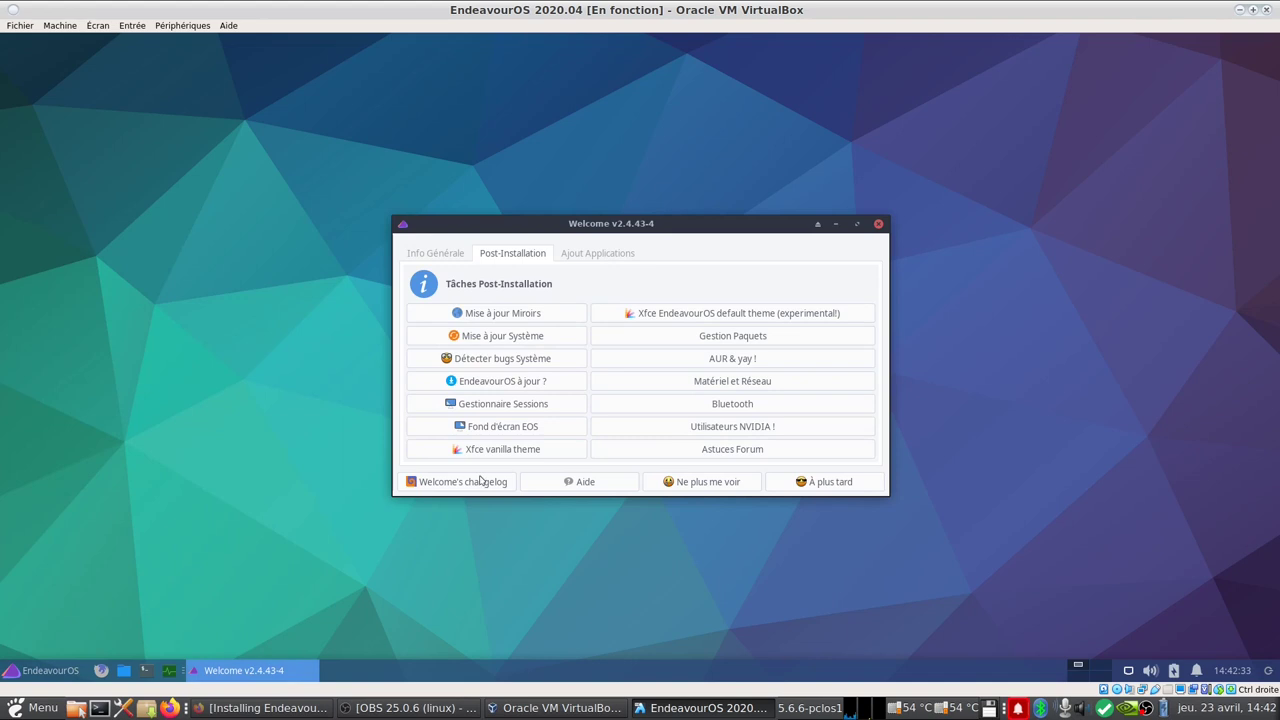
Step: Browse the Info Générale, Post-Installation and Ajout Applications pages, then close Welcome
click(424, 257)
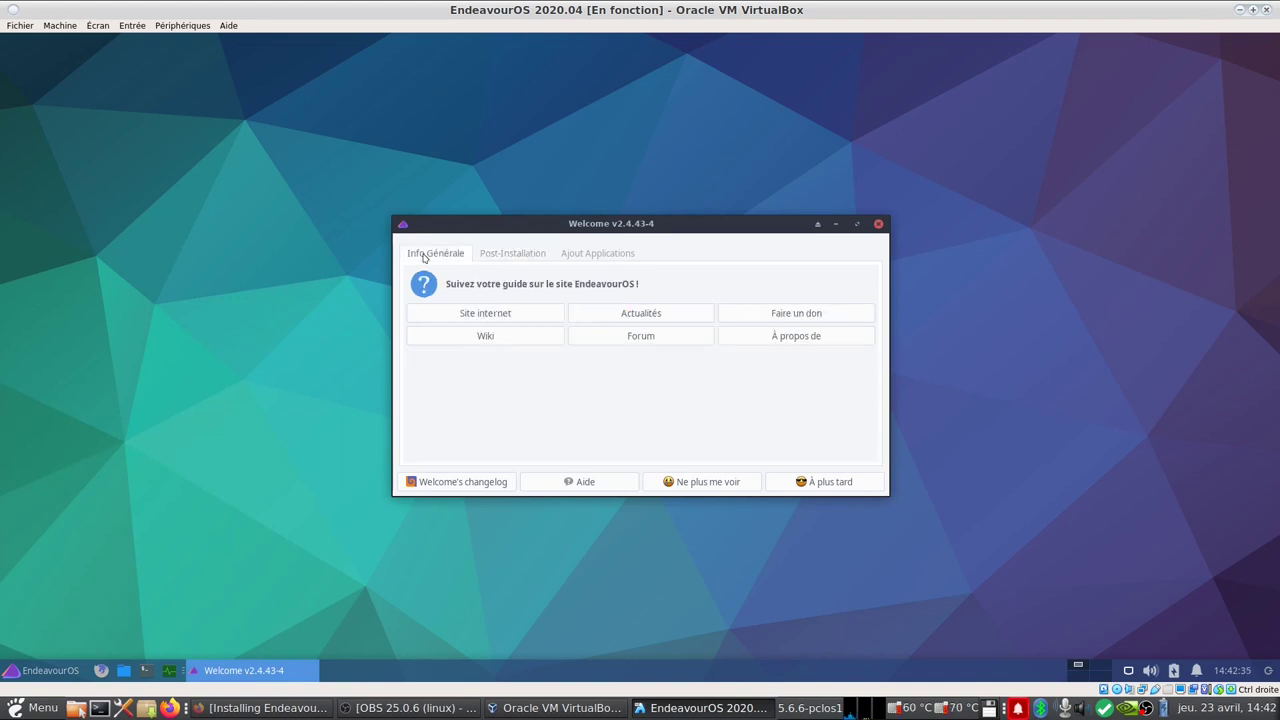
click(493, 257)
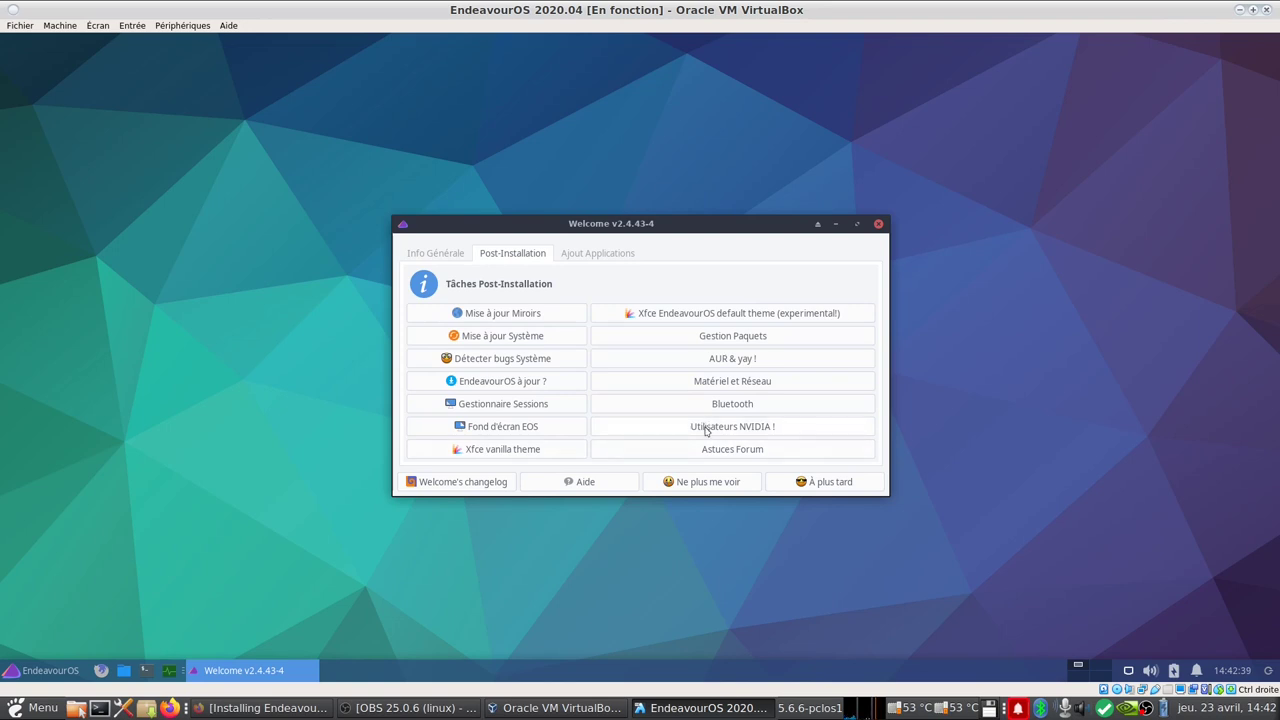
click(585, 257)
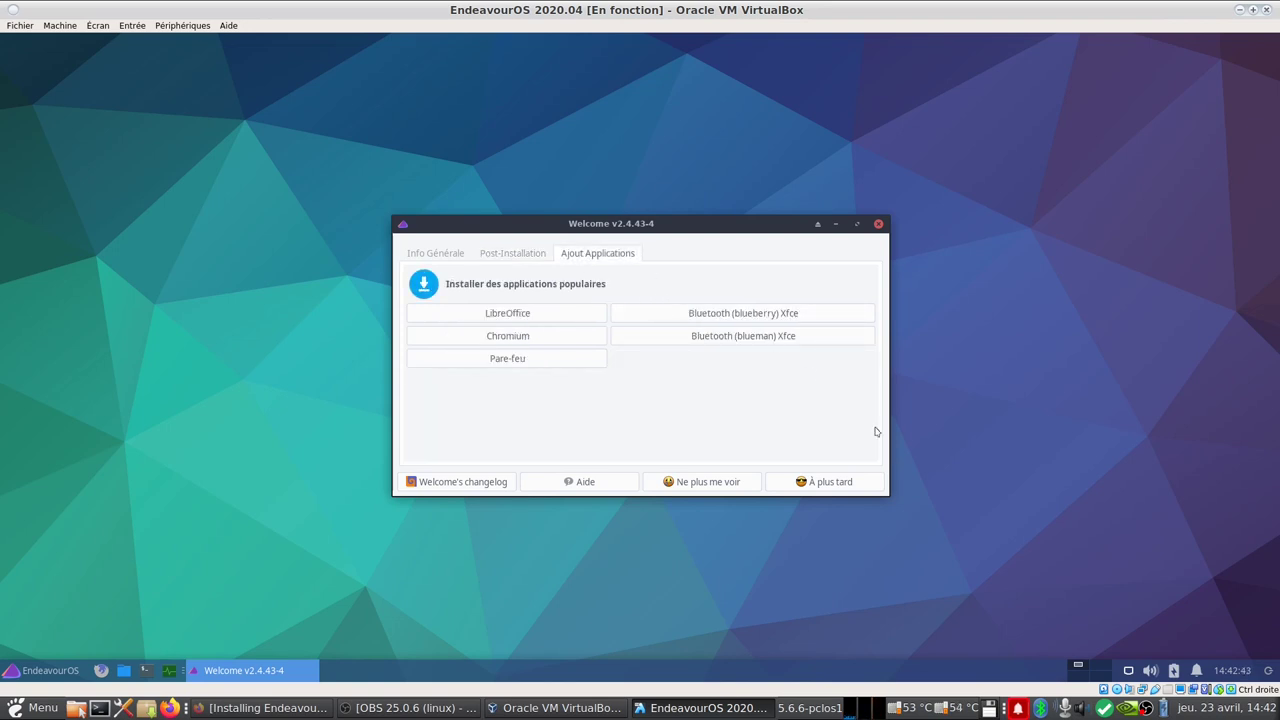
click(878, 224)
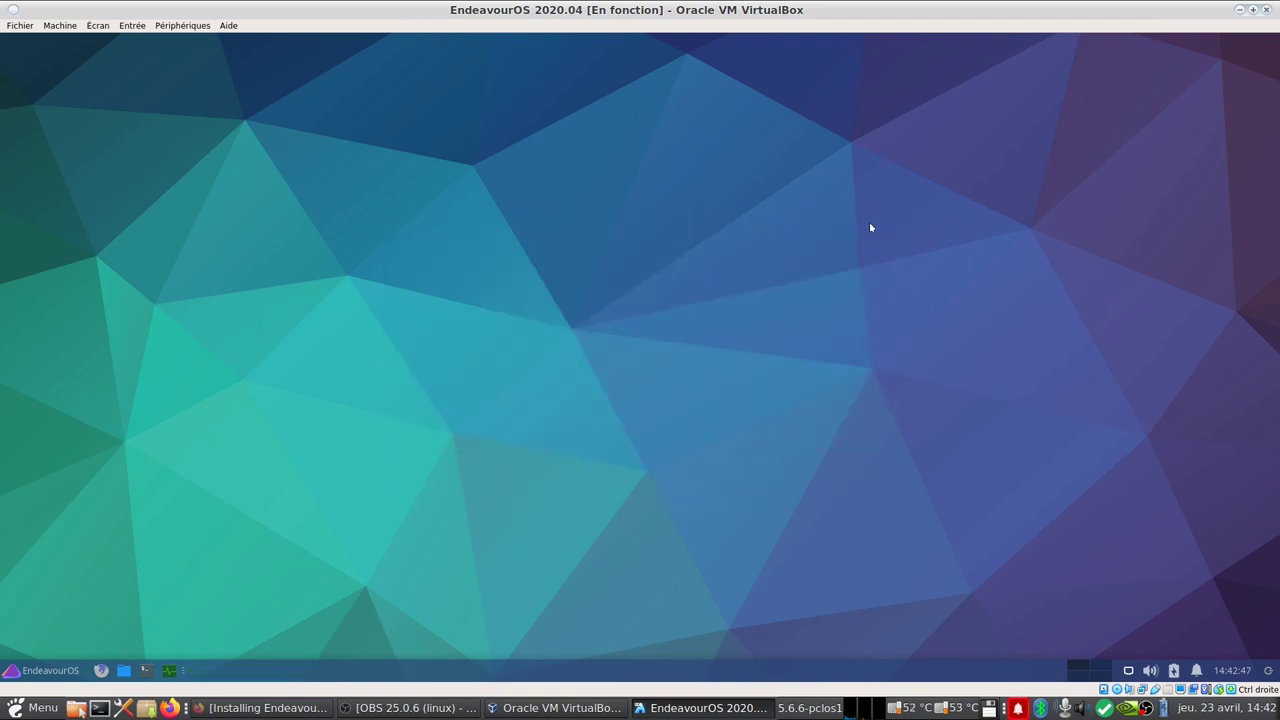